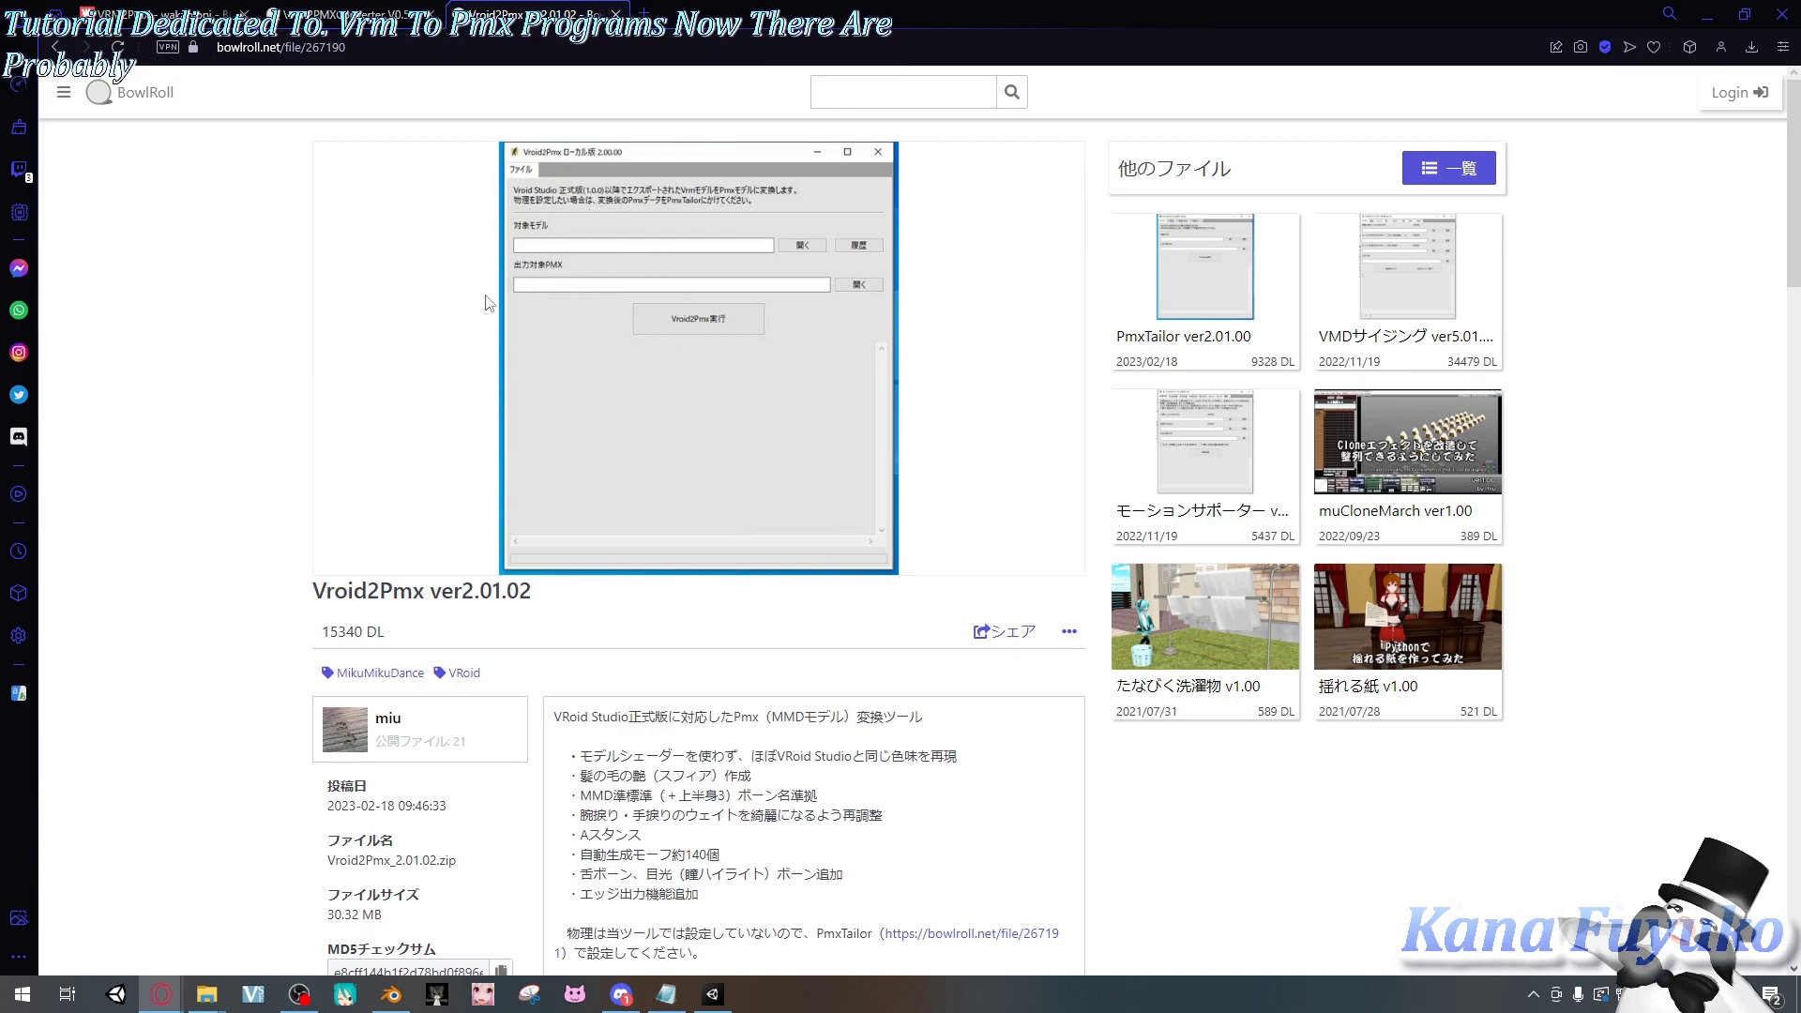
- Compare the BowlRoll download pages of VRM2PMXConverter V0.5 and Vroid2Pmx ver2.01.02
left_click(188, 12)
left_click(347, 13)
left_click(525, 13)
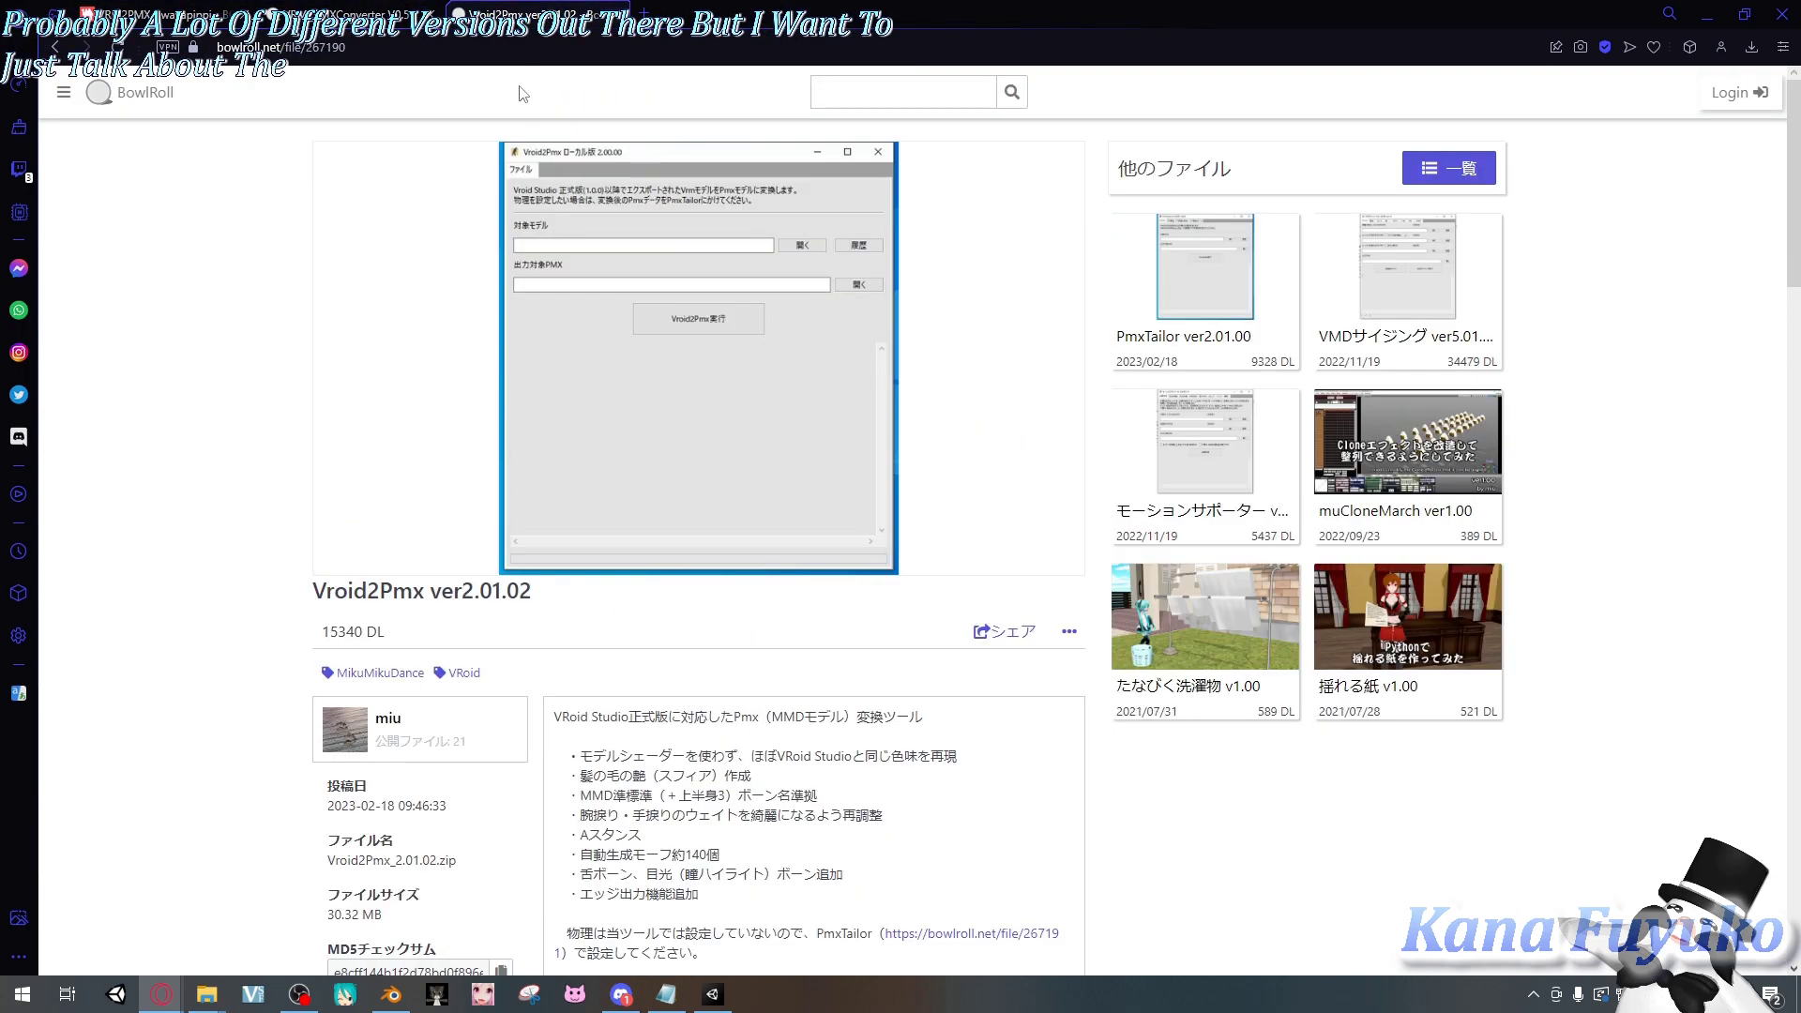
key("ctrl+Tab")
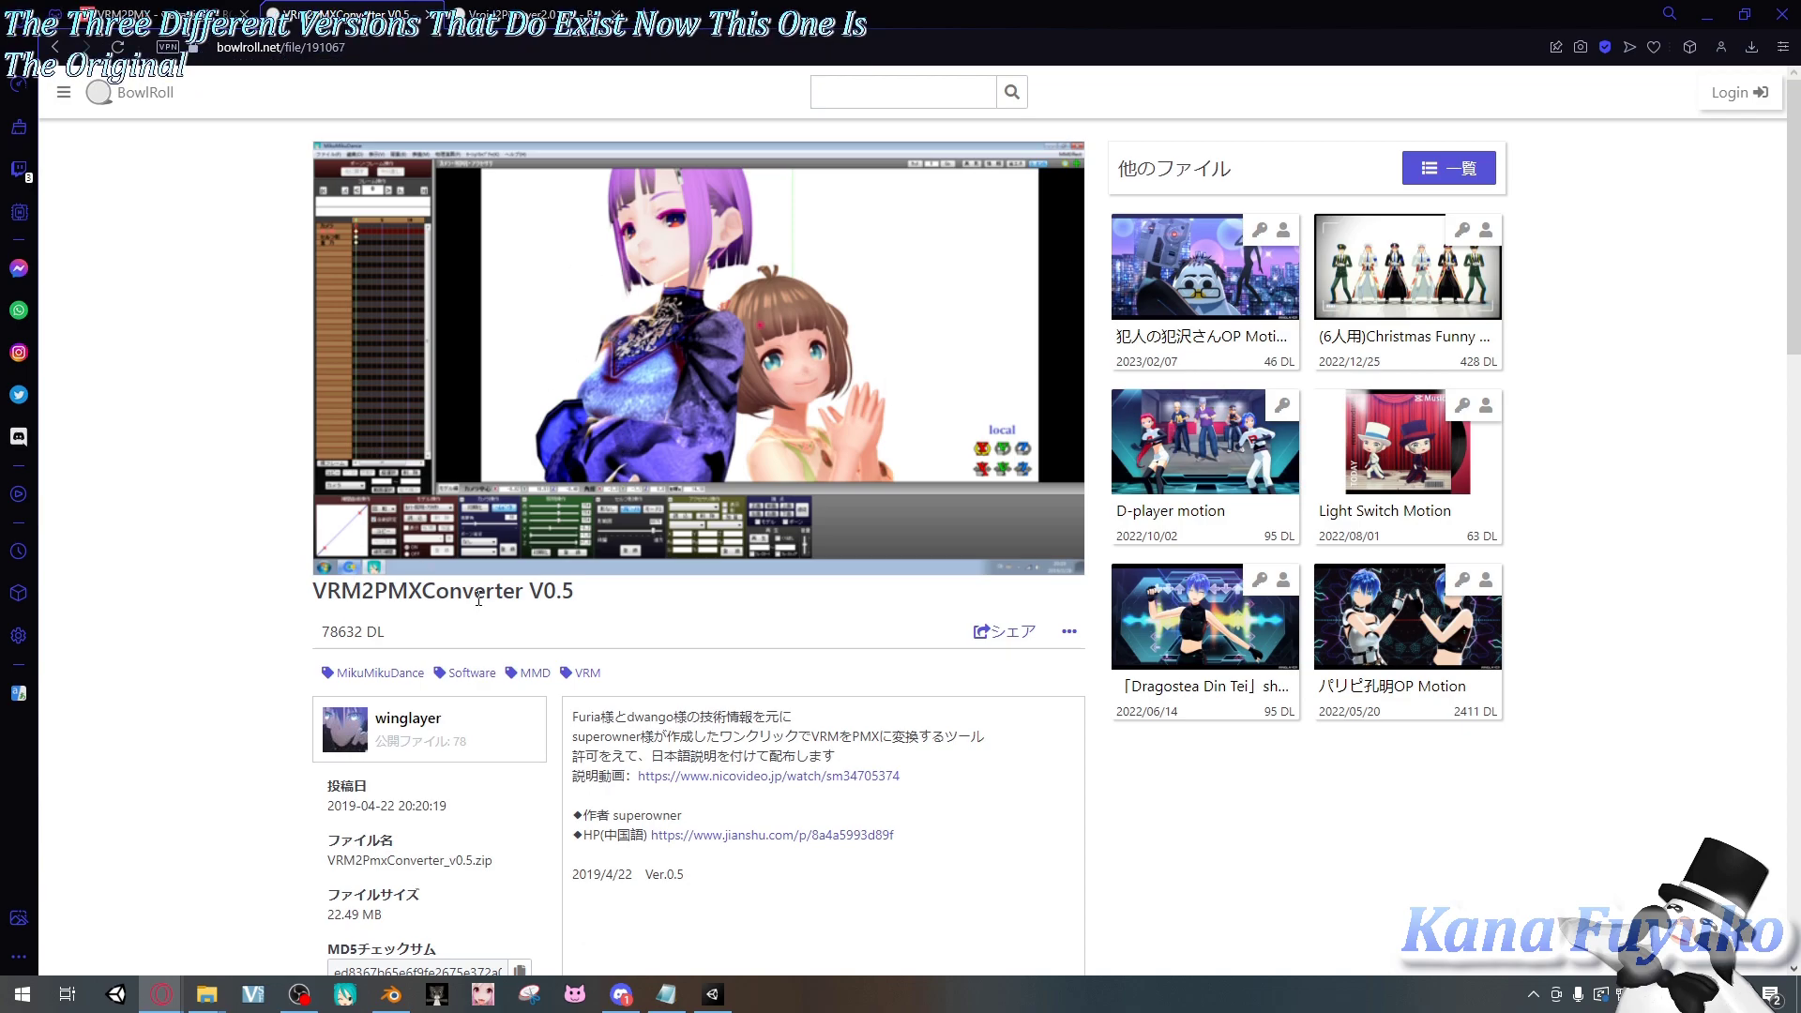
mouse_move(641, 623)
left_mouse_down()
mouse_move(530, 589)
mouse_move(642, 623)
left_mouse_up()
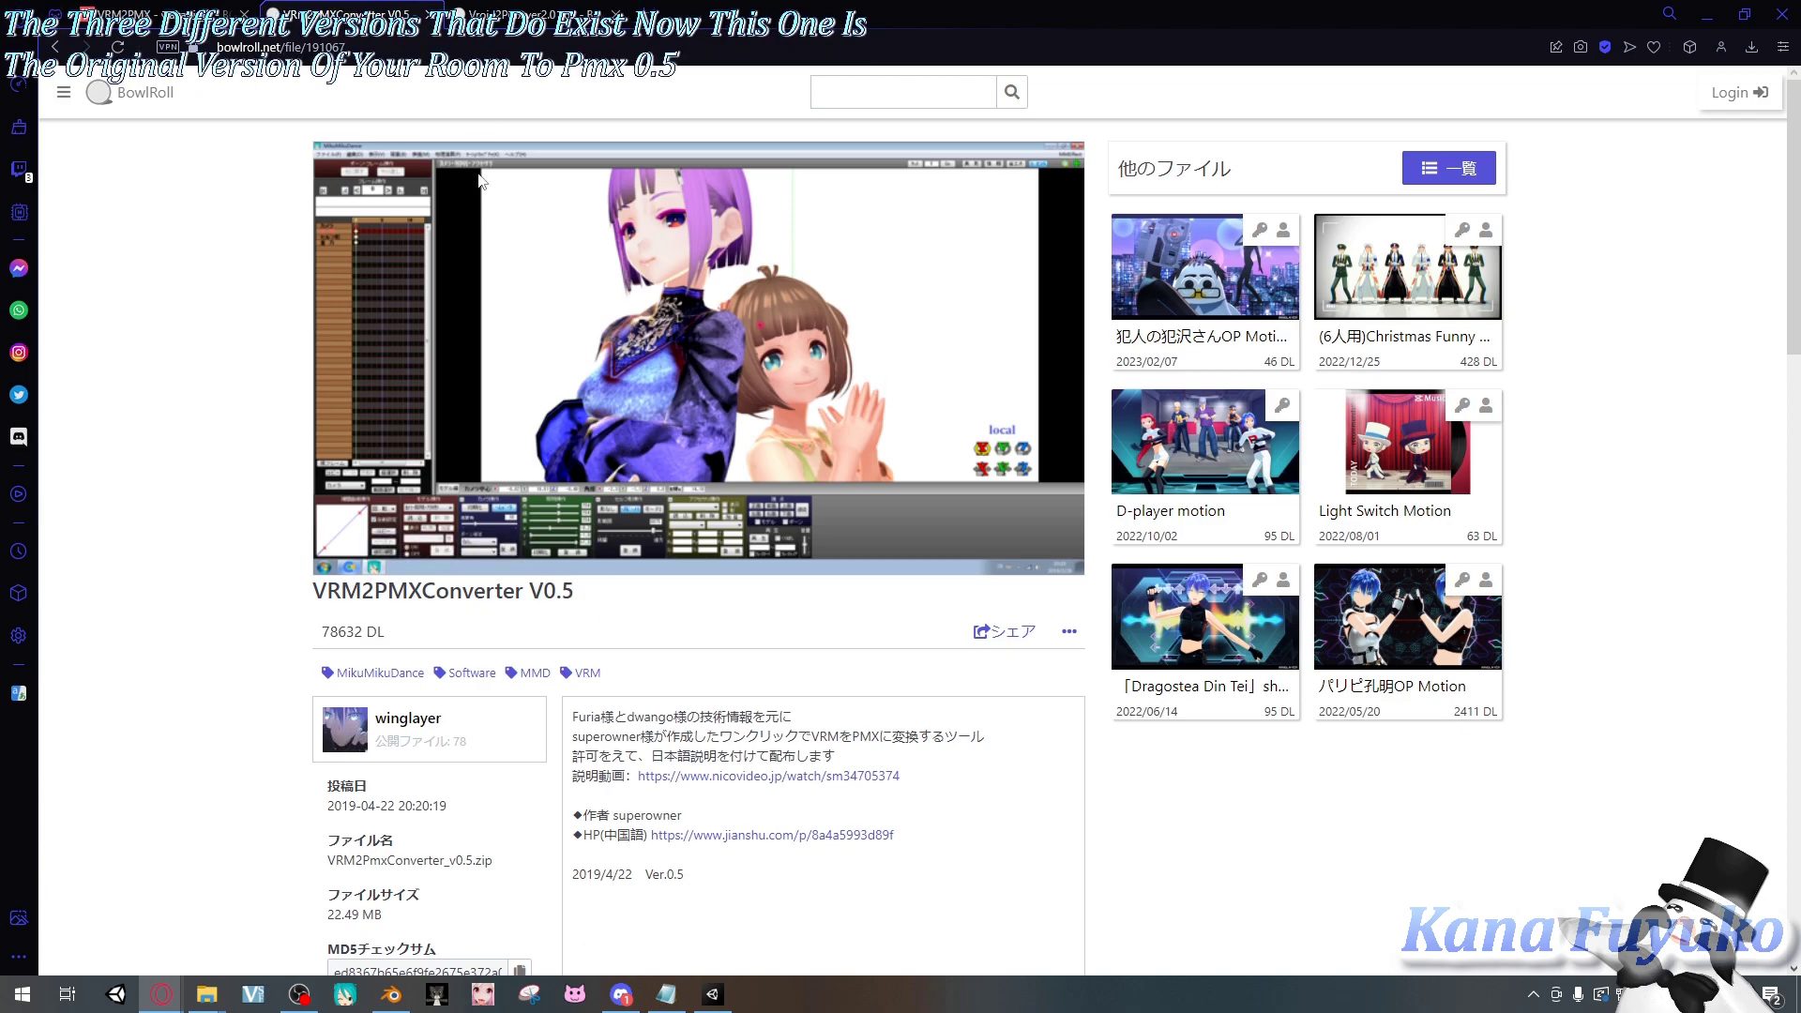
left_click(509, 9)
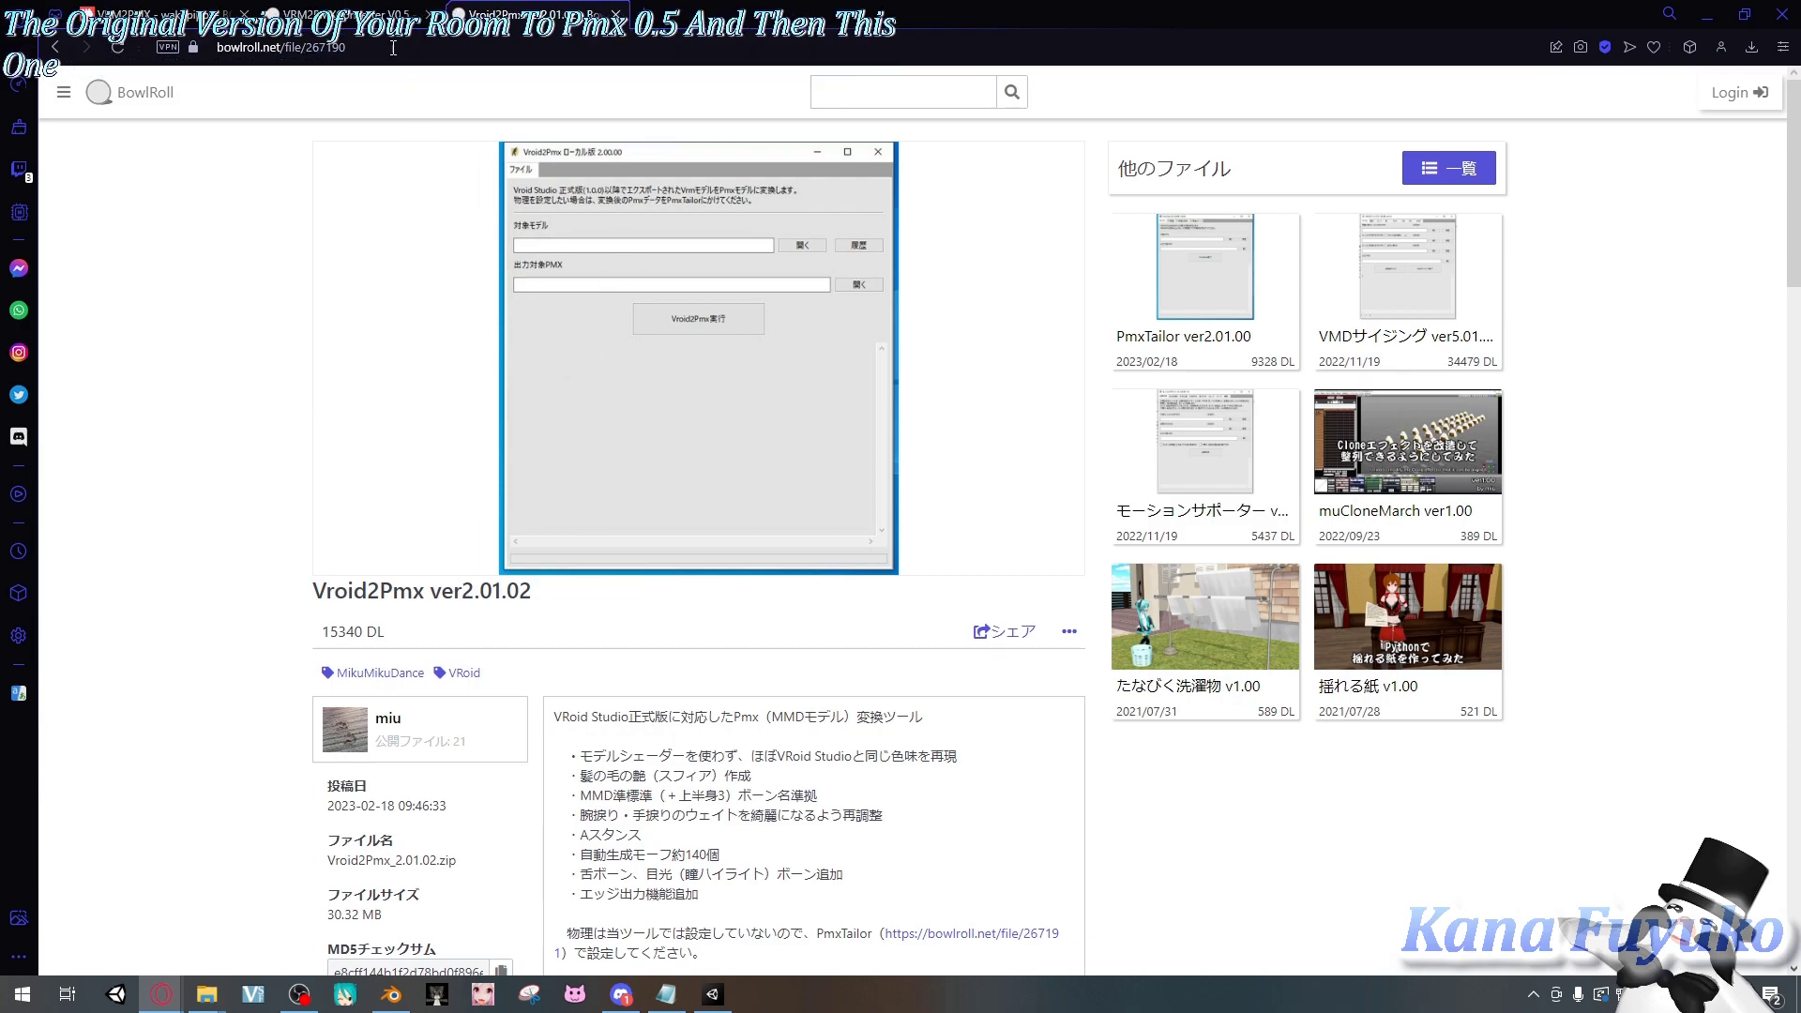
key("ctrl+shift+Tab")
key("ctrl+Tab")
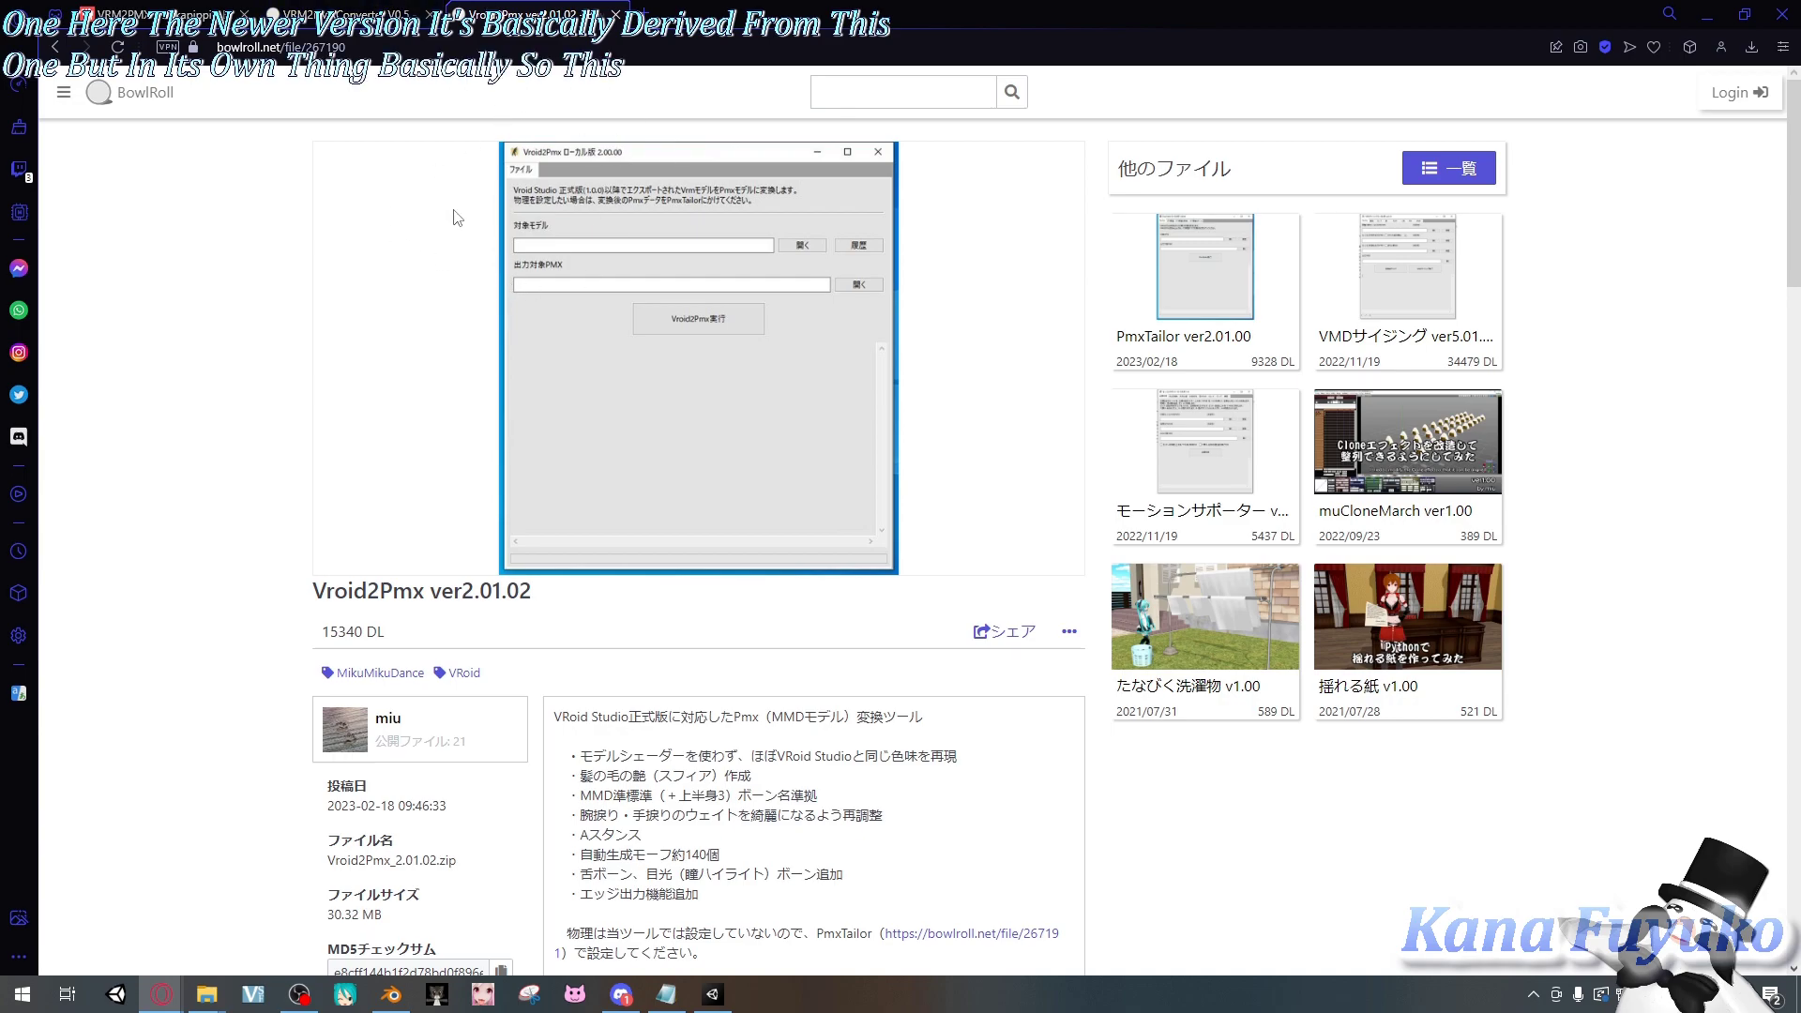
key("ctrl+shift+Tab")
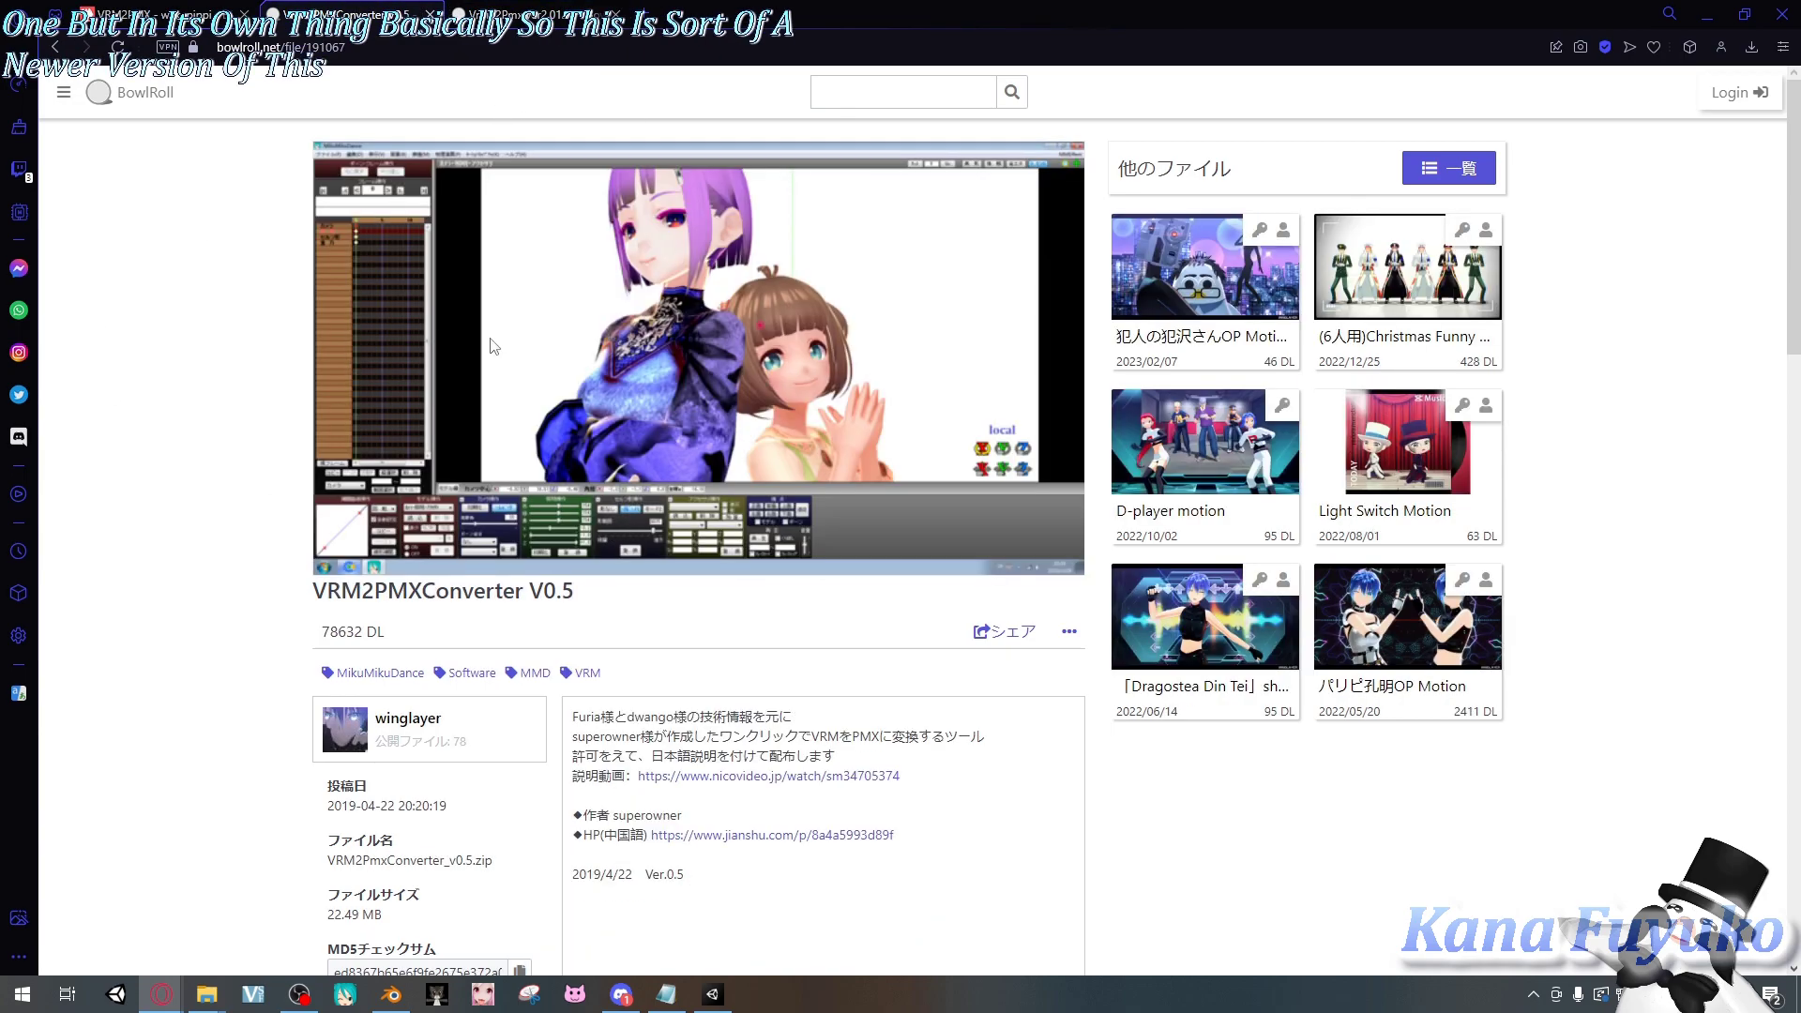
key("ctrl+Tab")
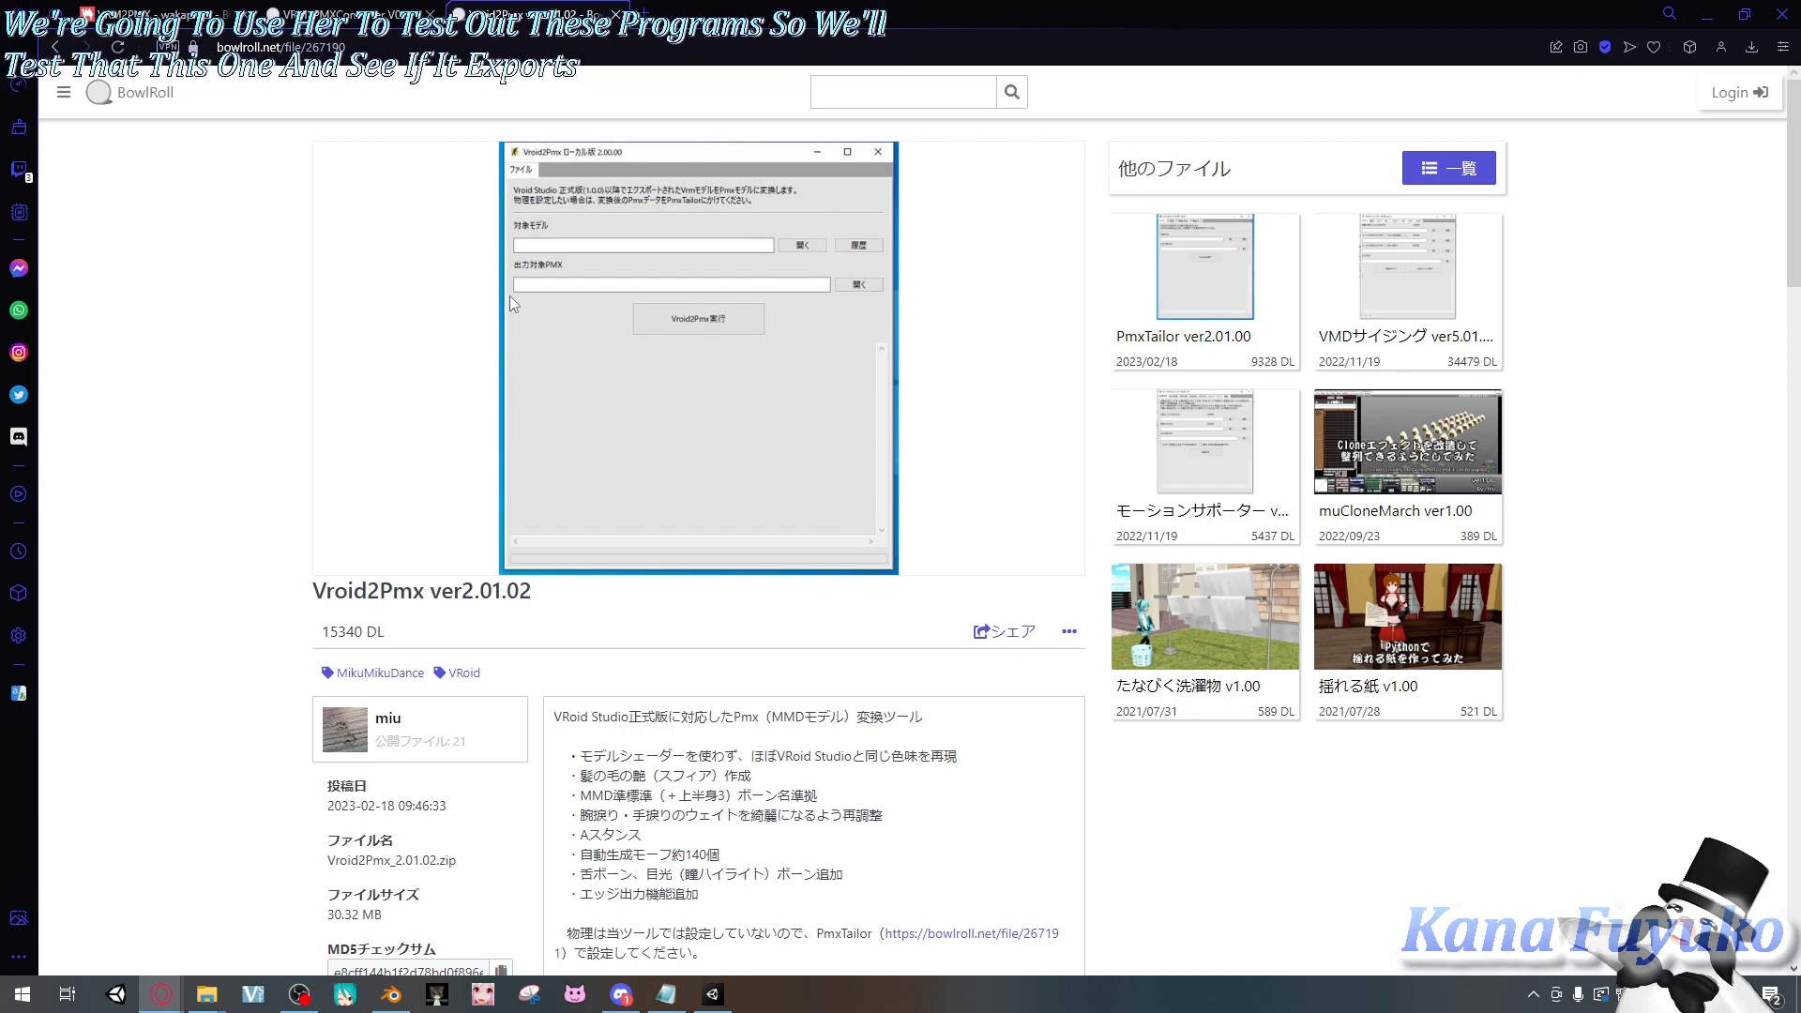
- Examine the BOOTH page of VRM2PMX and its enlarged preview image, comparing it with the two BowlRoll converter pages
left_click(160, 13)
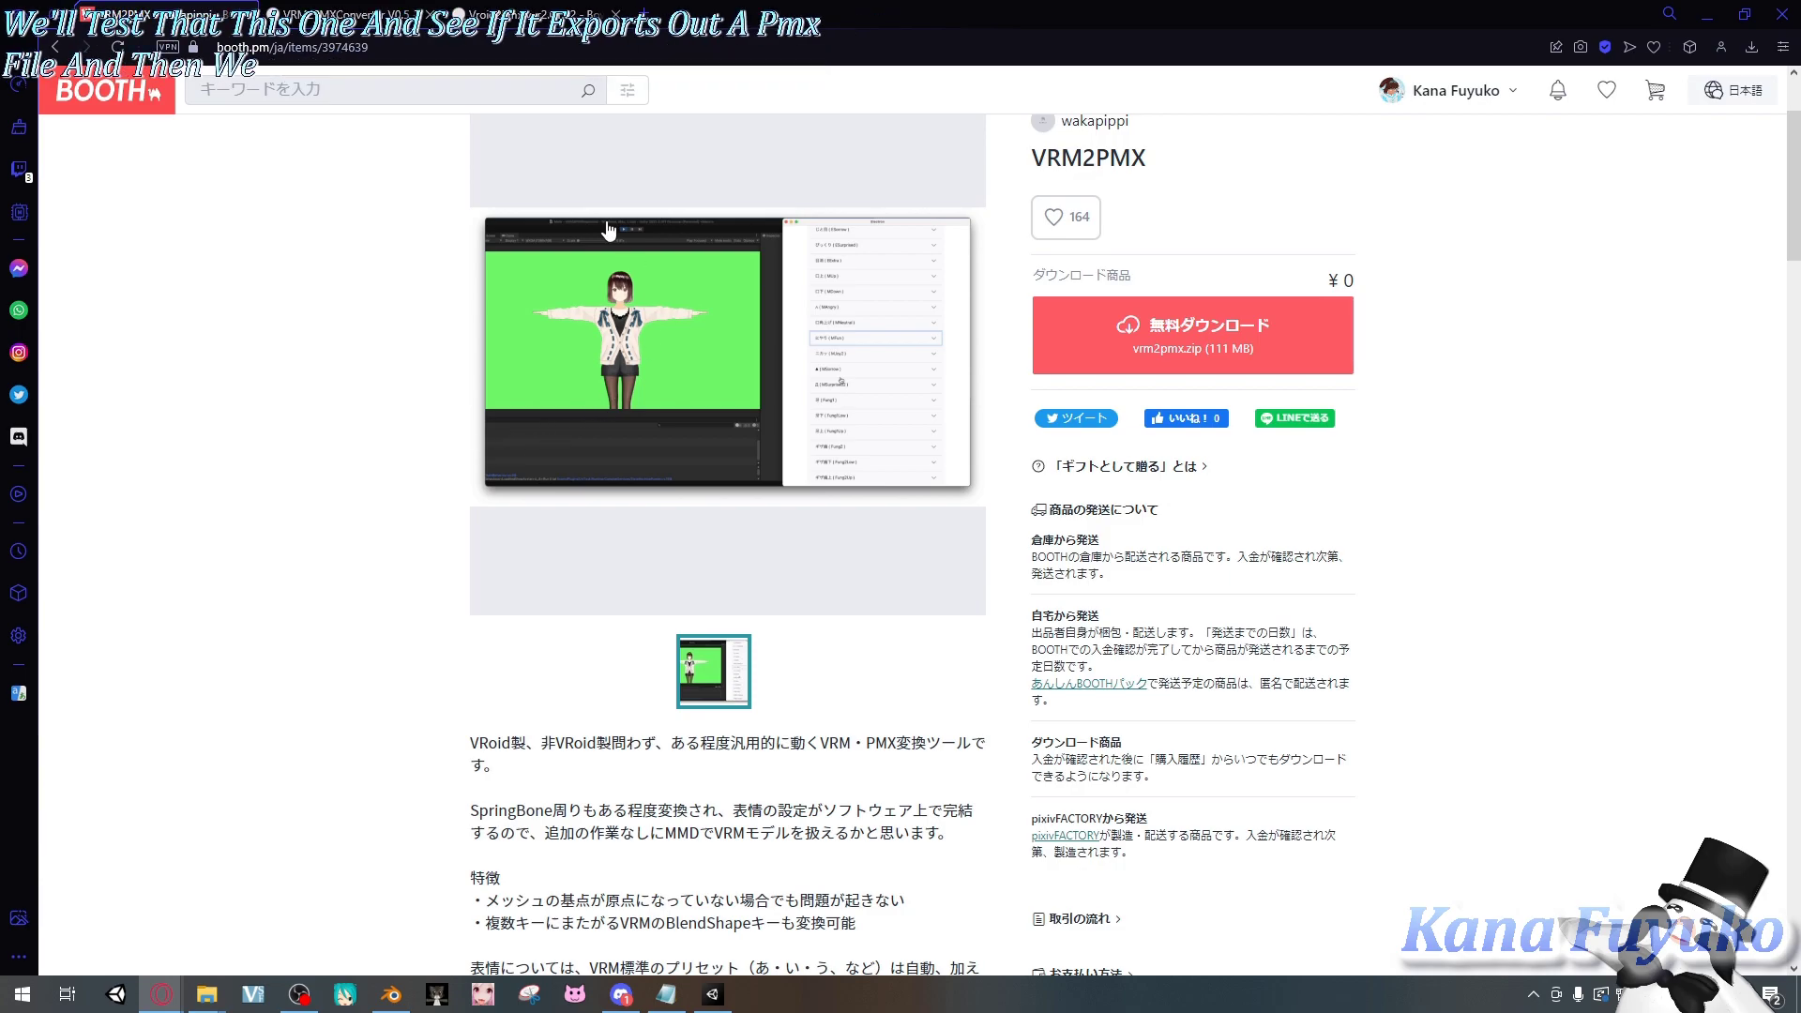
scroll(829, 441, "down", 2)
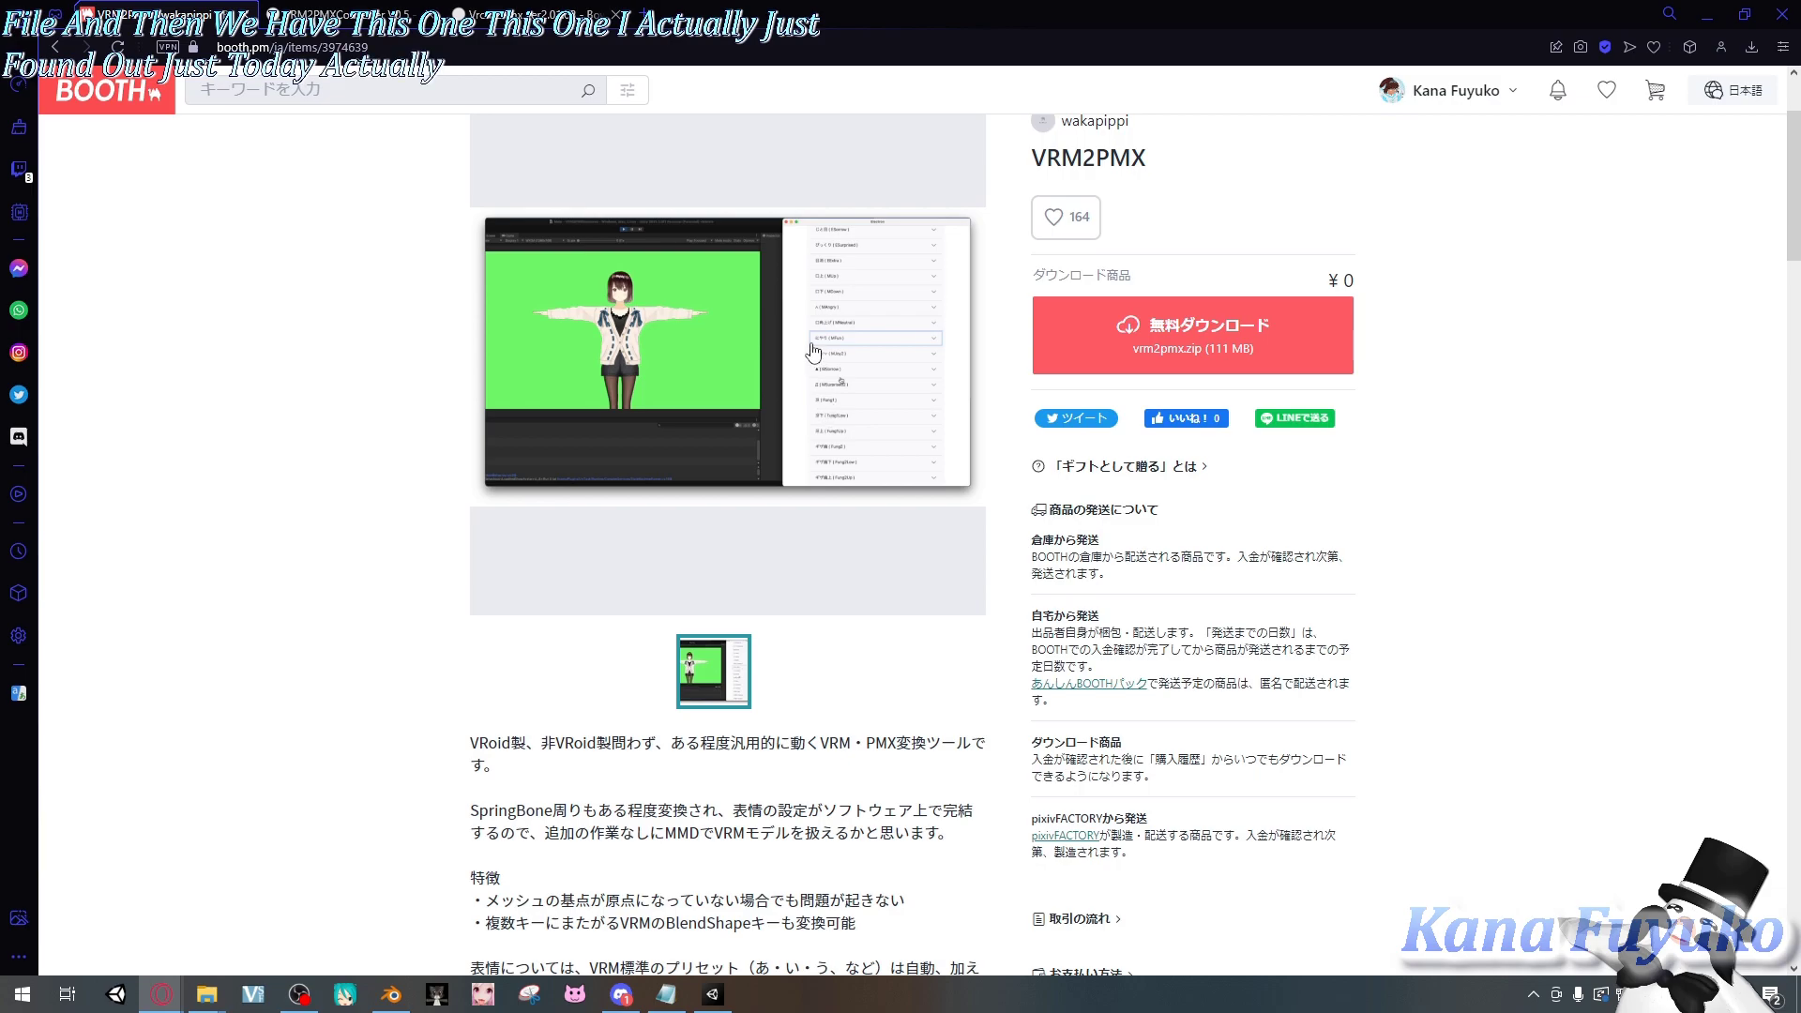
left_click(358, 9)
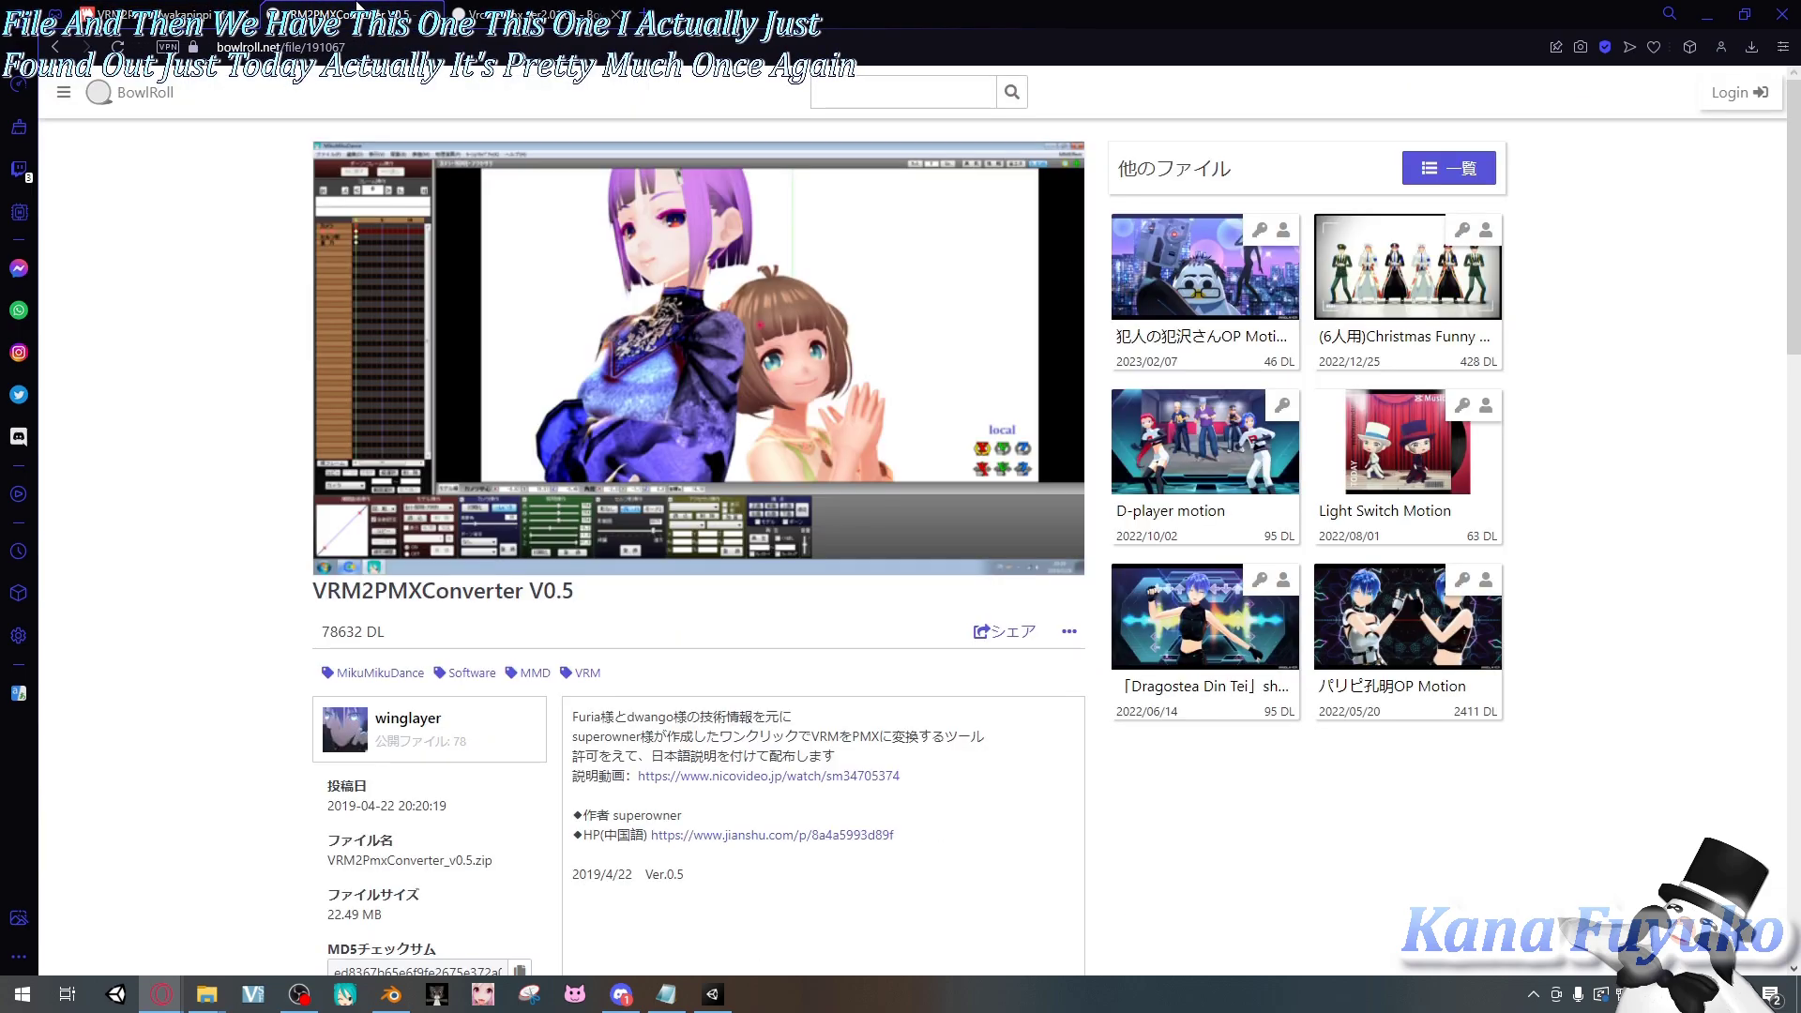
left_click(530, 12)
left_click(359, 12)
left_click(530, 12)
left_click(150, 12)
left_click(819, 445)
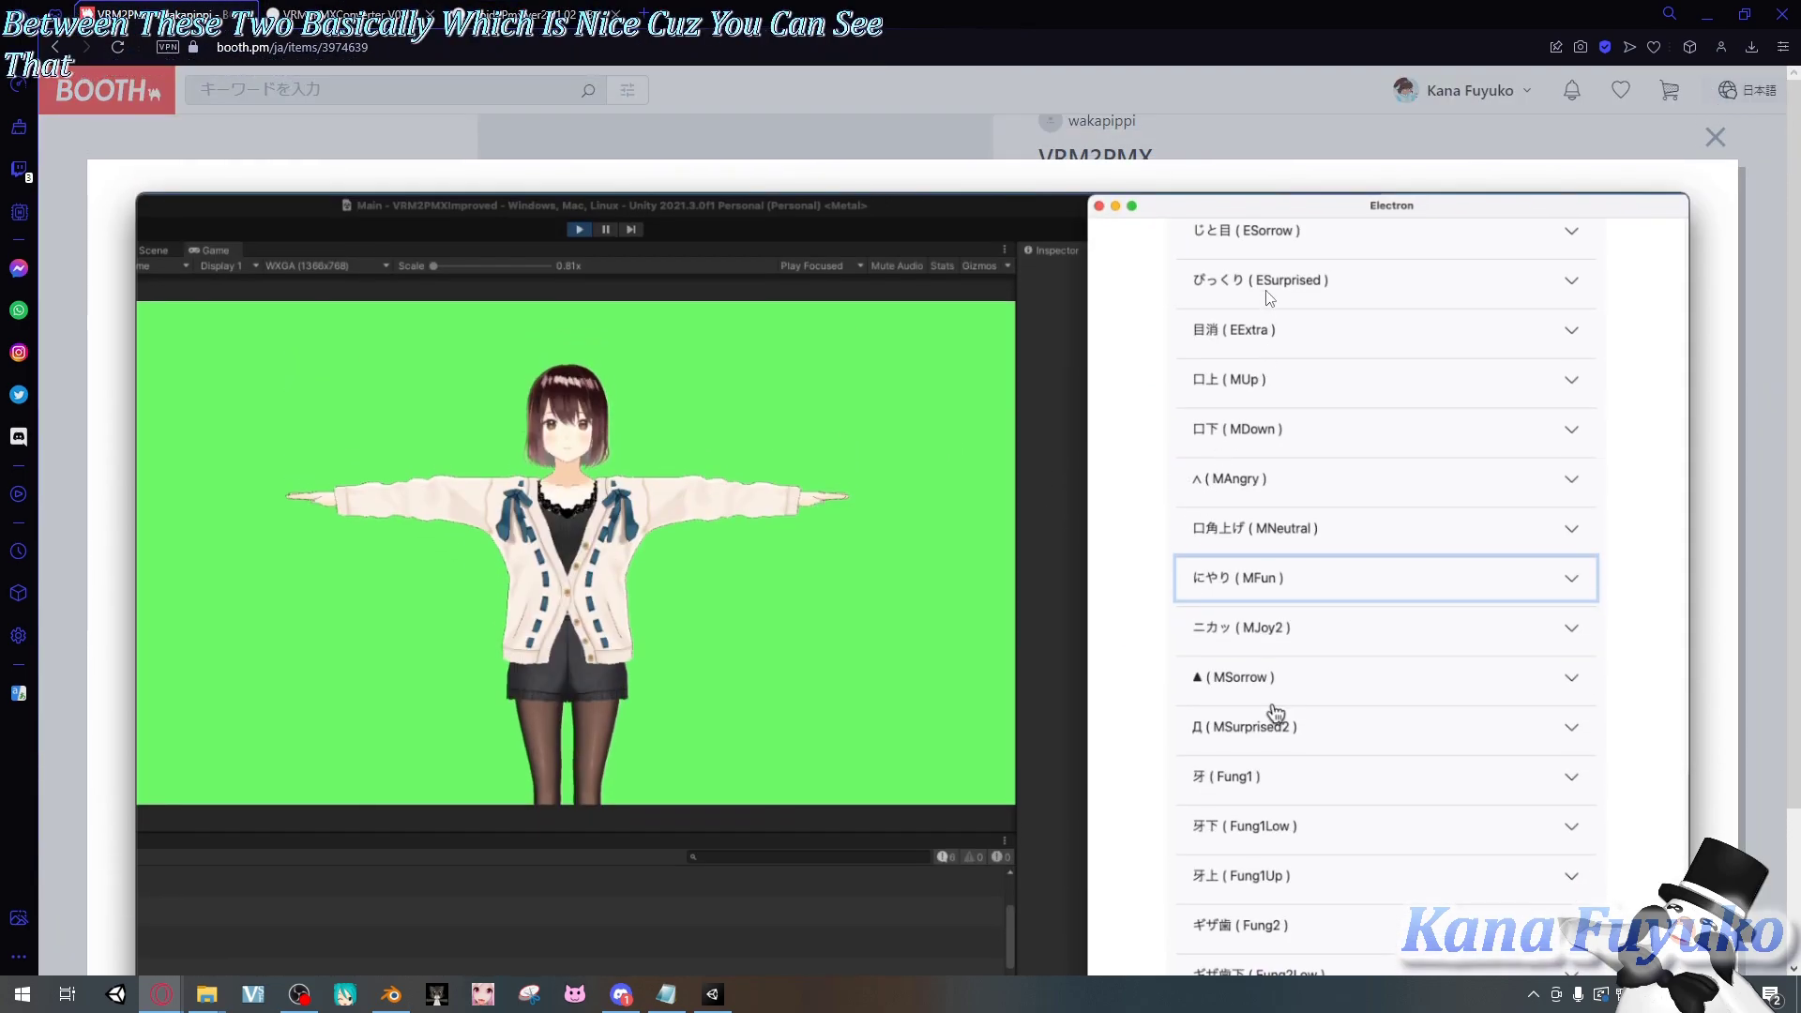
left_click(1752, 561)
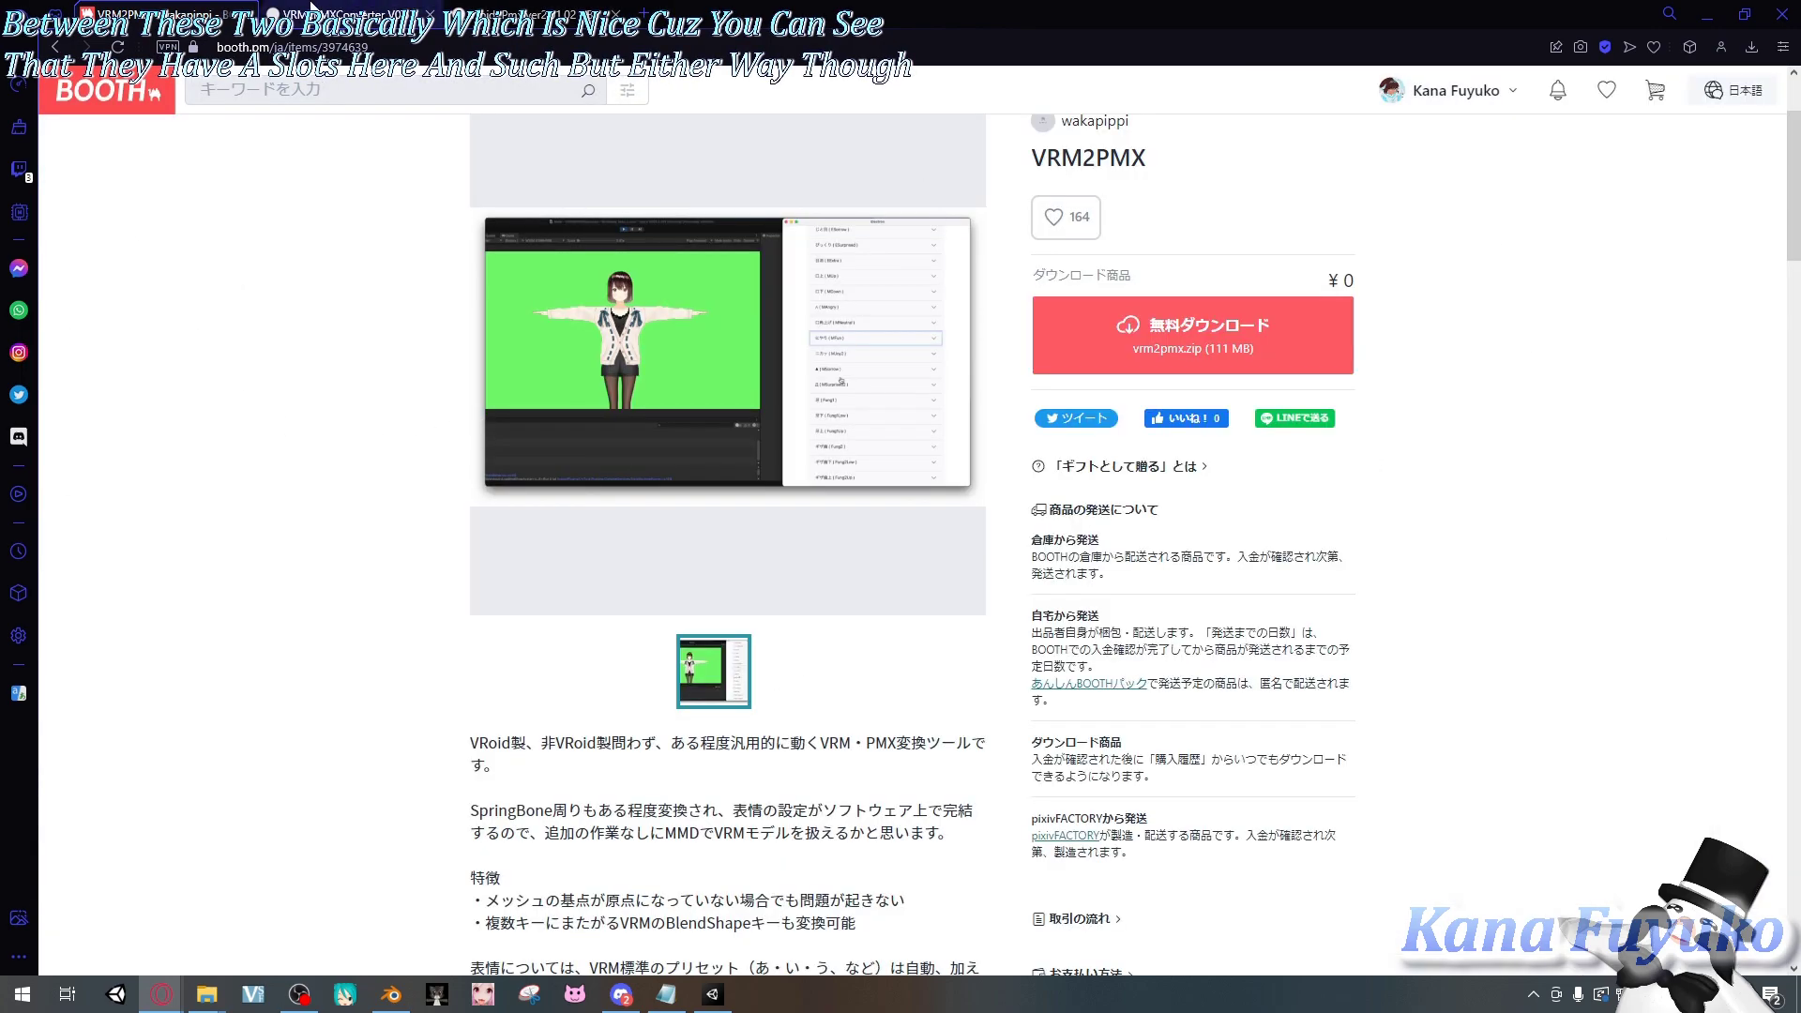
left_click(364, 12)
left_click(356, 13)
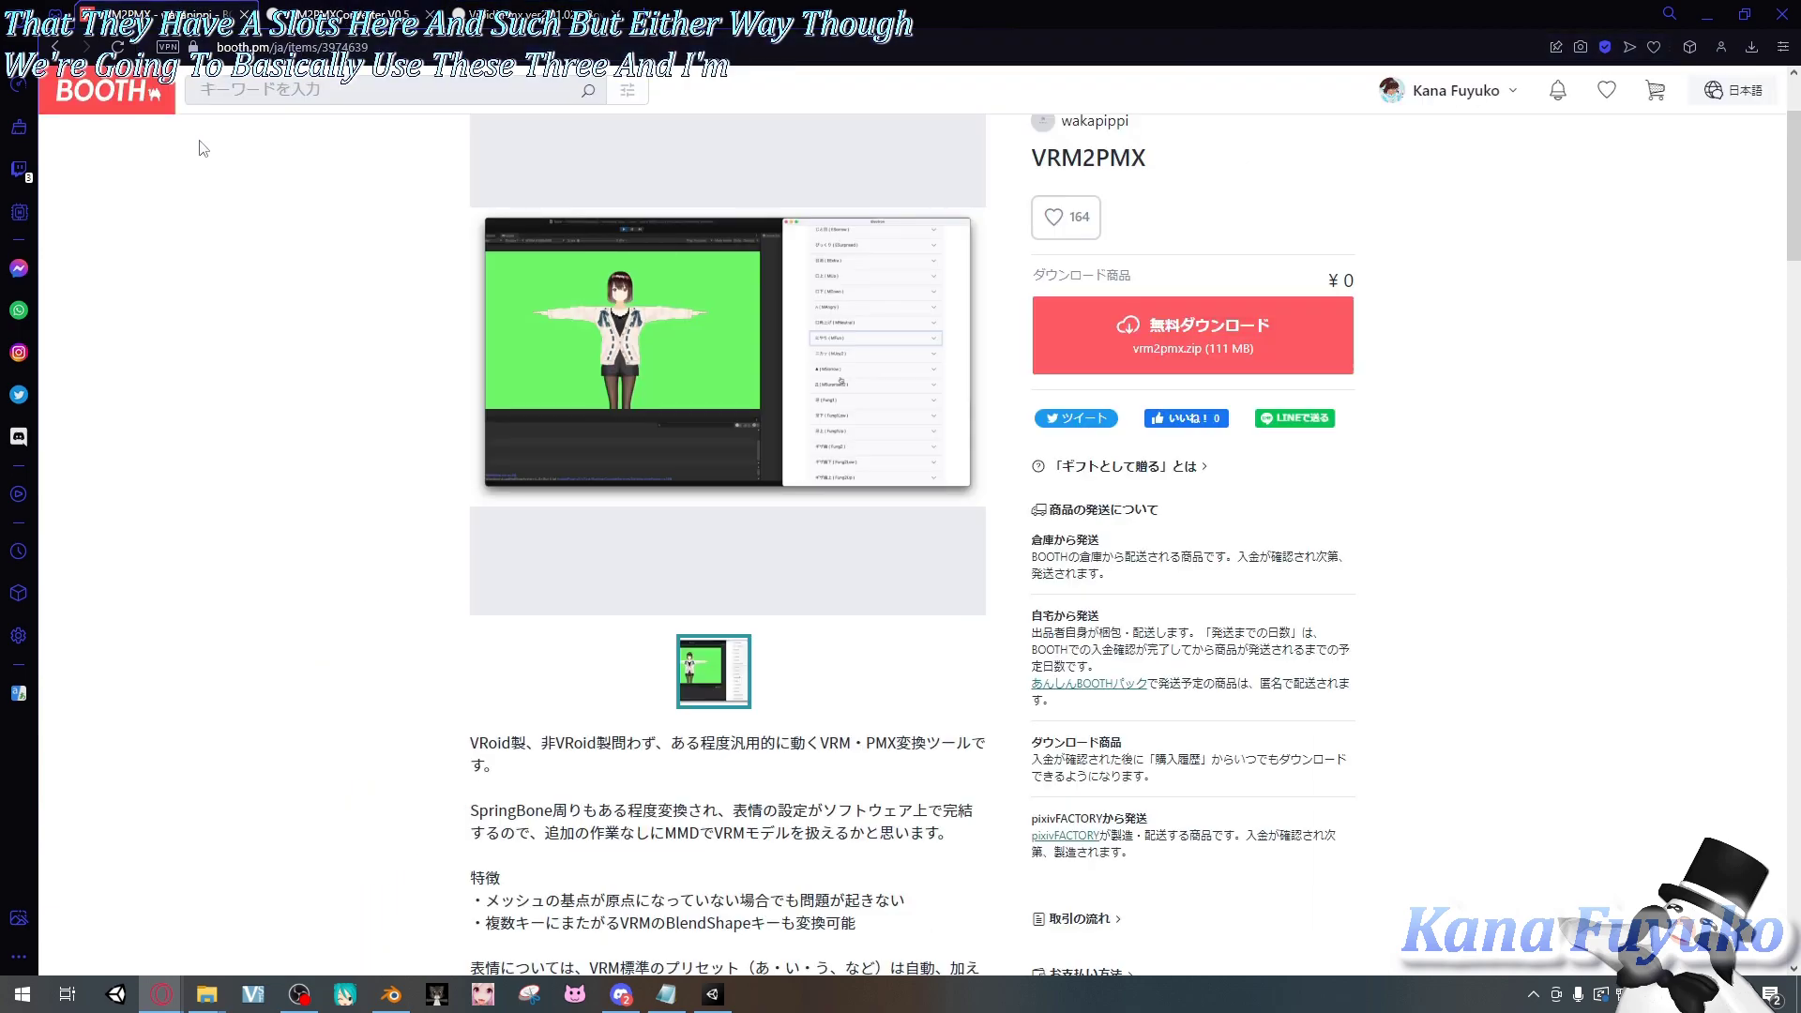
- Switch from the browser to File Explorer and look over the vrm2pmx, VRM2PmxConverter_v0.5 and Vroid2Pmx_2.01.02 program folders
left_click(1714, 11)
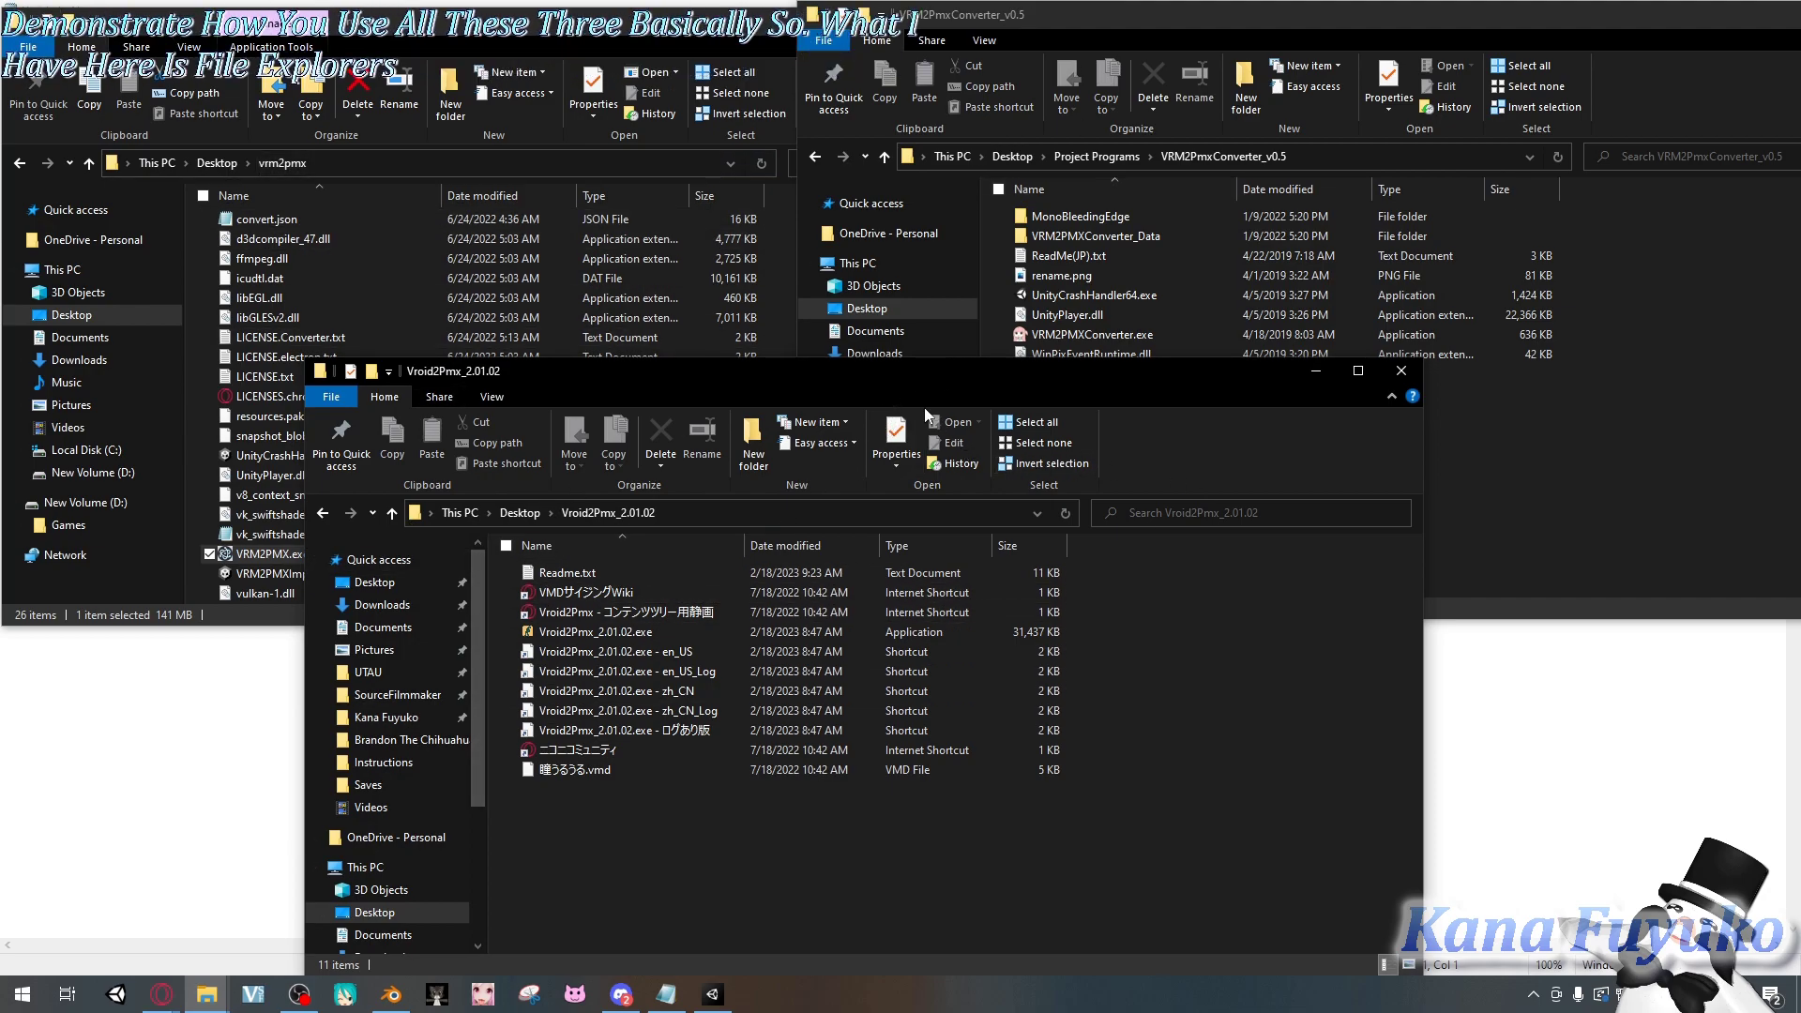
left_click(444, 41)
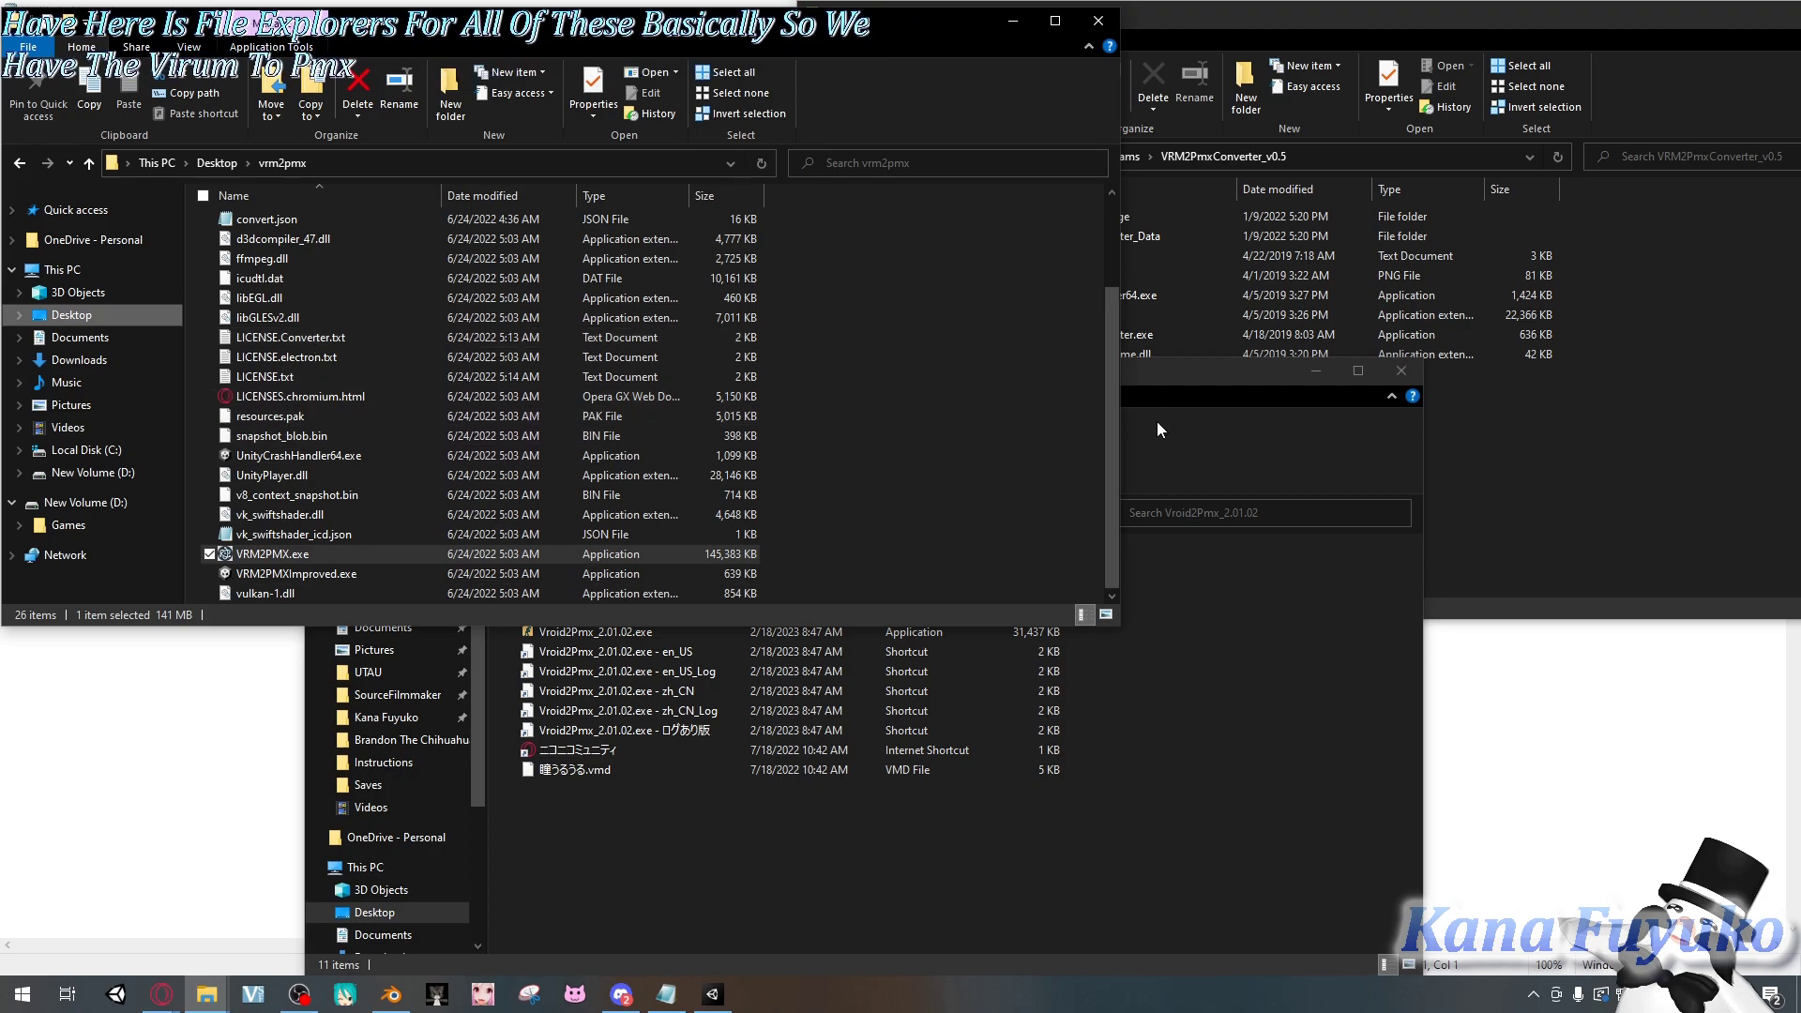
left_click(1181, 376)
left_click(1168, 347)
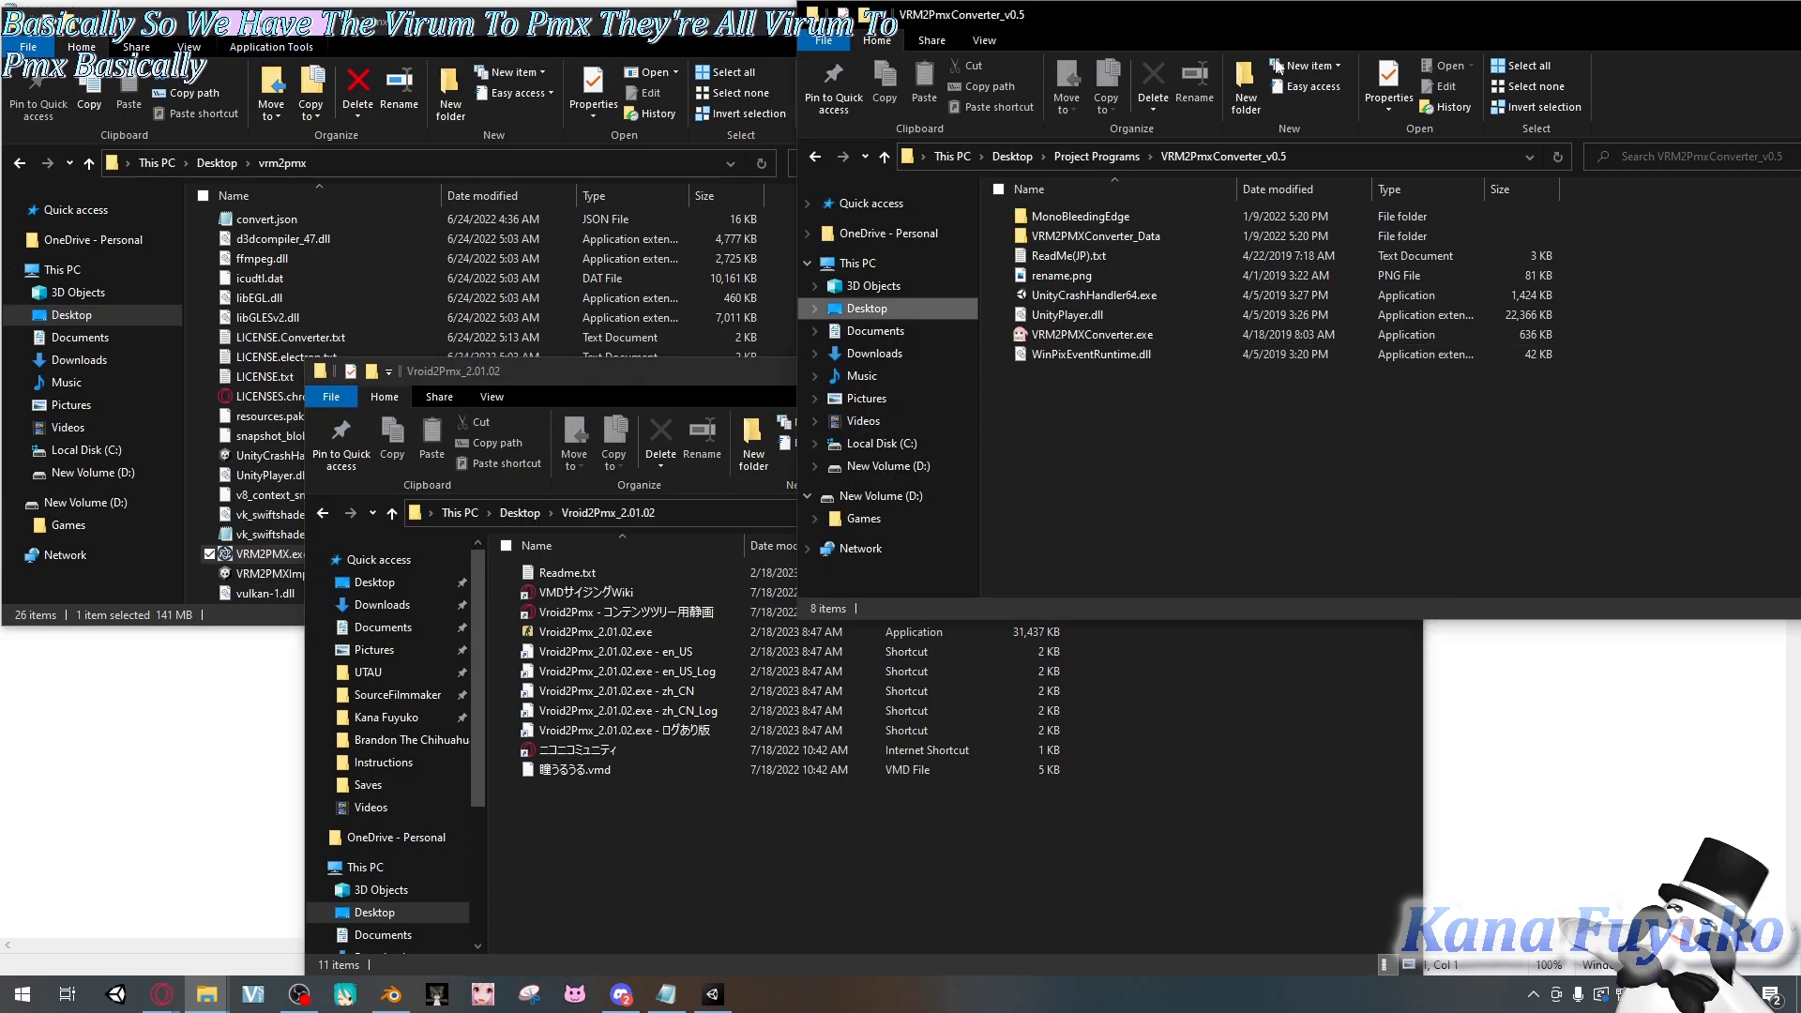
left_click(645, 390)
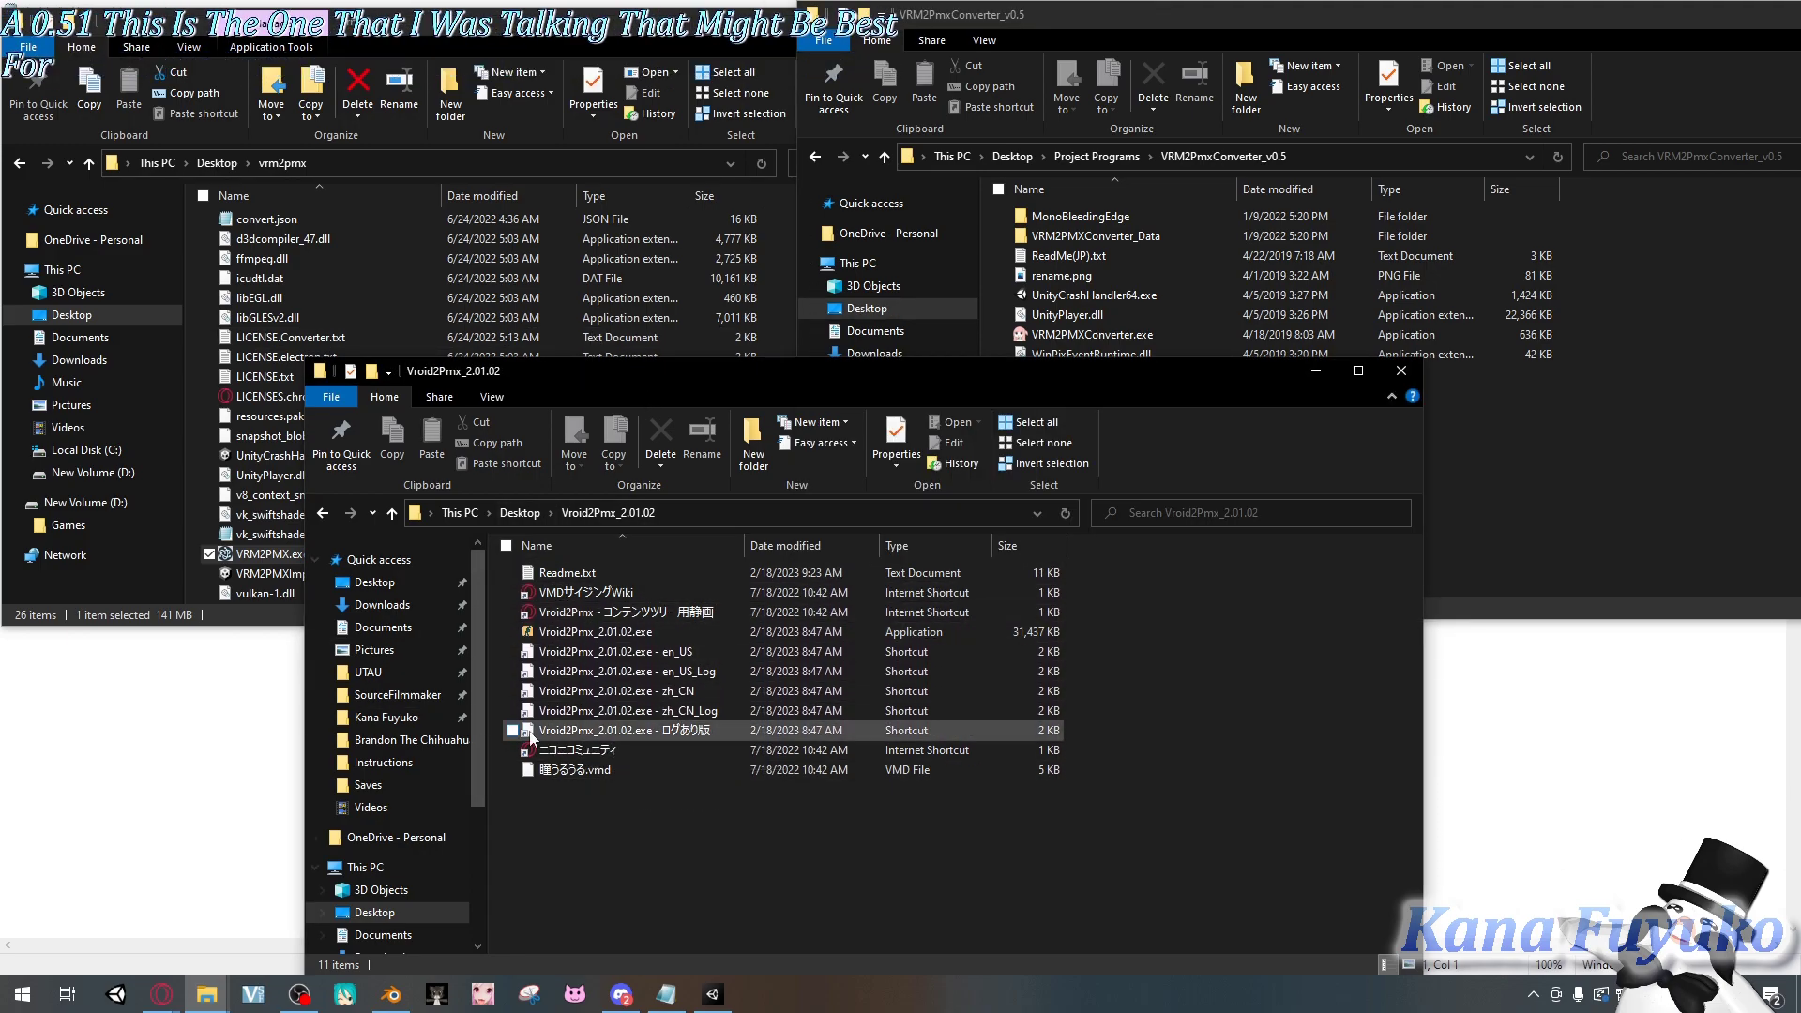
left_click(281, 162)
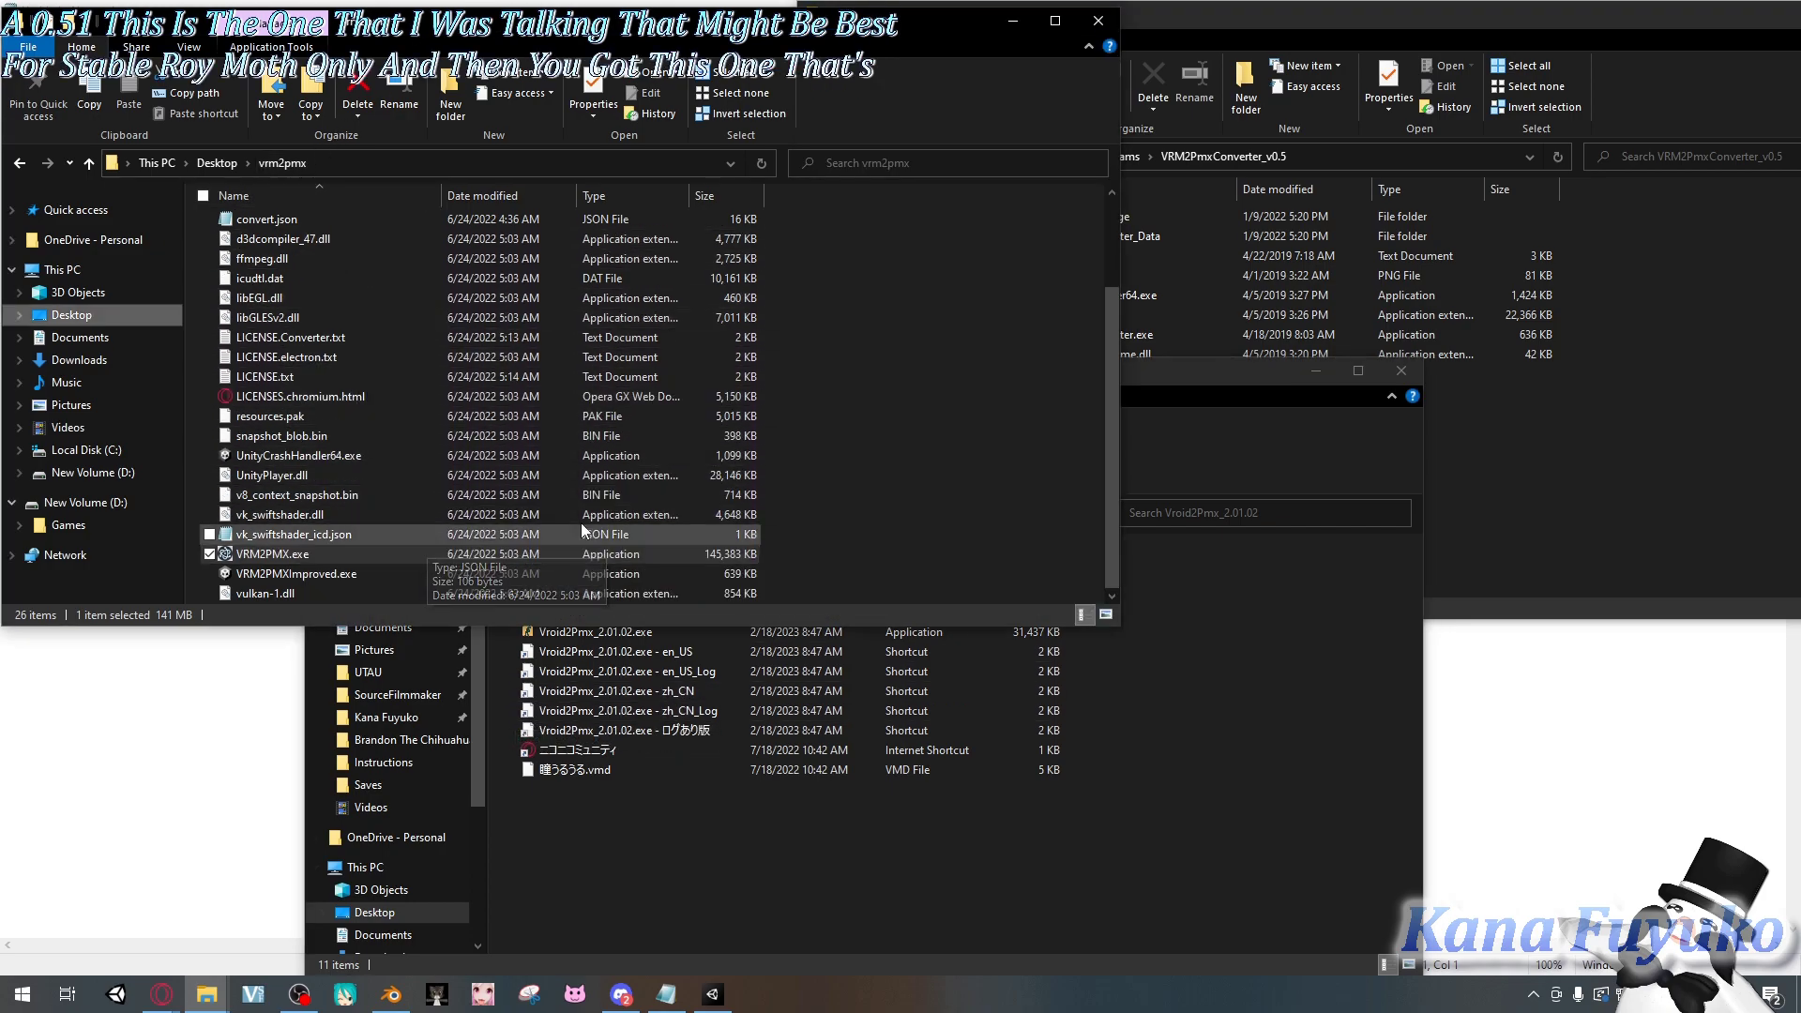
left_click(1253, 42)
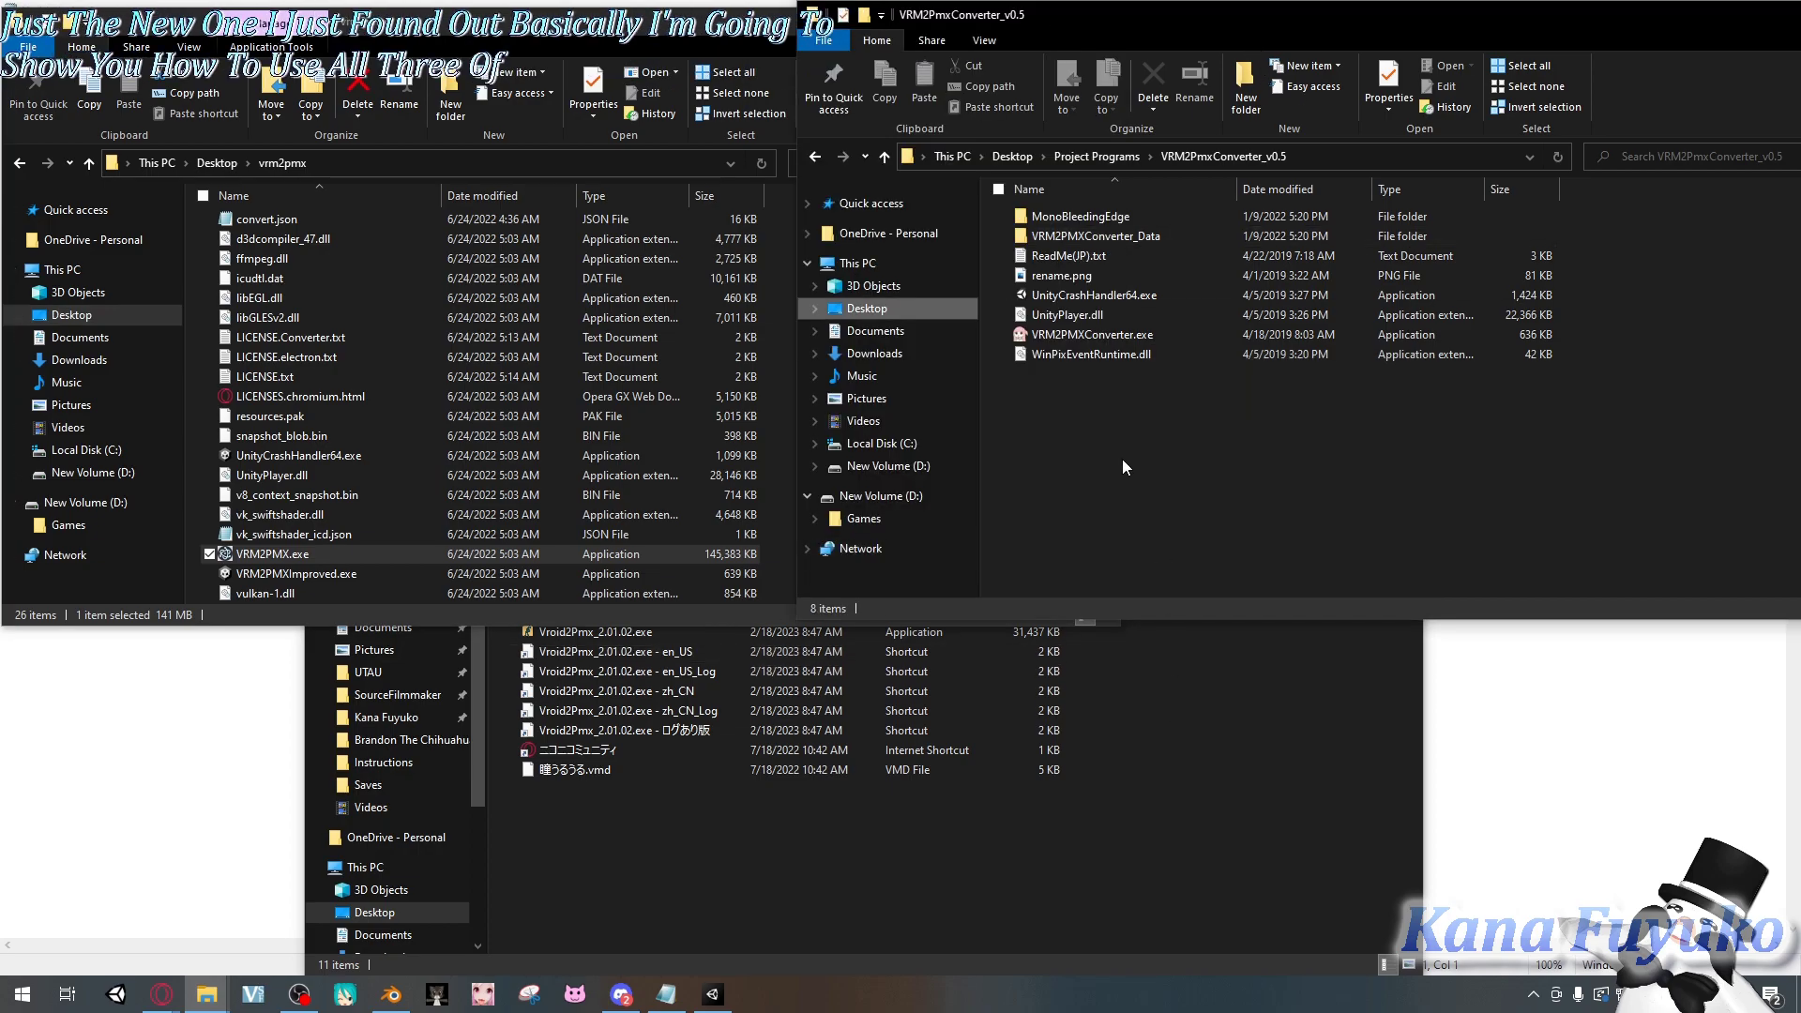
- Bring up the New folder window to view the test model files, and minimize it again
left_click(208, 987)
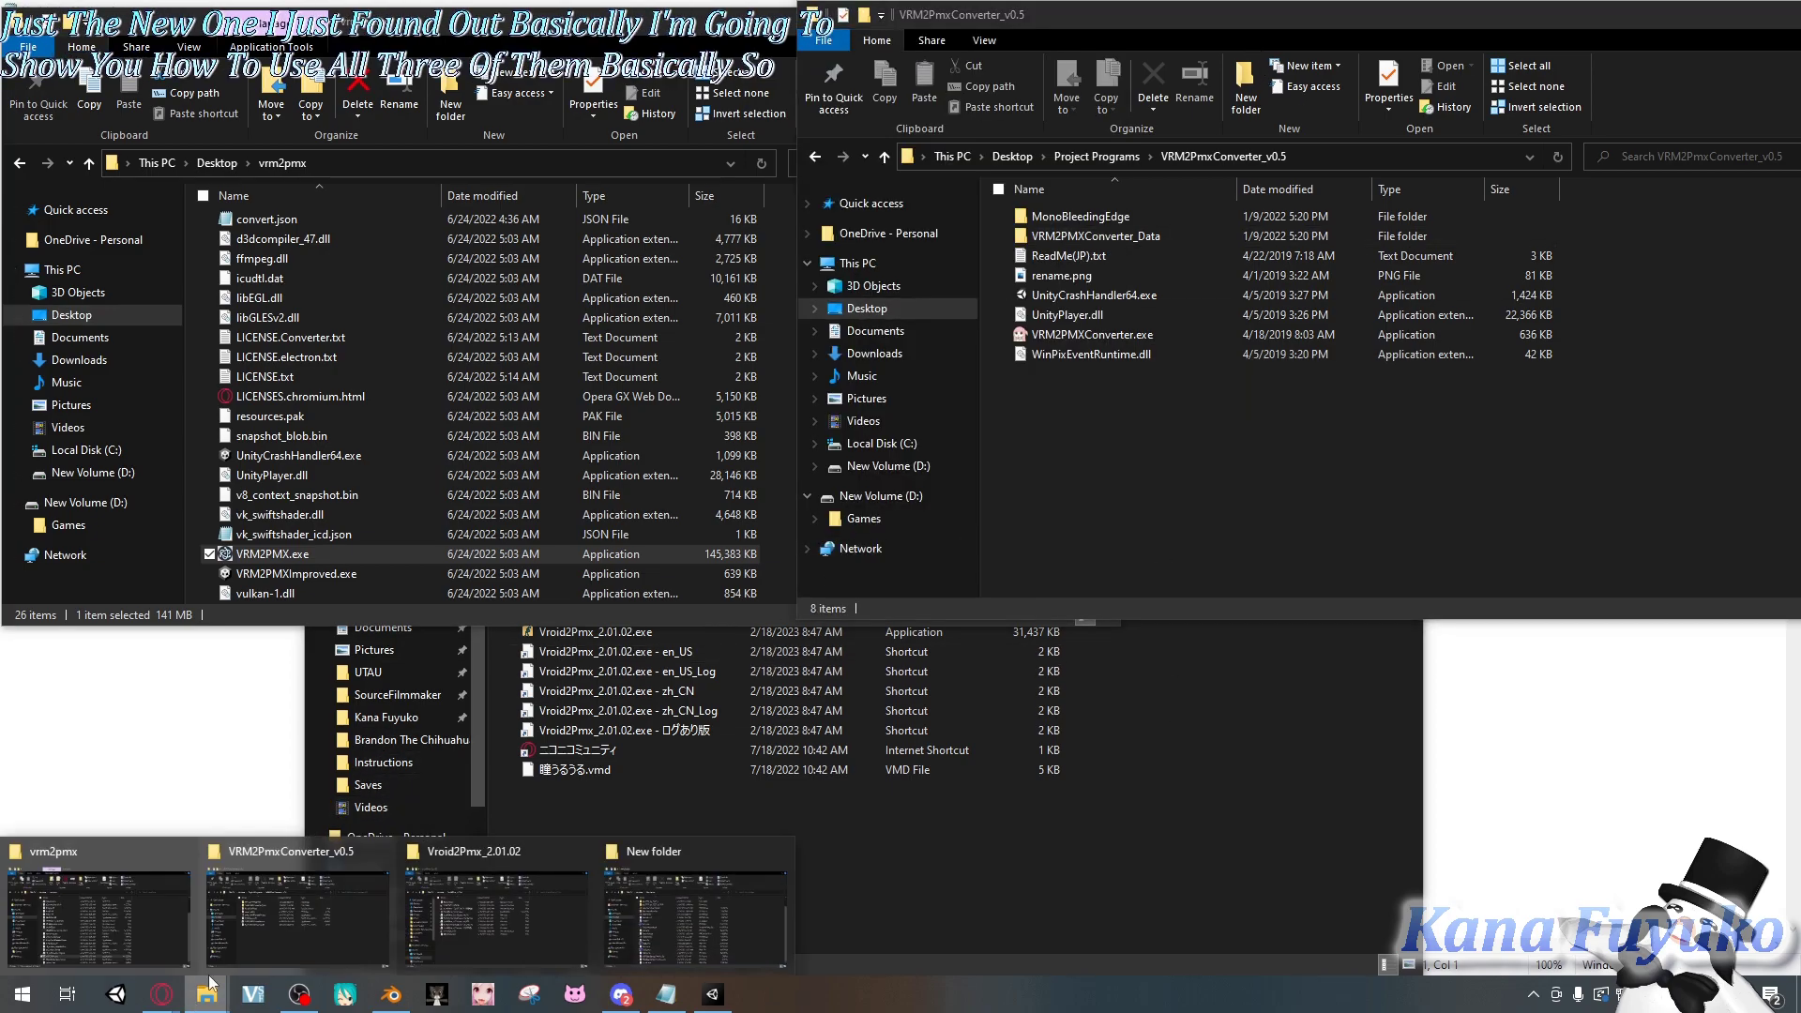
left_click(664, 875)
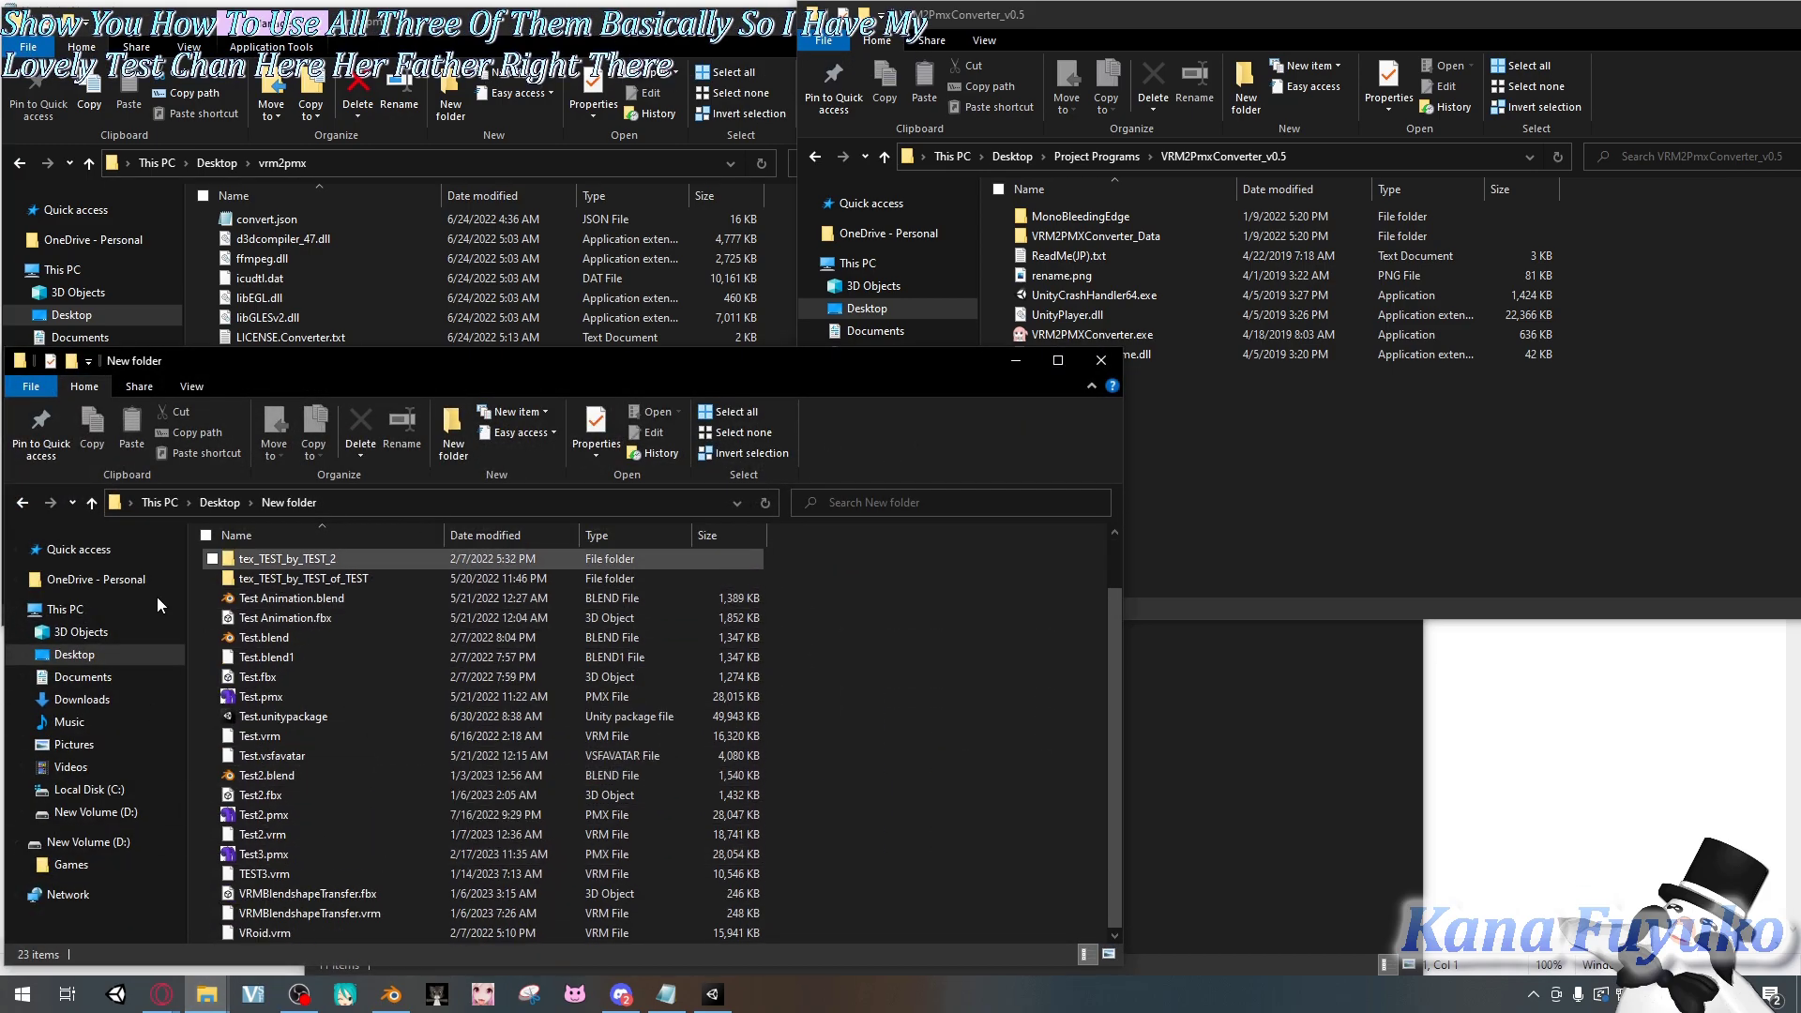
left_click(999, 363)
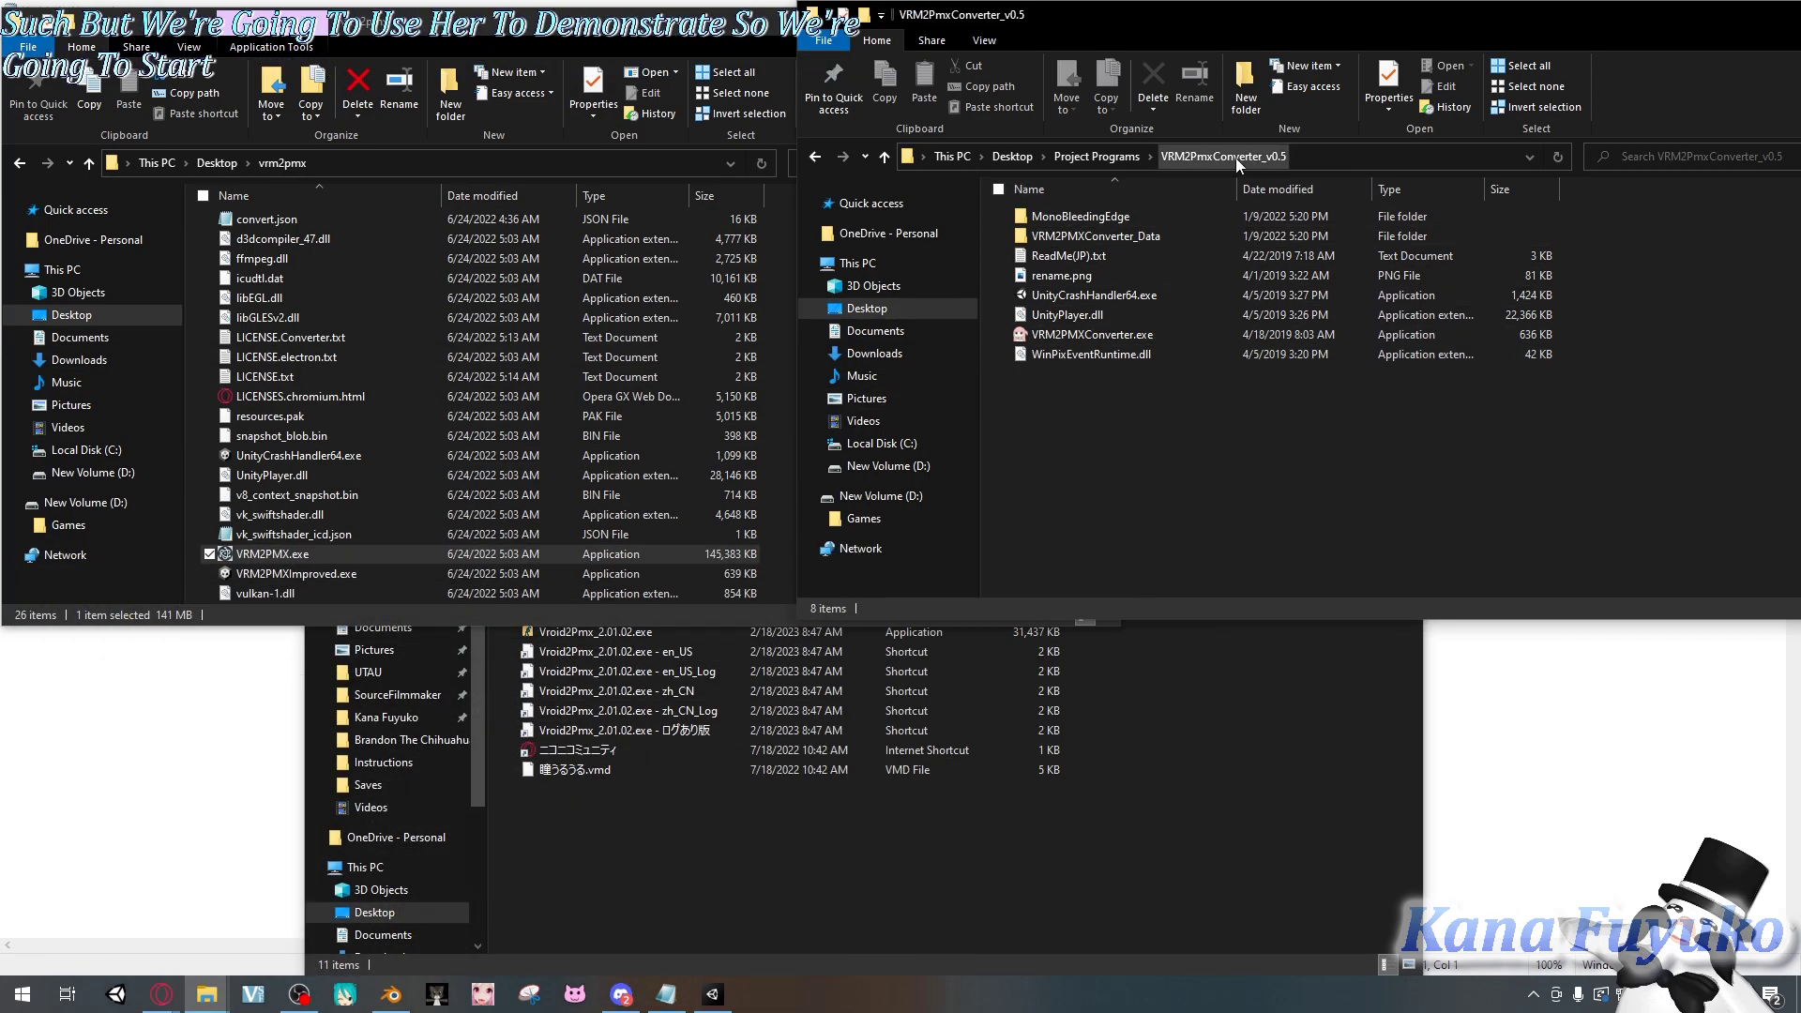
double_click(1073, 334)
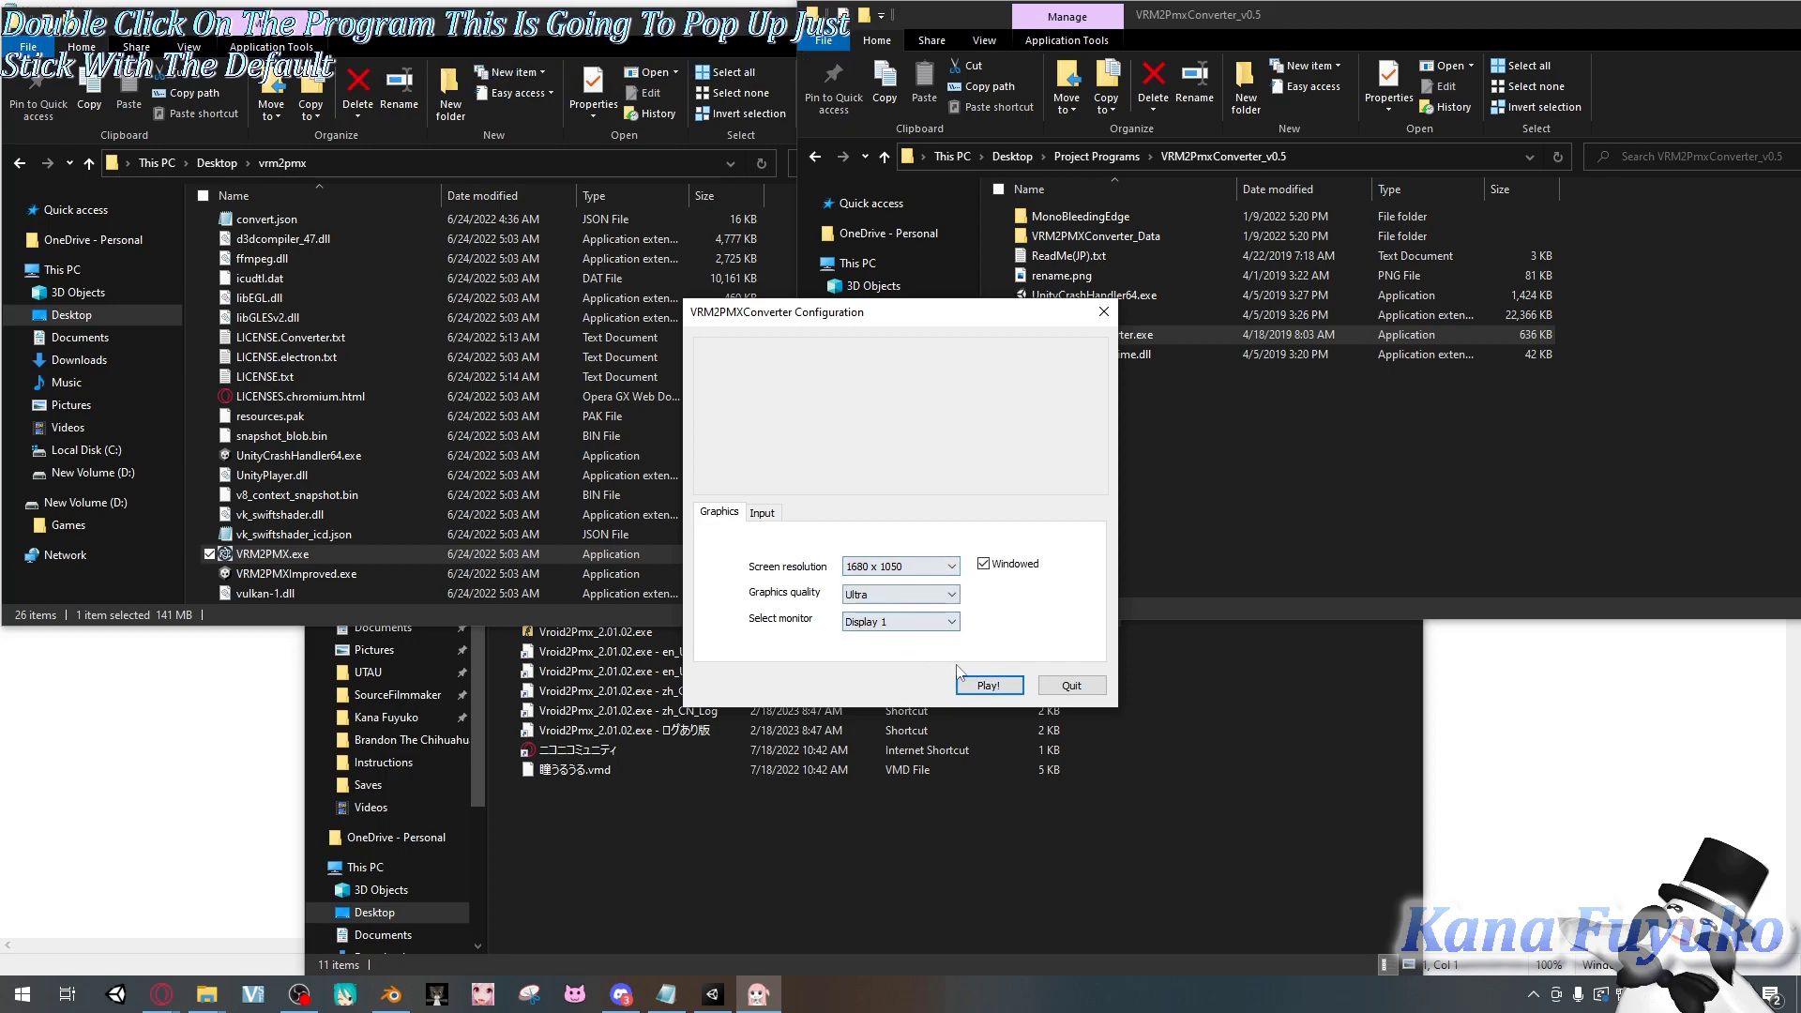
left_click(979, 684)
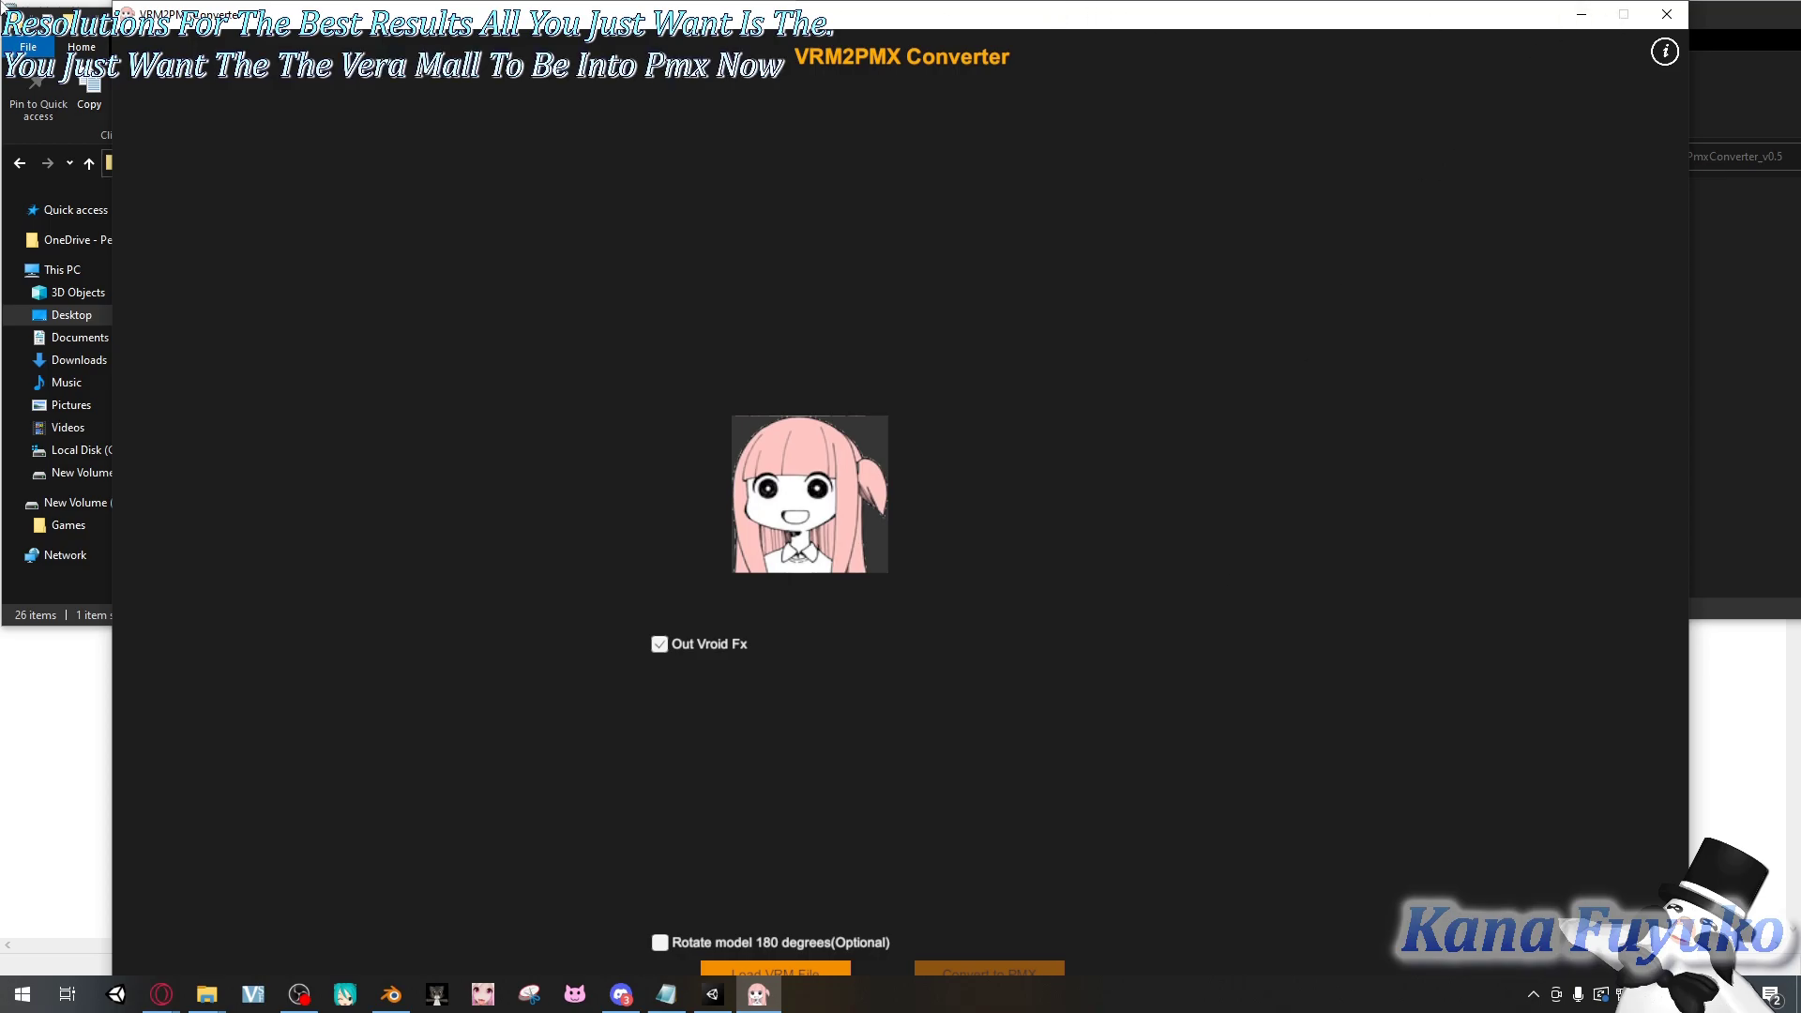
mouse_move(469, 14)
left_mouse_down()
mouse_move(506, 52)
mouse_move(448, 14)
left_mouse_up()
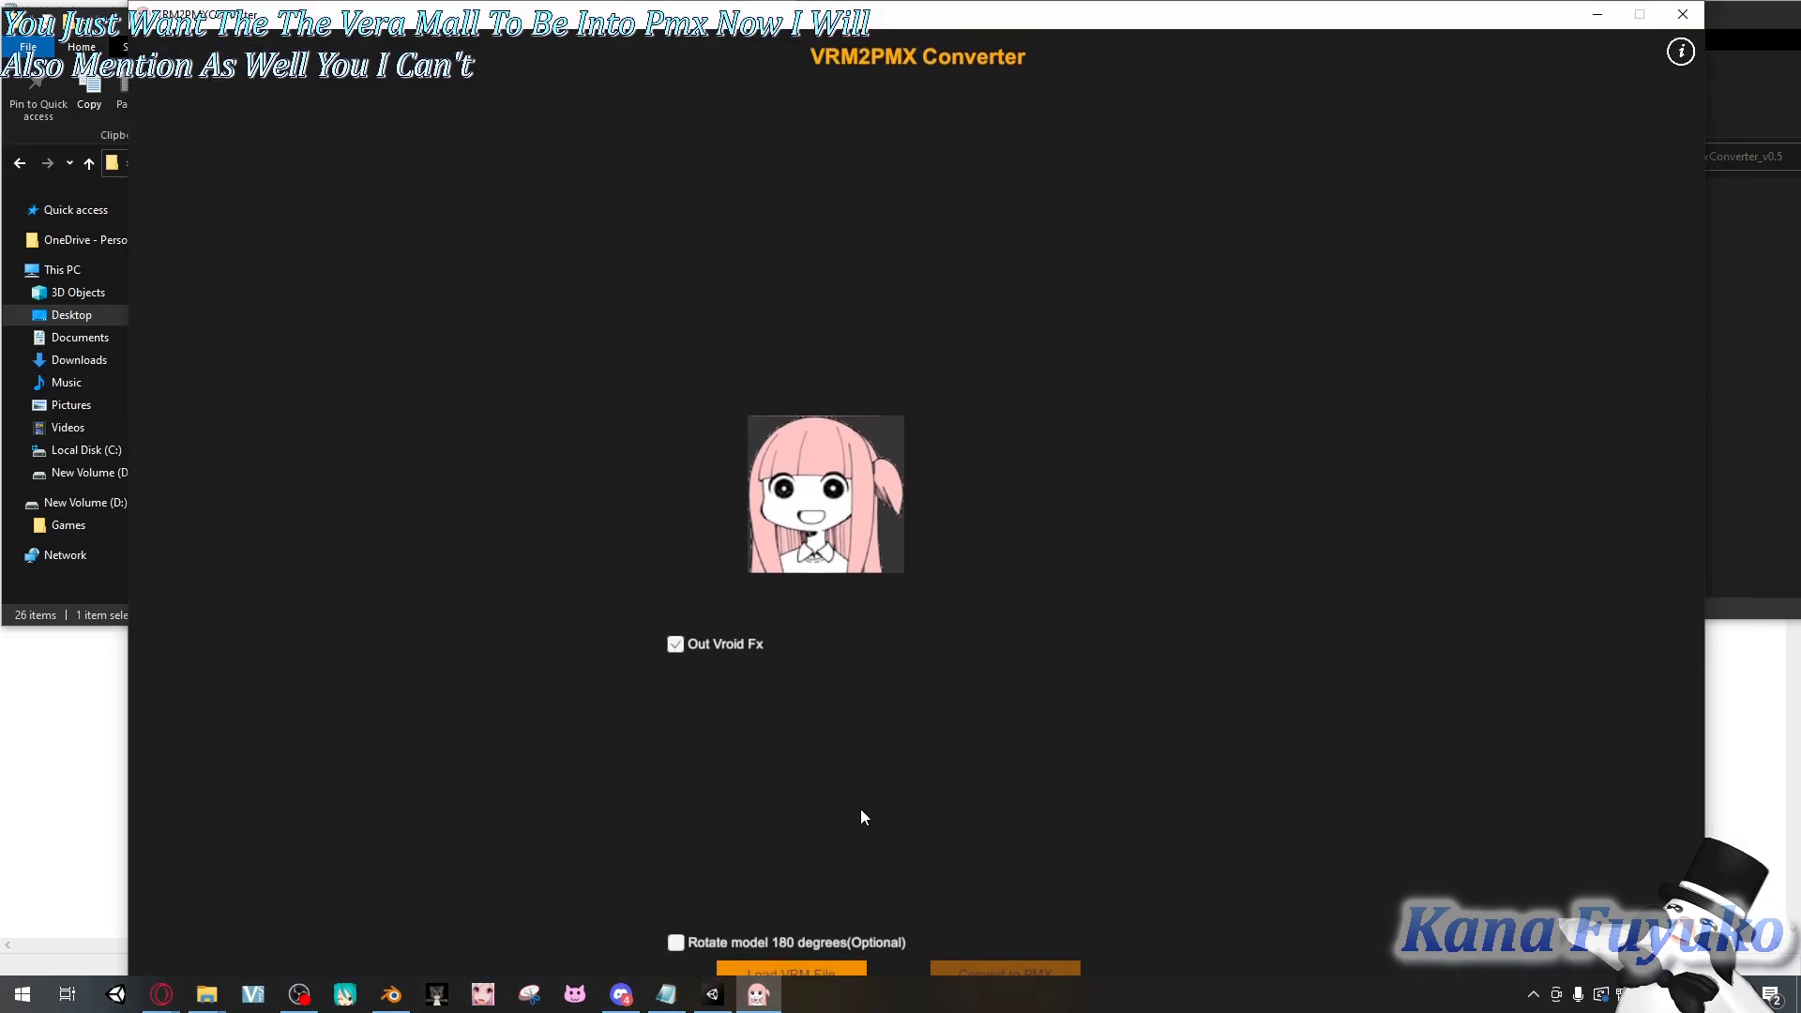
left_click_drag(950, 23, 948, 23)
left_click(1679, 14)
- Launch VRM2PMXConverter.exe in full screen instead of windowed, at 1680 x 1050 with Ultra graphics quality on Display 1
double_click(1065, 340)
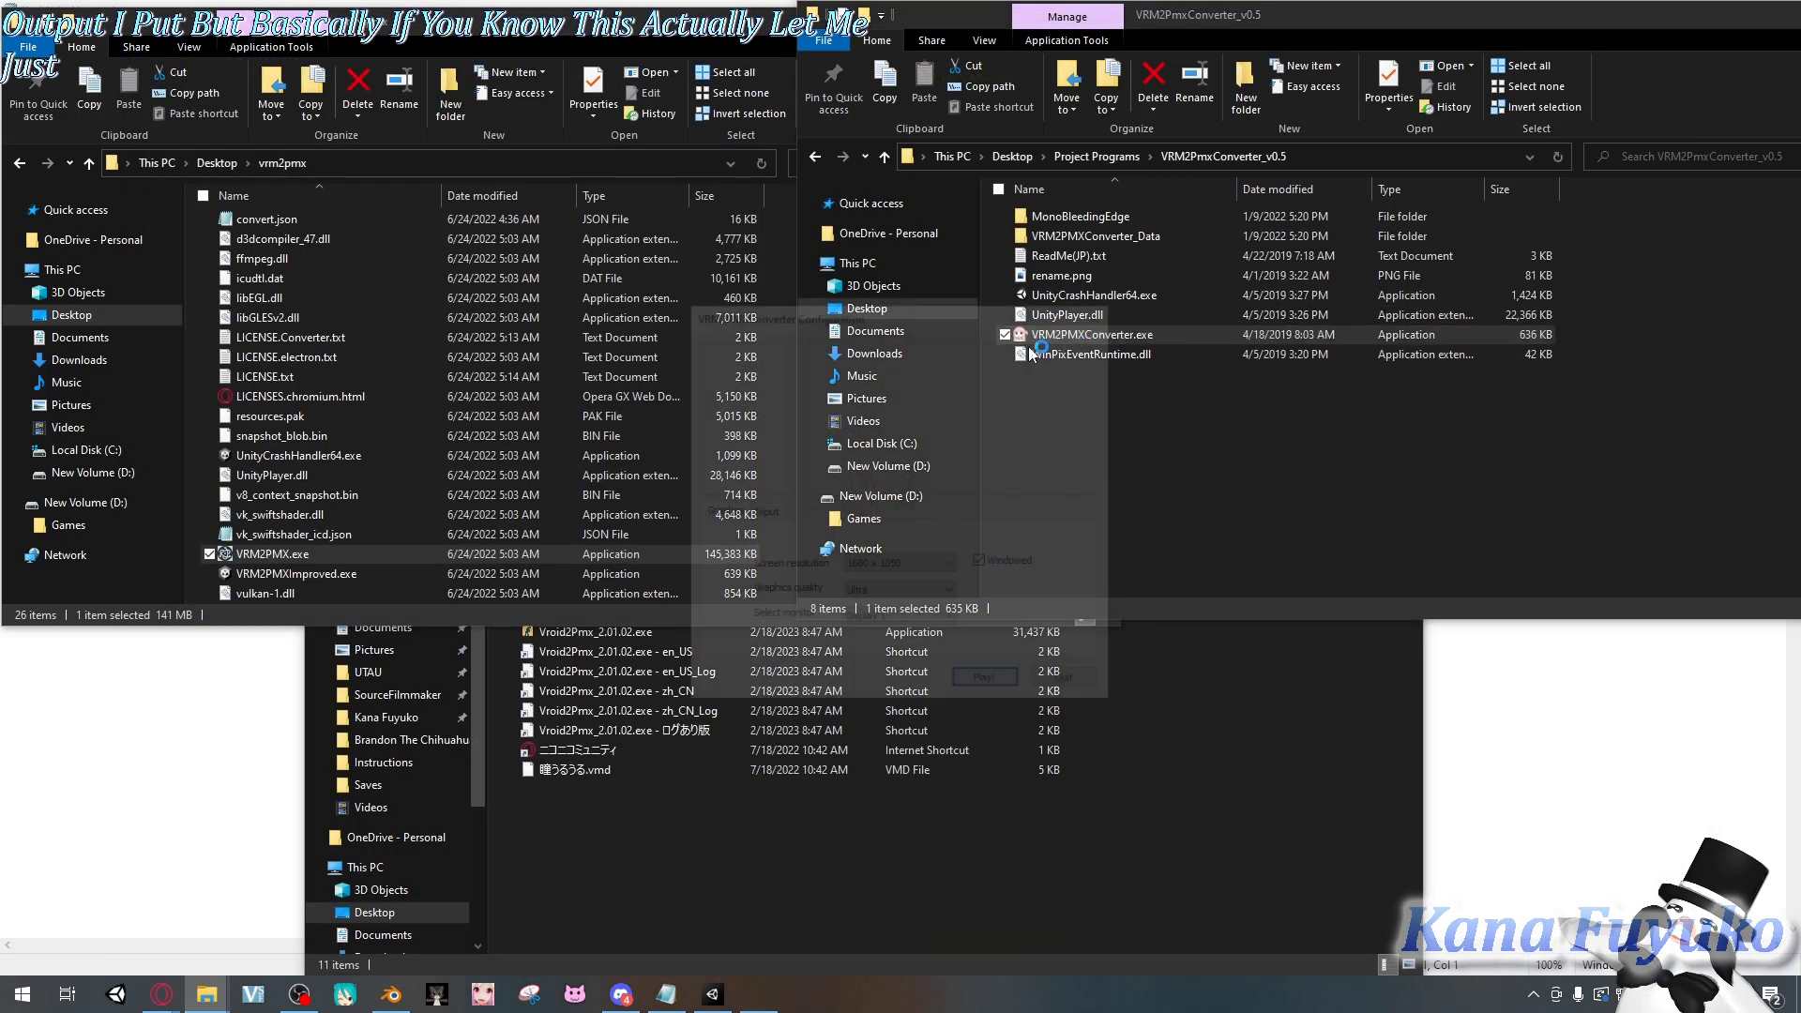
left_click(905, 598)
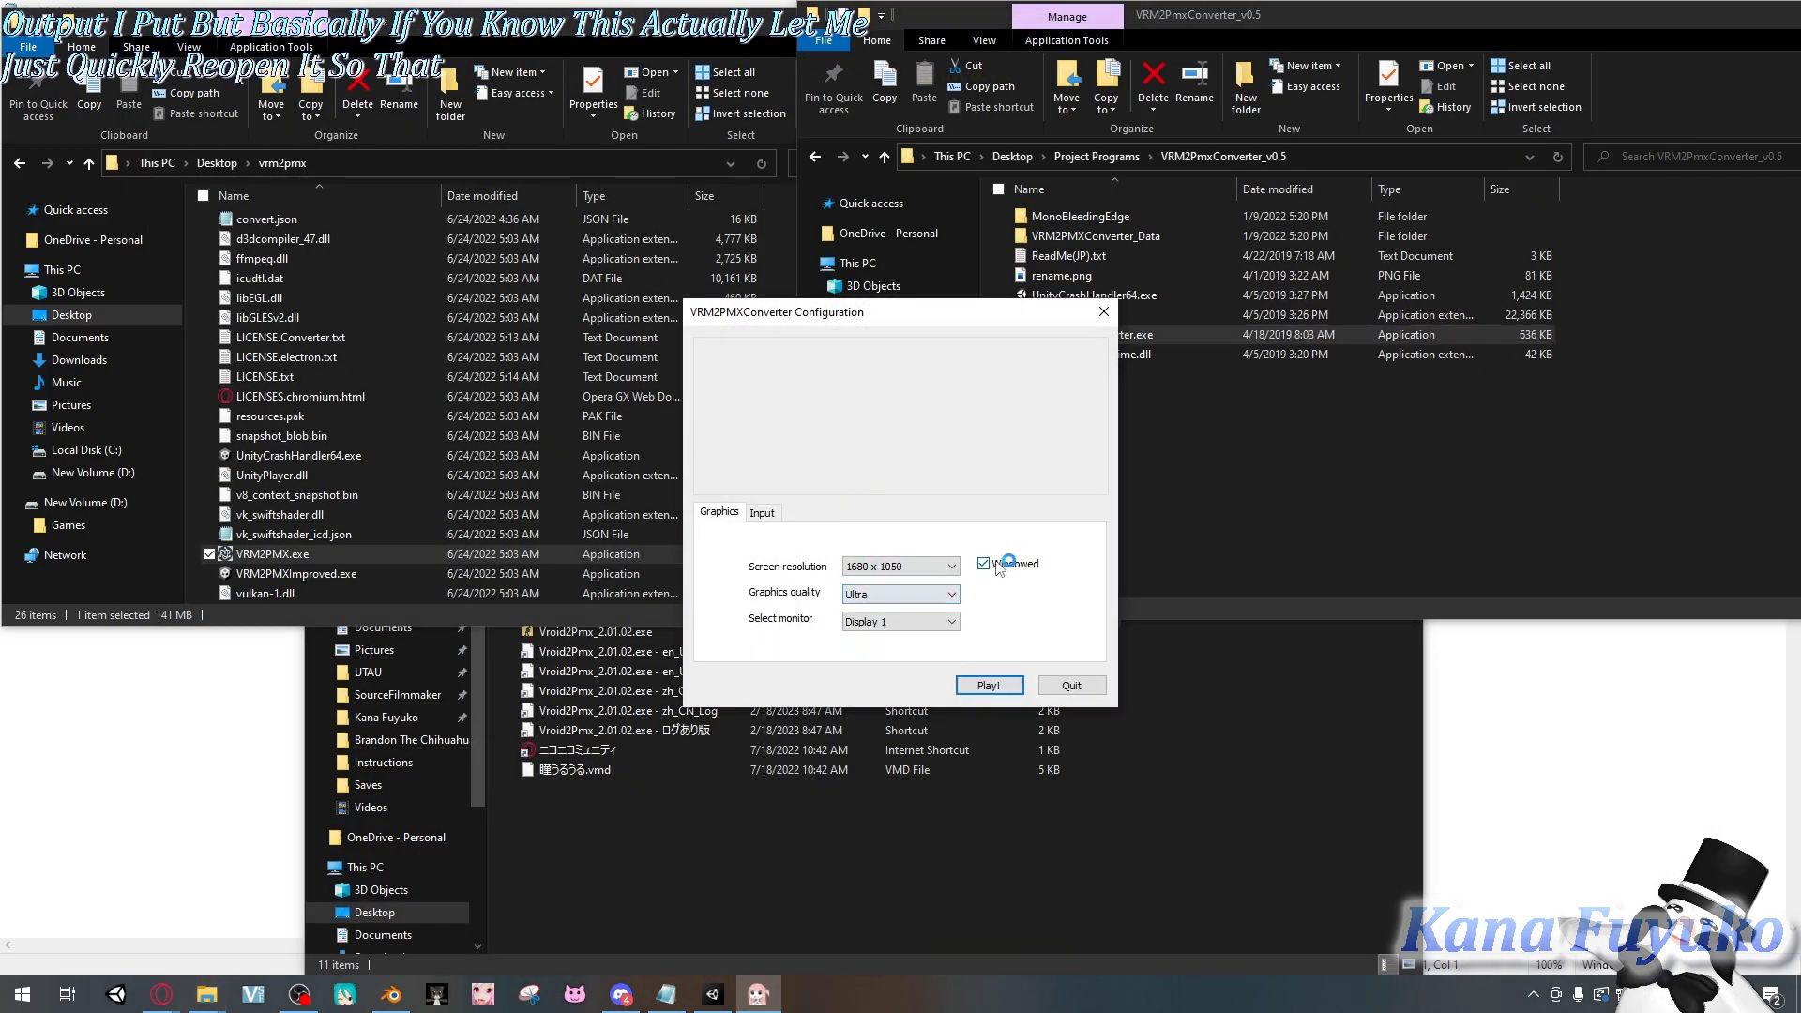
left_click(778, 513)
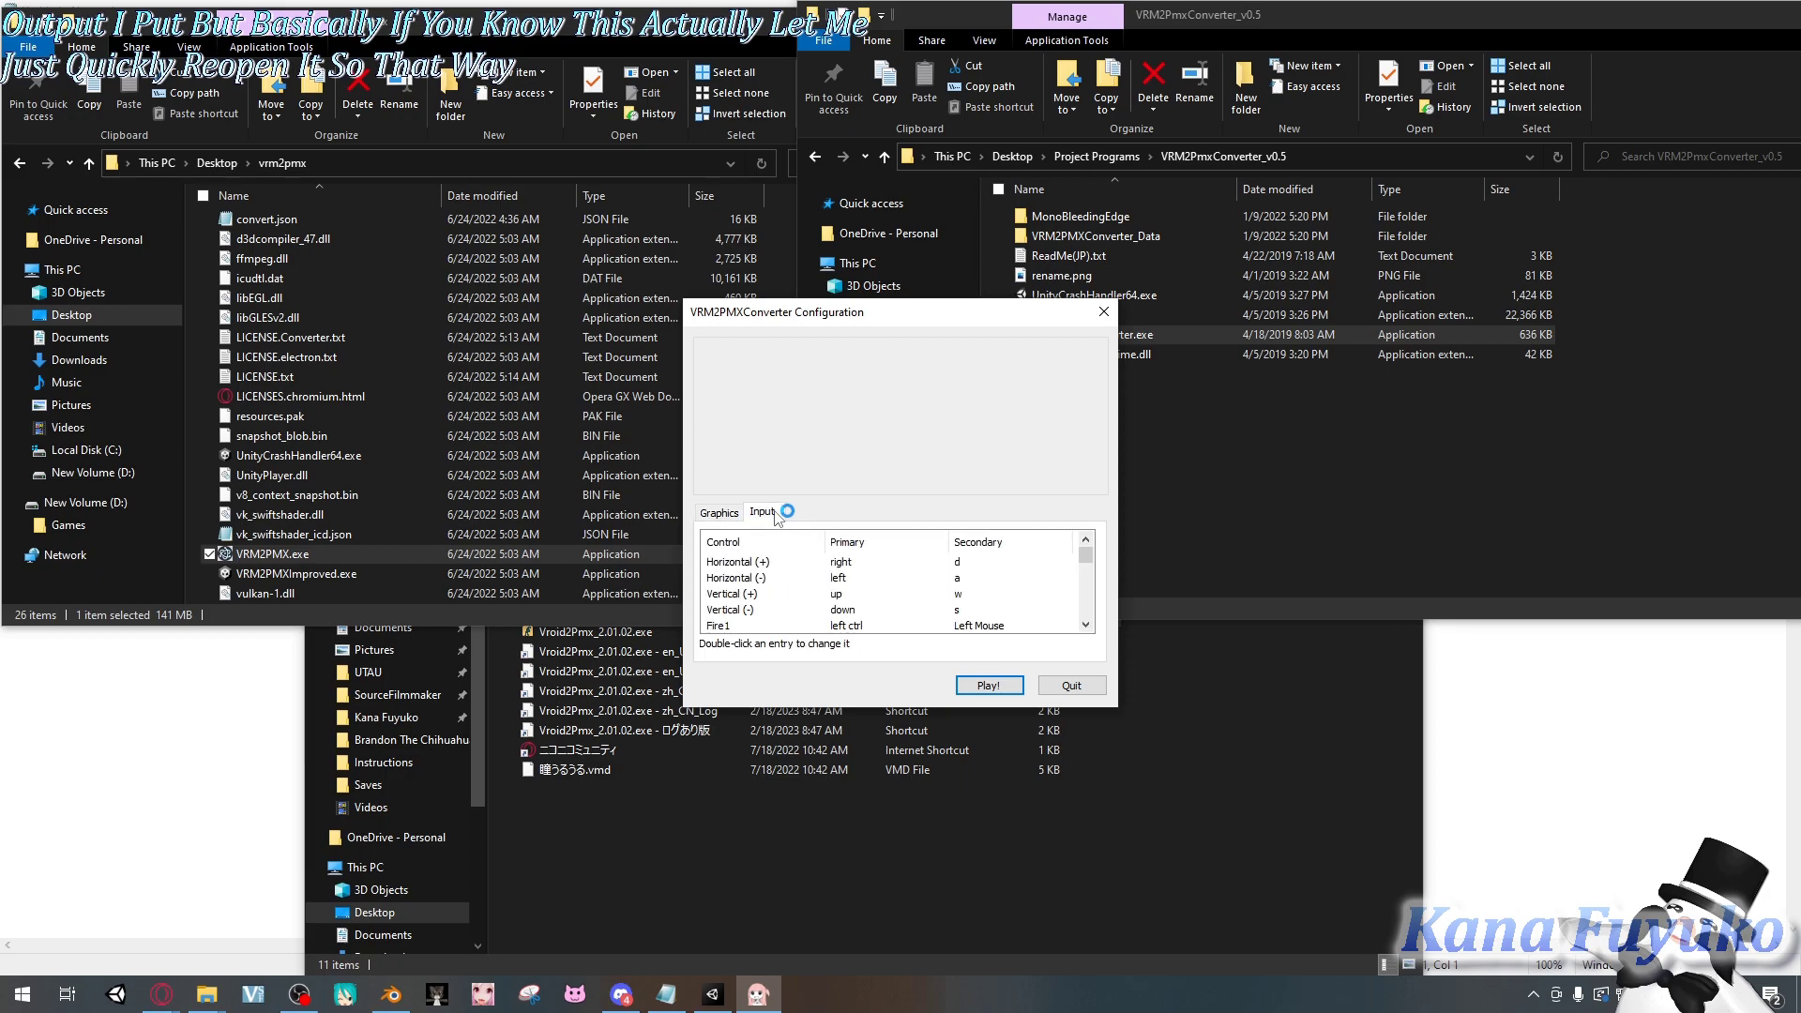
left_click(719, 511)
left_click(876, 621)
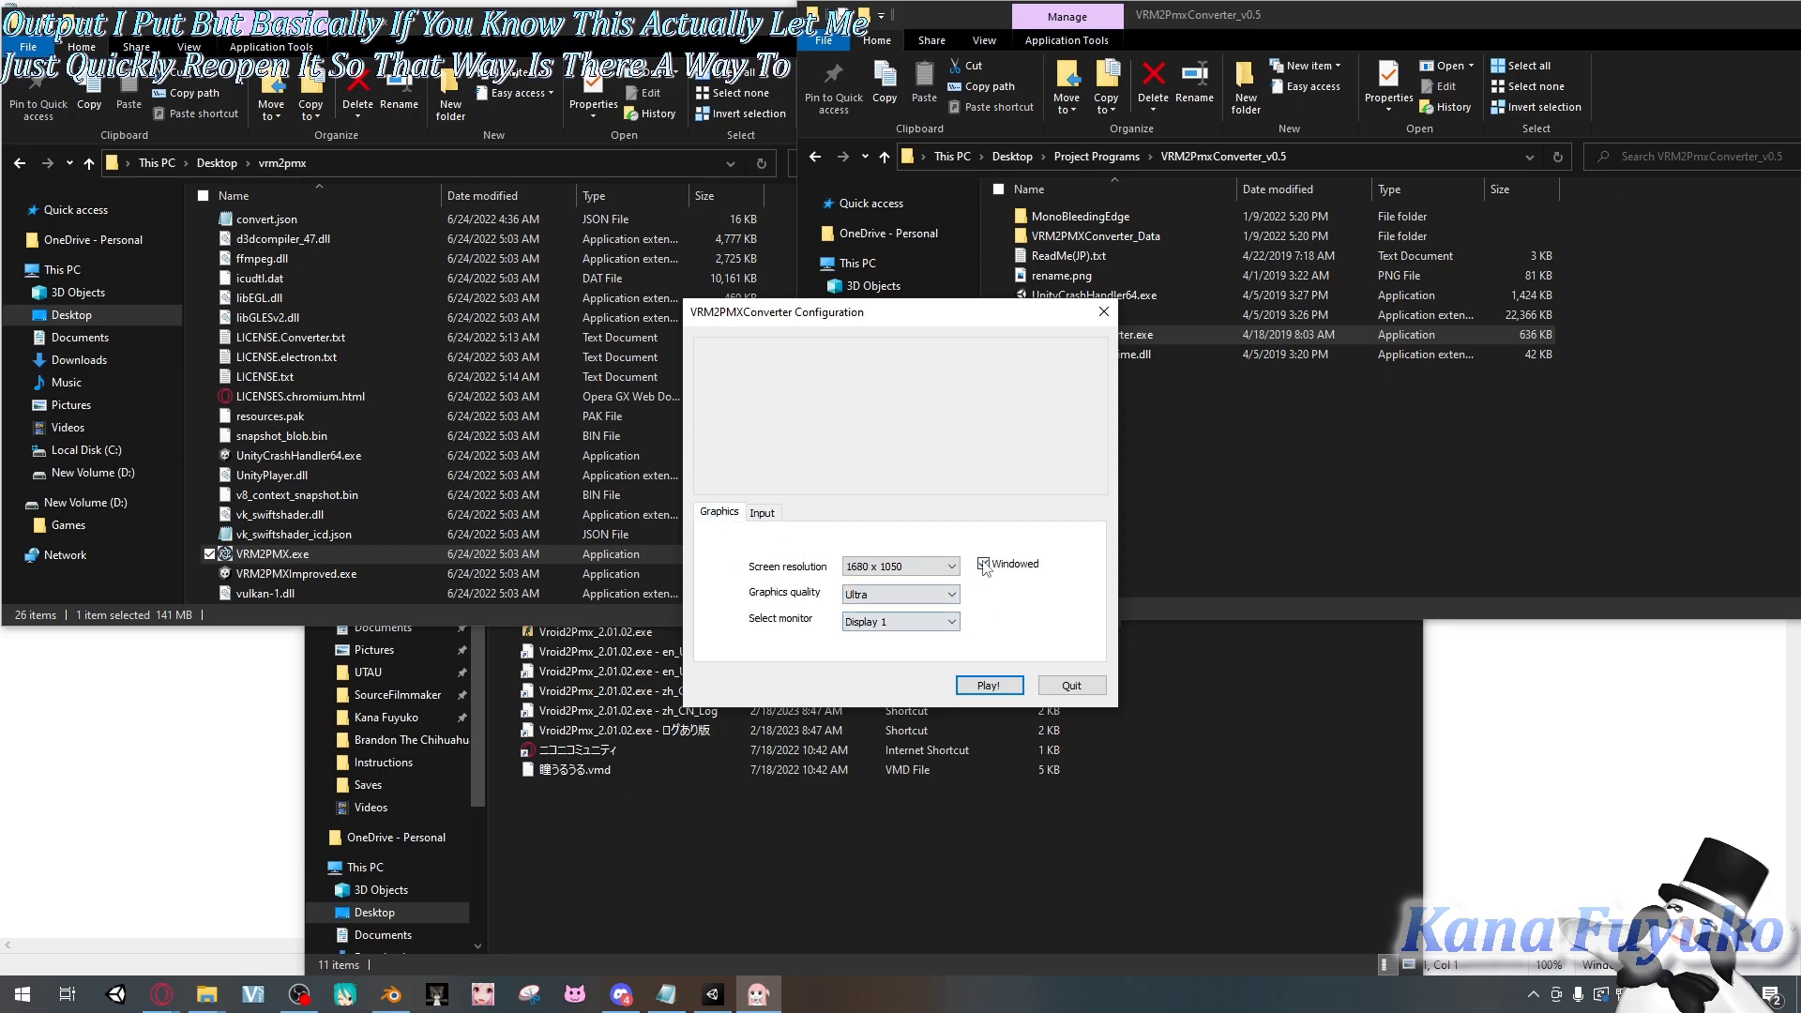
left_click(987, 684)
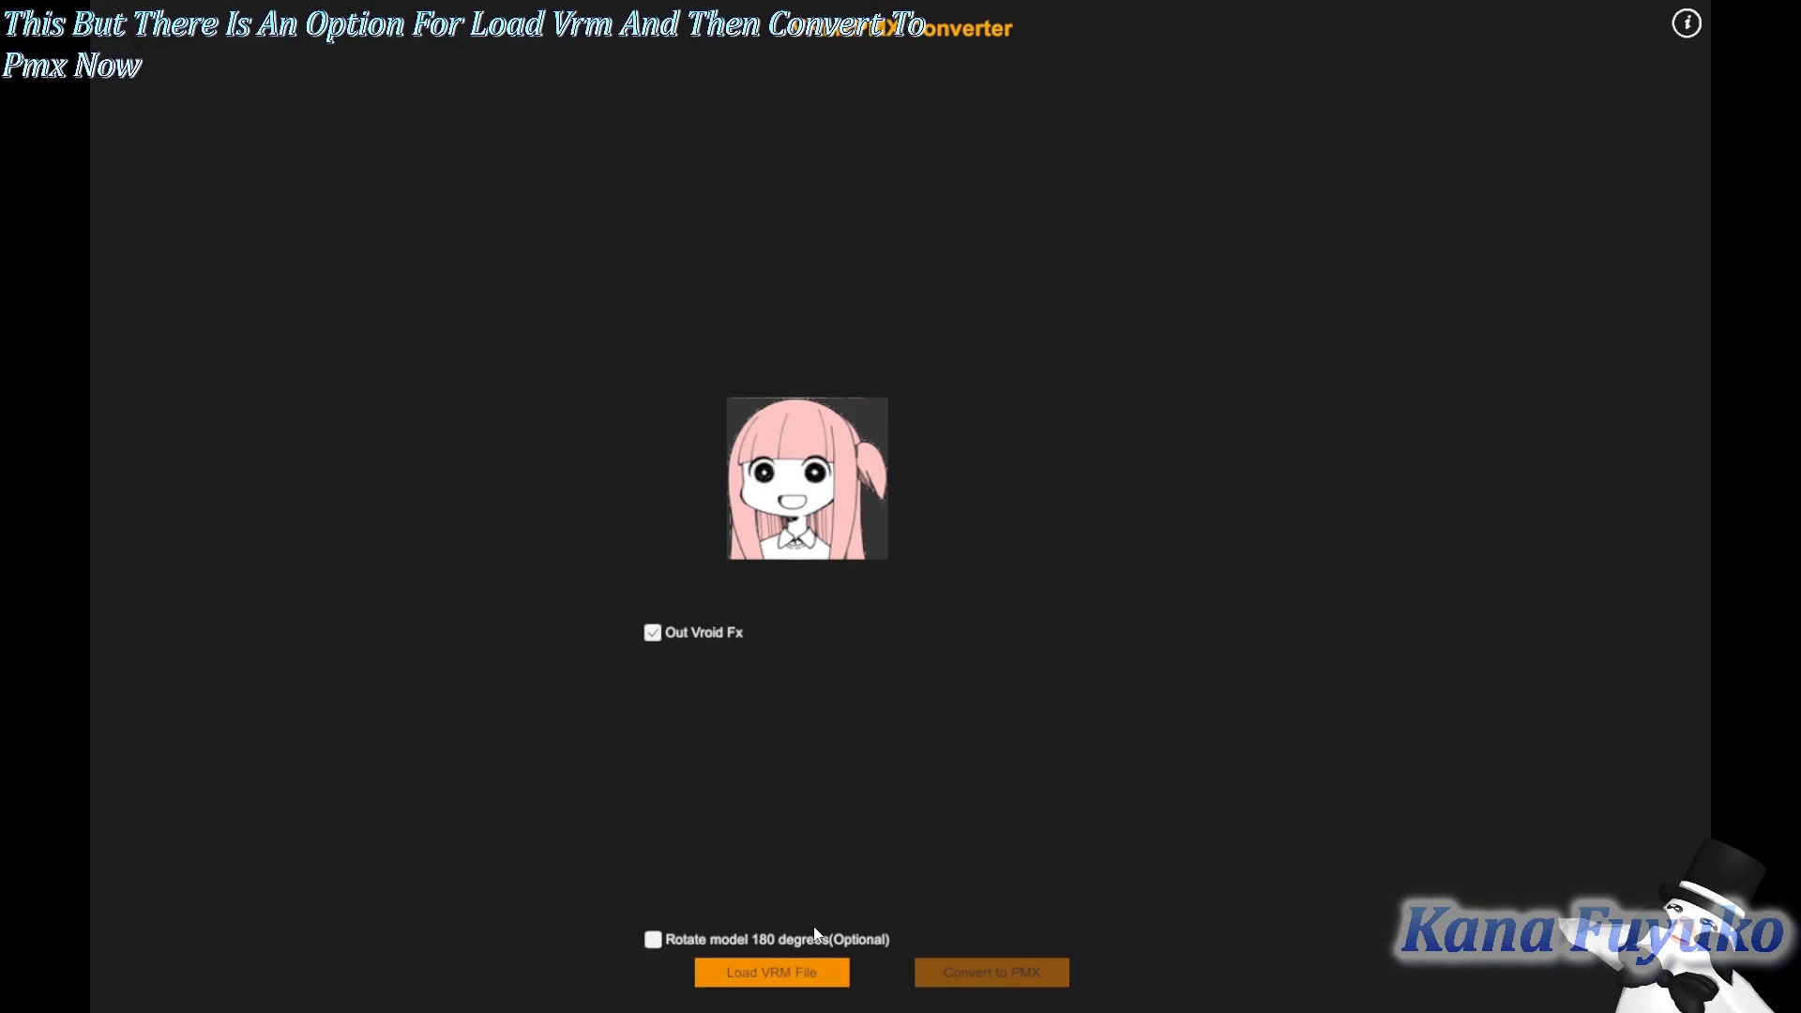
- Convert VRoid.vrm from New folder to PMX with the Out Vroid Fx option turned off
left_click(653, 633)
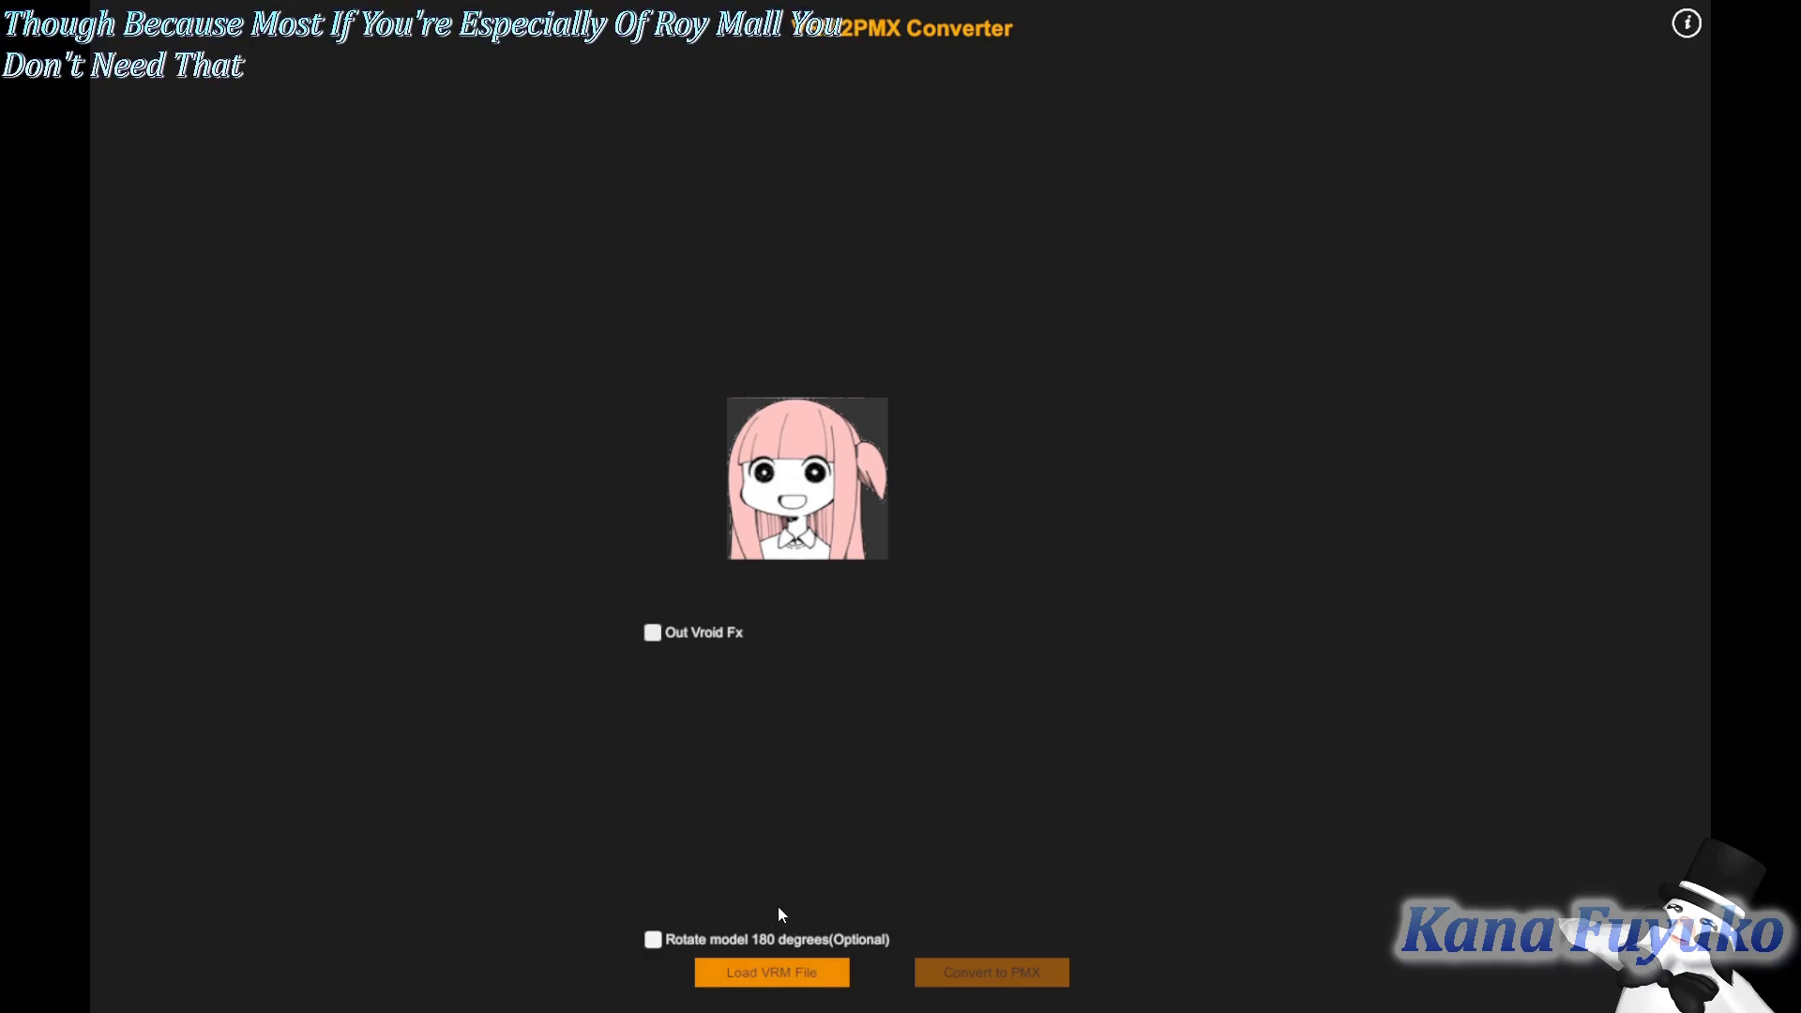
left_click(773, 974)
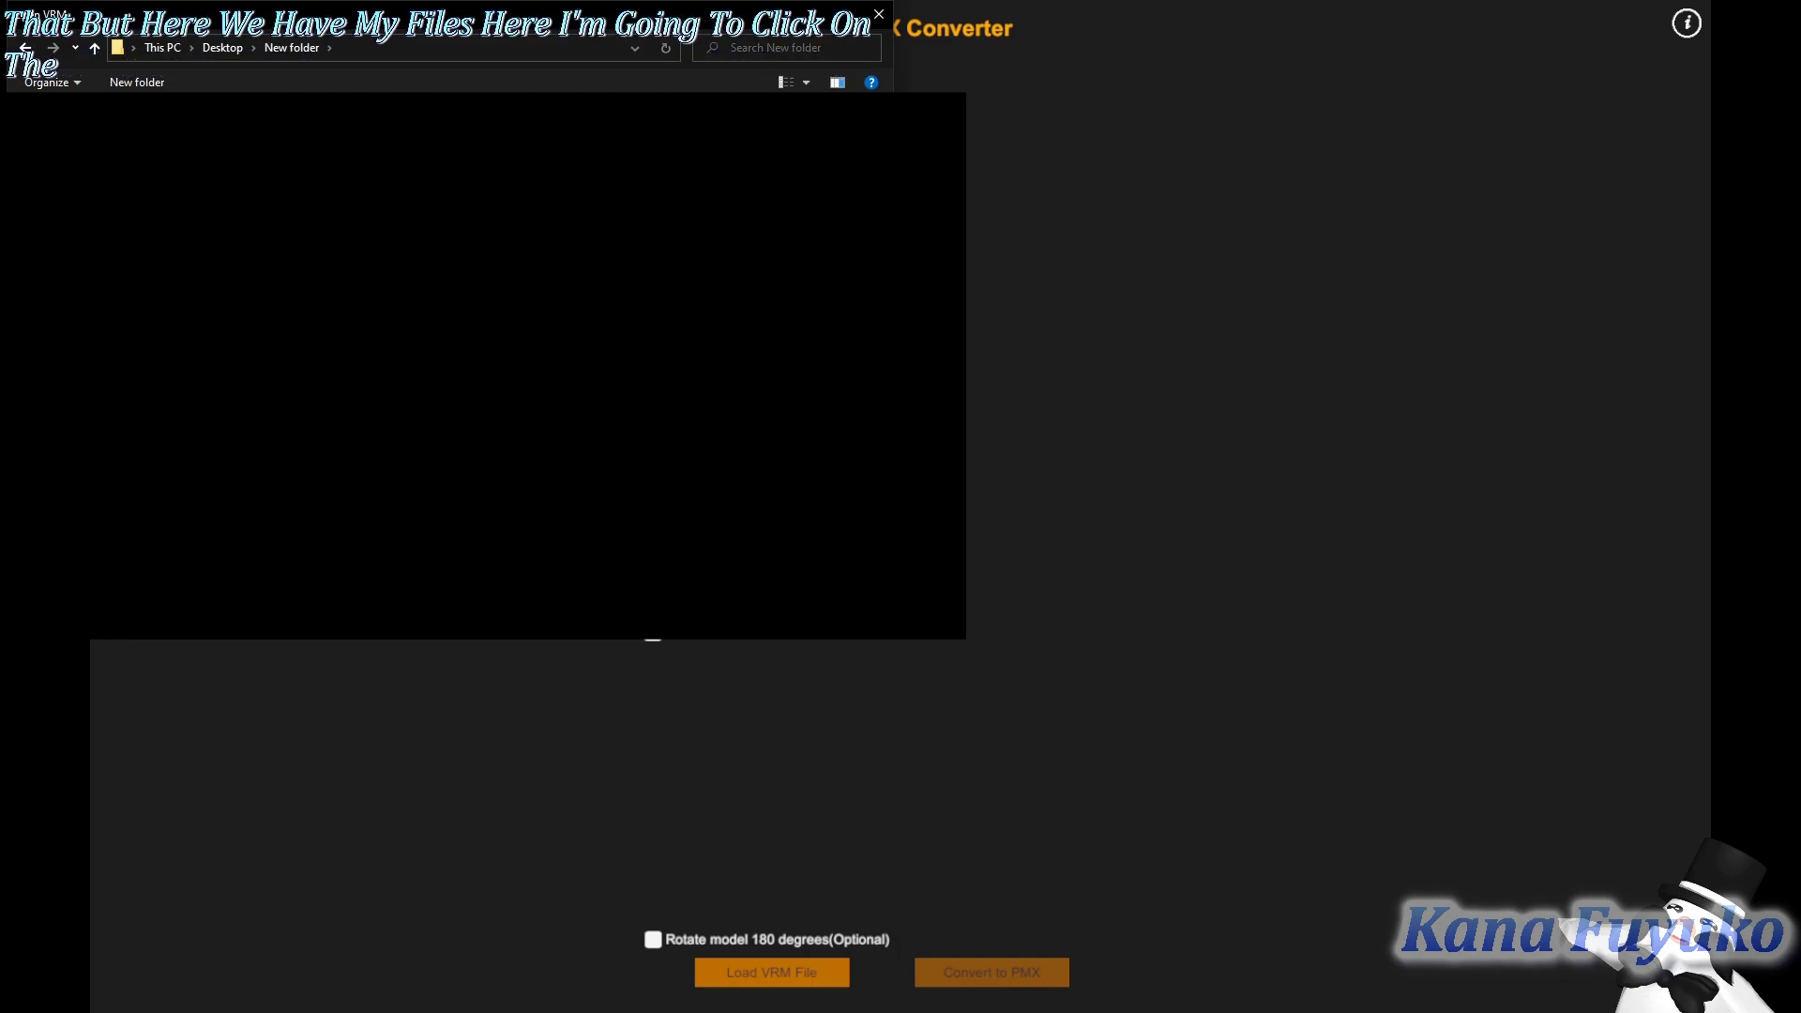
key("Return")
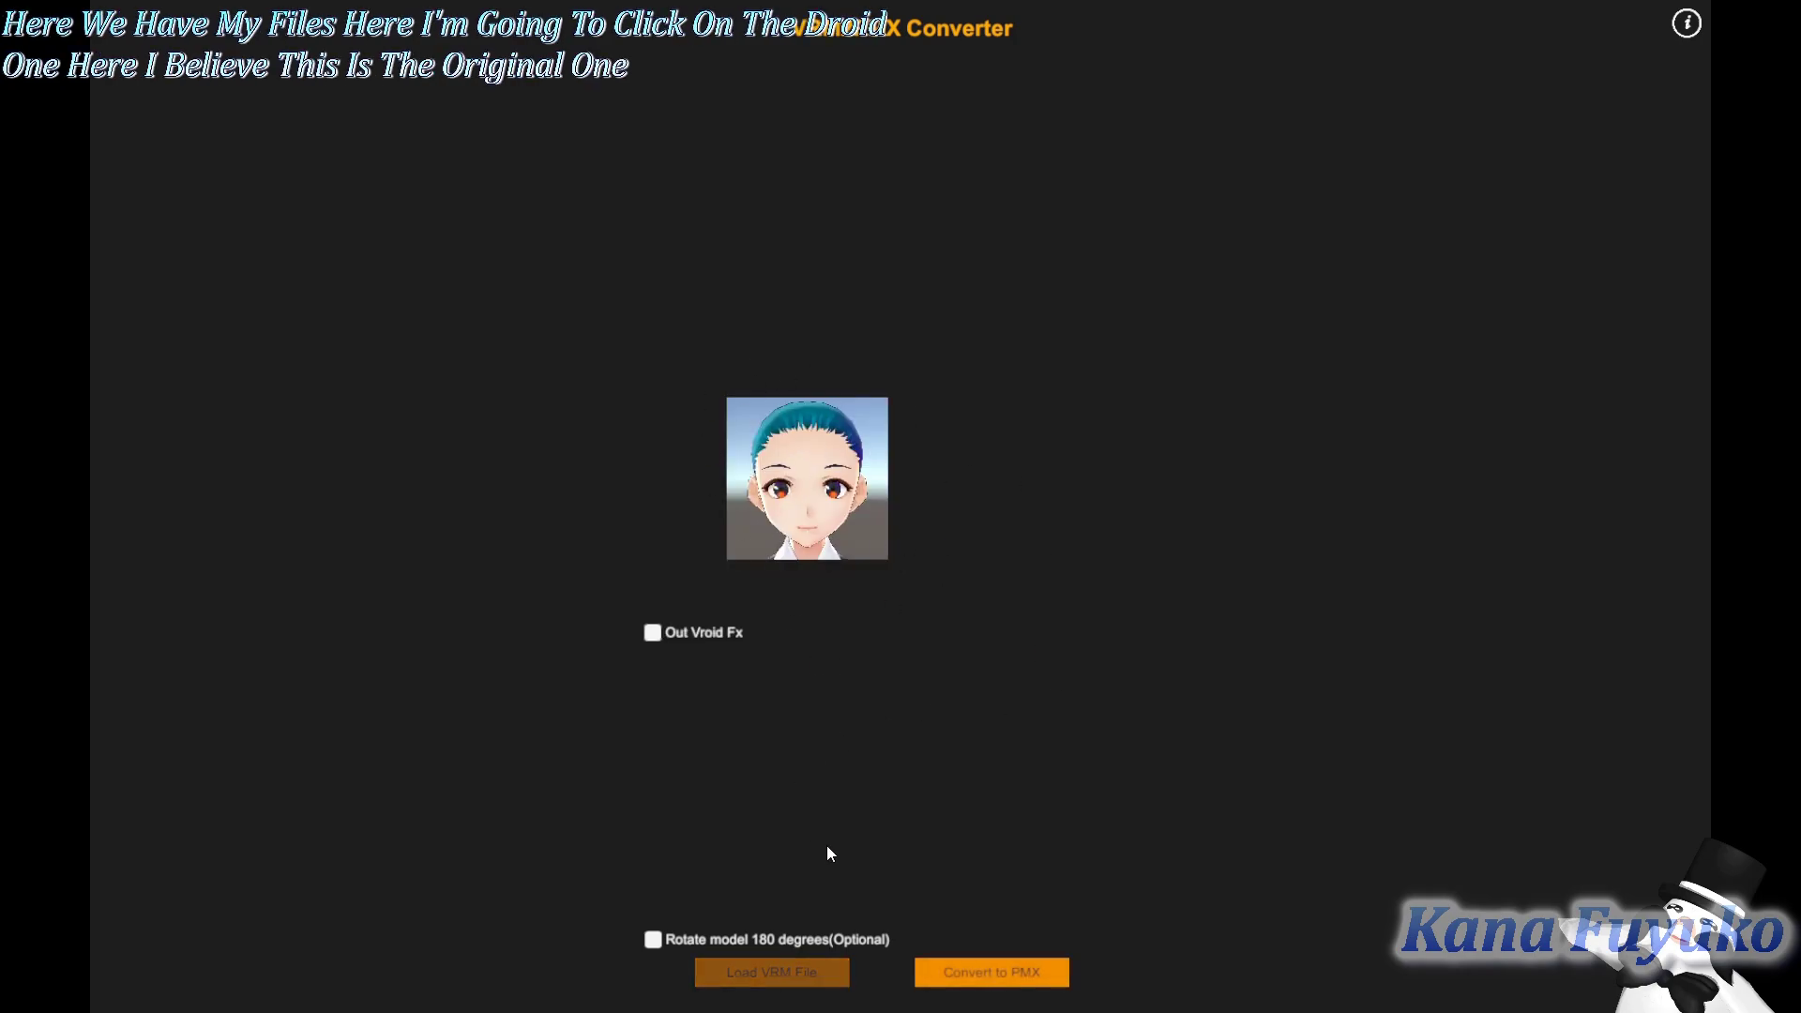
left_click(1002, 977)
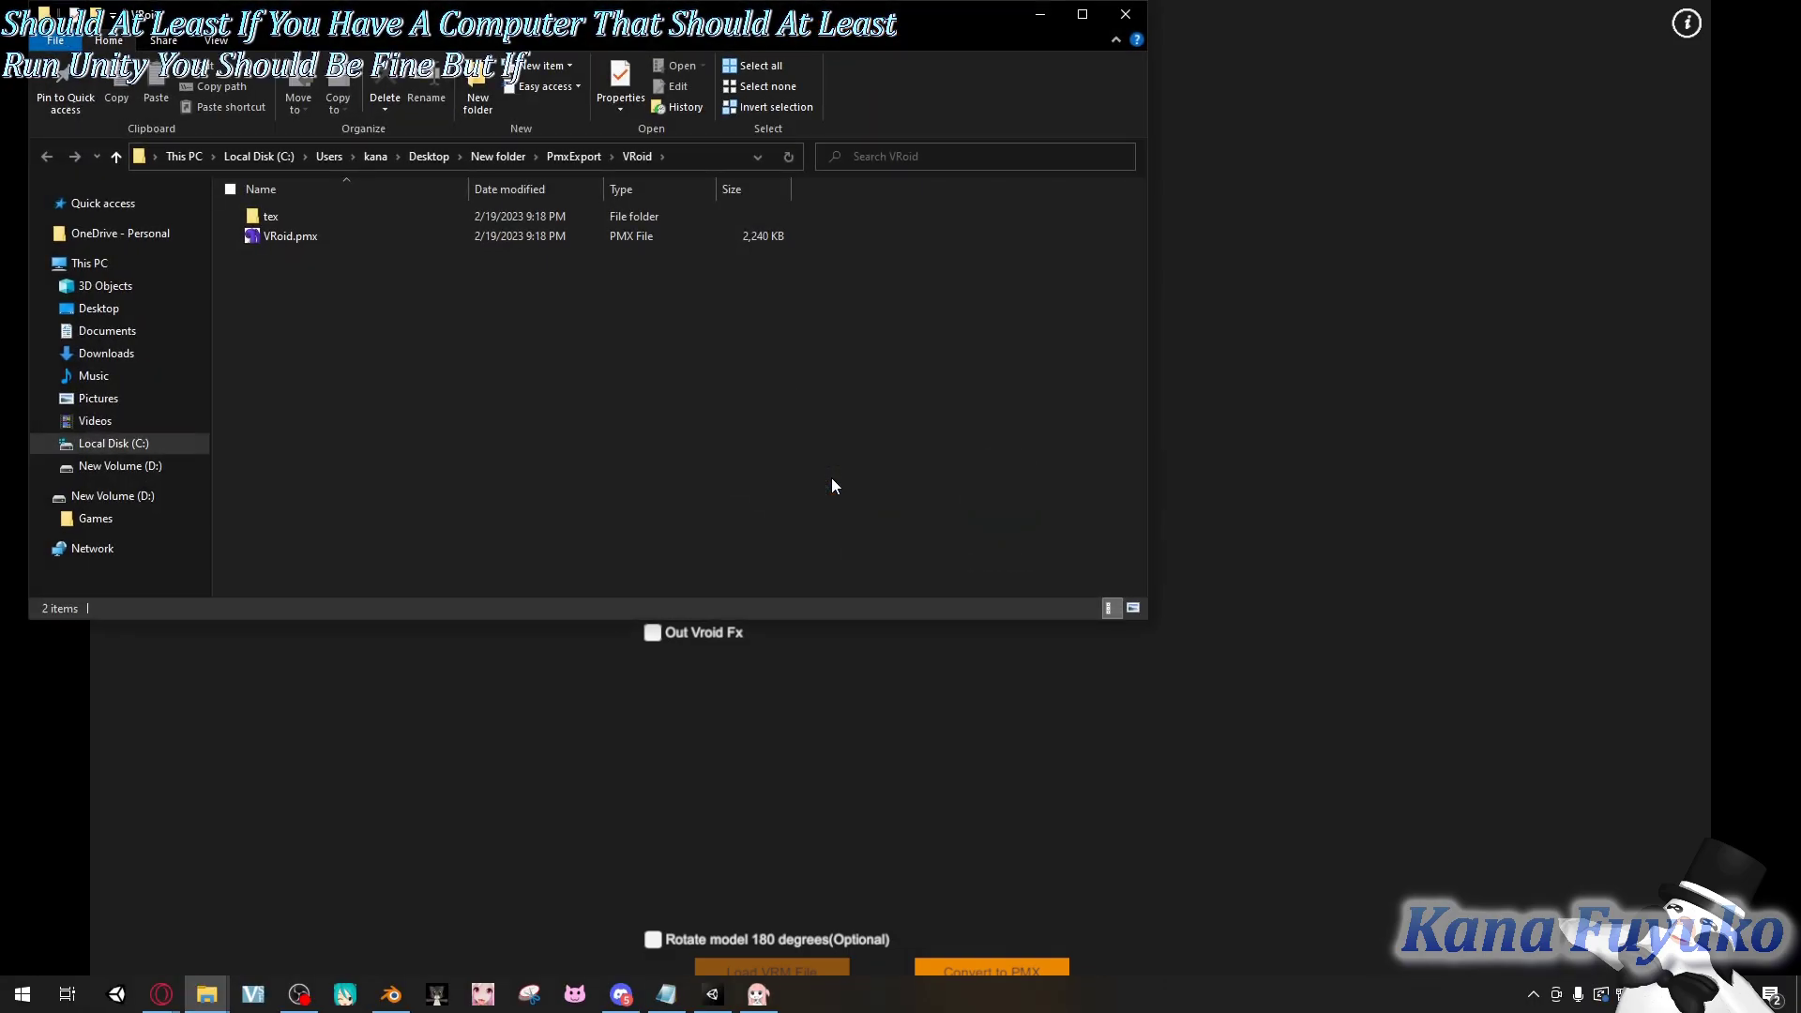
left_click_drag(898, 23, 871, 251)
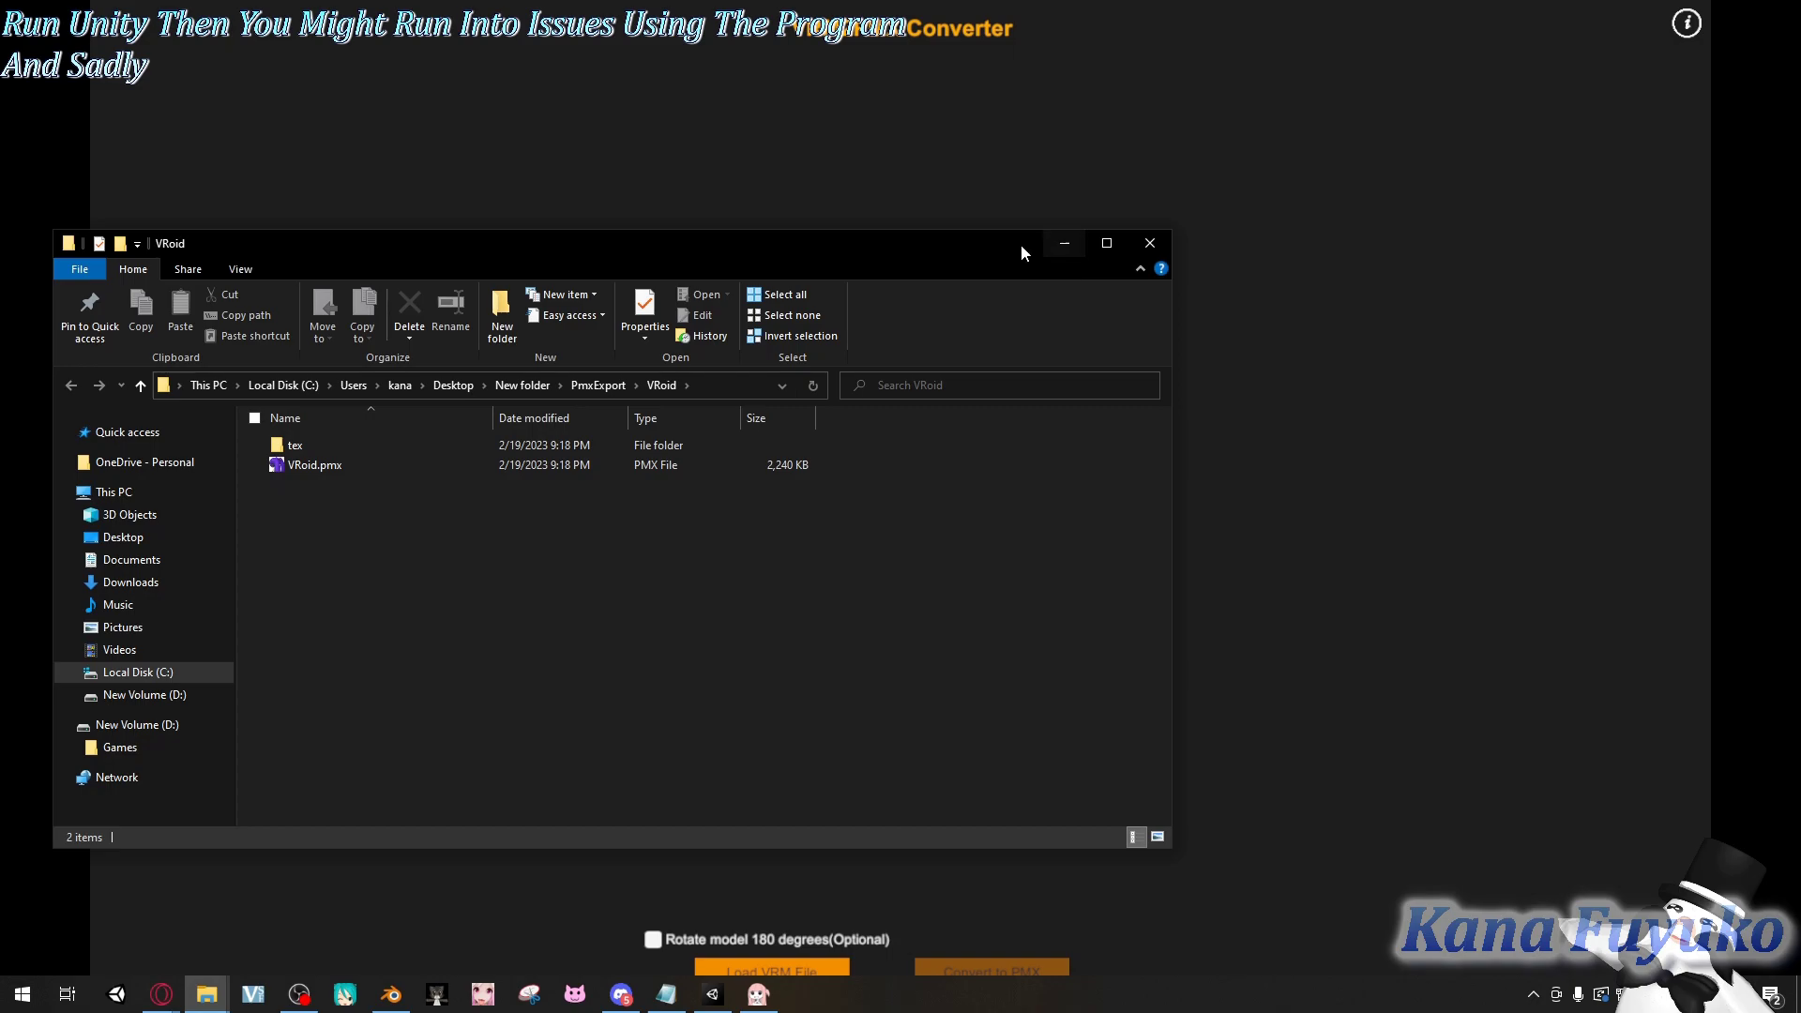
- Close the VRM2PMX Converter and move the exported VRoid folder window fully back into view on the desktop
left_click_drag(1021, 245, 572, 293)
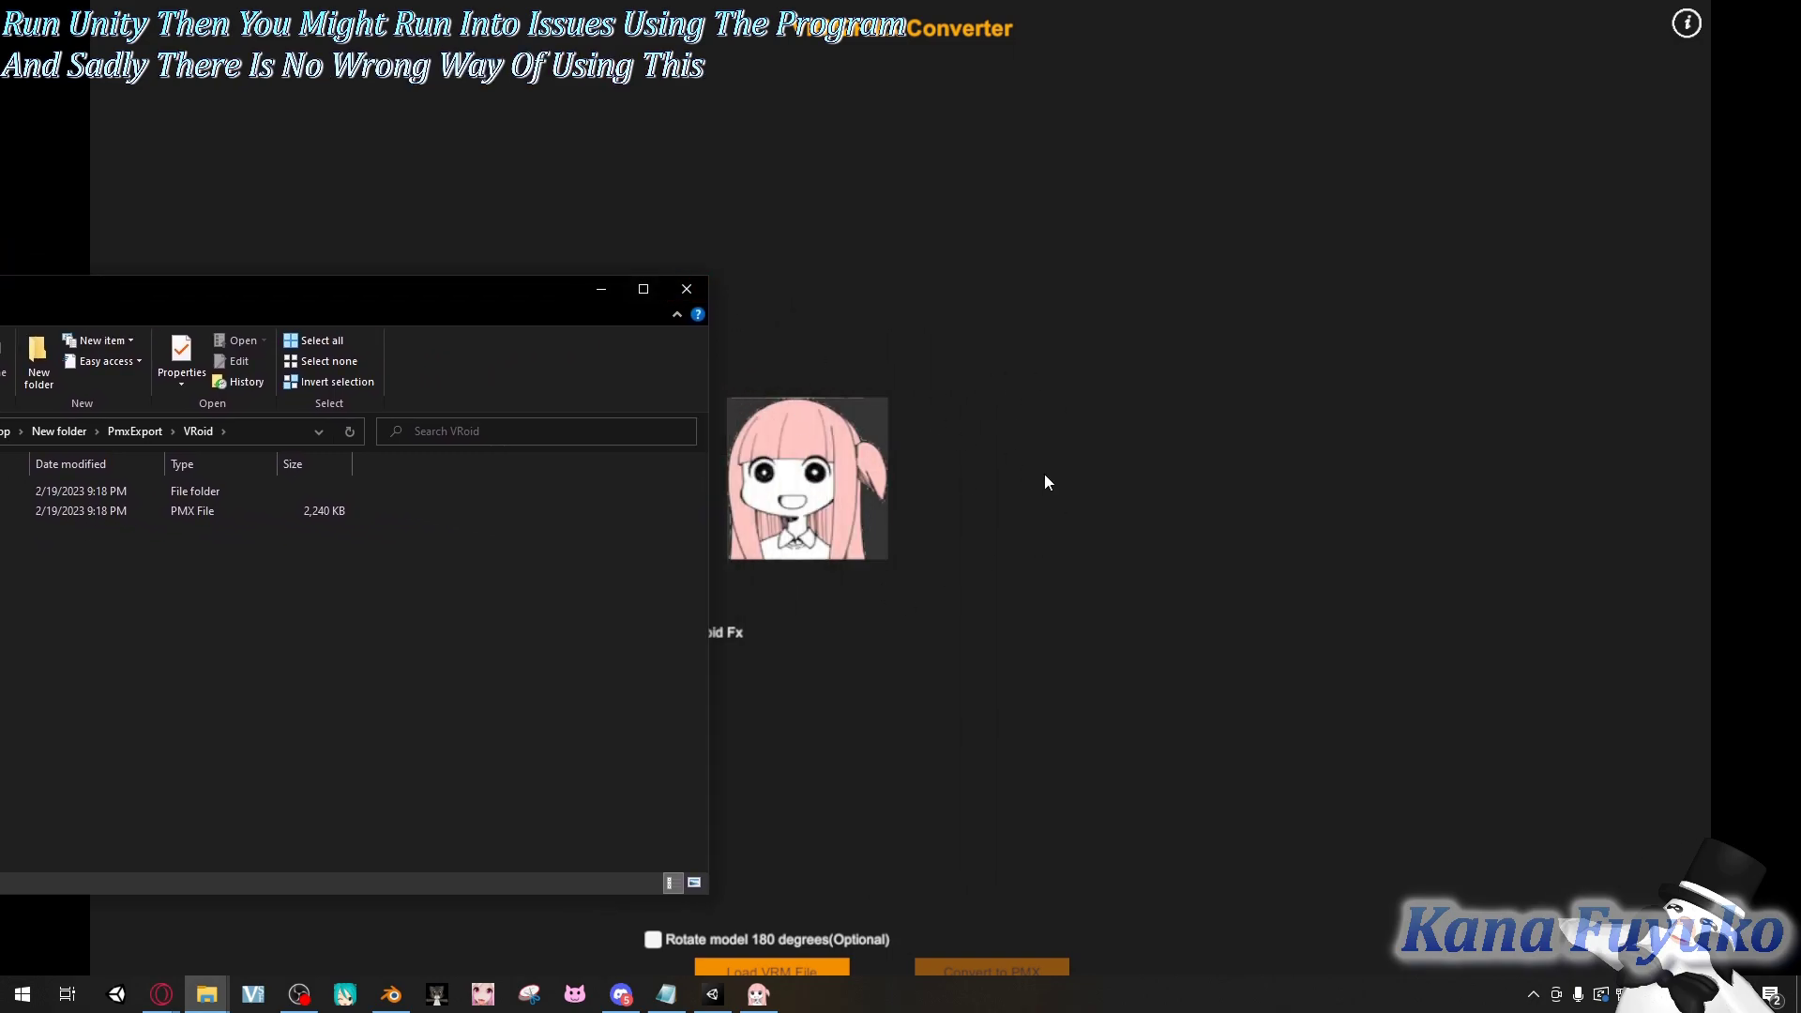
mouse_move(486, 291)
left_mouse_down()
mouse_move(532, 280)
mouse_move(467, 260)
left_mouse_up()
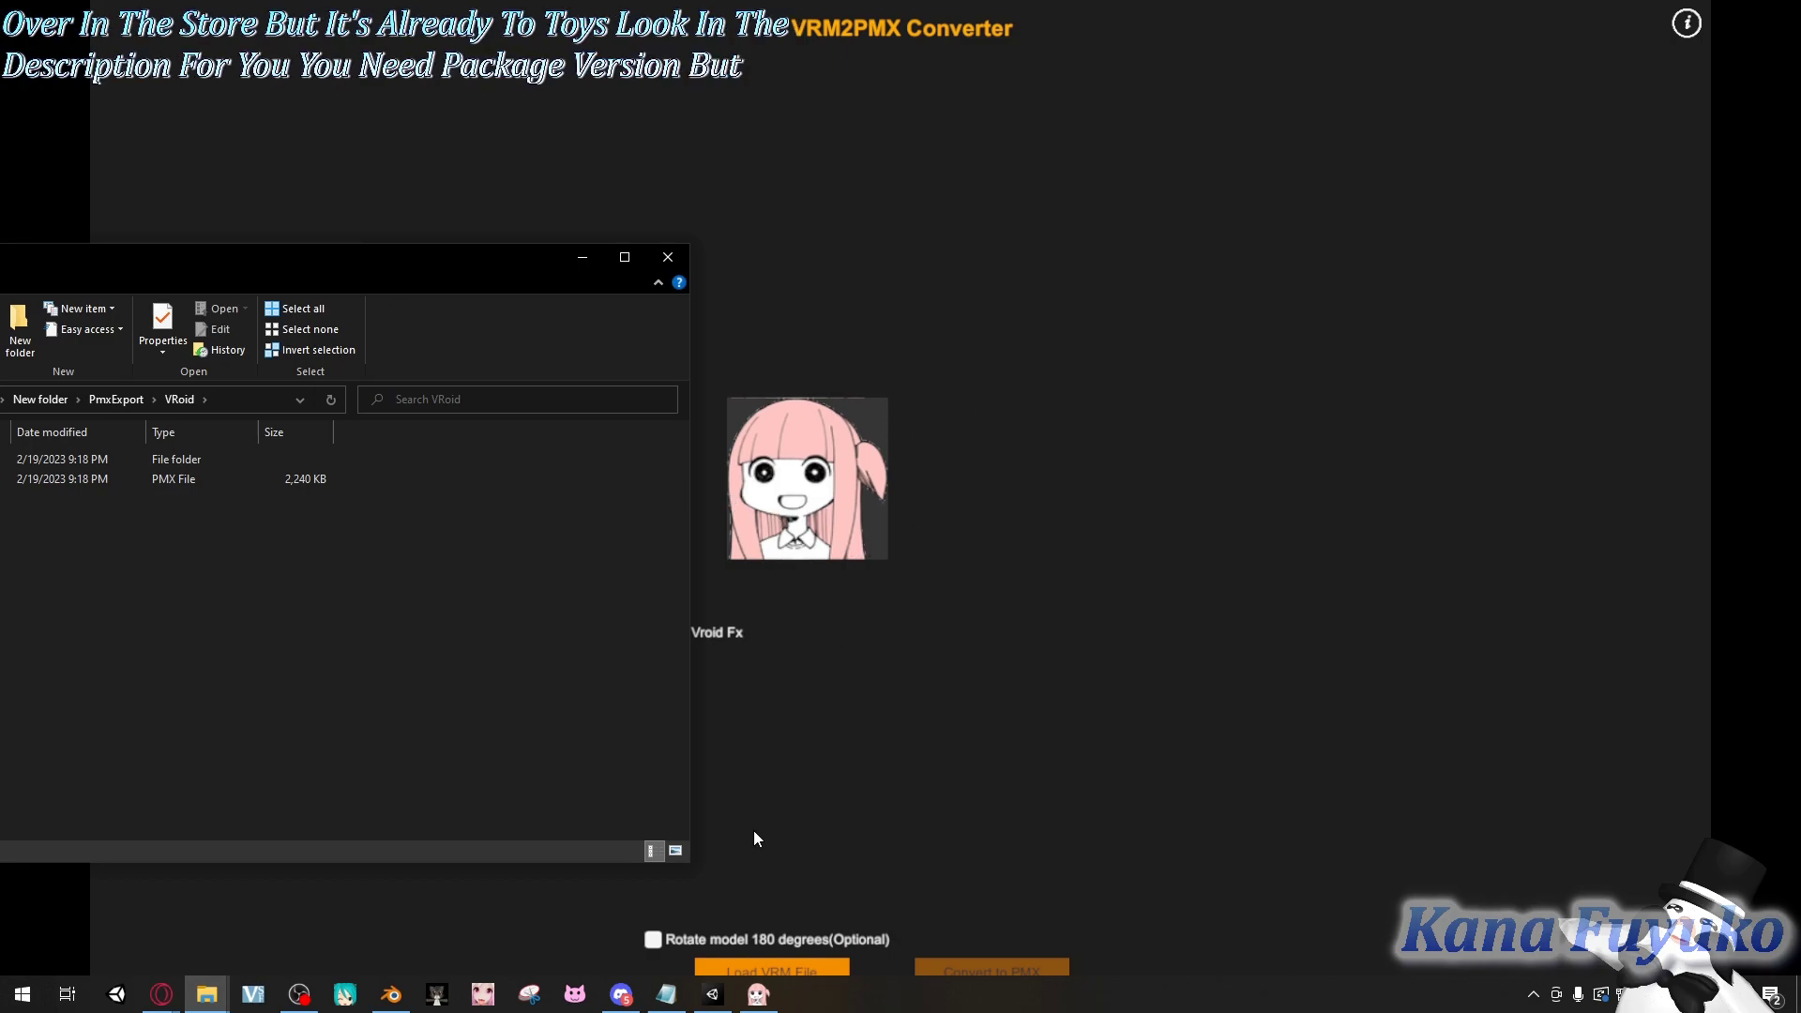
right_click(760, 992)
left_click(717, 952)
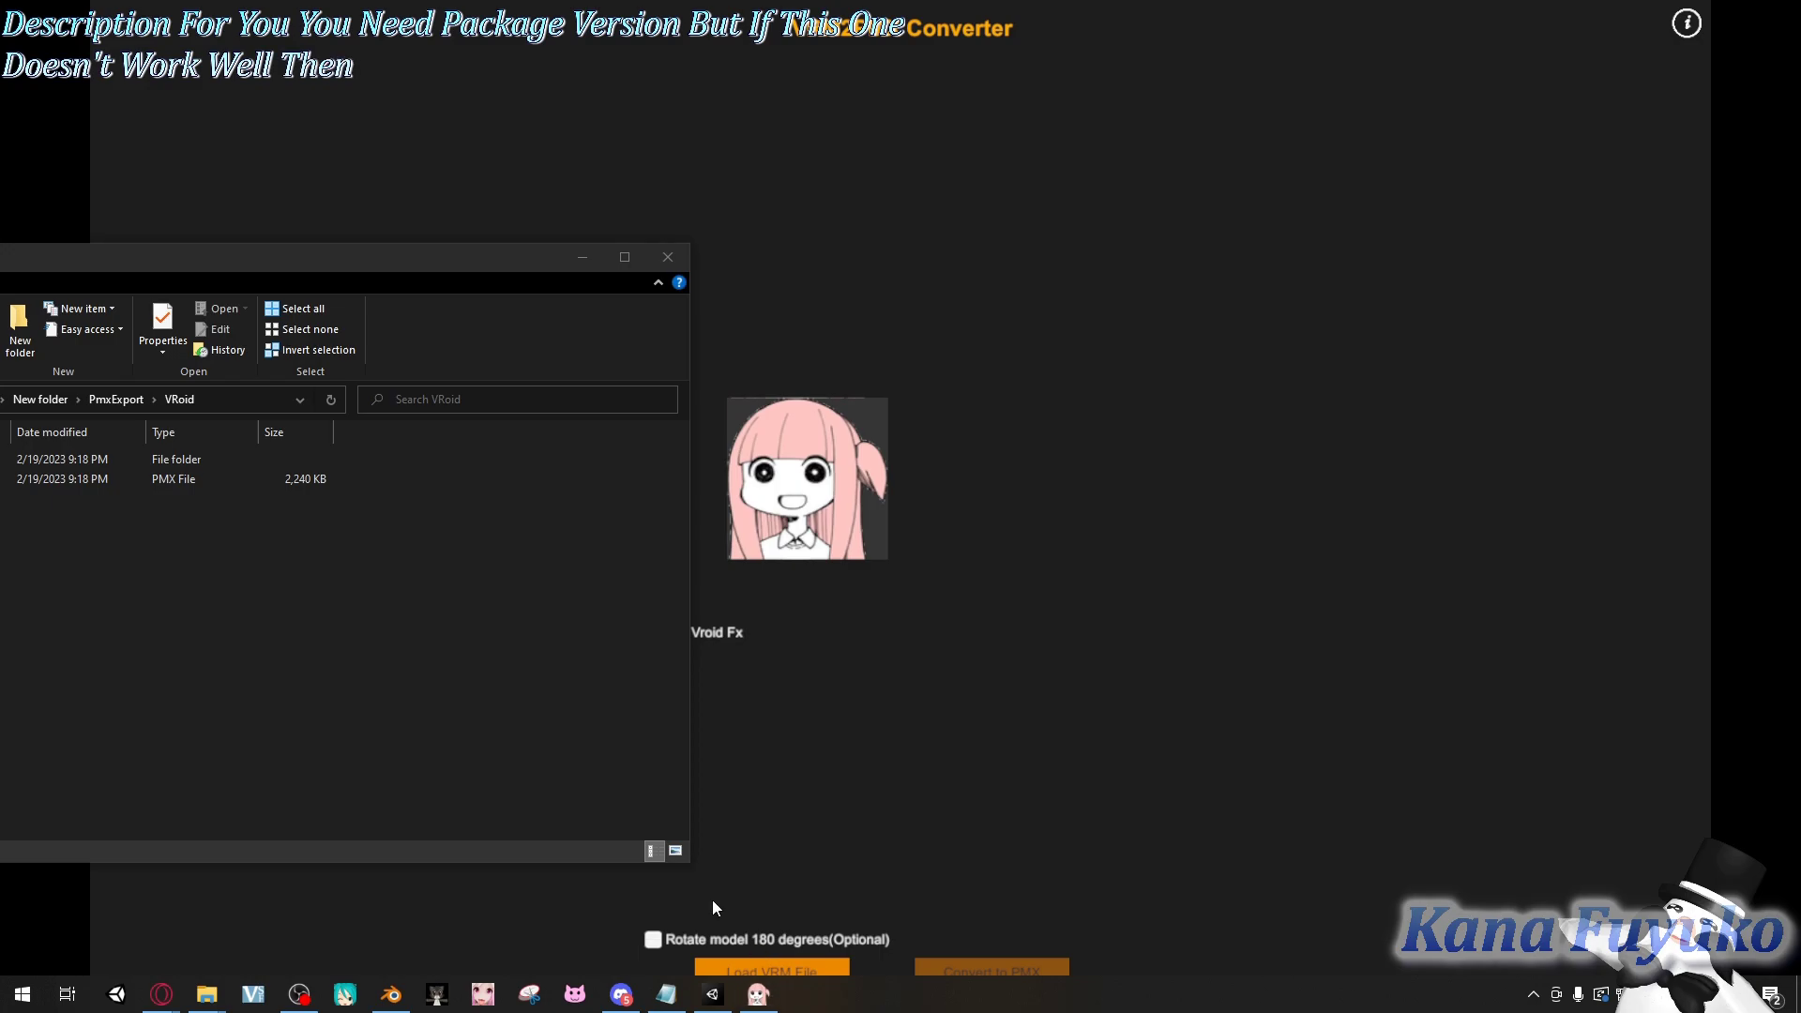
left_click(465, 273)
left_click_drag(499, 267, 1034, 234)
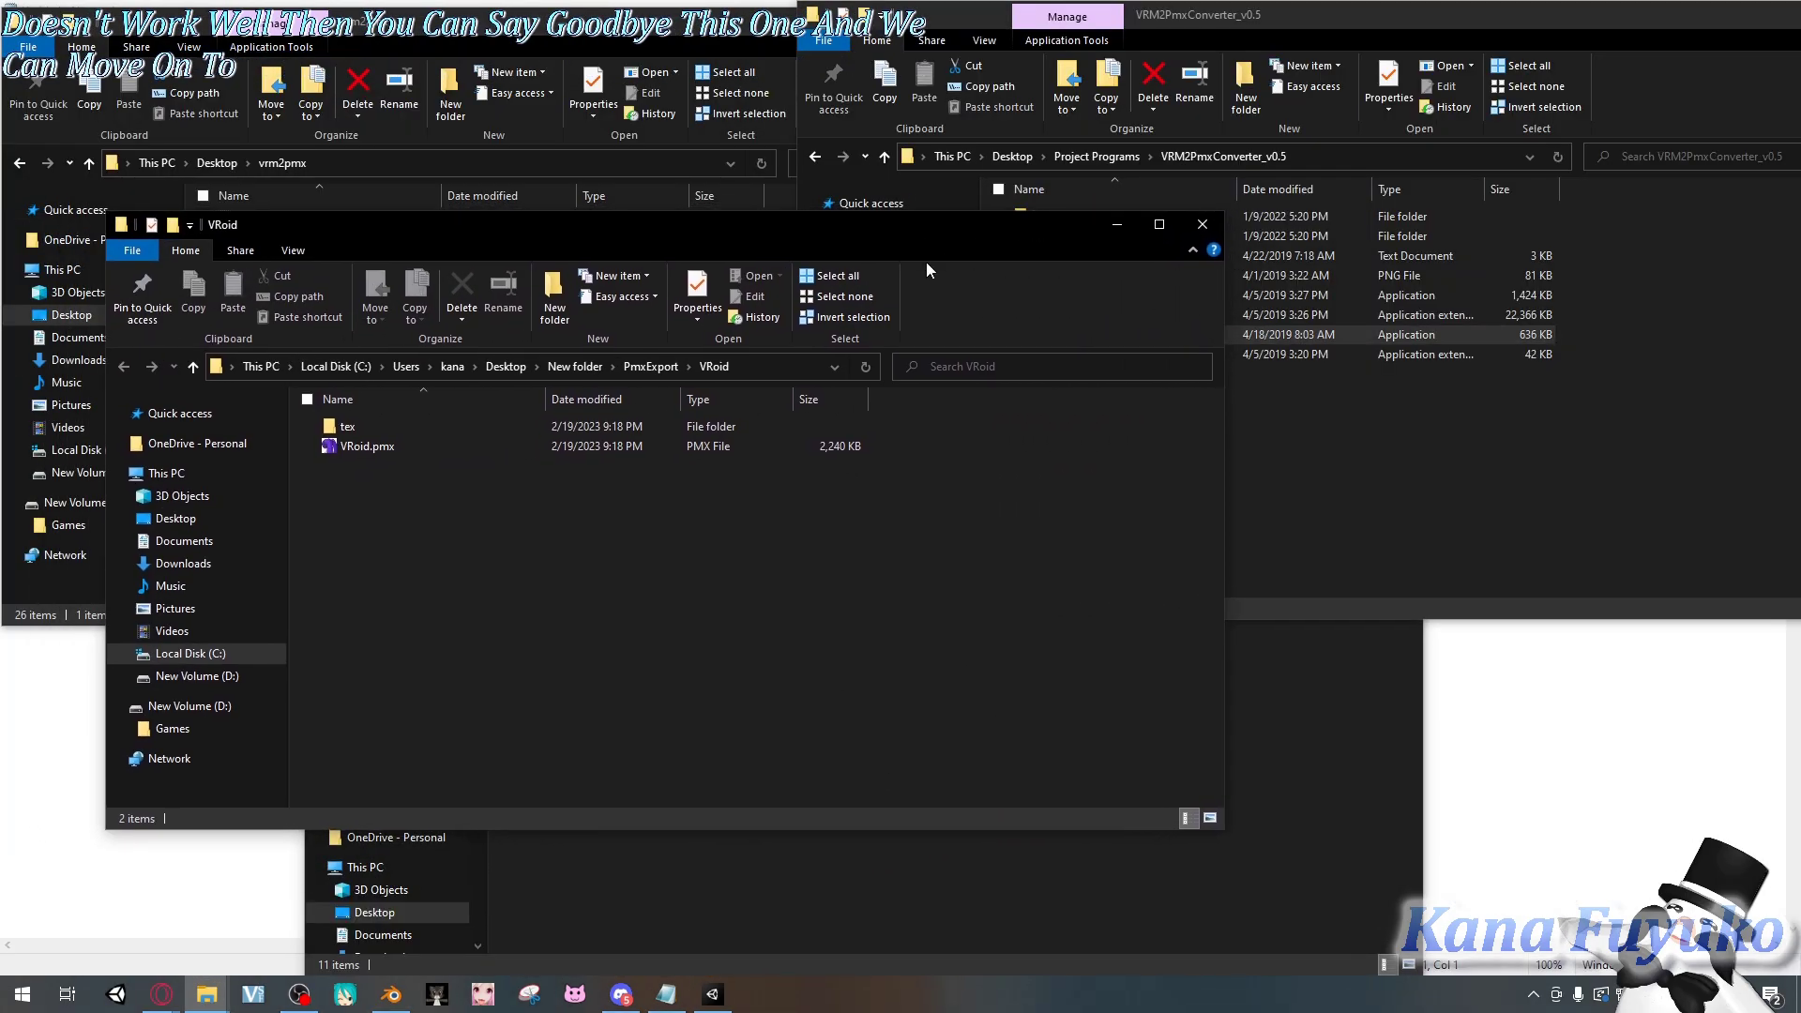
- Open the exported VRoid.pmx in the PMX editor, inspect the model with bones displayed, and put the editor and VRoid folder away
double_click(404, 449)
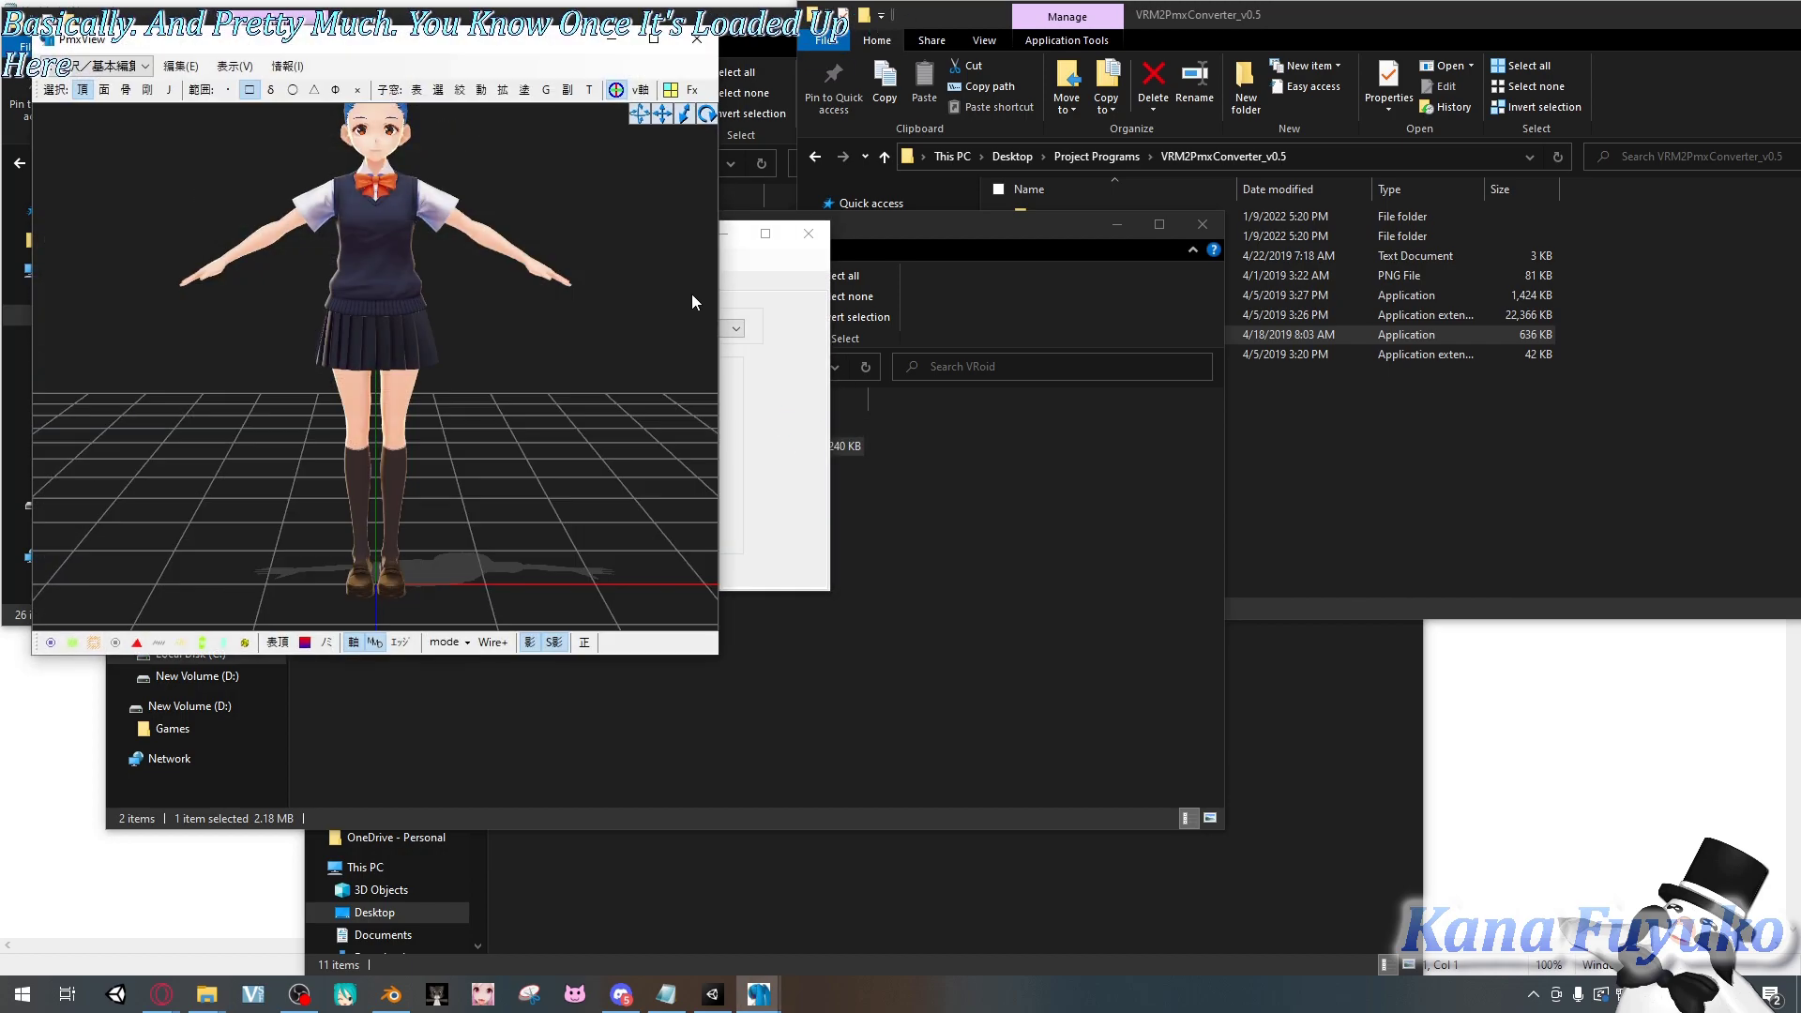
left_click_drag(357, 49, 1161, 156)
right_click_drag(1161, 157, 826, 347)
left_click(855, 750)
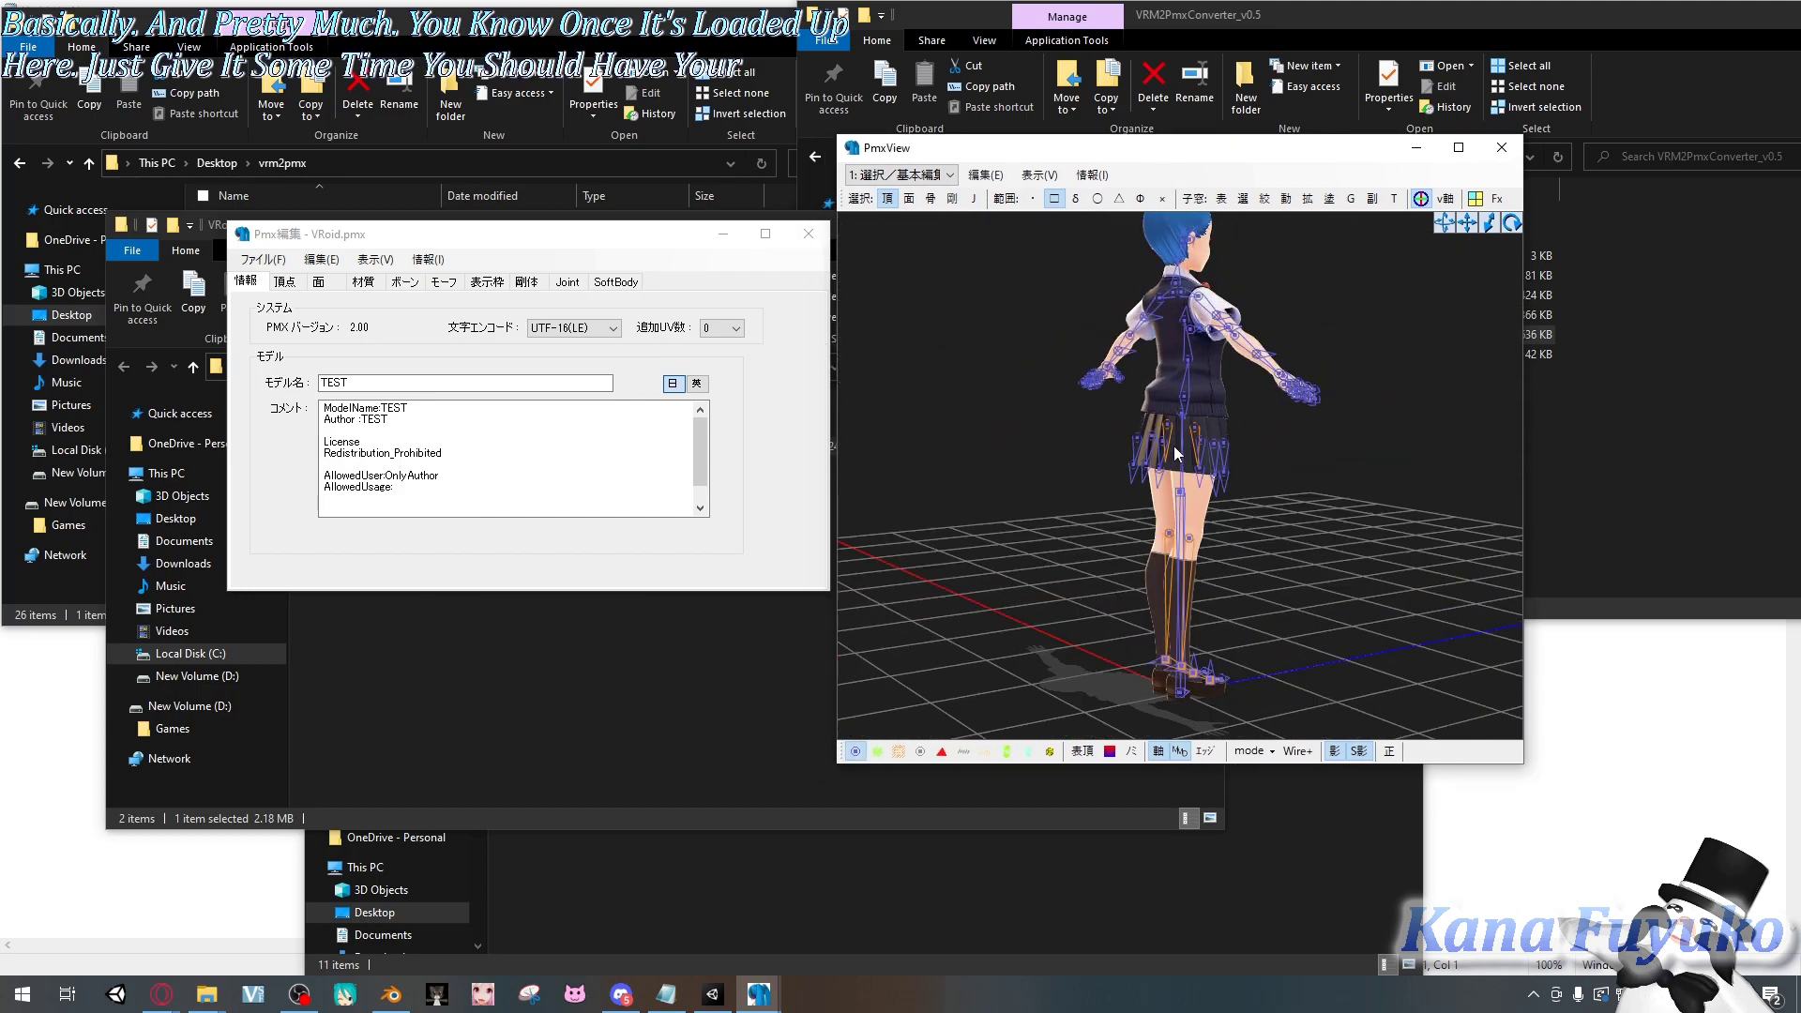
right_click_drag(1056, 446, 1116, 451)
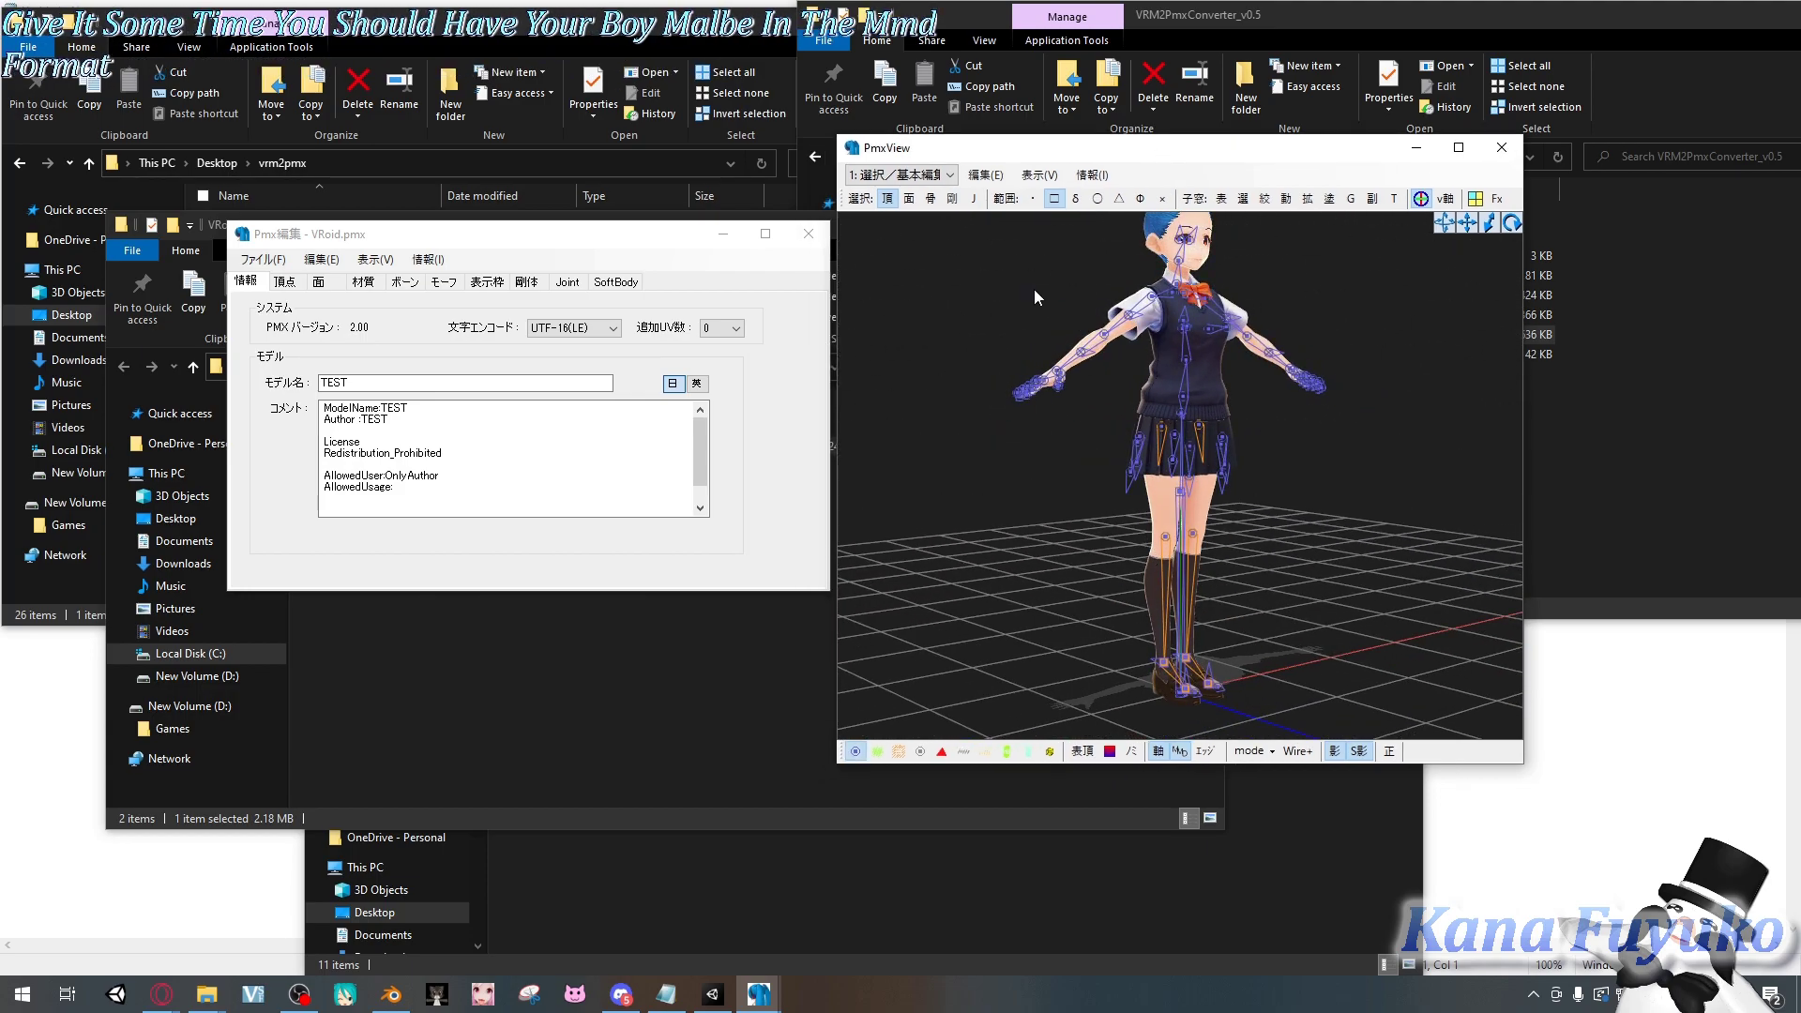
left_click(809, 236)
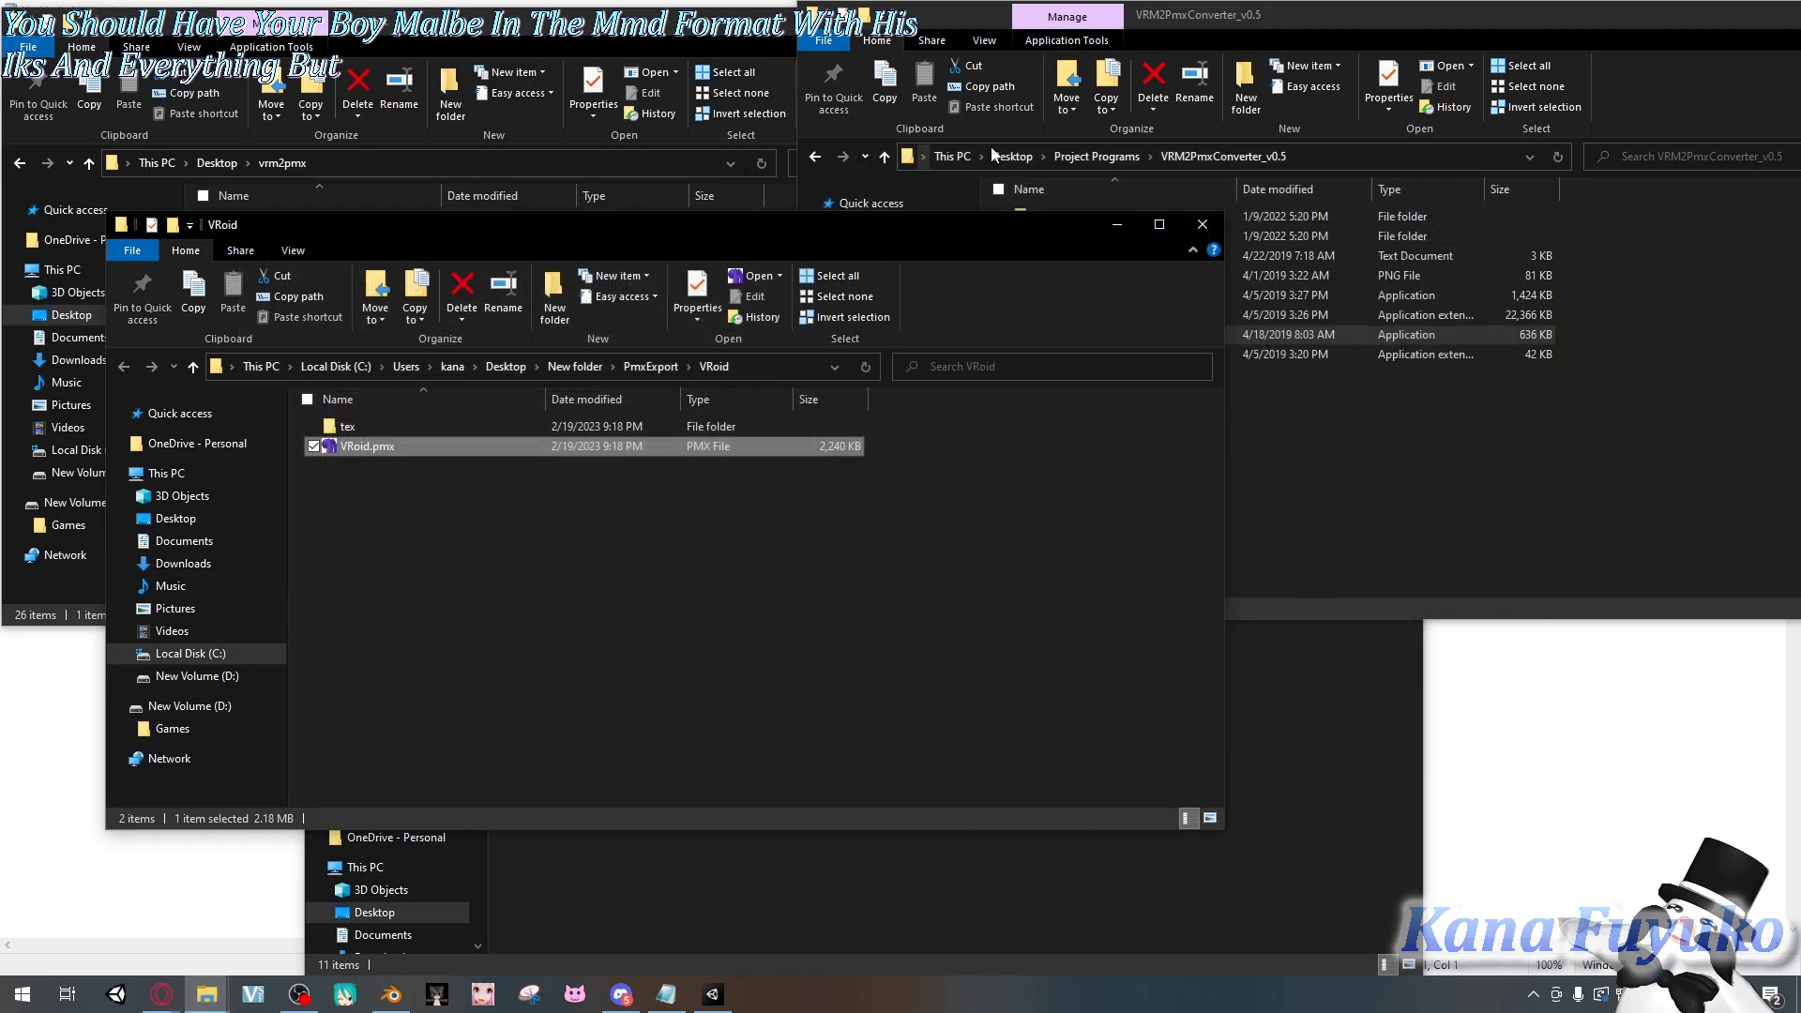
left_click(1117, 224)
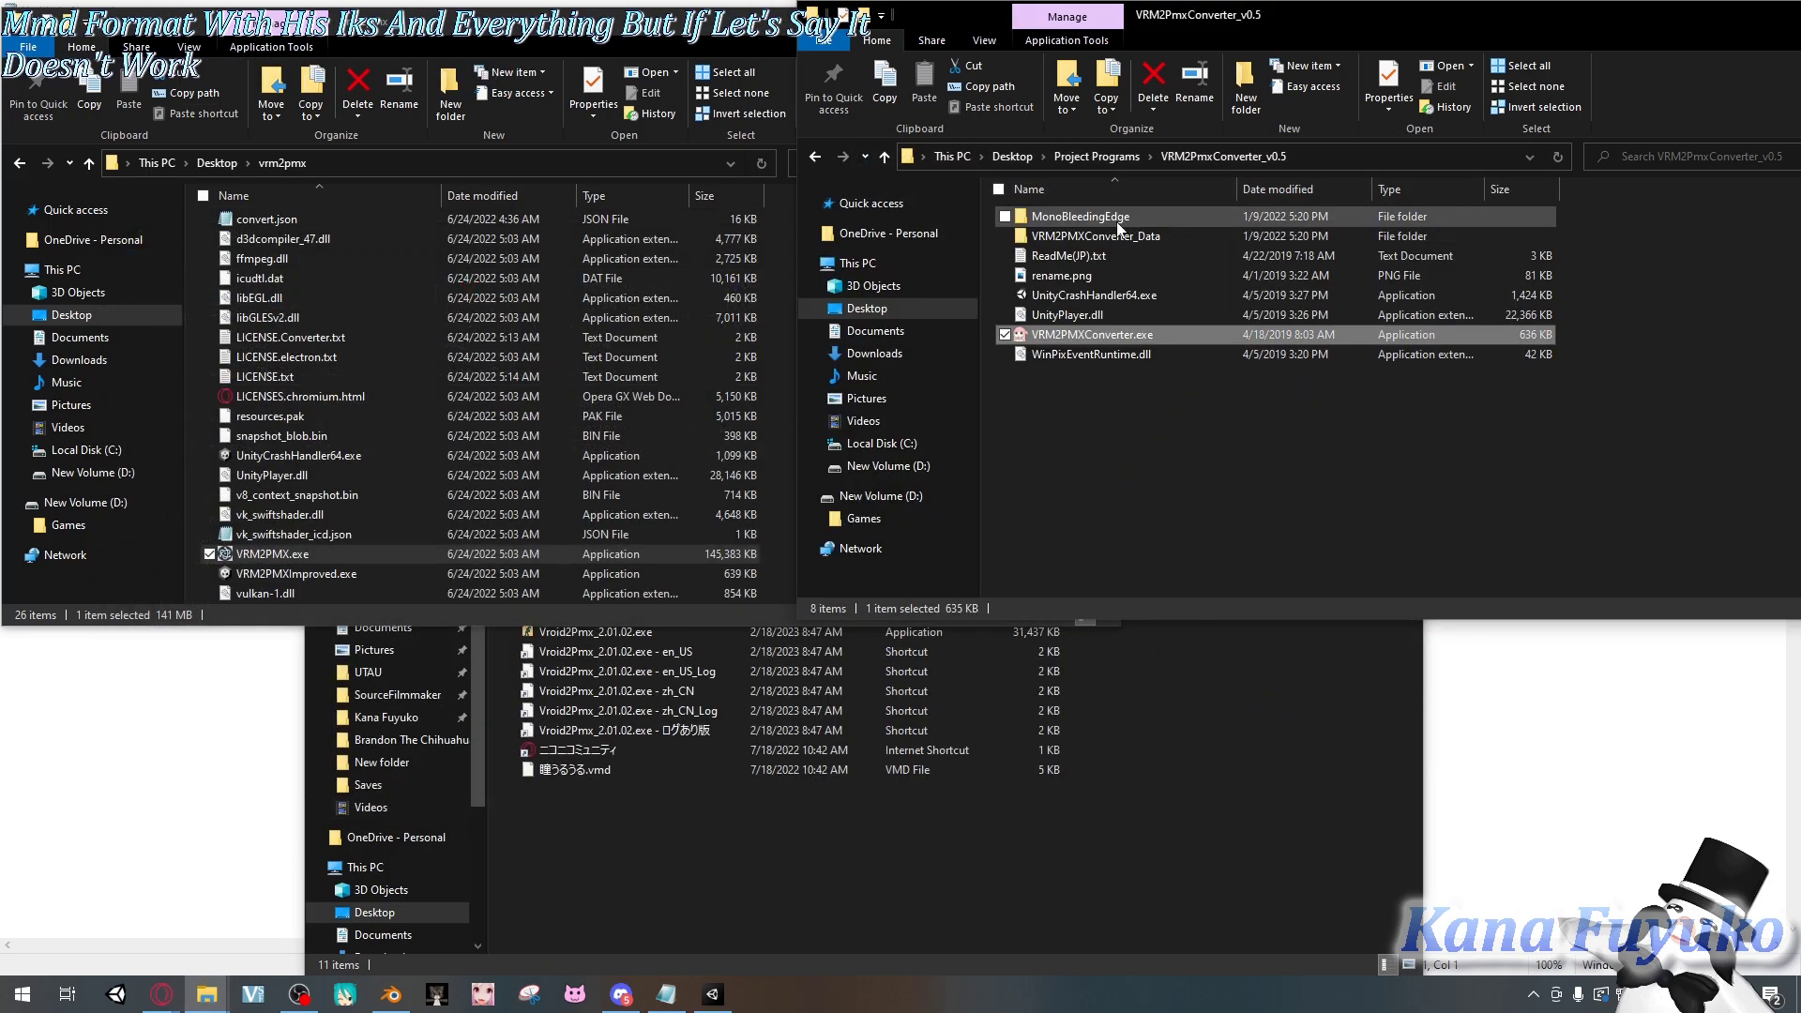
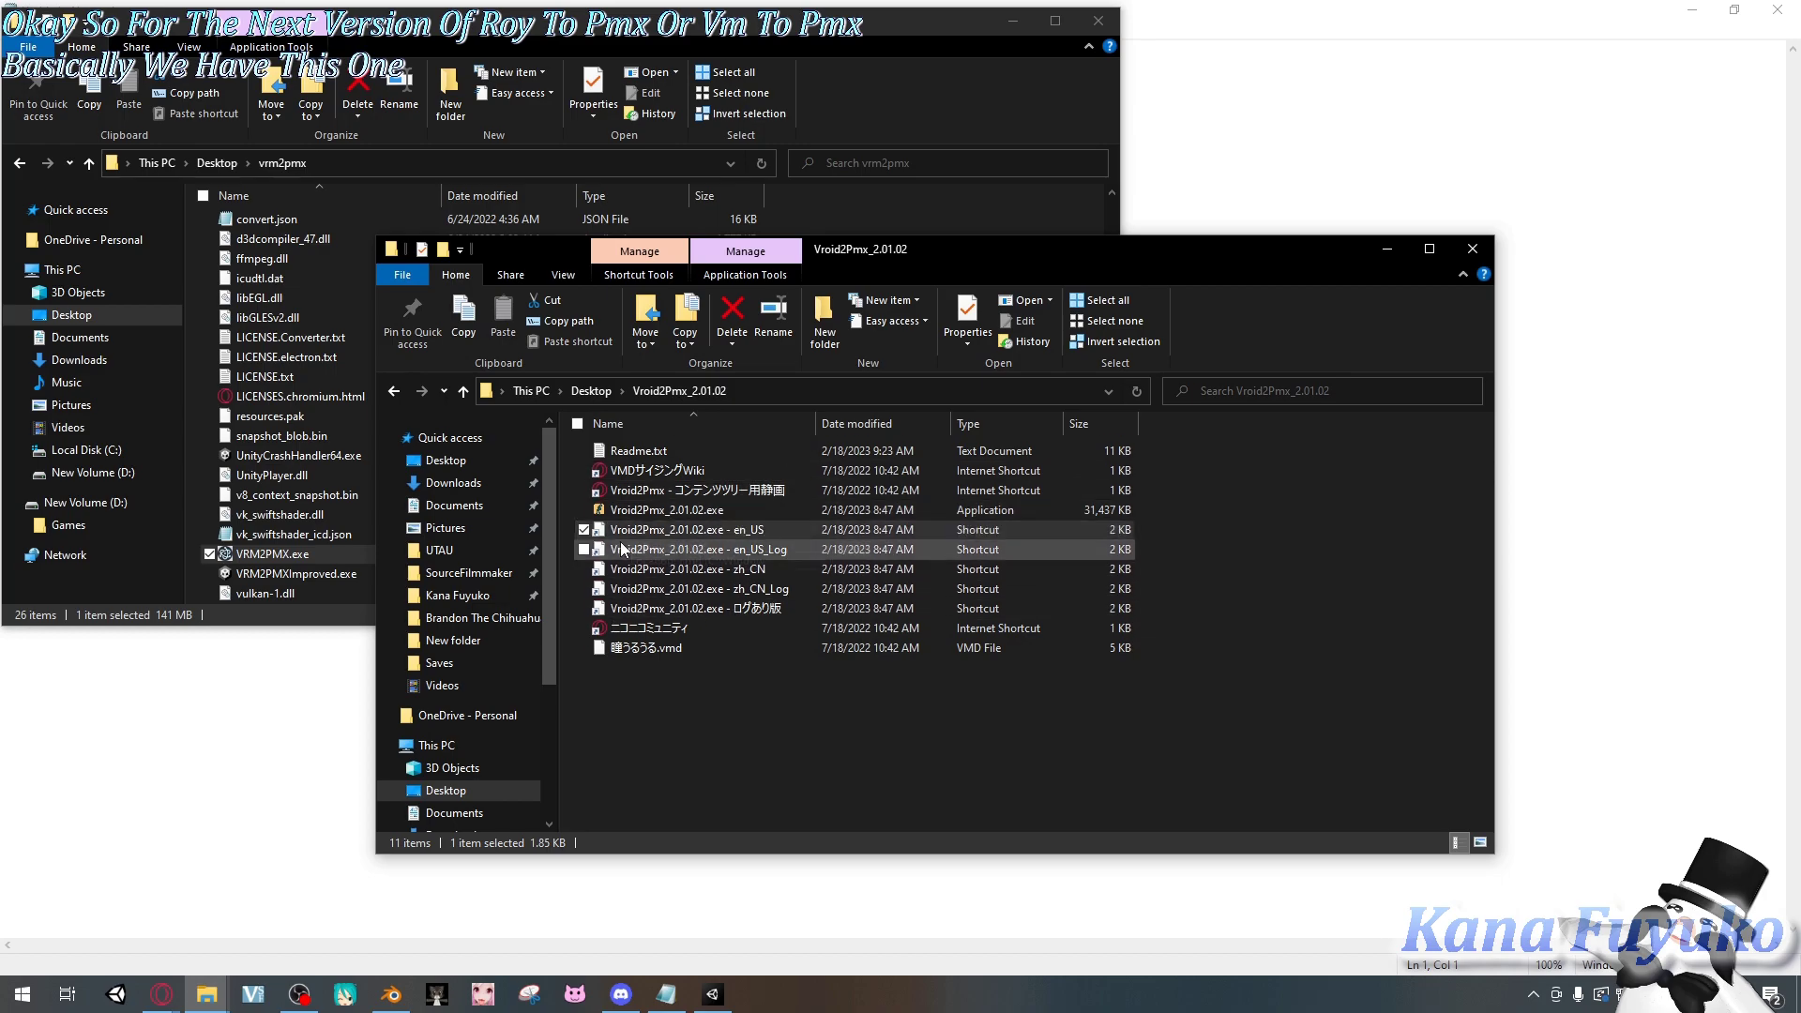
- Launch the English version of the converter with the Vroid2Pmx_2.01.02.exe - en_US shortcut, allowing the file to open
left_click(564, 508)
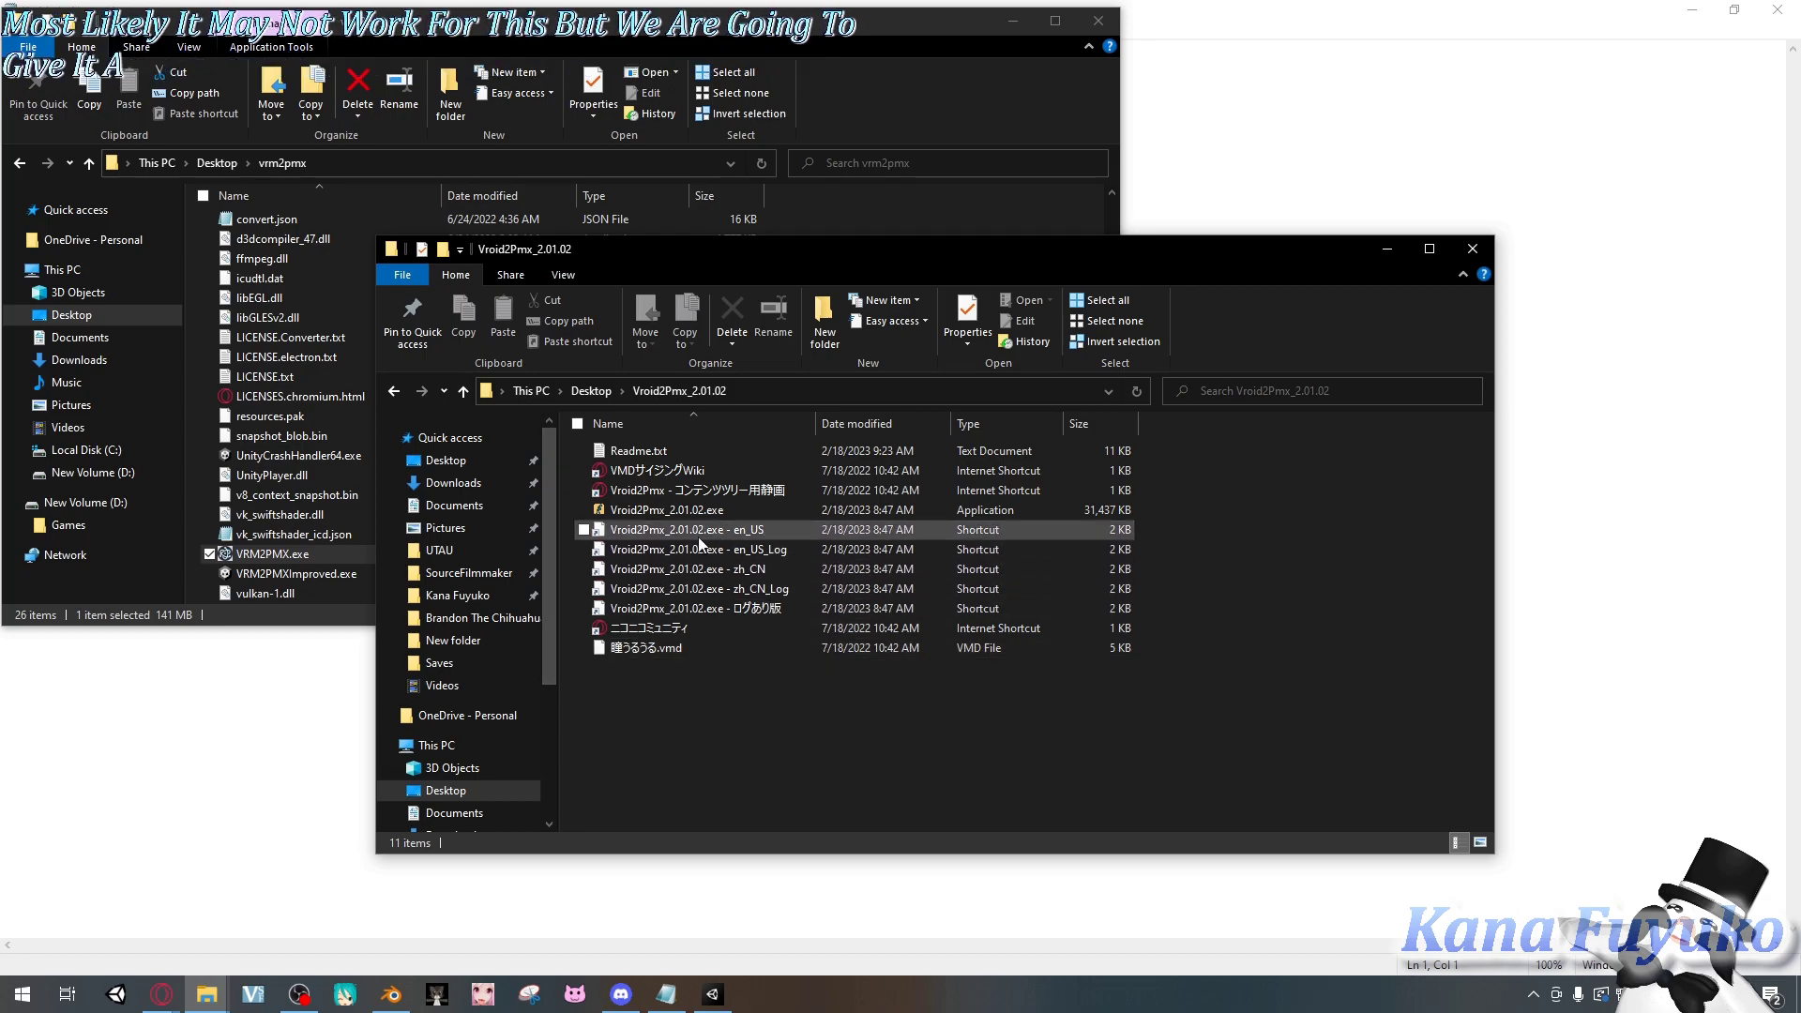
left_click(600, 510)
mouse_move(647, 534)
left_mouse_down()
mouse_move(720, 600)
mouse_move(741, 561)
mouse_move(629, 515)
mouse_move(657, 520)
left_mouse_up()
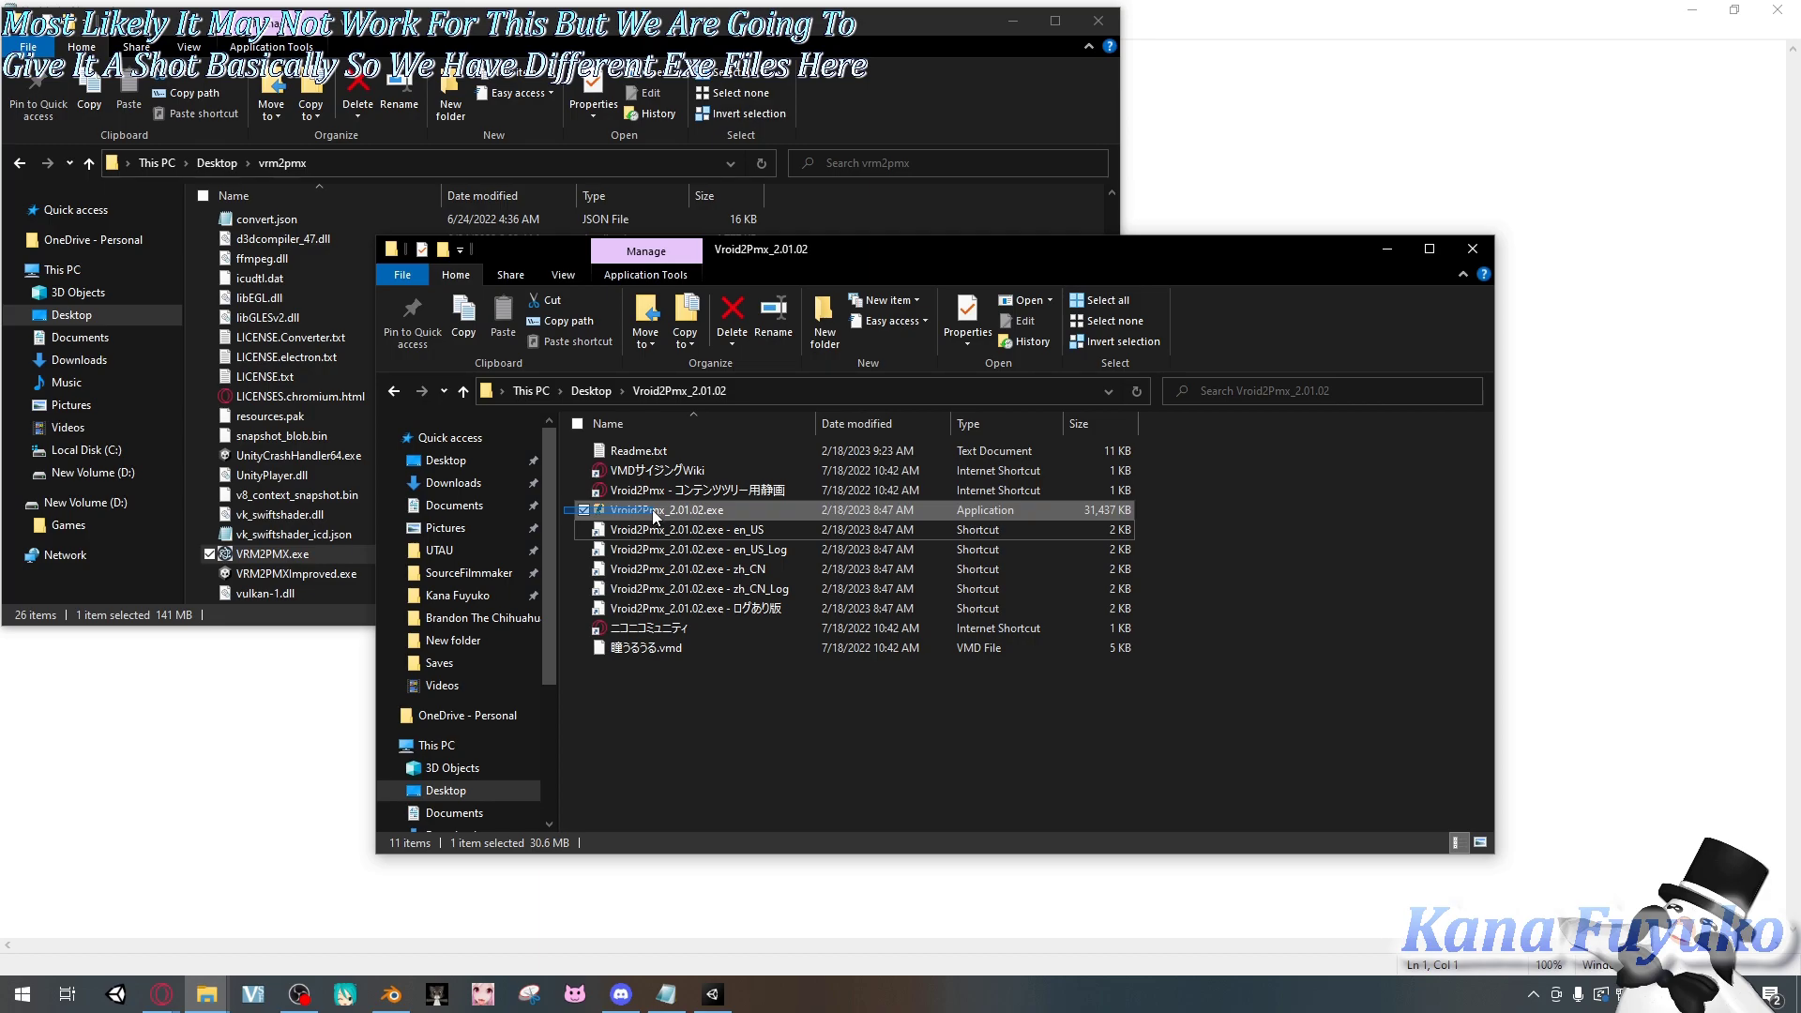
left_click(1240, 523)
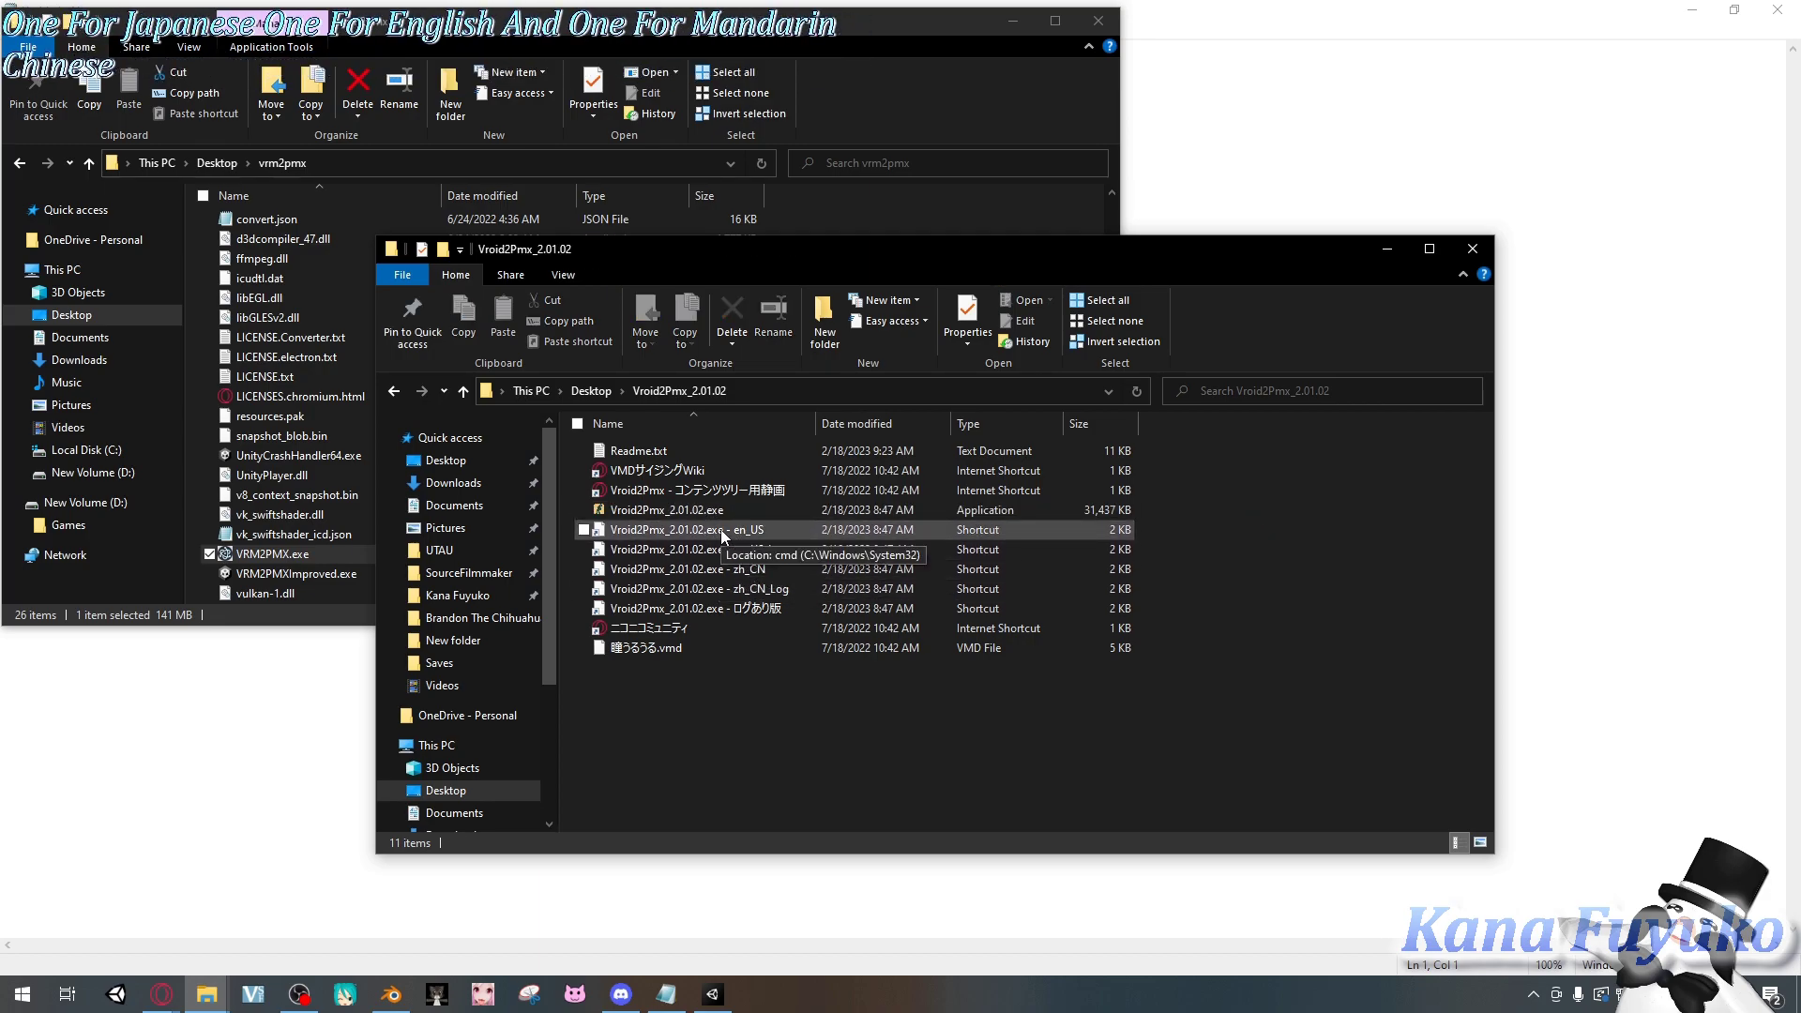
double_click(720, 529)
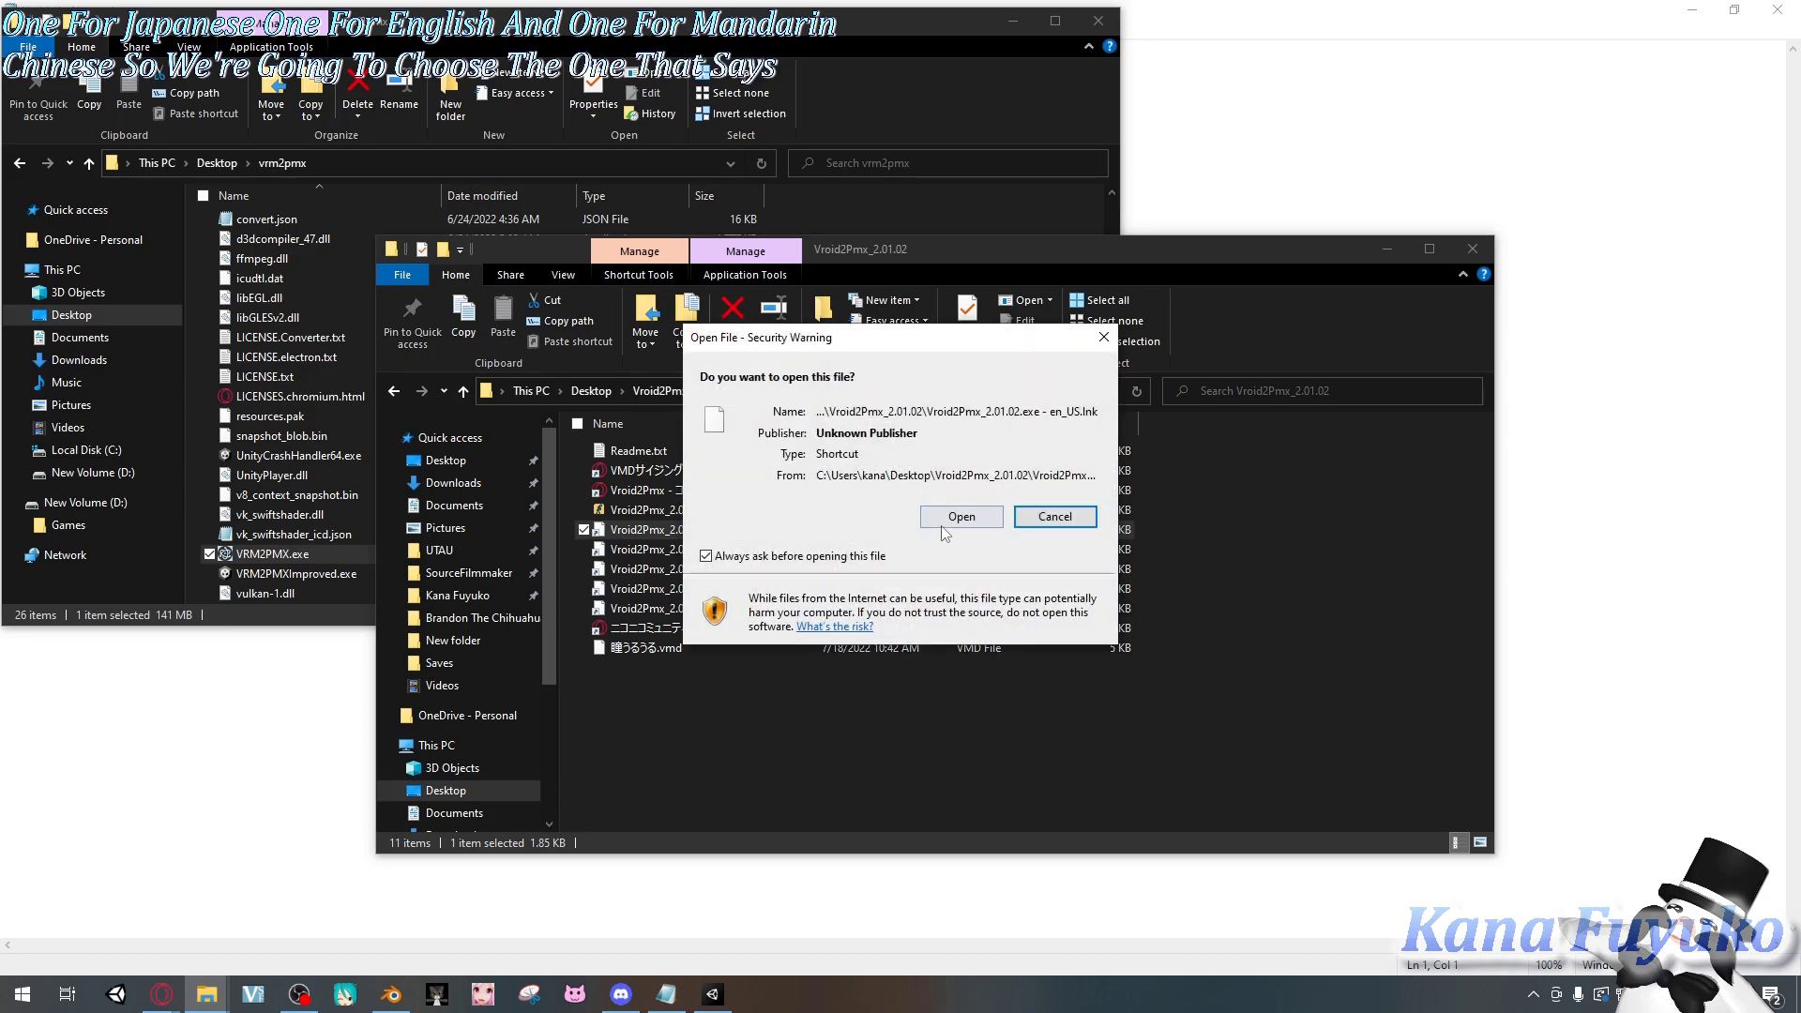
left_click(941, 517)
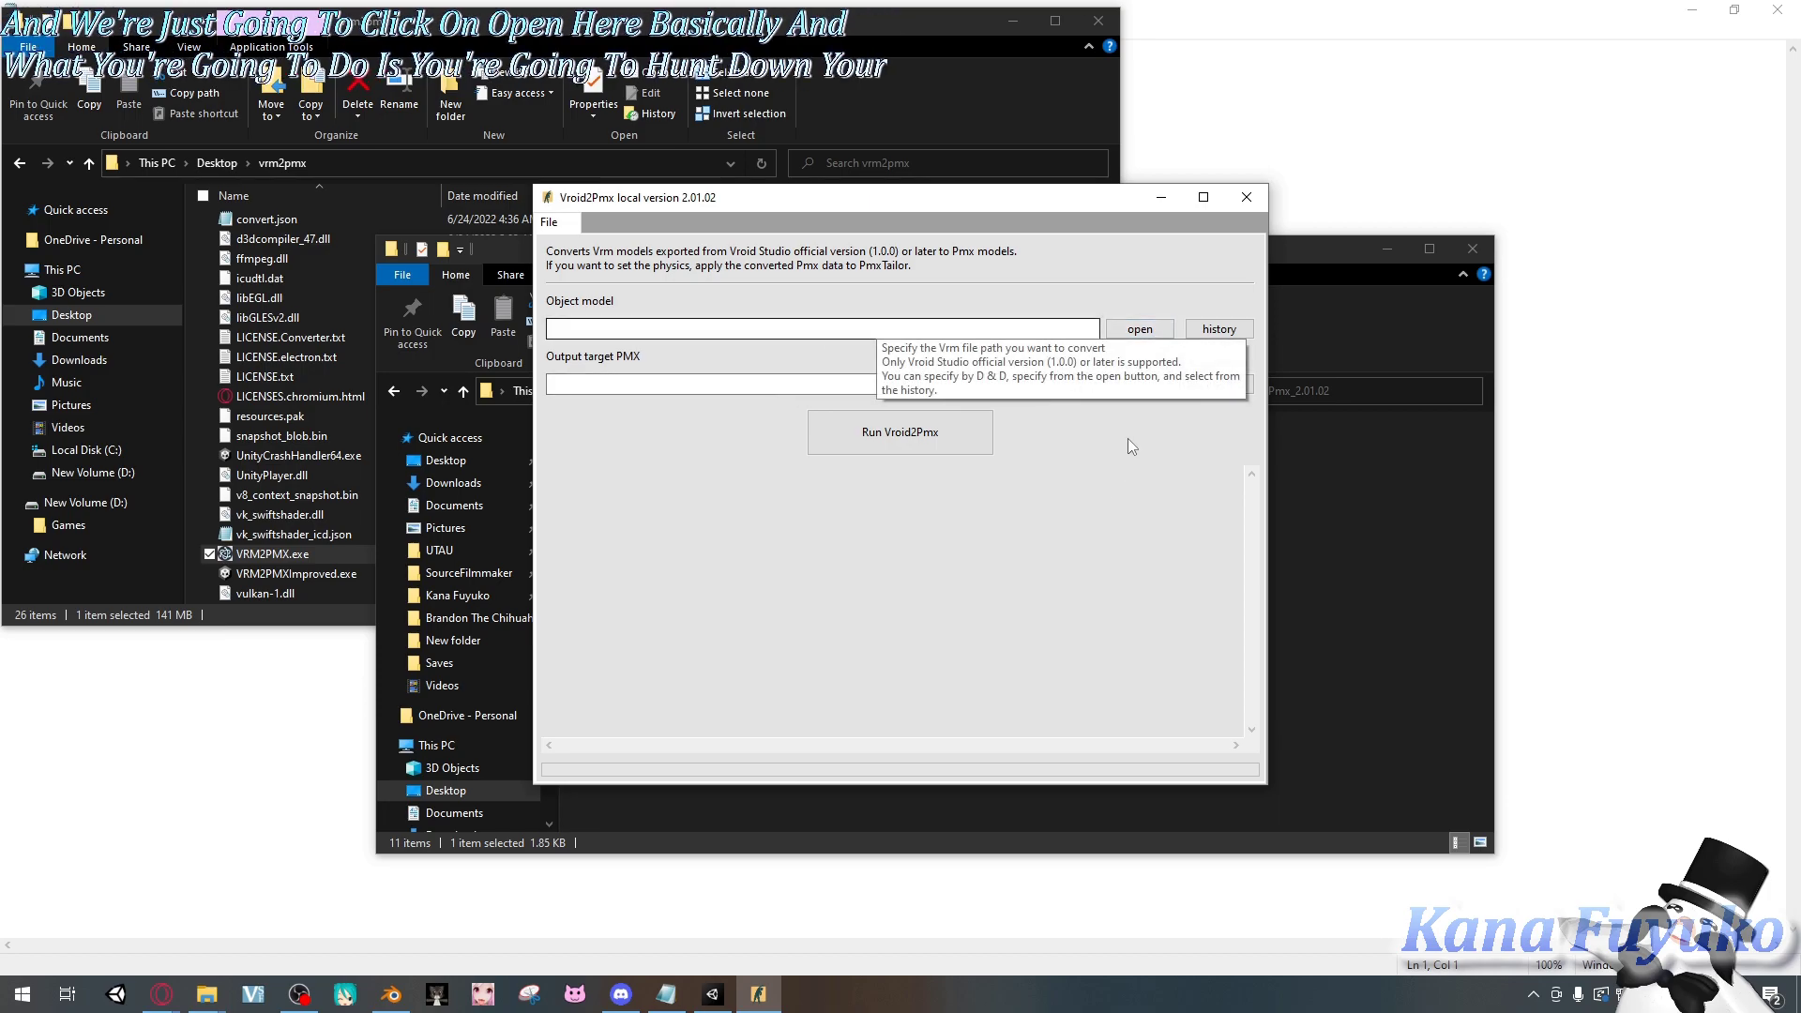
- Try to convert VRoid.vrm from New folder to PMX, keeping the suggested output path
left_click(1139, 328)
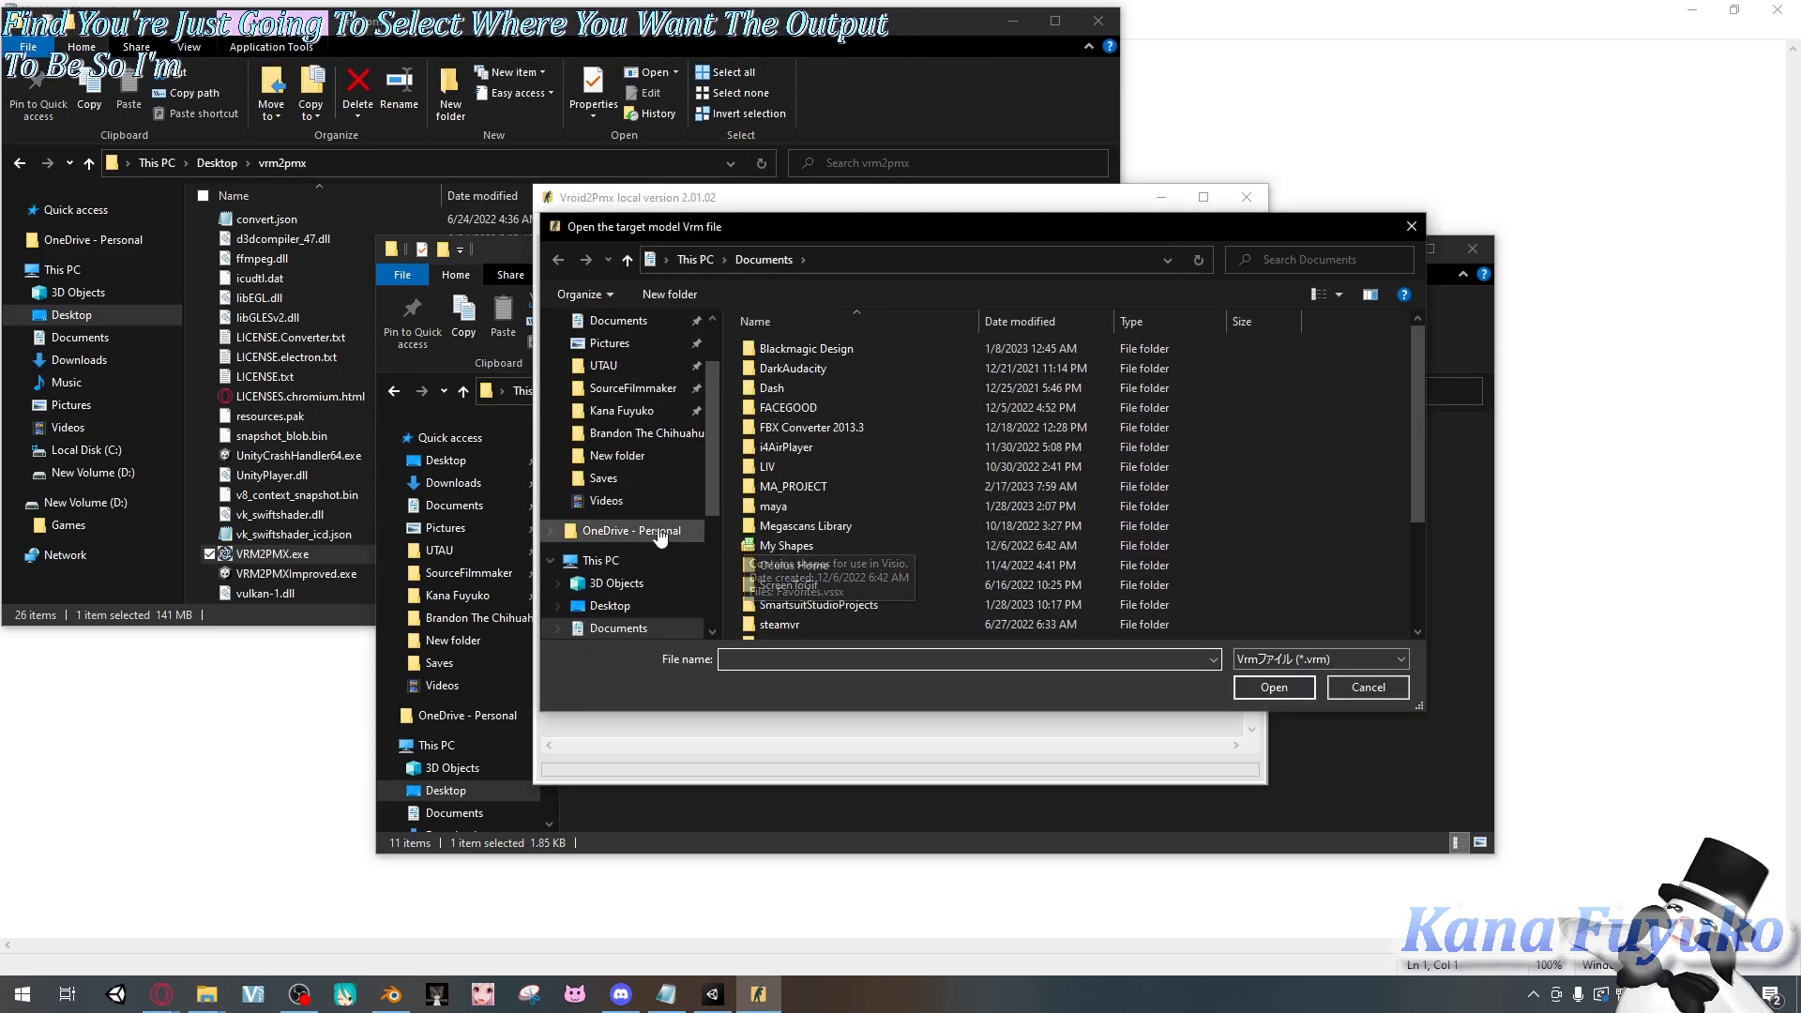
left_click(656, 455)
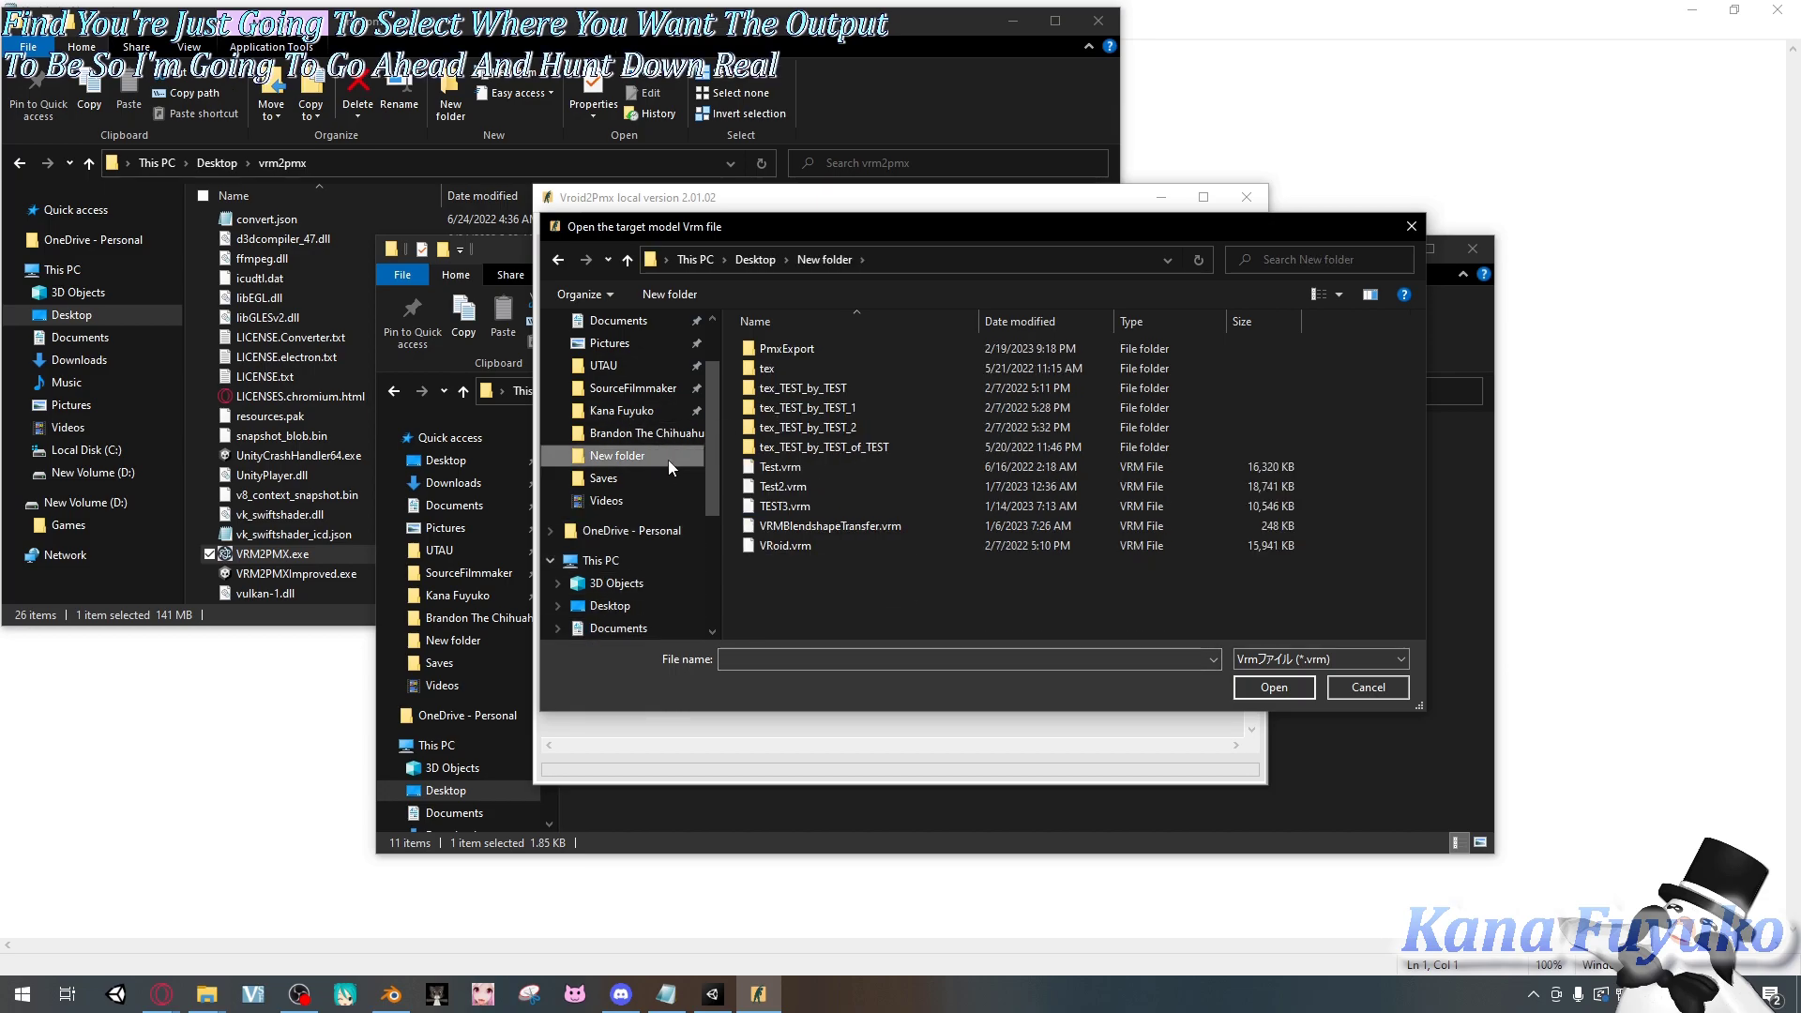
double_click(800, 544)
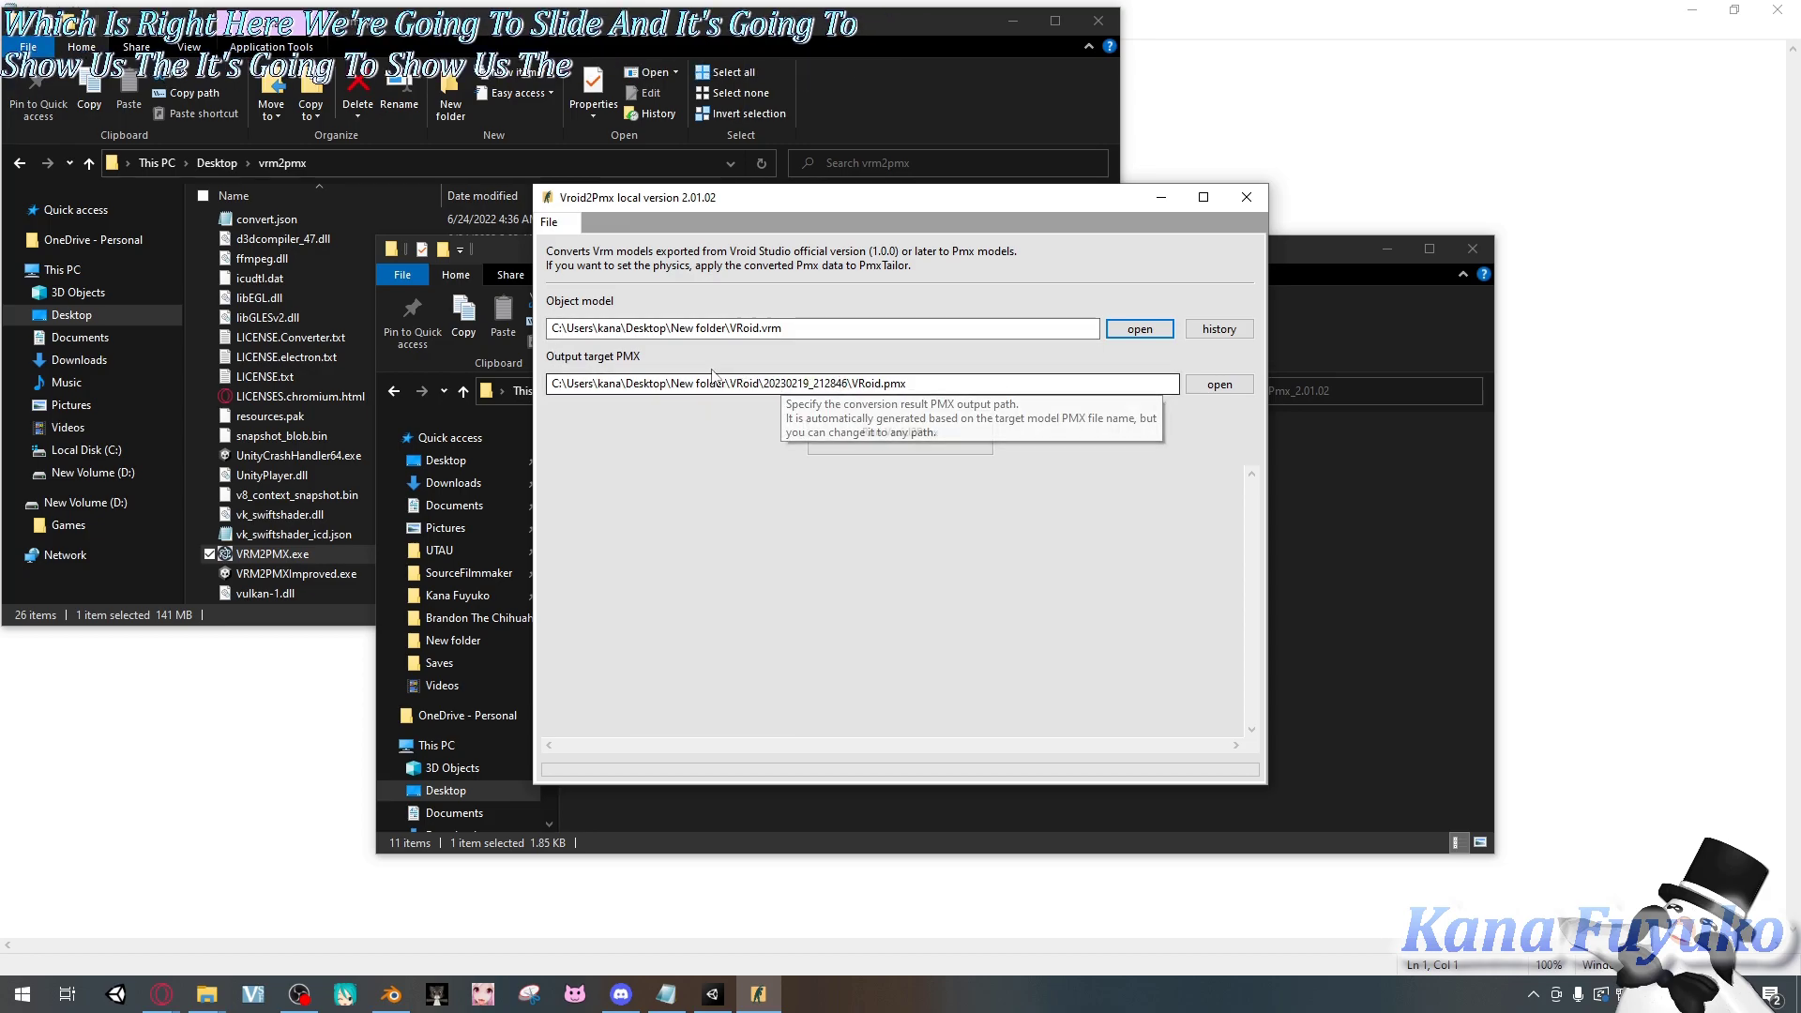
left_click_drag(731, 383, 929, 382)
left_click(928, 382)
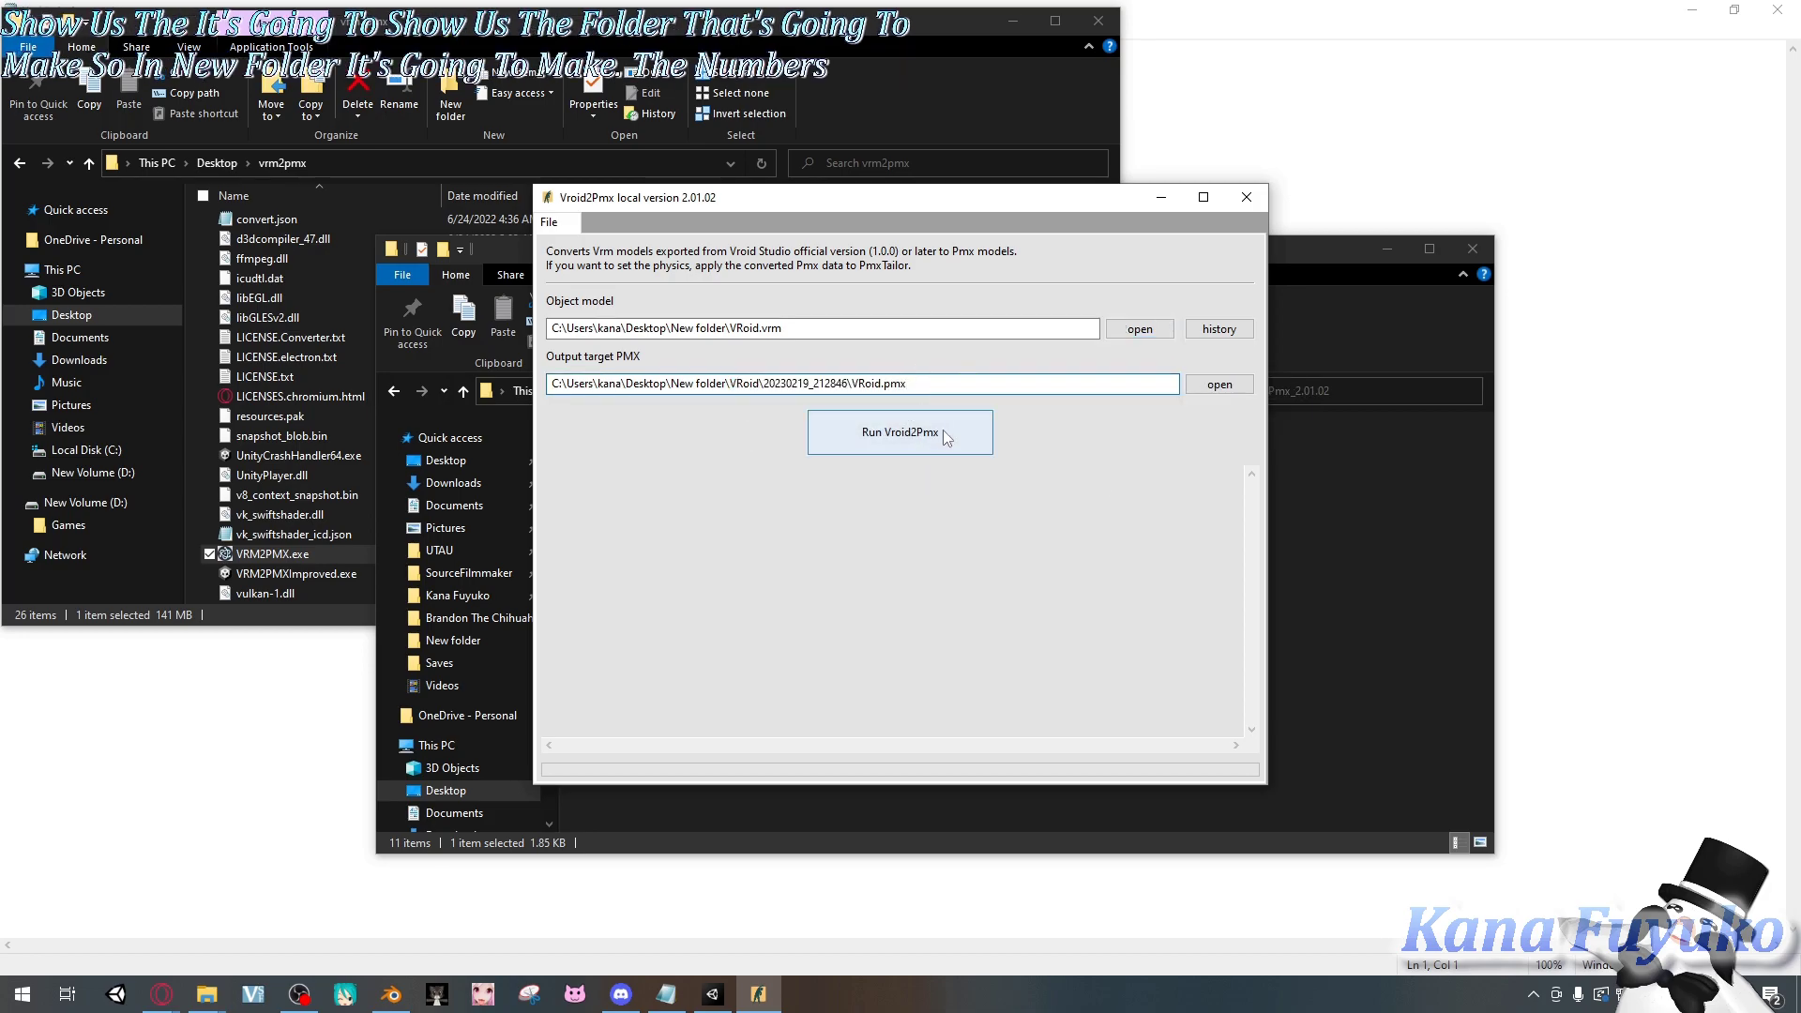
left_click(917, 447)
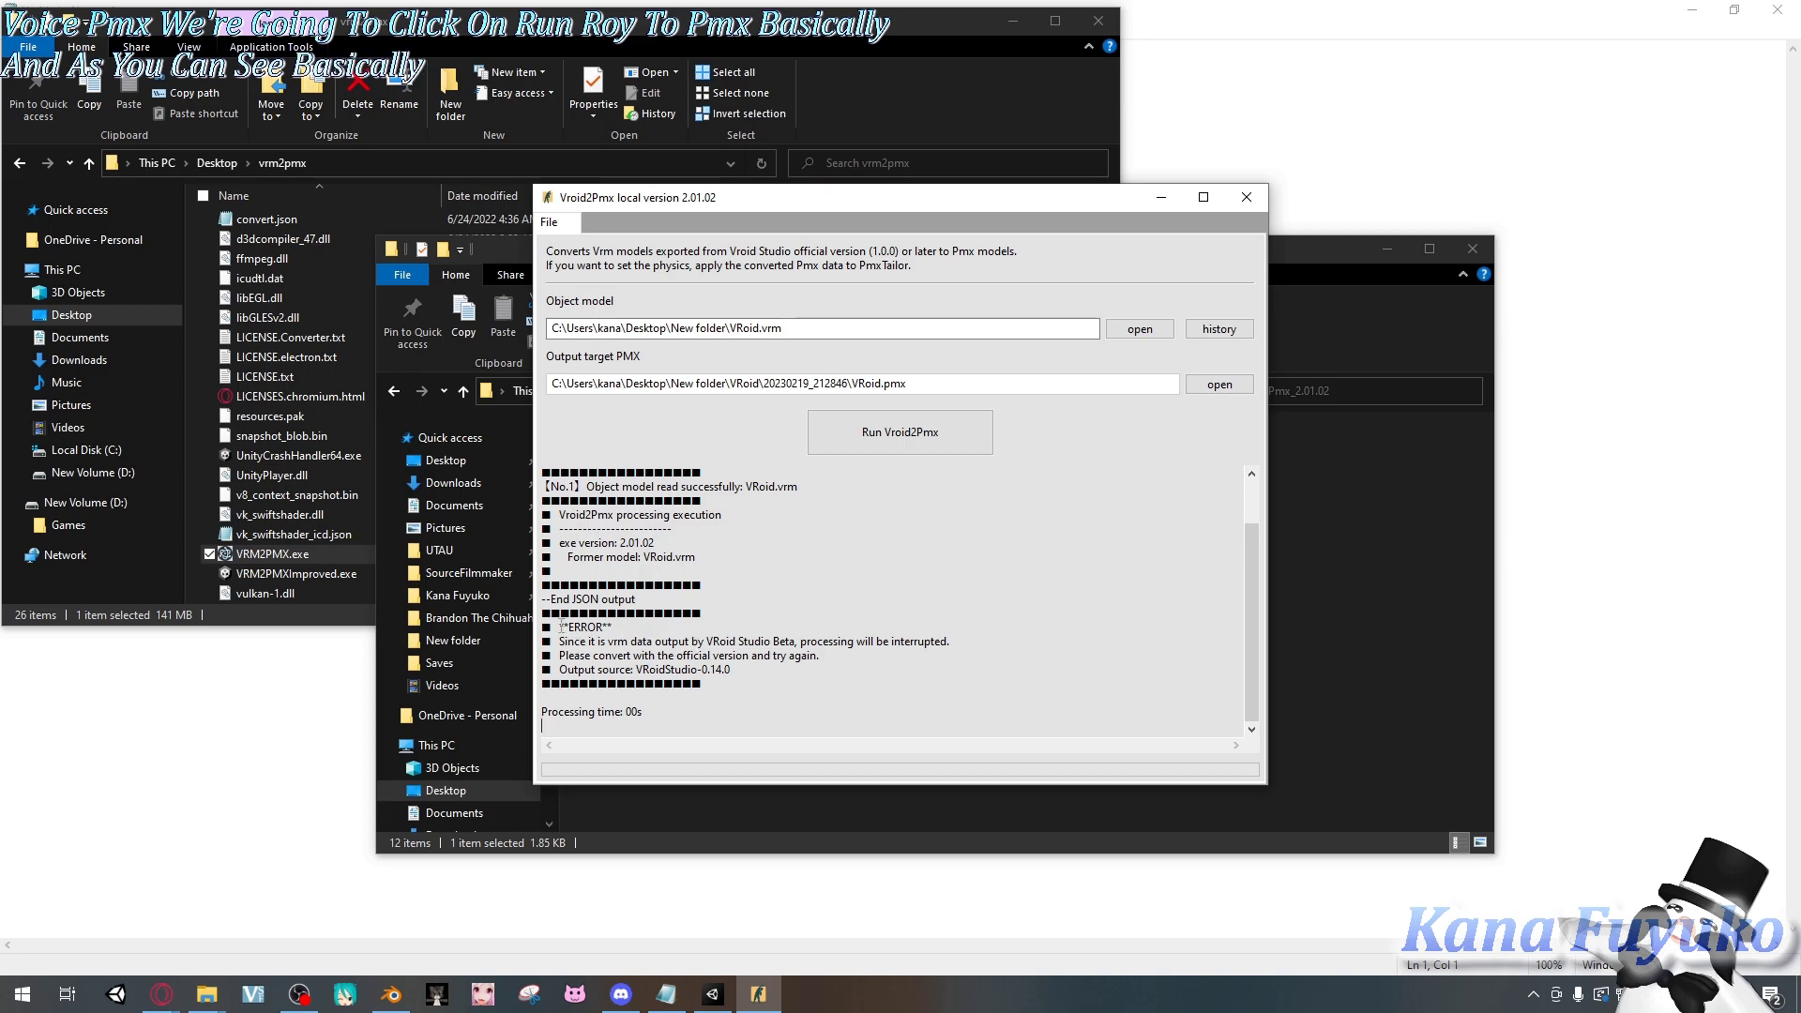
- Examine the error lines and the output source version in the Vroid2Pmx processing log
left_click_drag(561, 627, 790, 643)
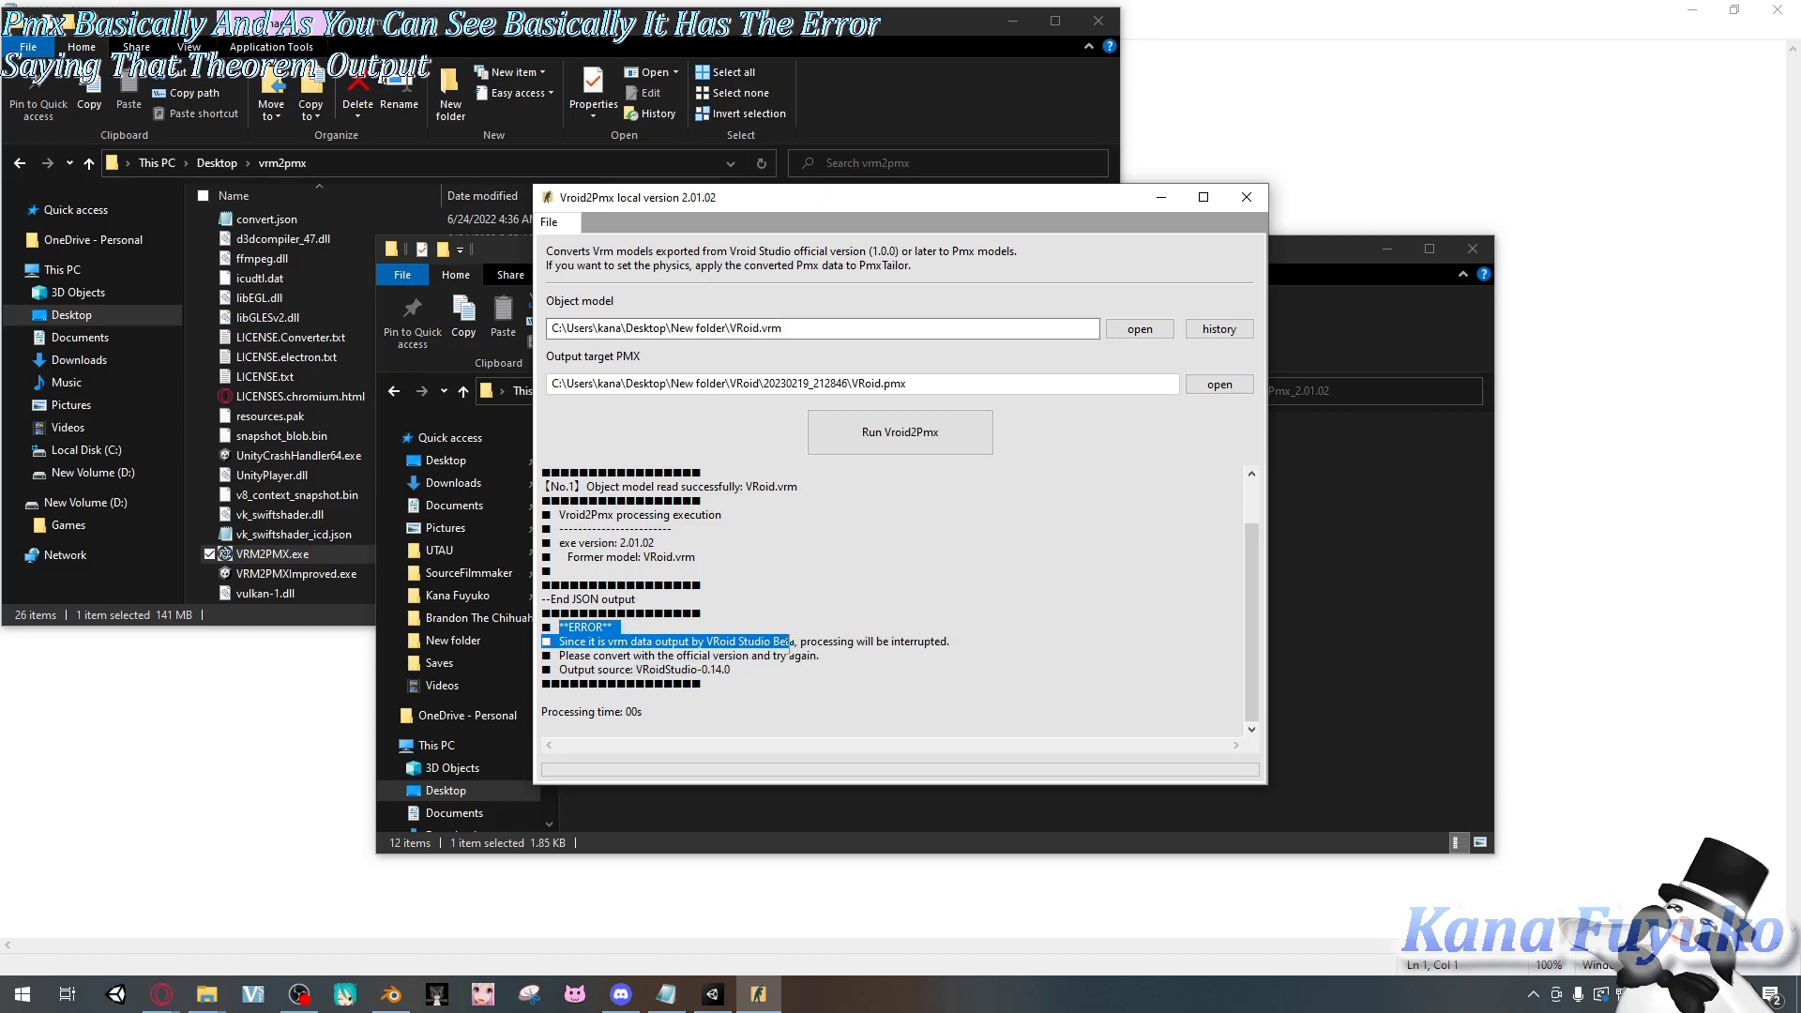
left_click(849, 647)
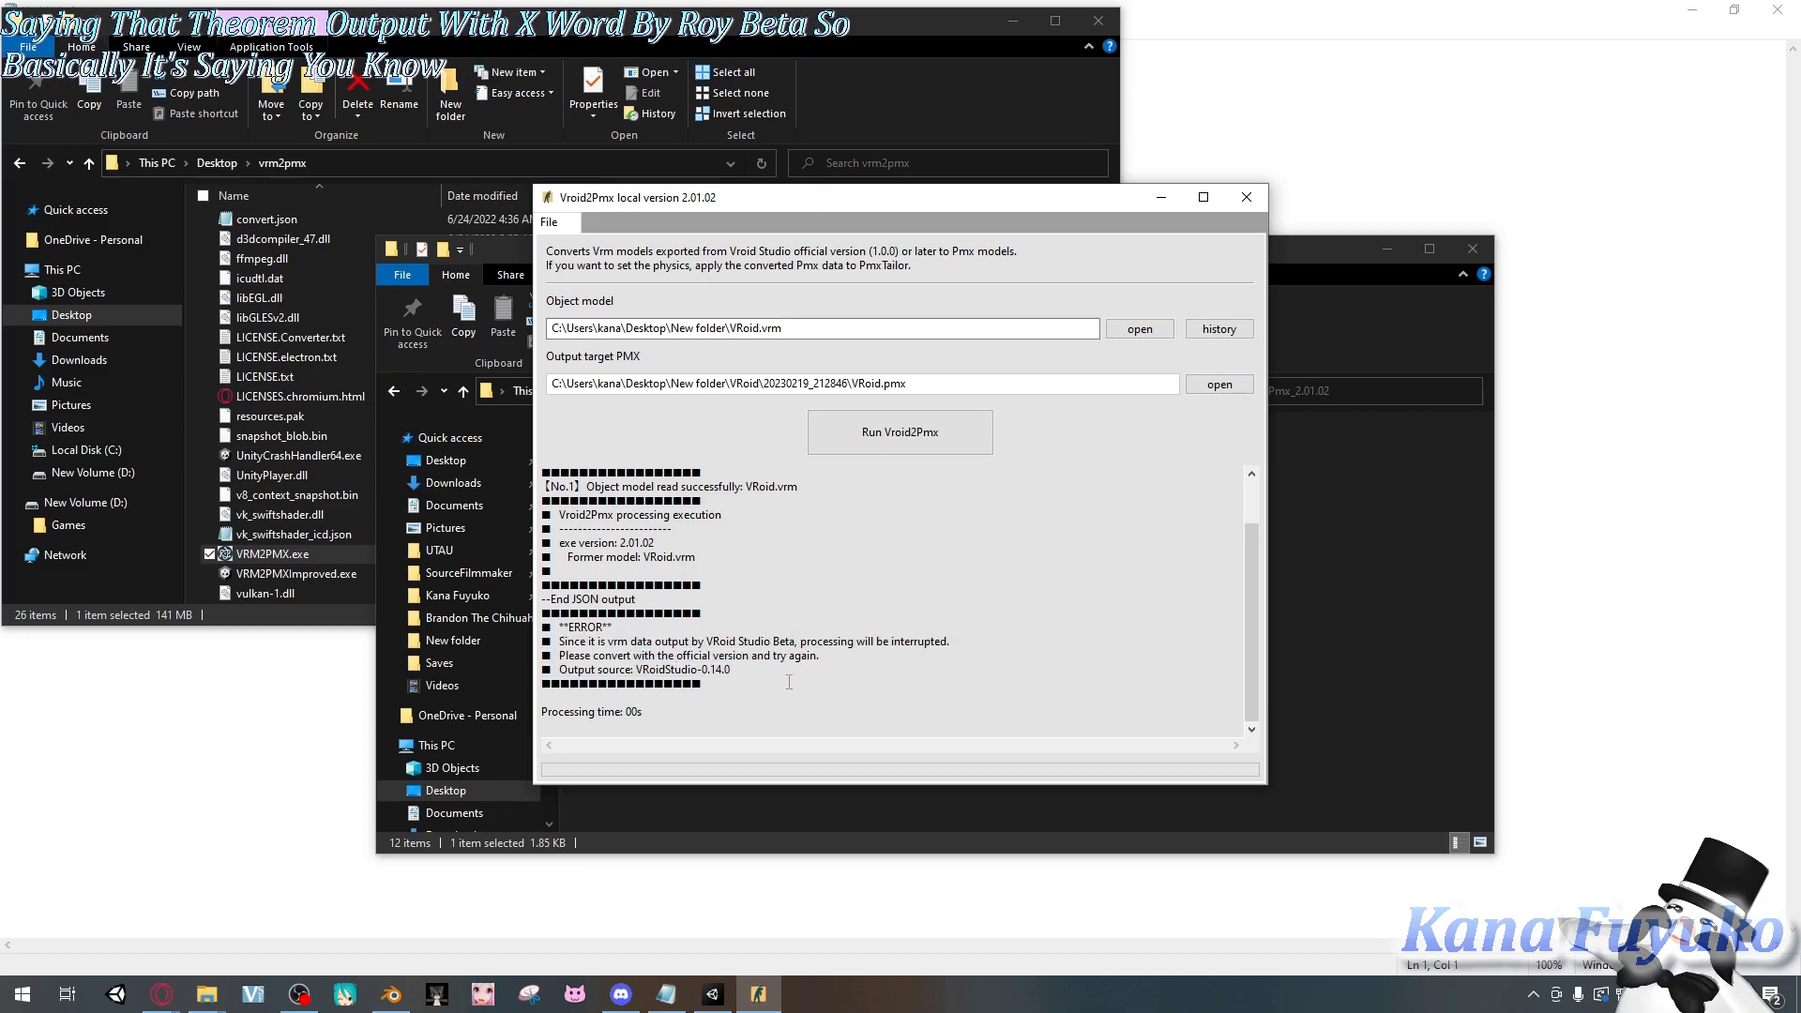
left_click_drag(733, 671, 582, 630)
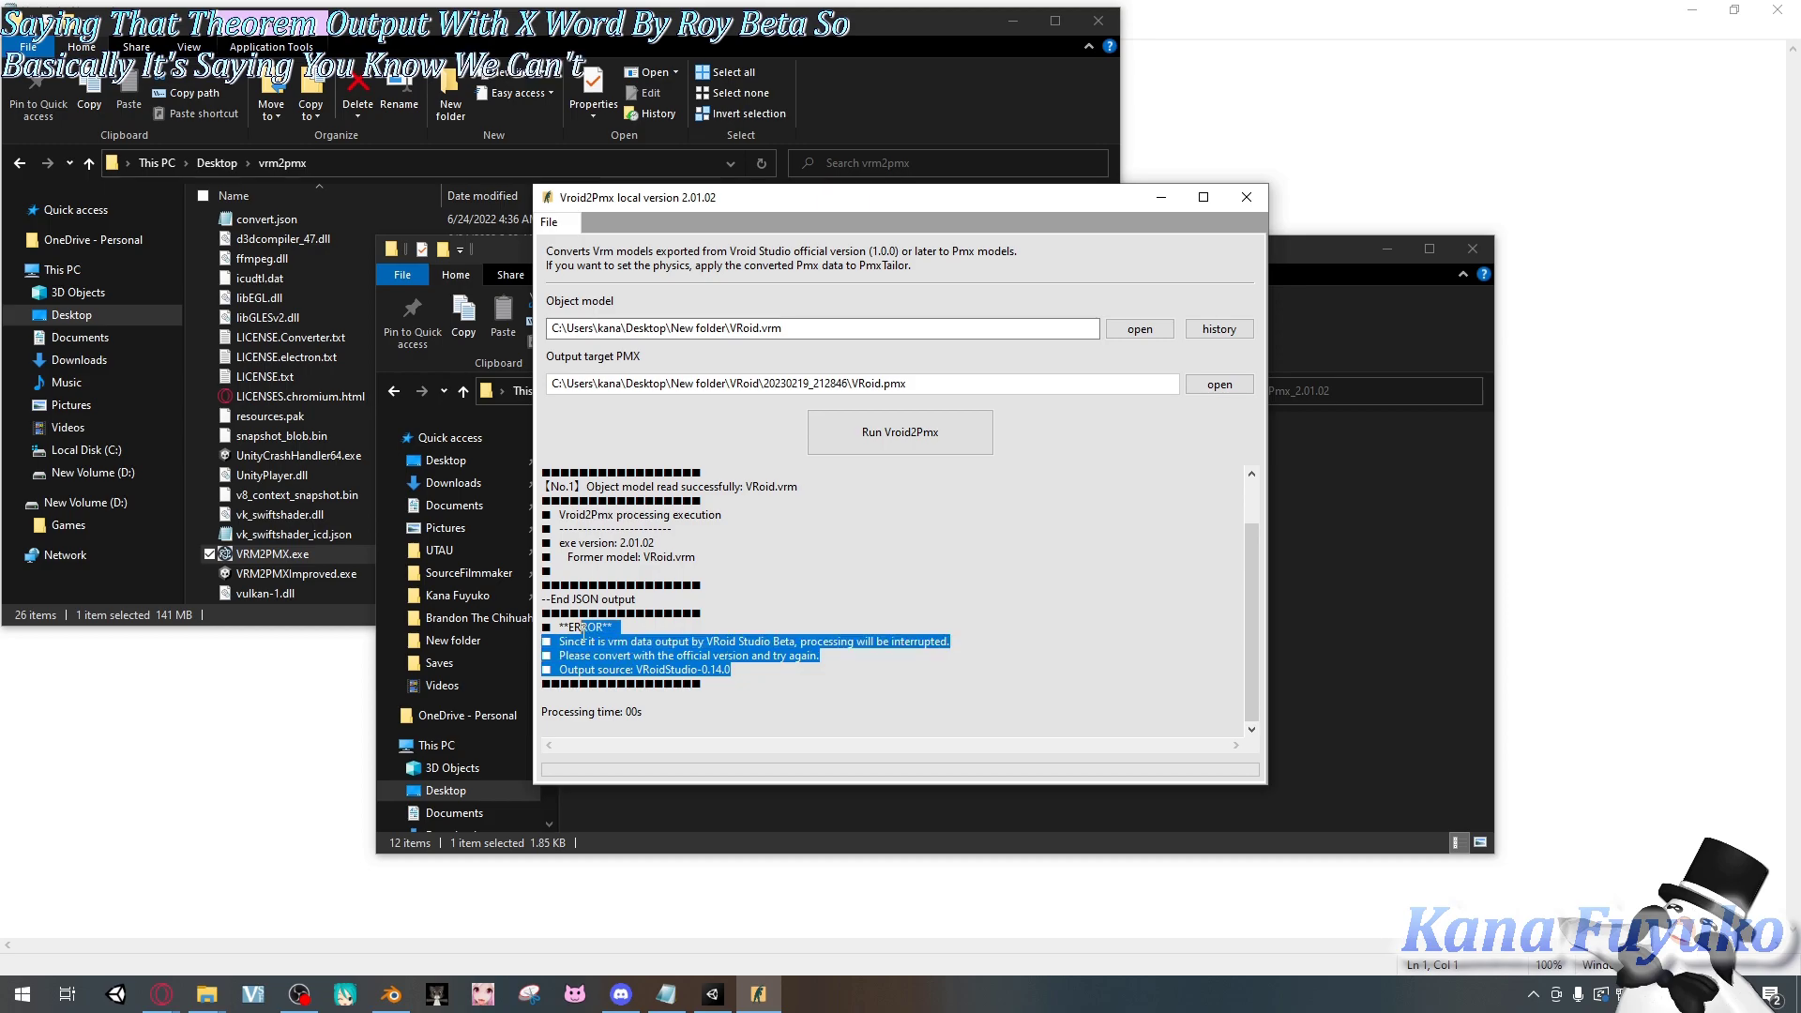
left_click(748, 670)
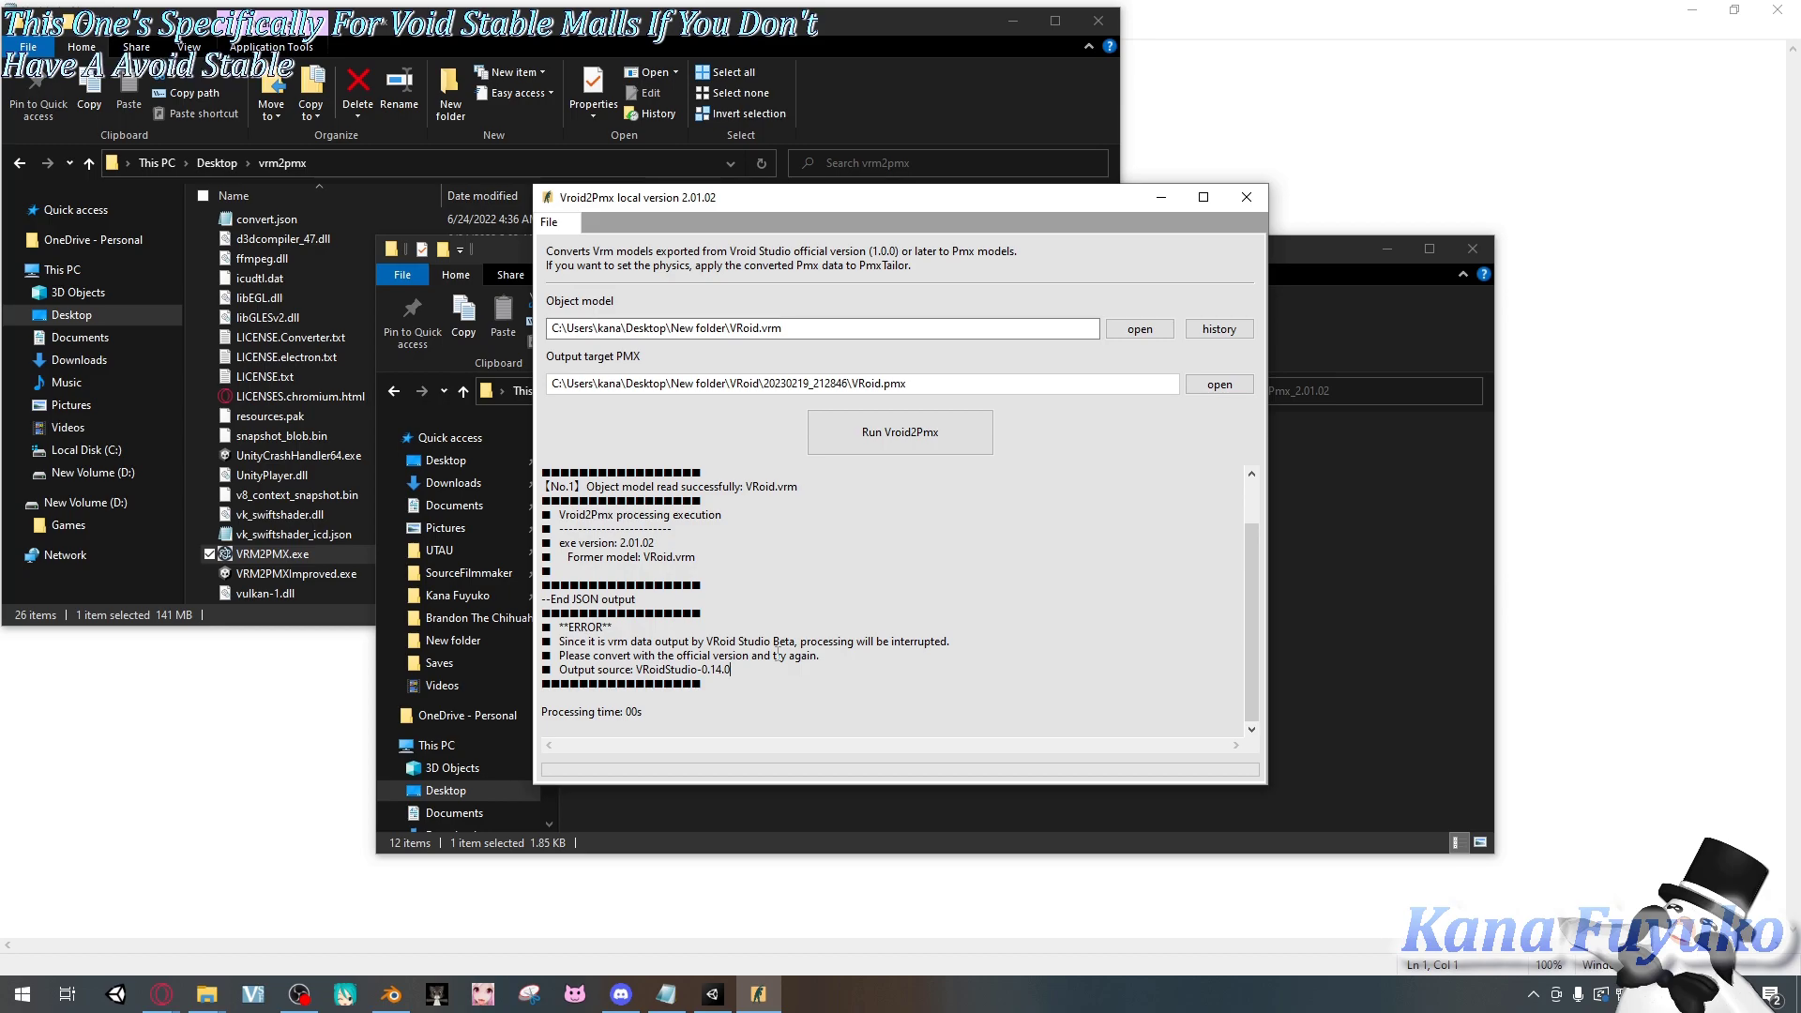
mouse_move(717, 669)
left_mouse_down()
mouse_move(601, 657)
mouse_move(703, 668)
left_mouse_up()
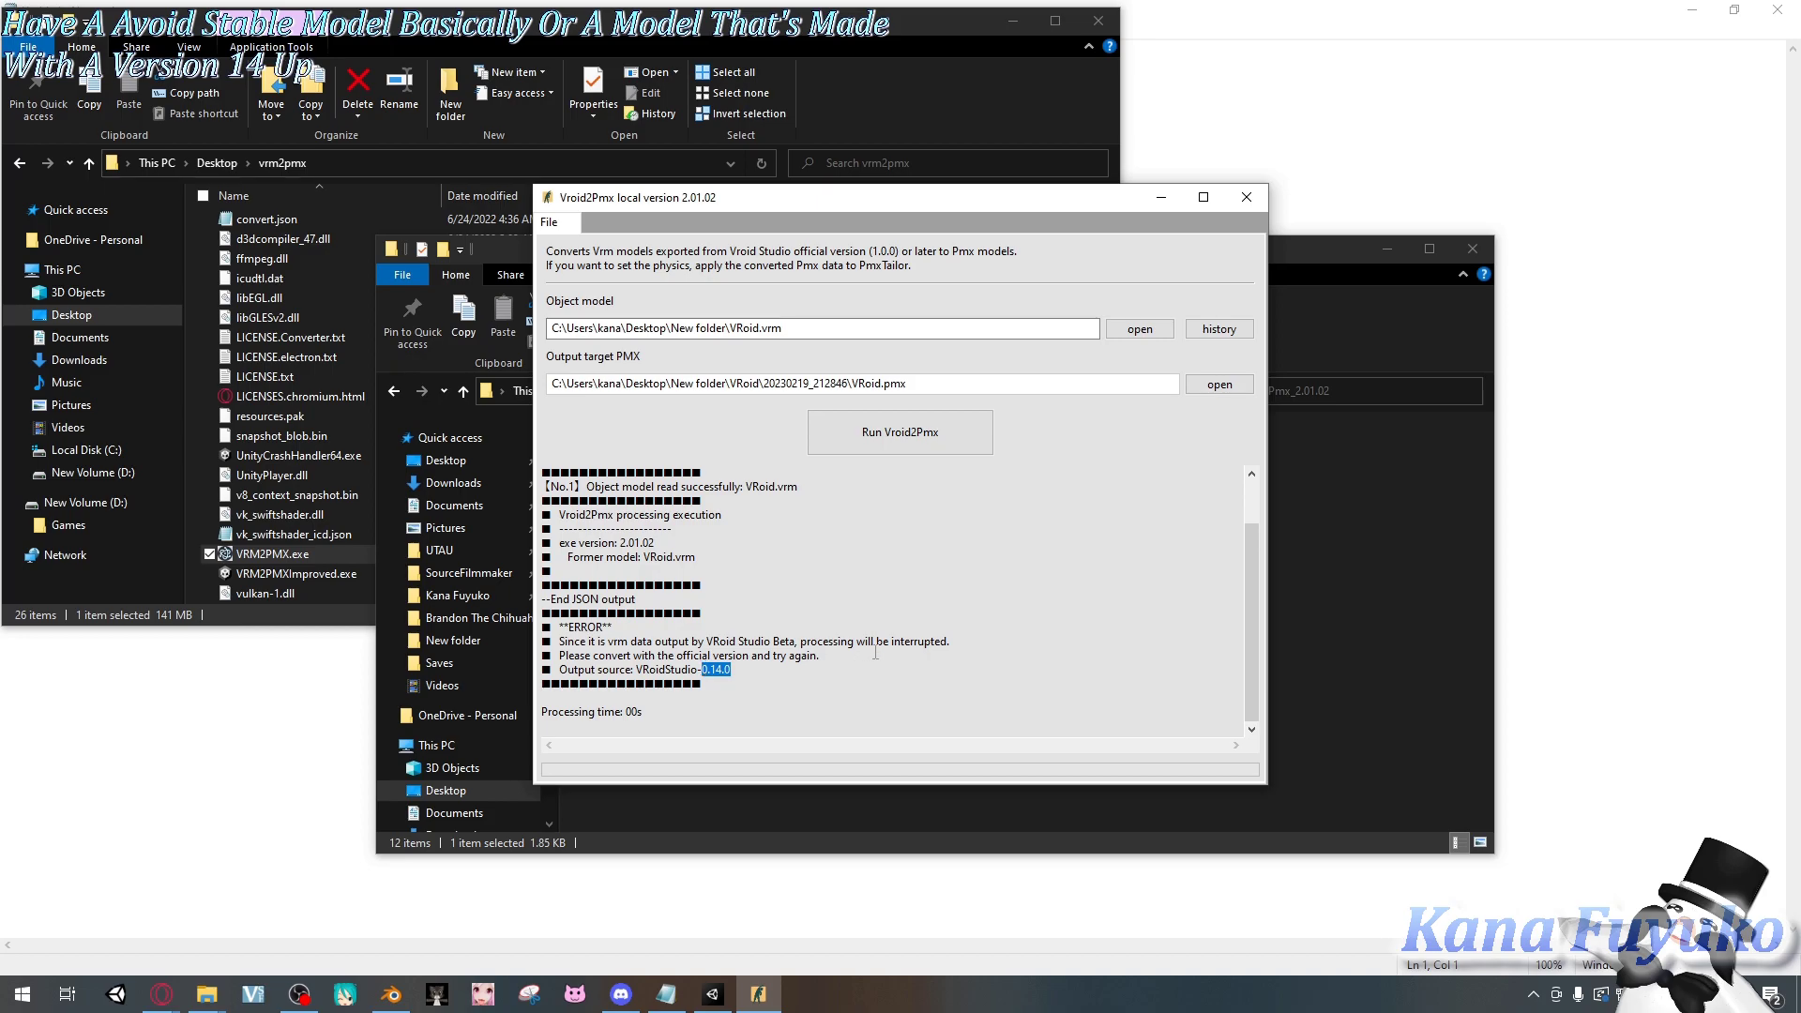
left_click(756, 668)
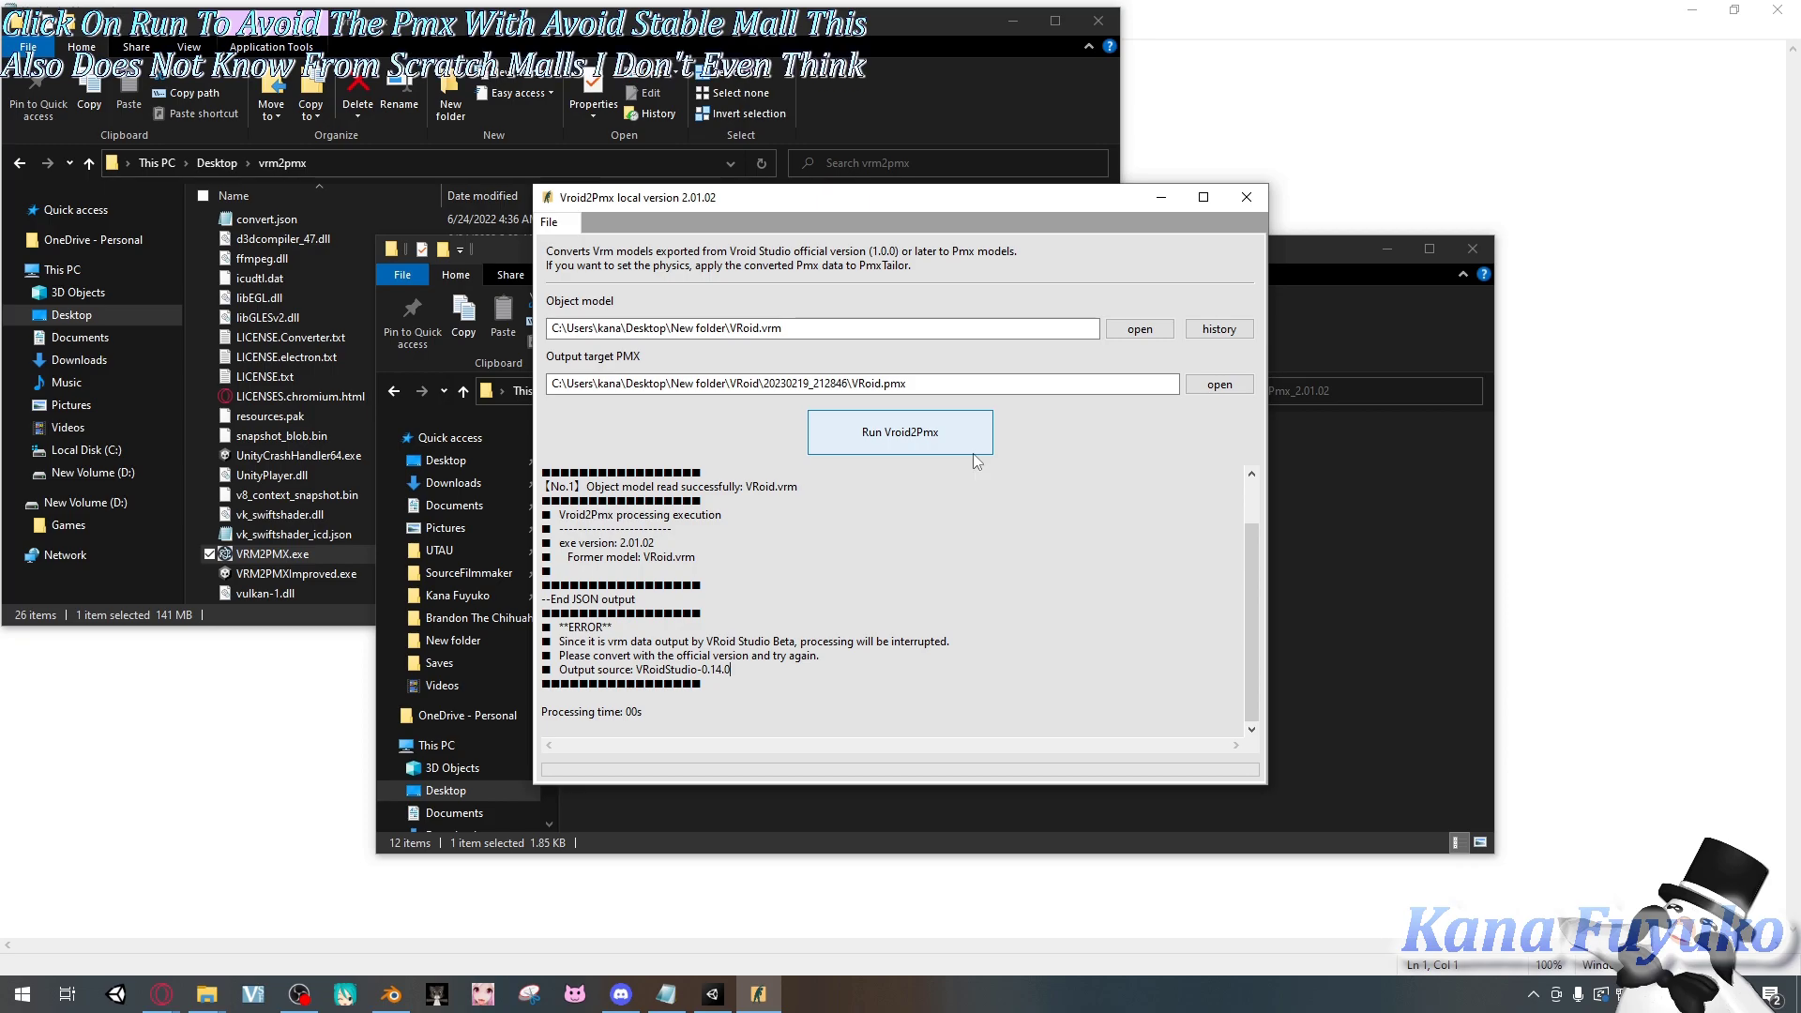
- Try converting the from-scratch VSFAvatar VRM from the owned models folder and check the processing log
left_click(1144, 328)
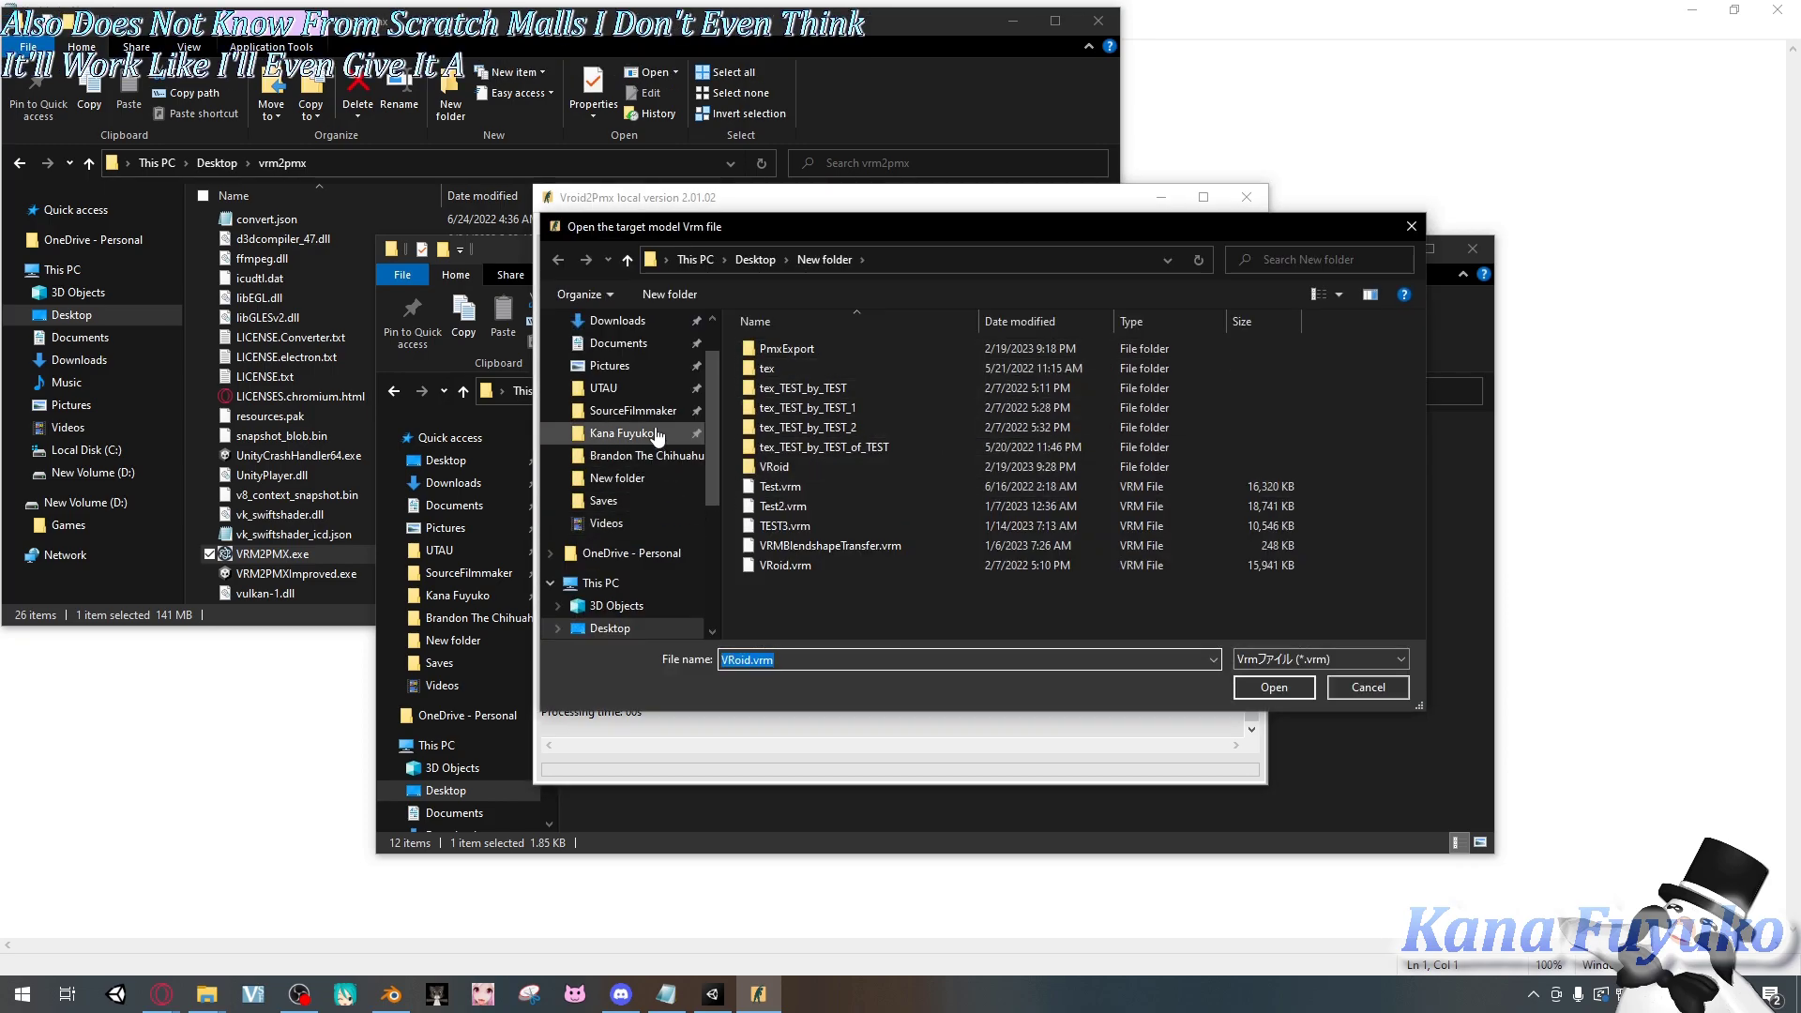
left_click(621, 432)
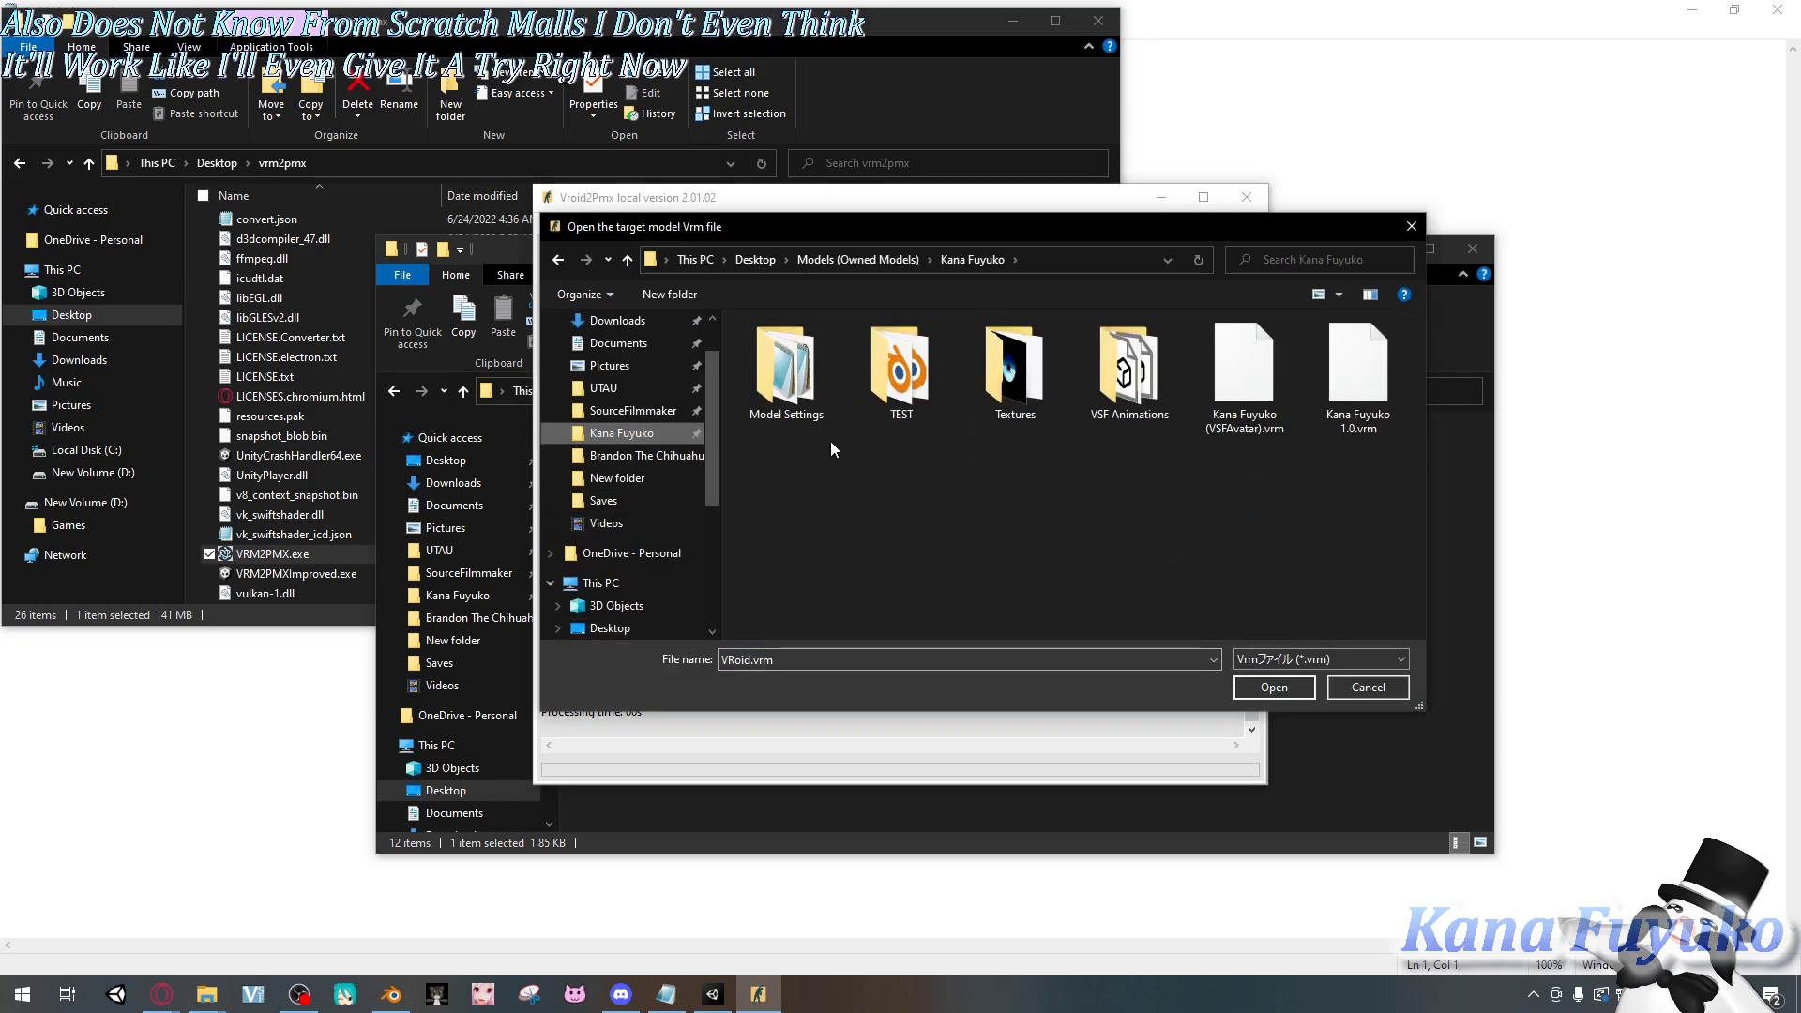
double_click(1248, 403)
left_click(886, 445)
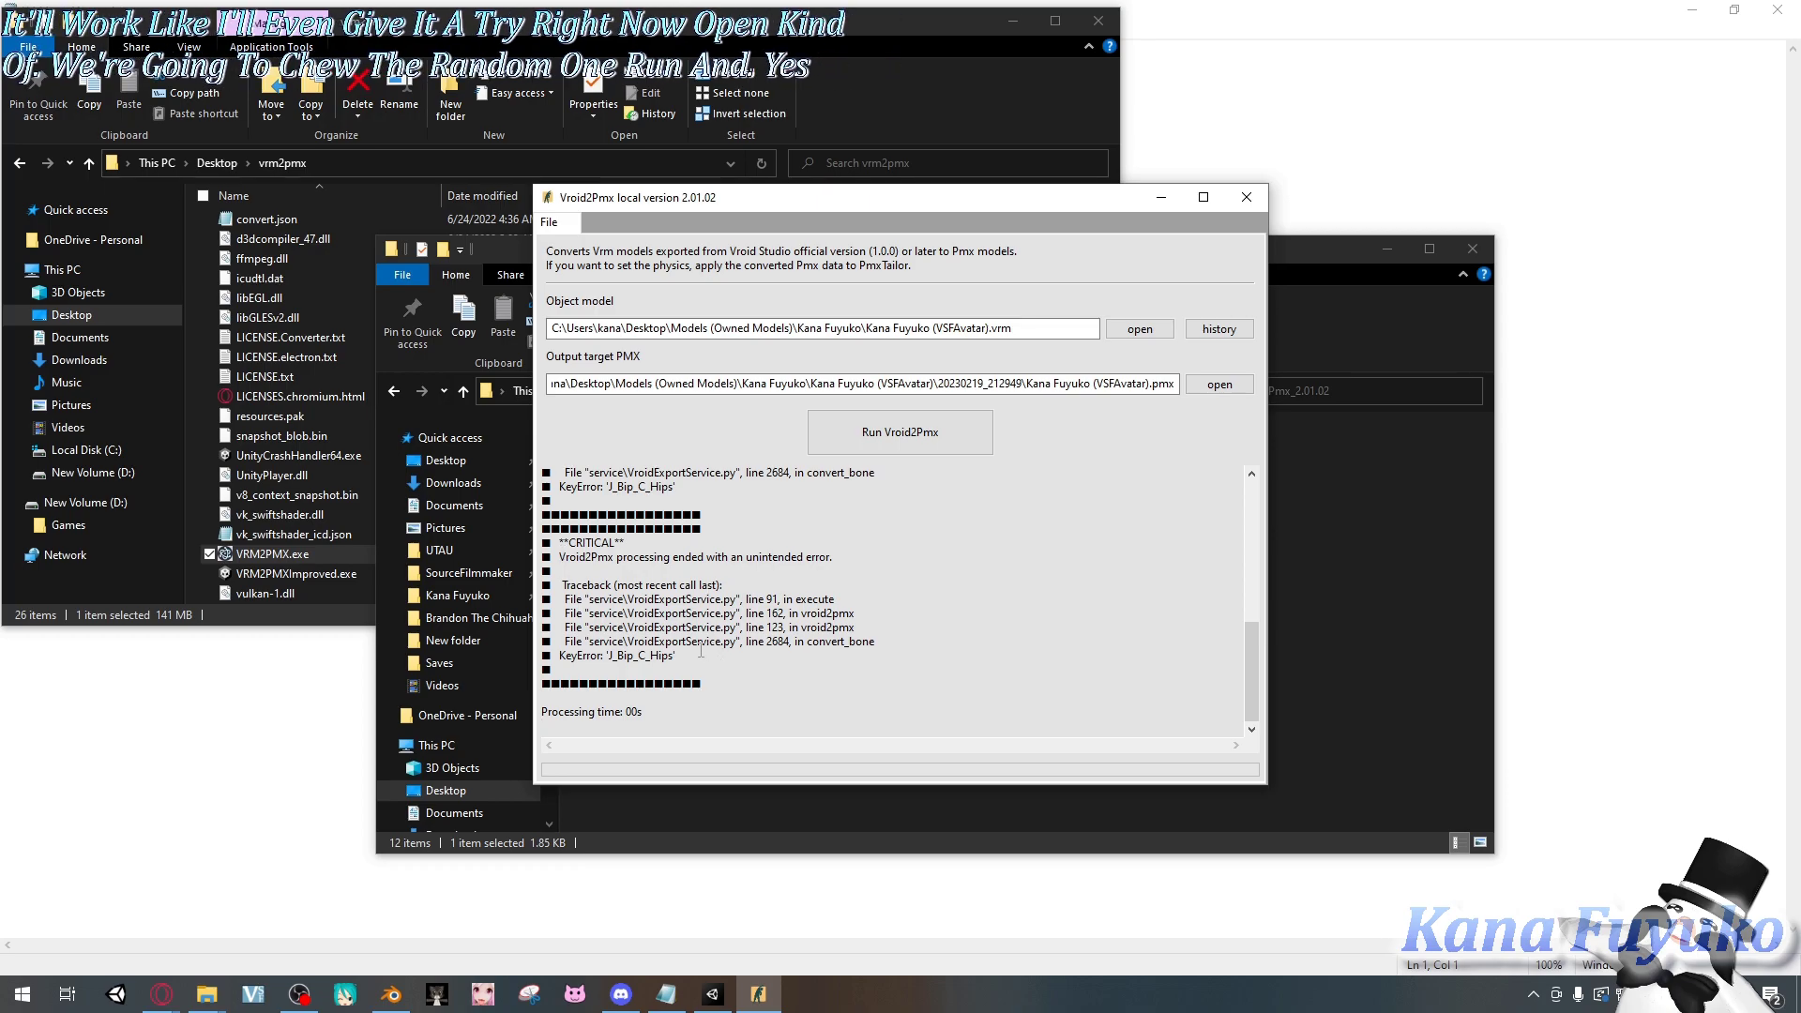
left_click_drag(552, 669, 602, 664)
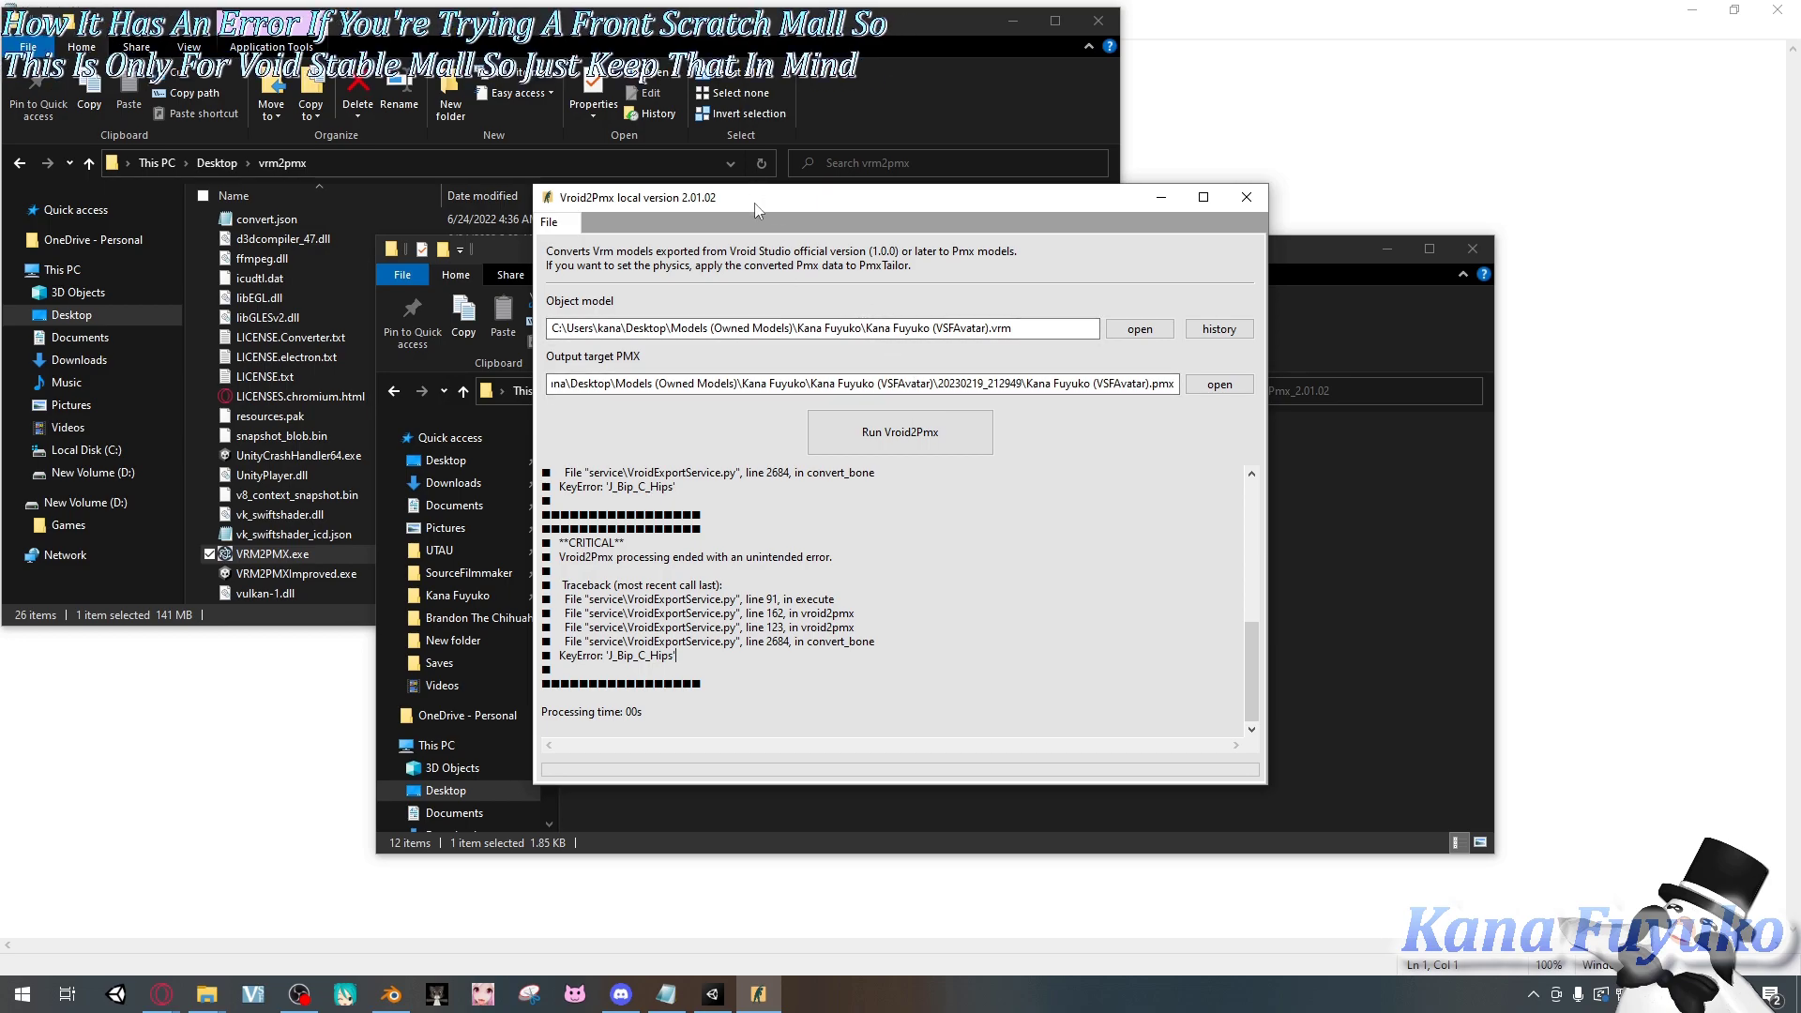
- Close the Vroid2Pmx converter and its Vroid2Pmx_2.01.02 program folder
mouse_move(758, 209)
left_mouse_down()
mouse_move(803, 204)
mouse_move(802, 235)
left_mouse_up()
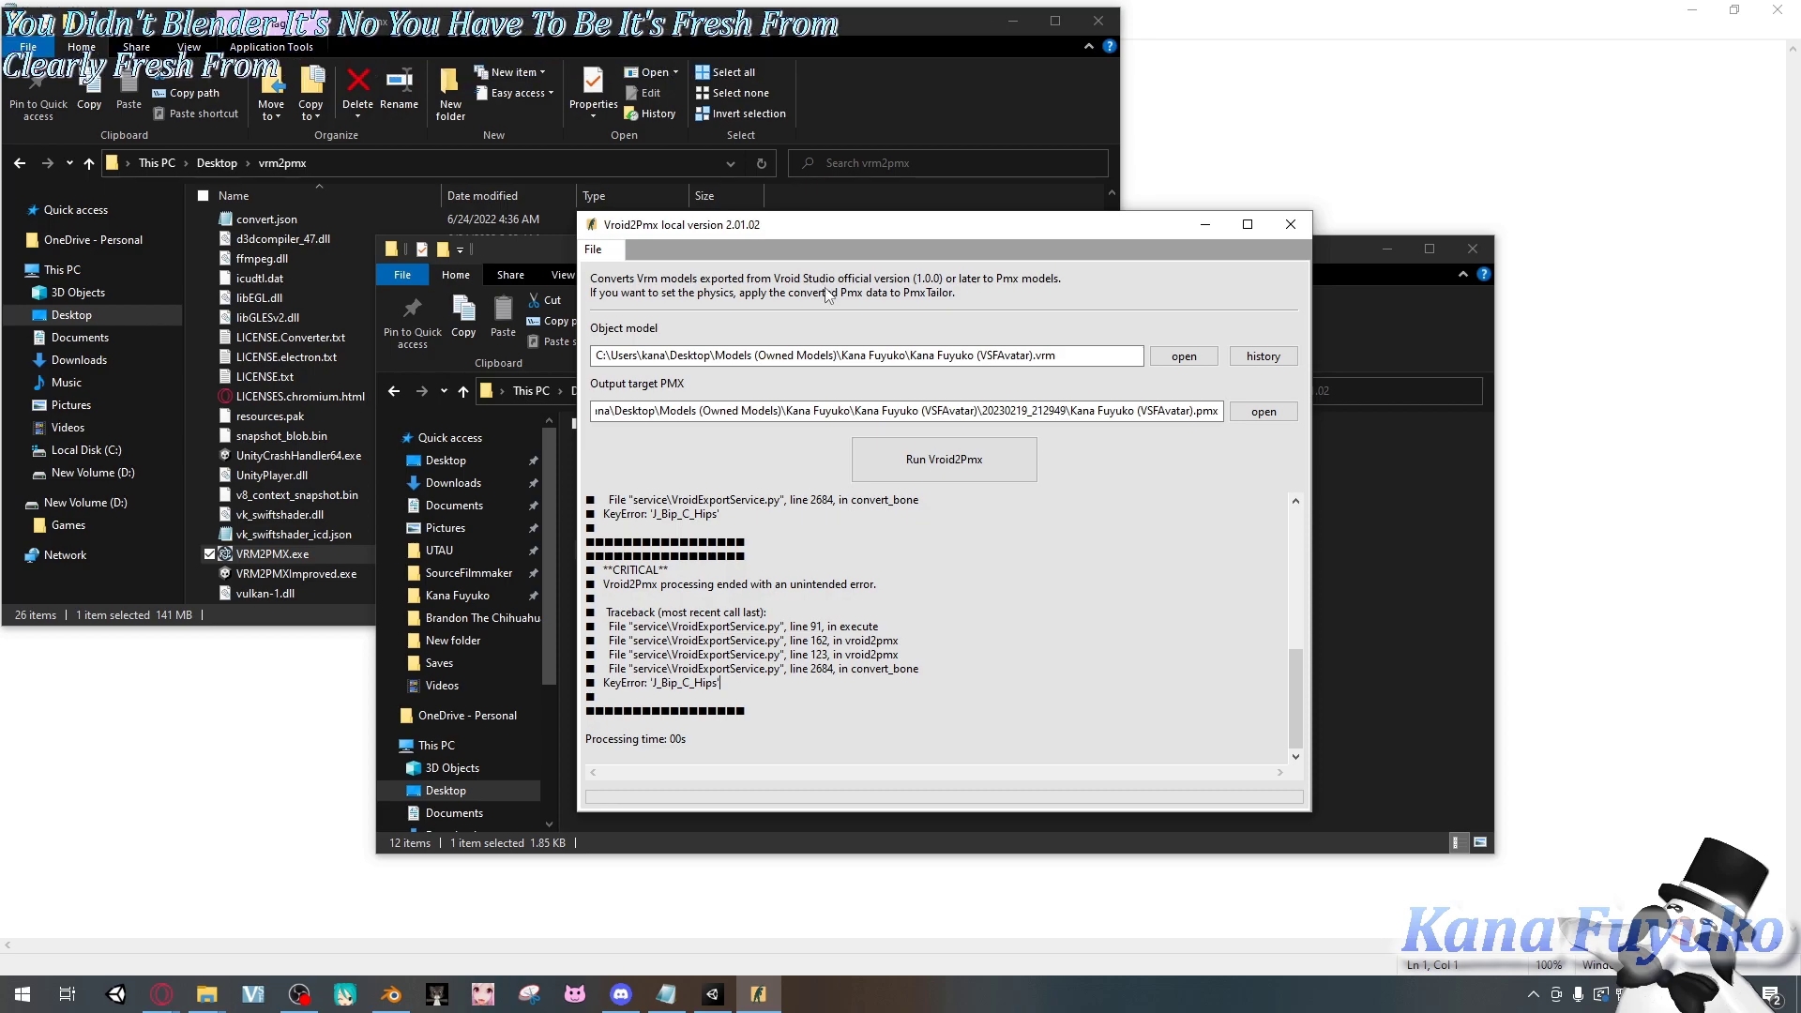
left_click(1291, 225)
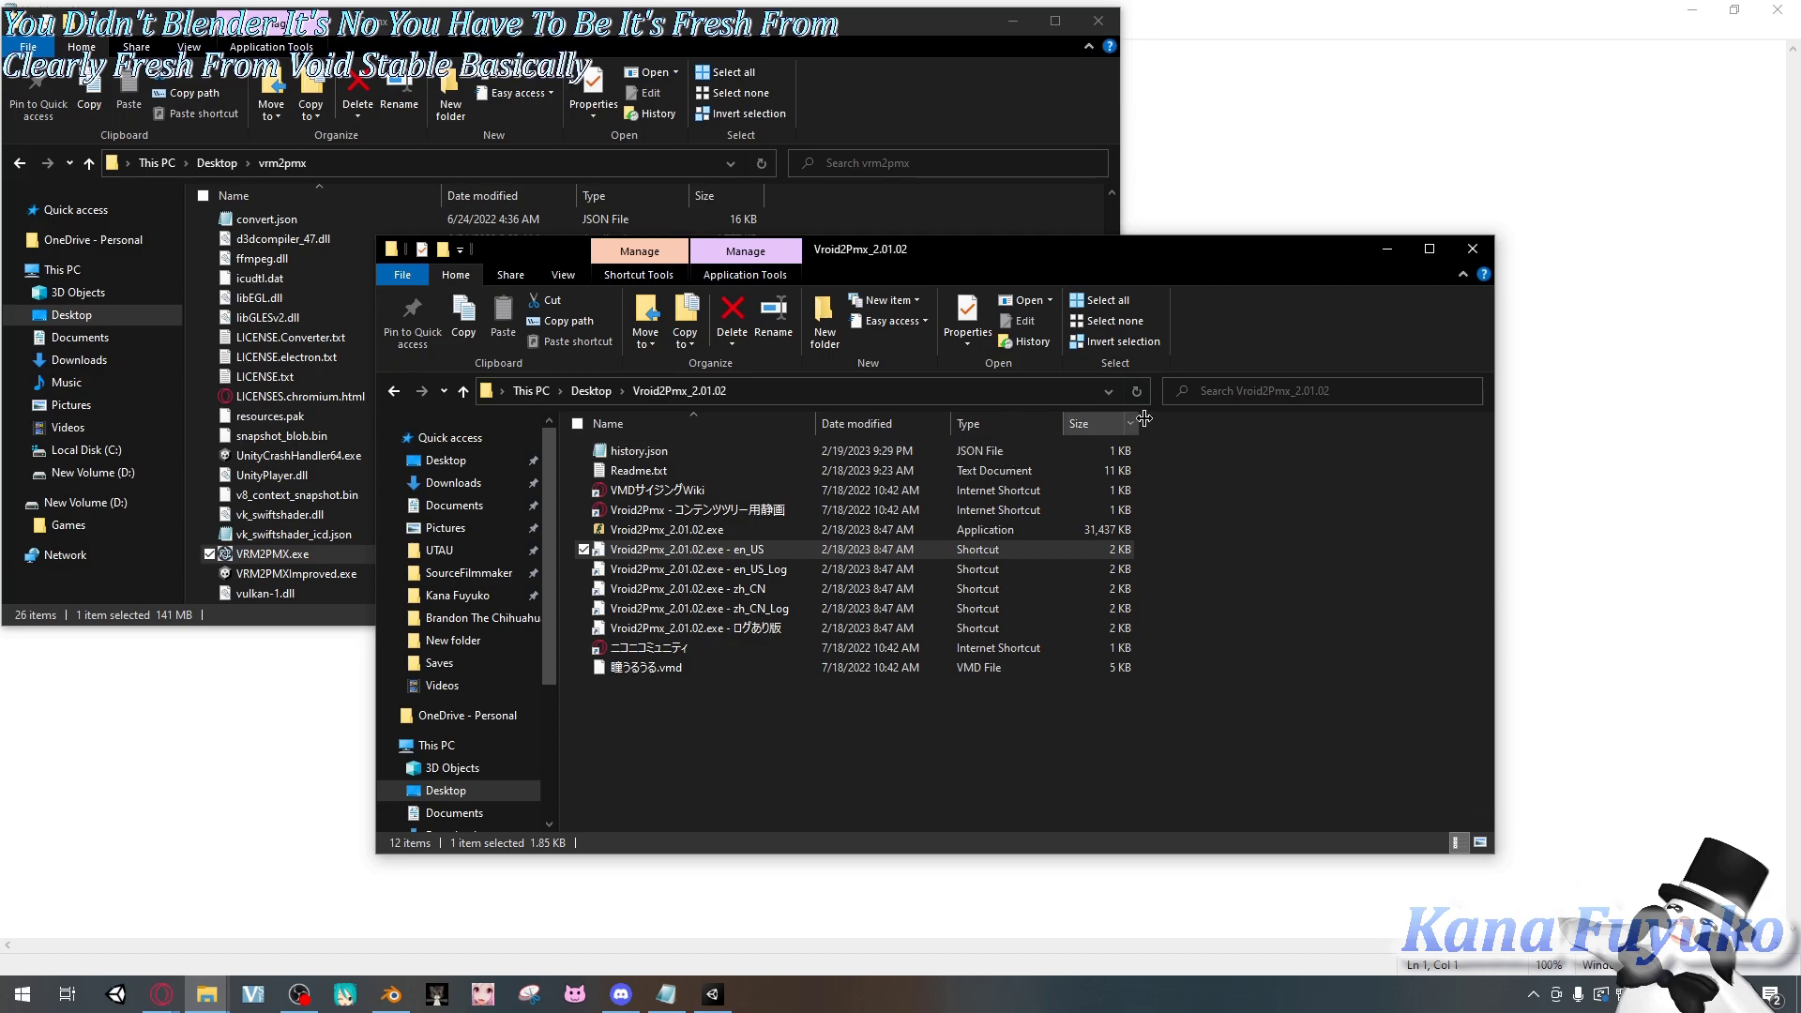
left_click(1471, 248)
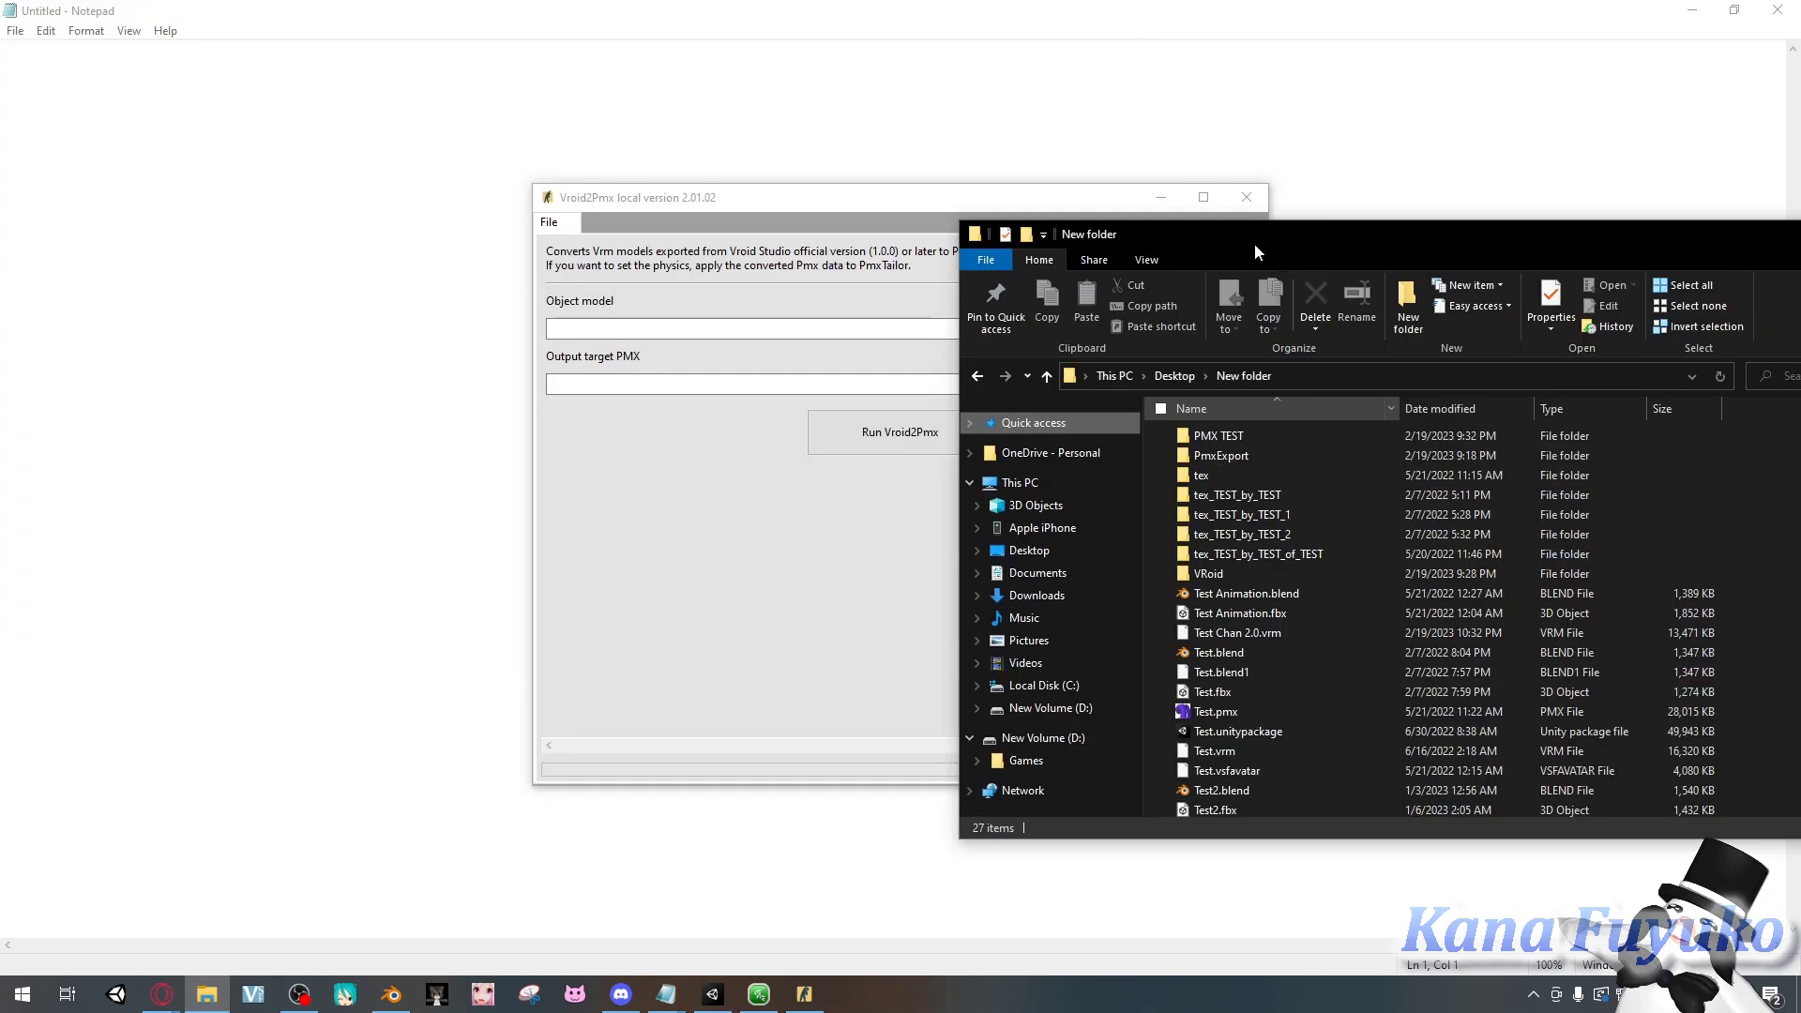
- Convert Test Chan 2.0.vrm from New folder to PMX with Vroid2Pmx, keeping the suggested output path
left_click_drag(1253, 238, 1315, 216)
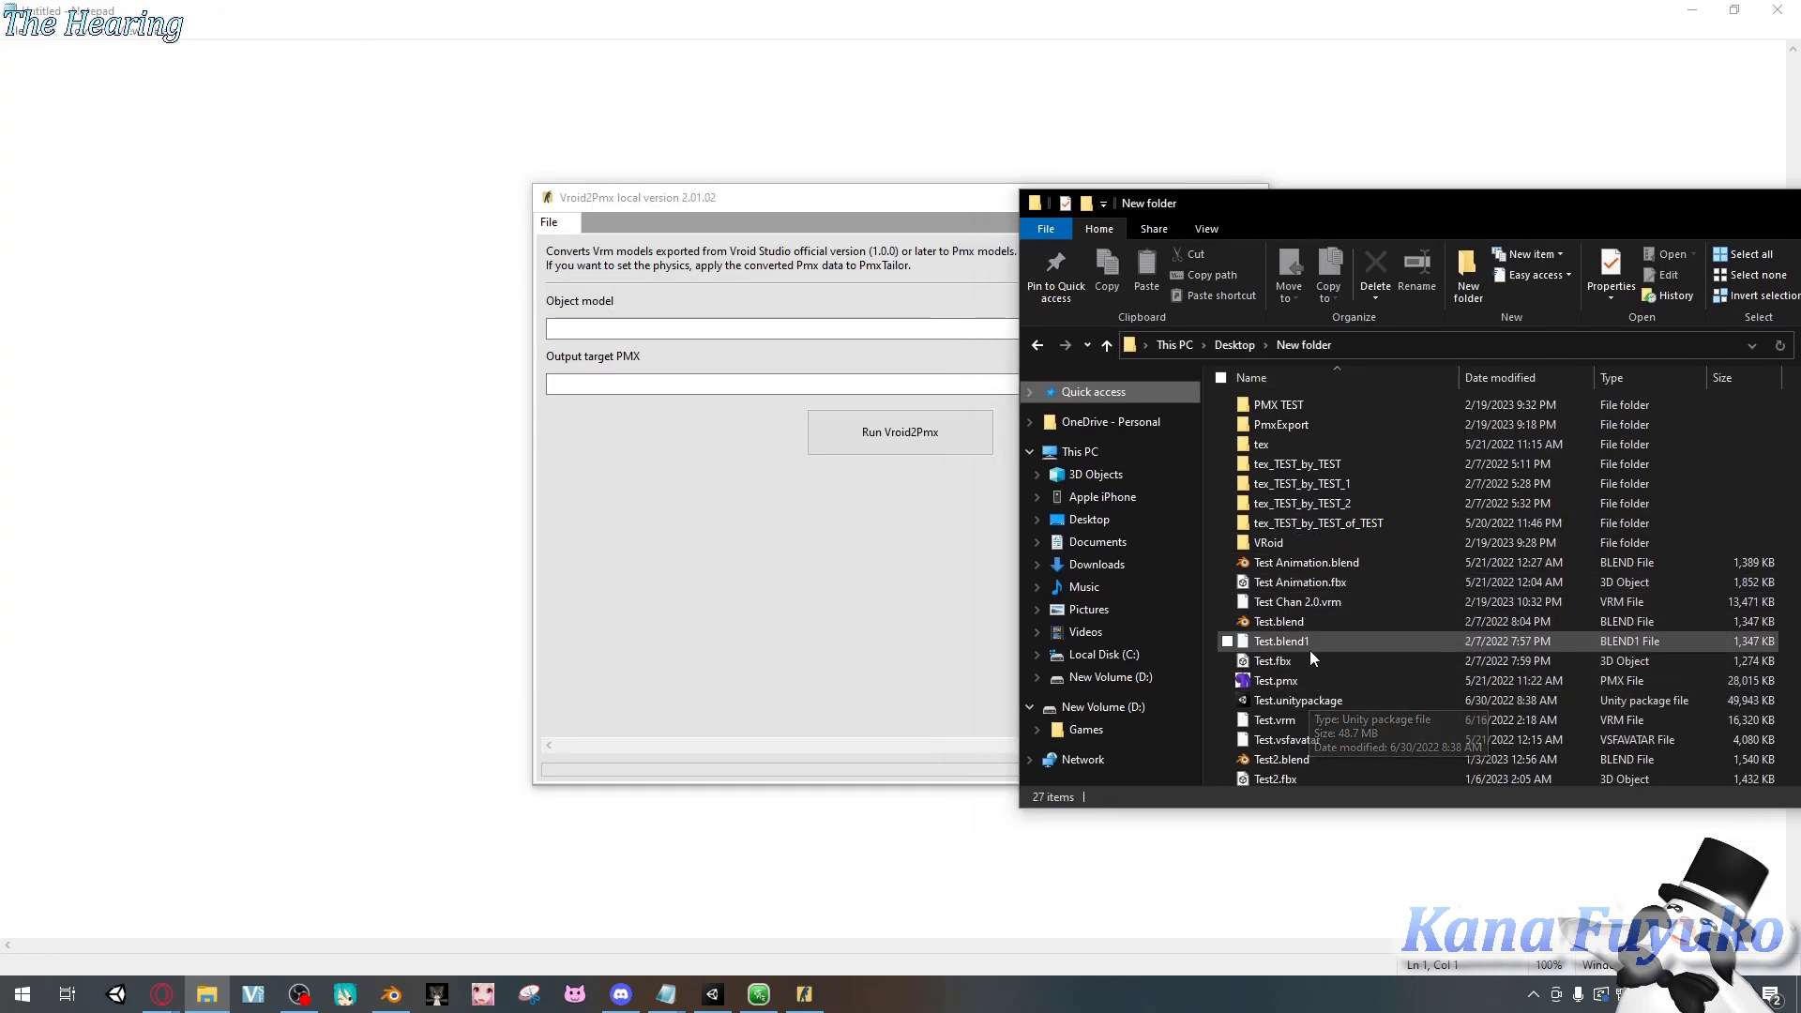
scroll(1317, 739, "down", 2)
left_click(1299, 499)
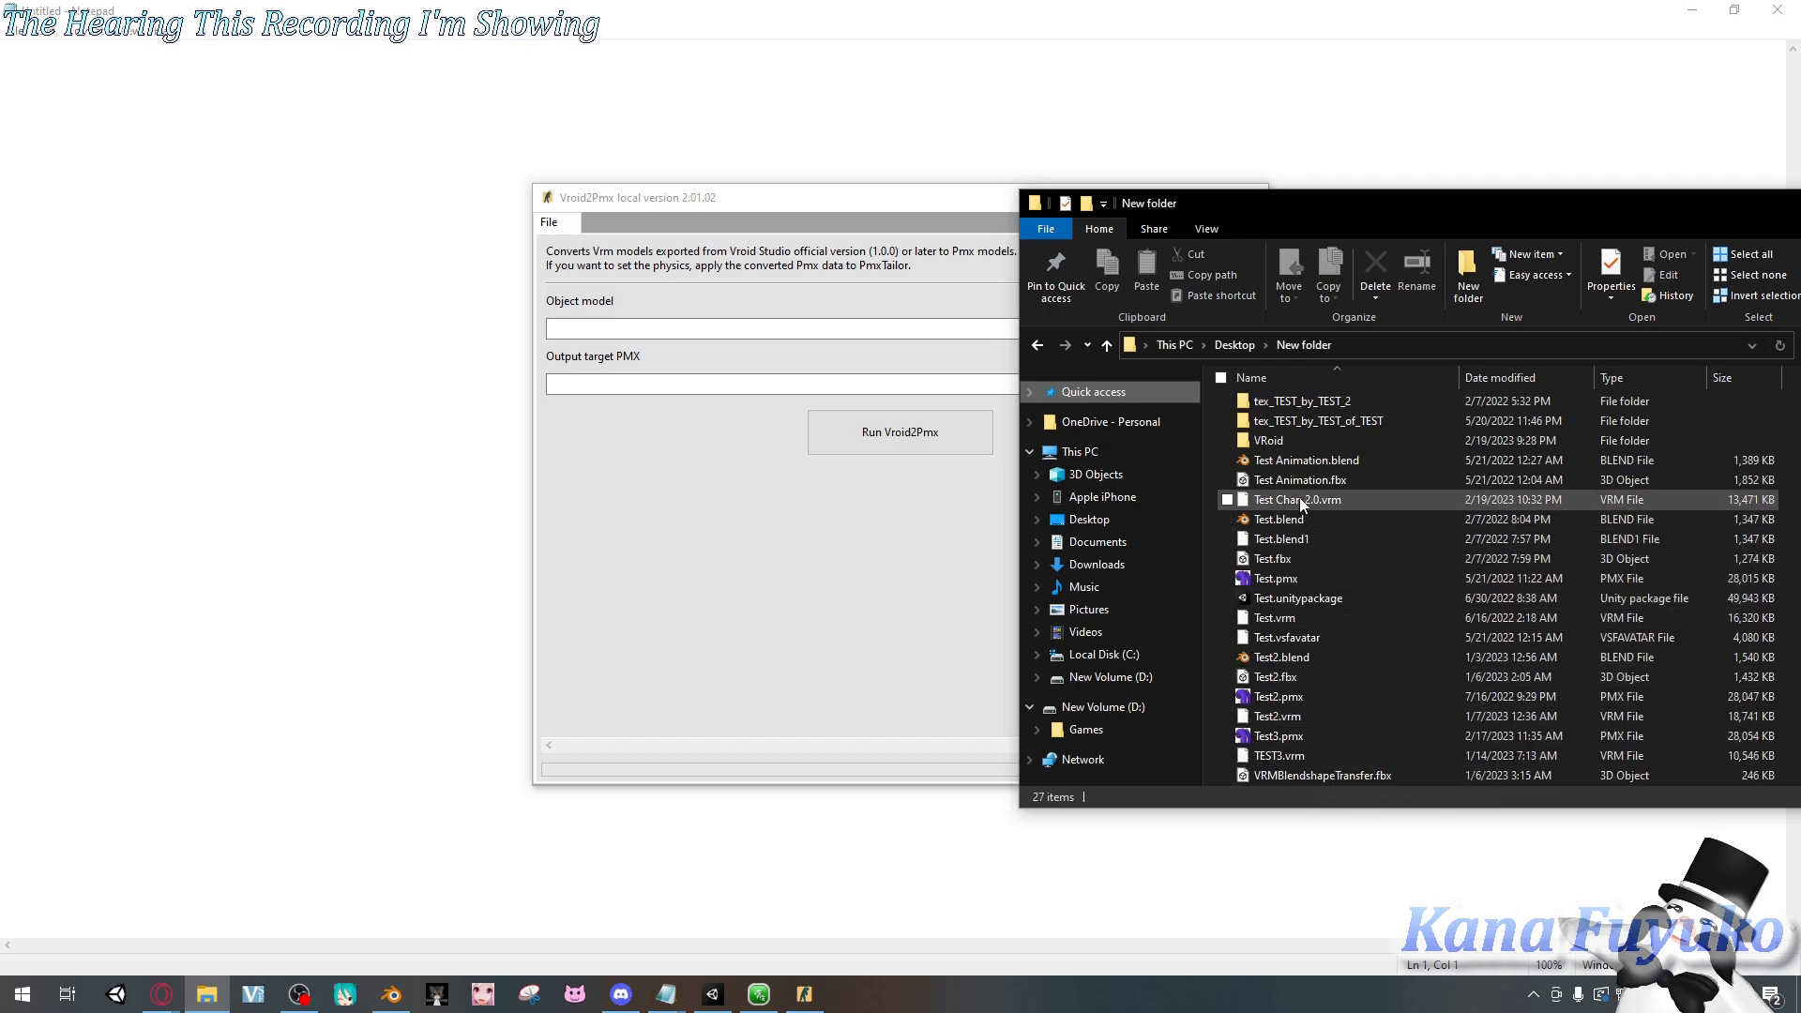
left_click_drag(1279, 497, 780, 325)
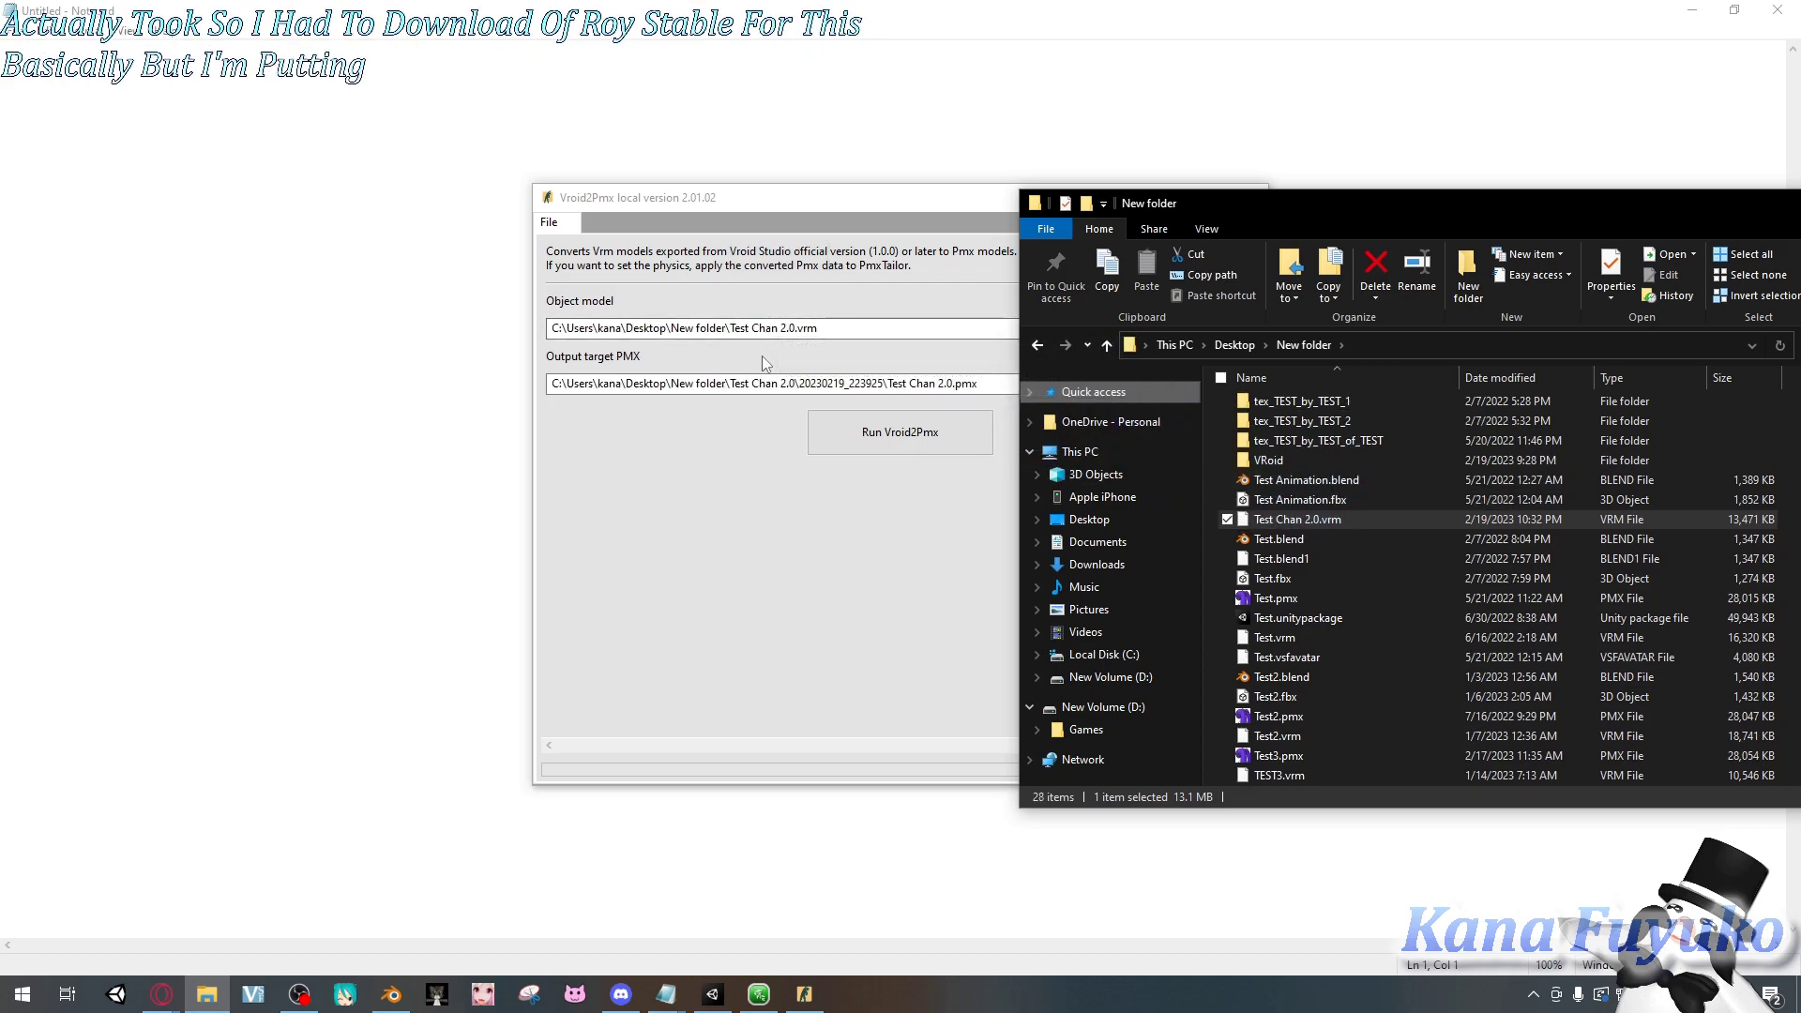
left_click(761, 356)
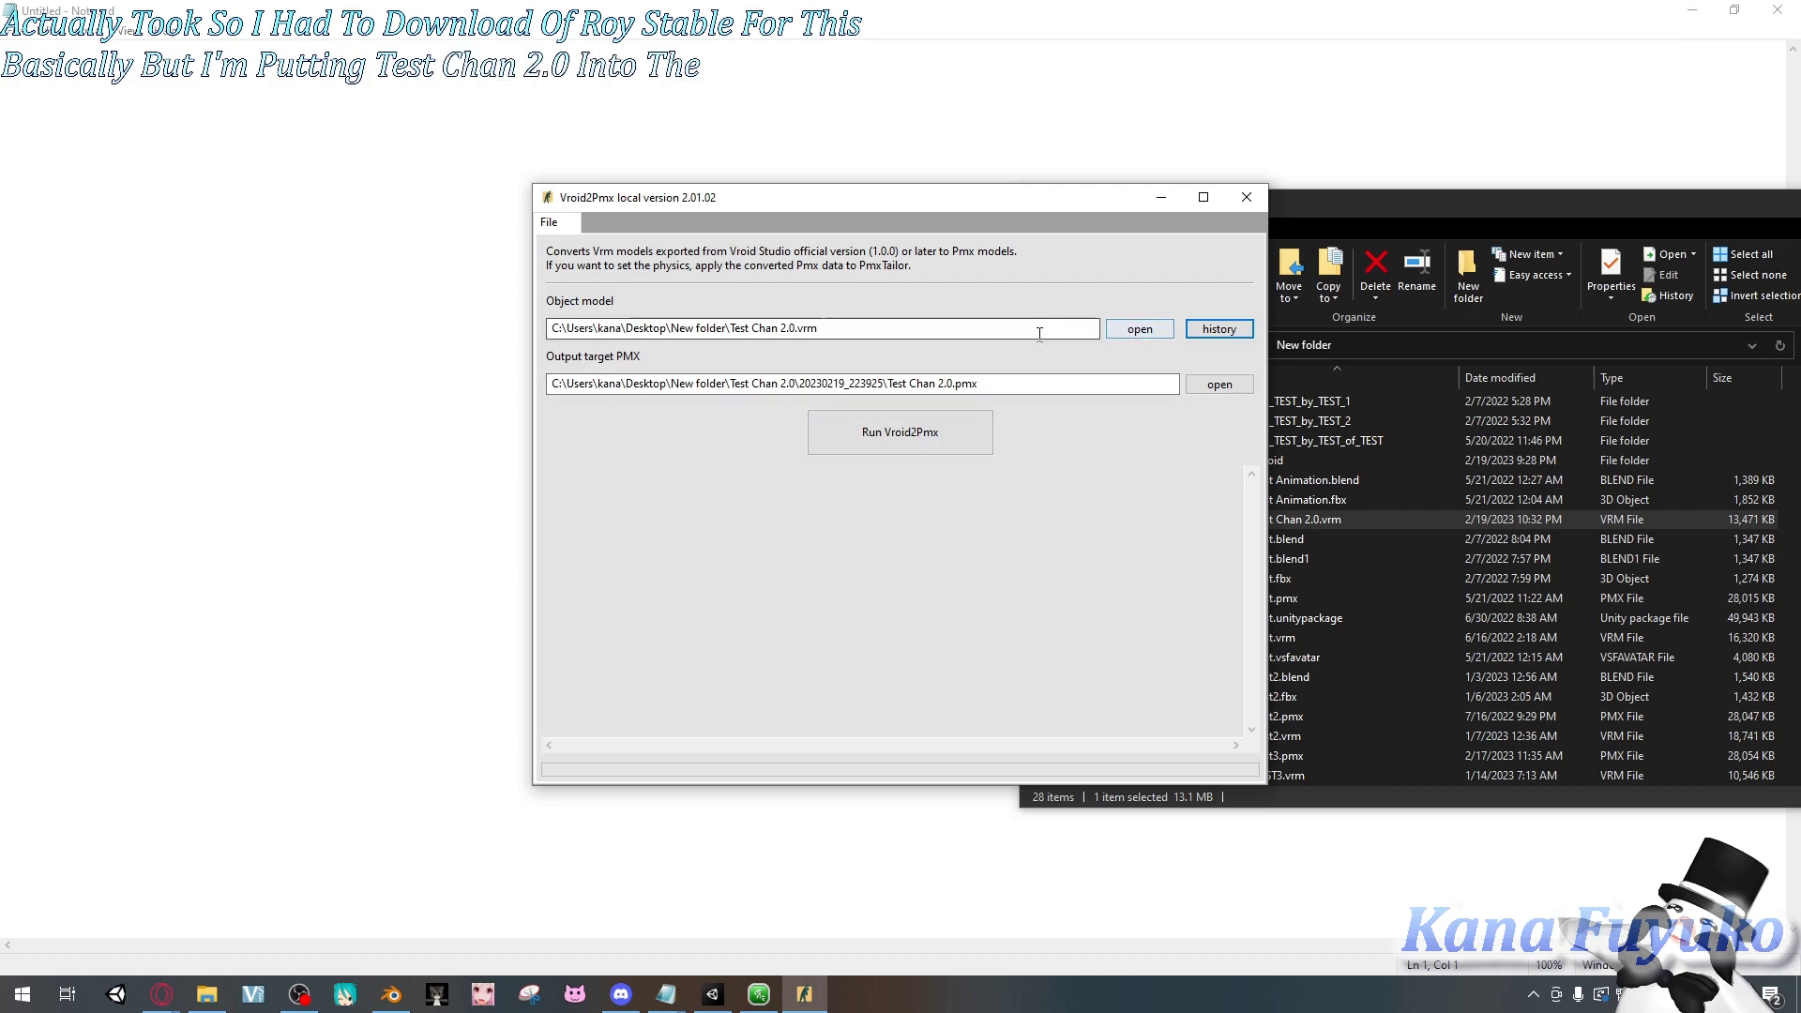
left_click(855, 446)
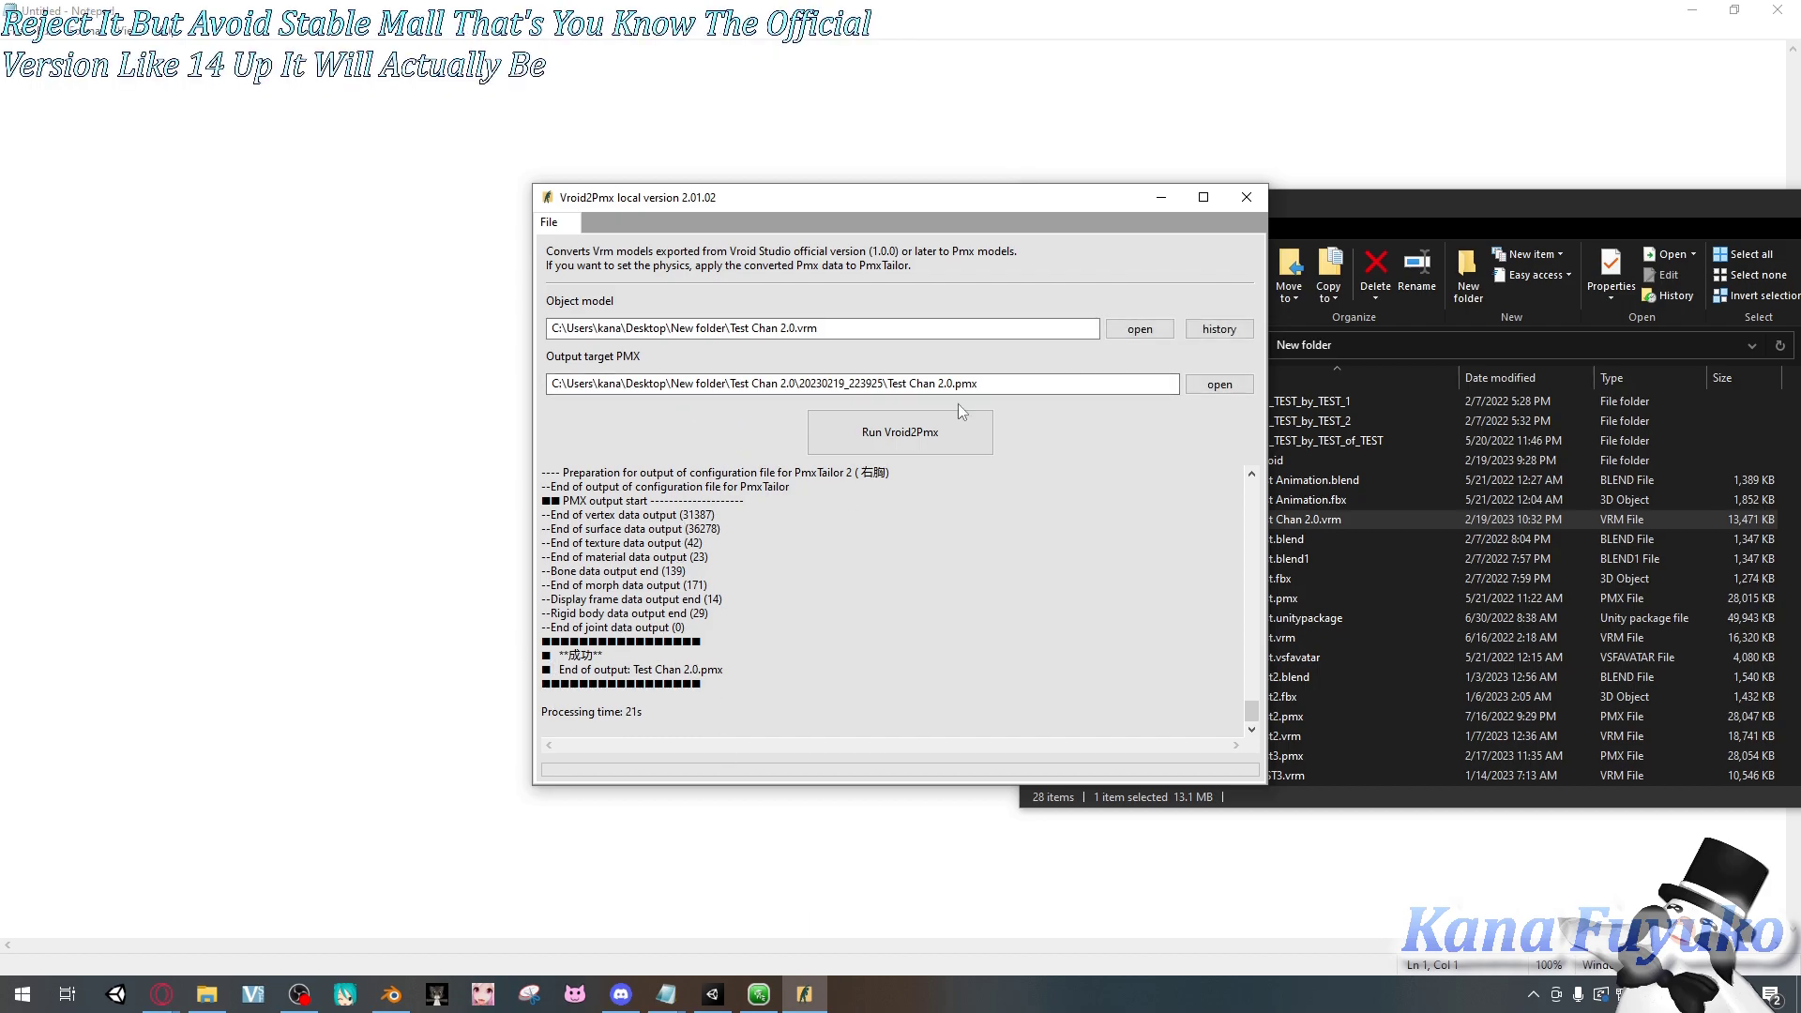
- Open the converted PMX file from the 20230219_223925 folder inside Test Chan 2.0 in PMX Editor
left_click_drag(1313, 217, 1341, 206)
scroll(1346, 562, "up", 2)
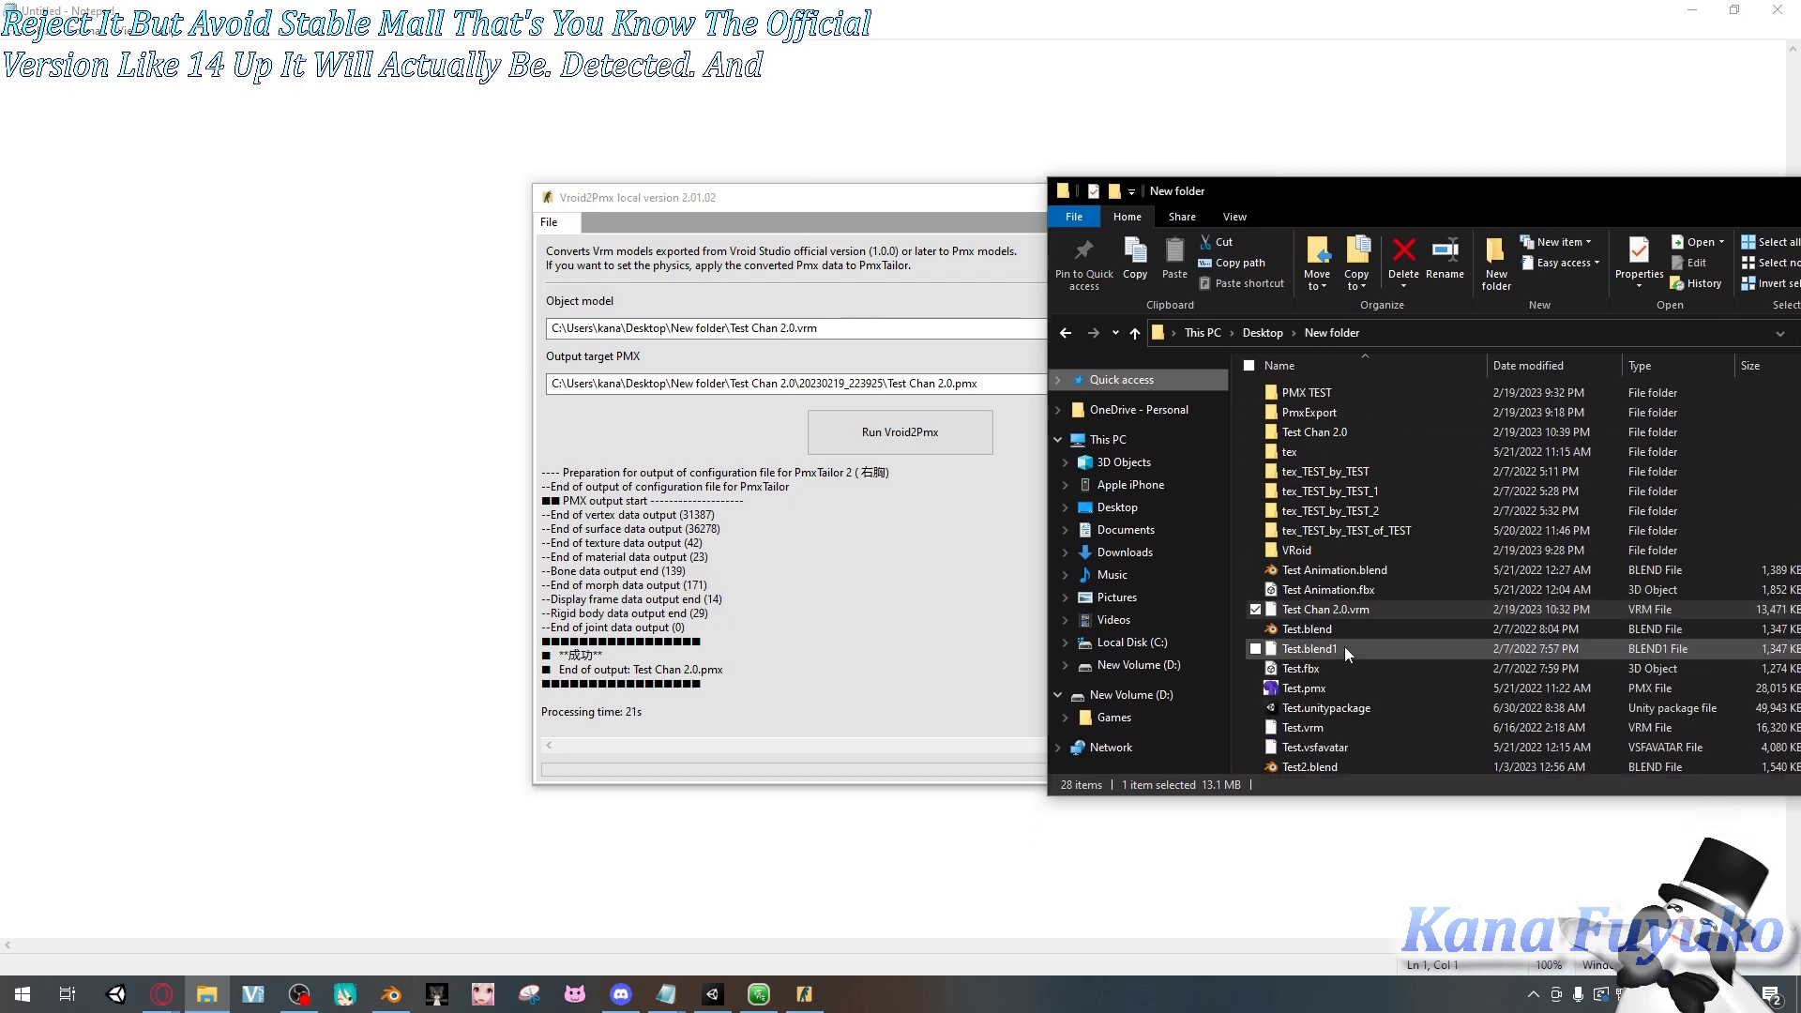
double_click(1341, 432)
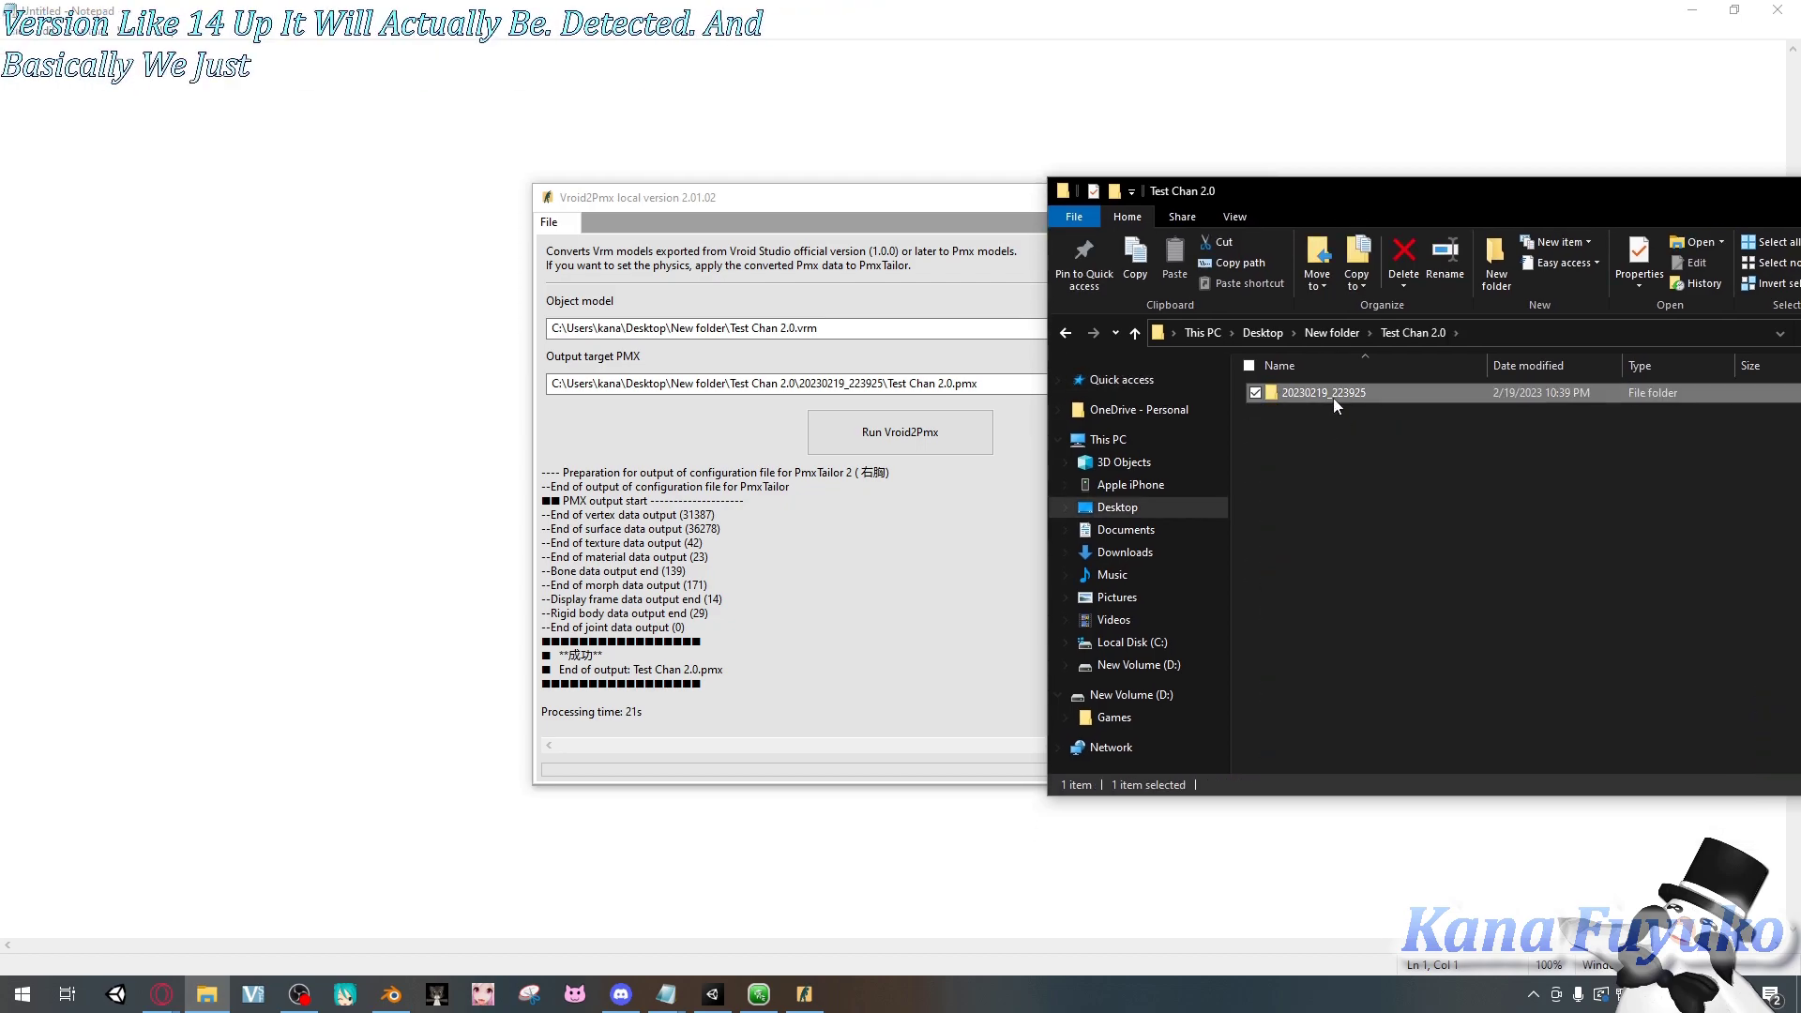
double_click(1322, 392)
double_click(1332, 453)
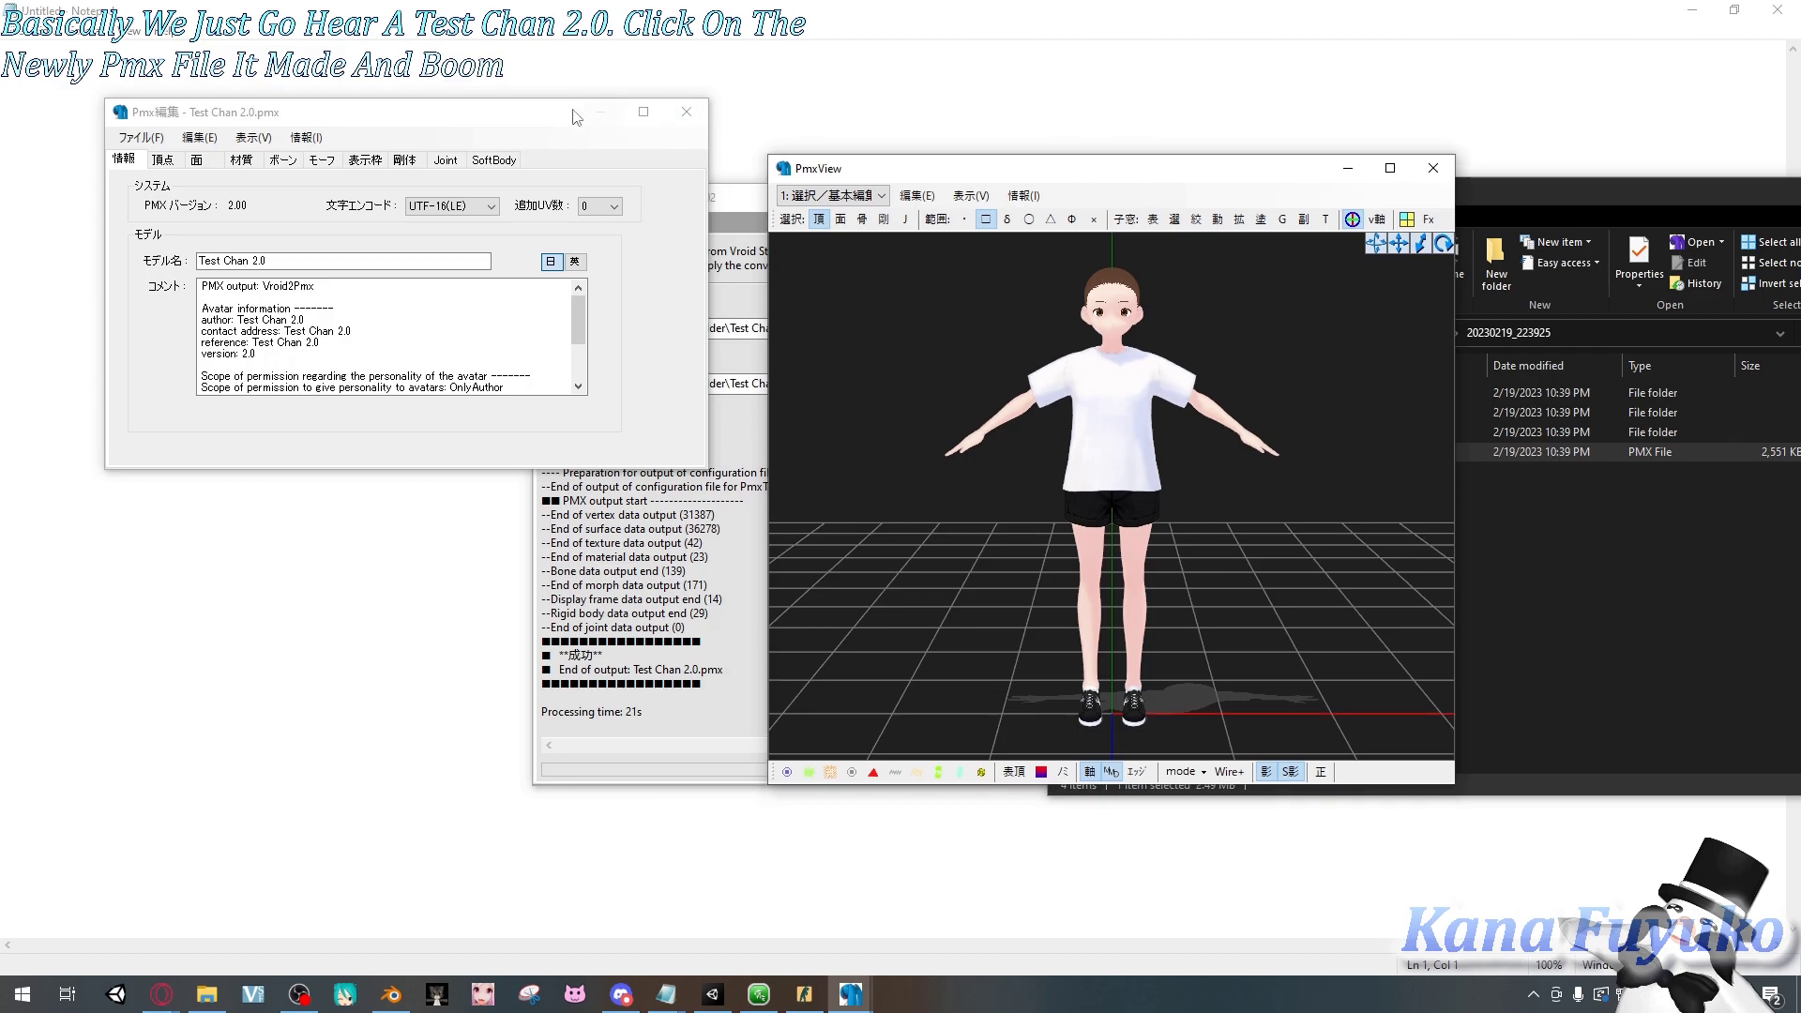
left_click_drag(576, 117, 626, 174)
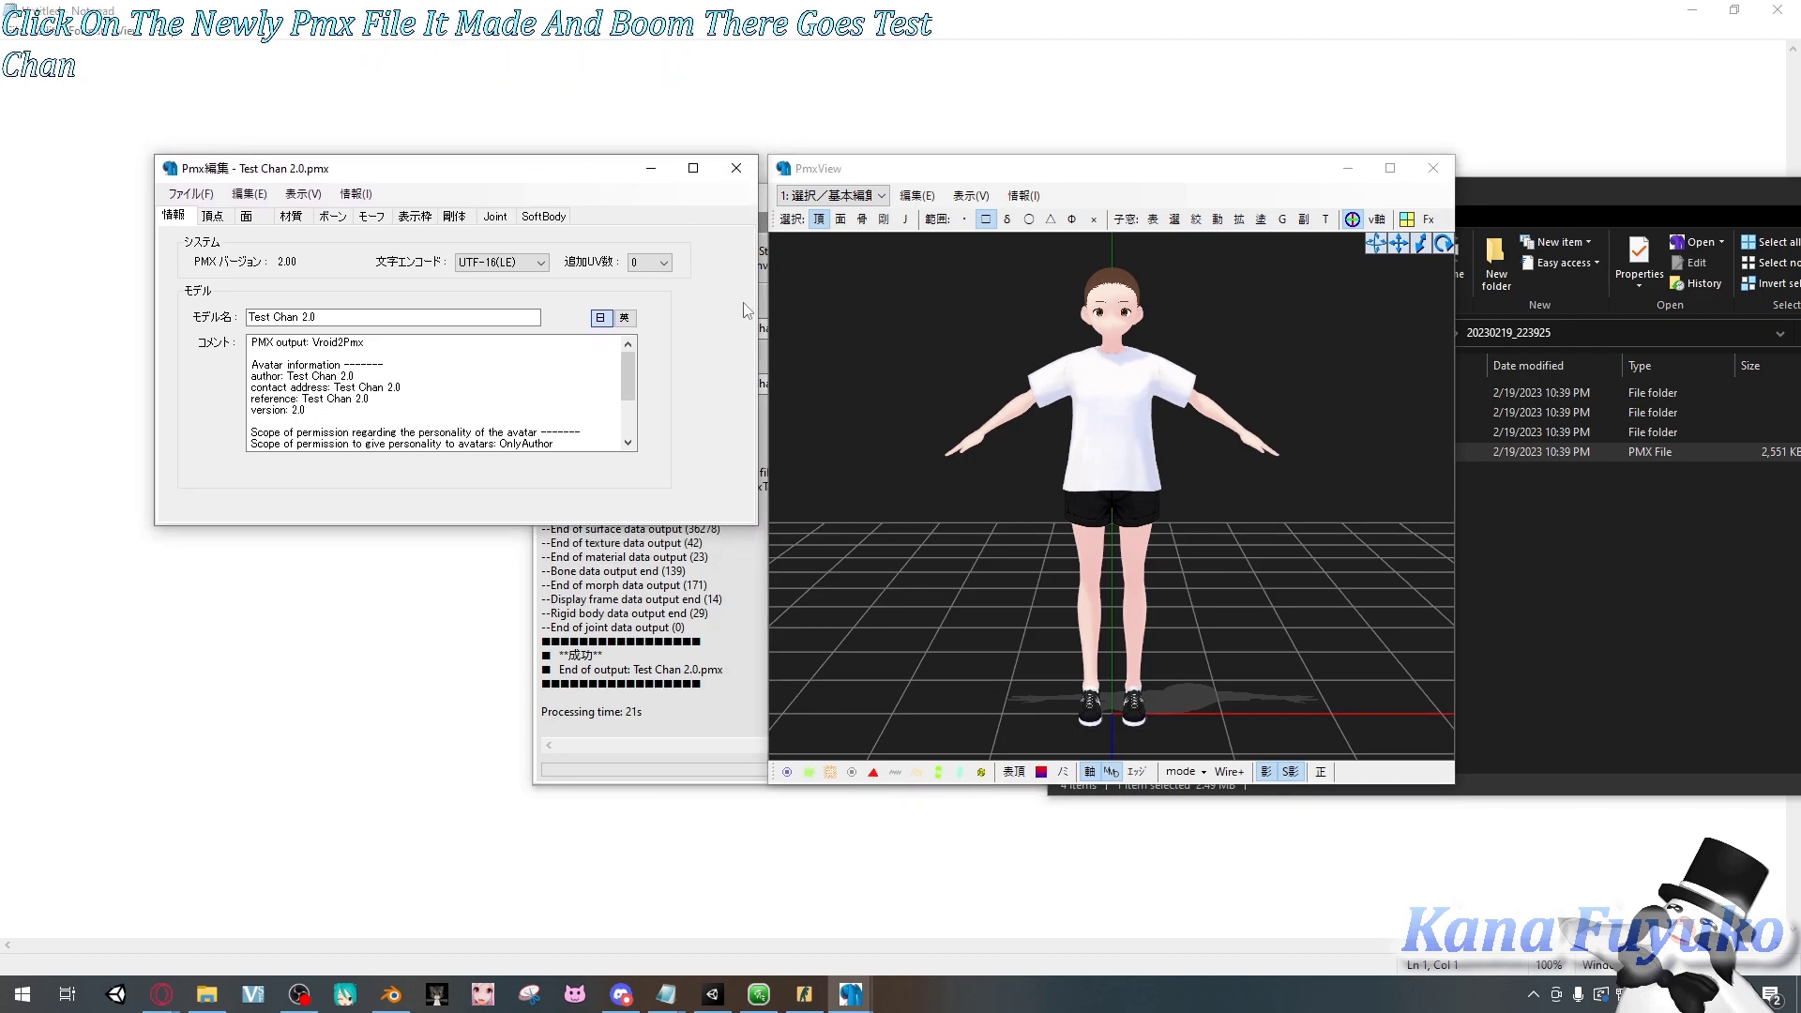
- Show the bones, rigid bodies and joints on the Test Chan 2.0 model and examine its upper body
right_click_drag(793, 403, 843, 581)
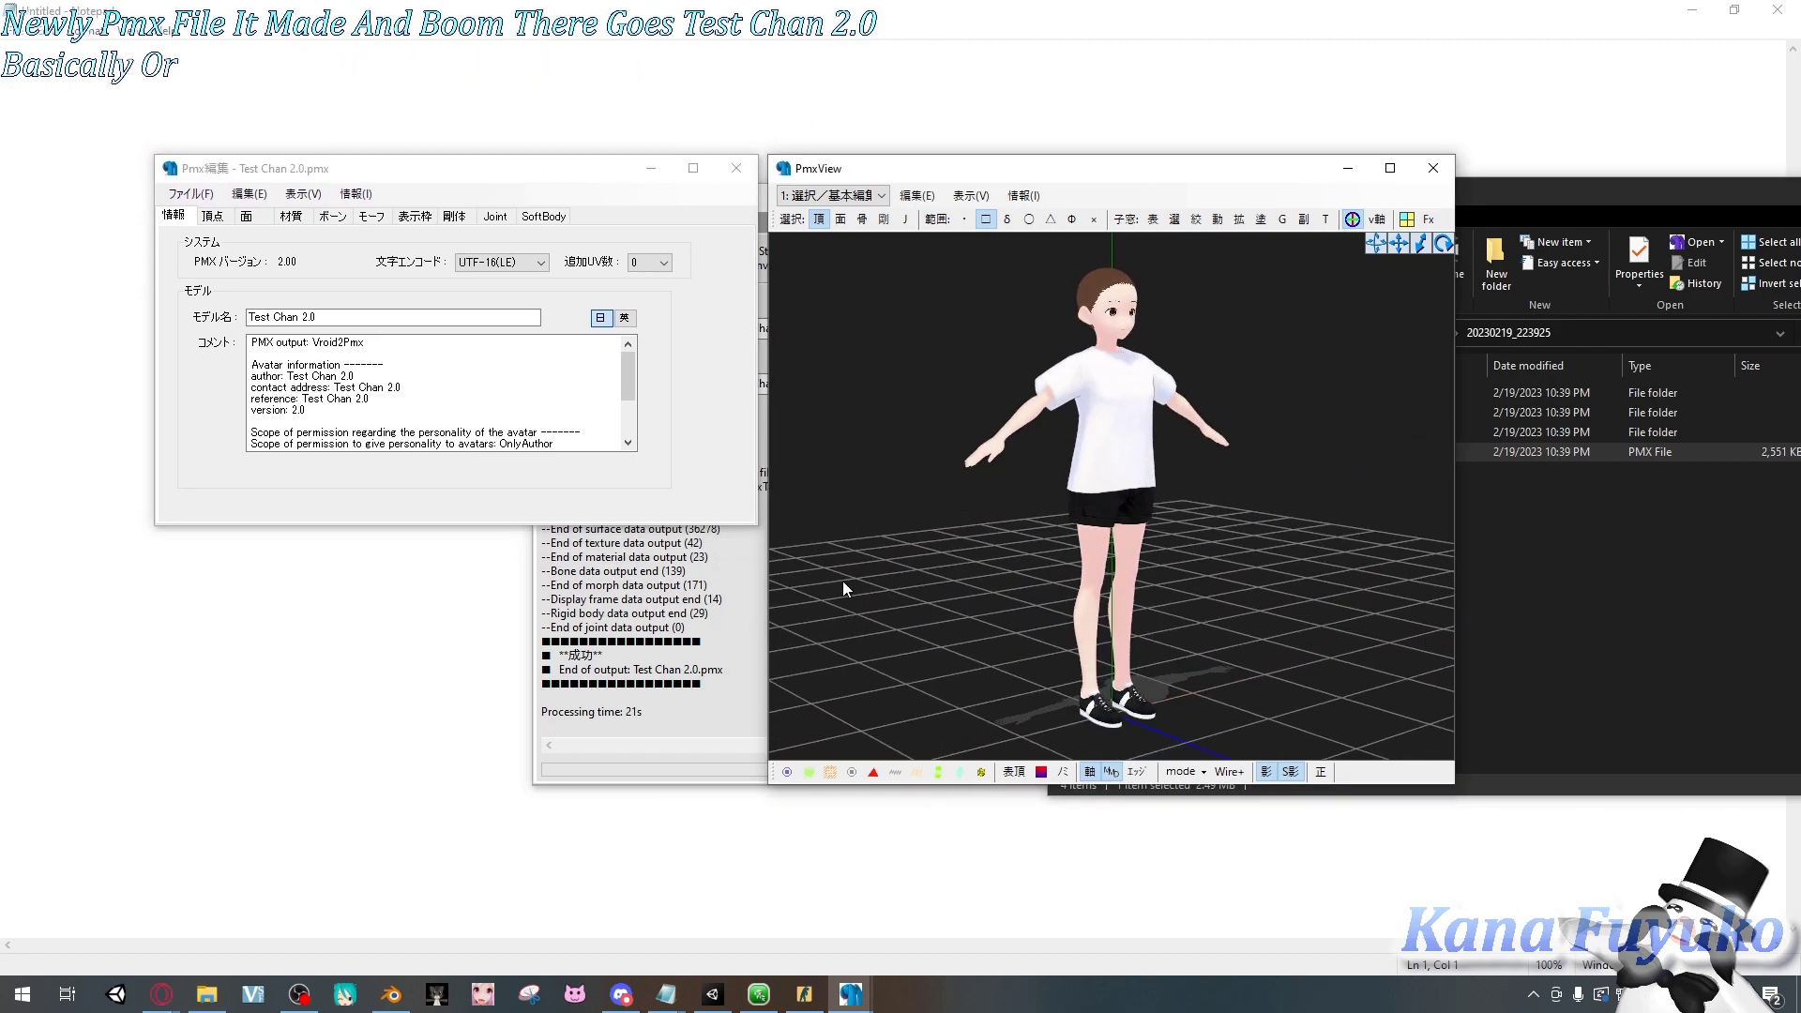
left_click(788, 772)
right_click_drag(966, 560, 932, 431)
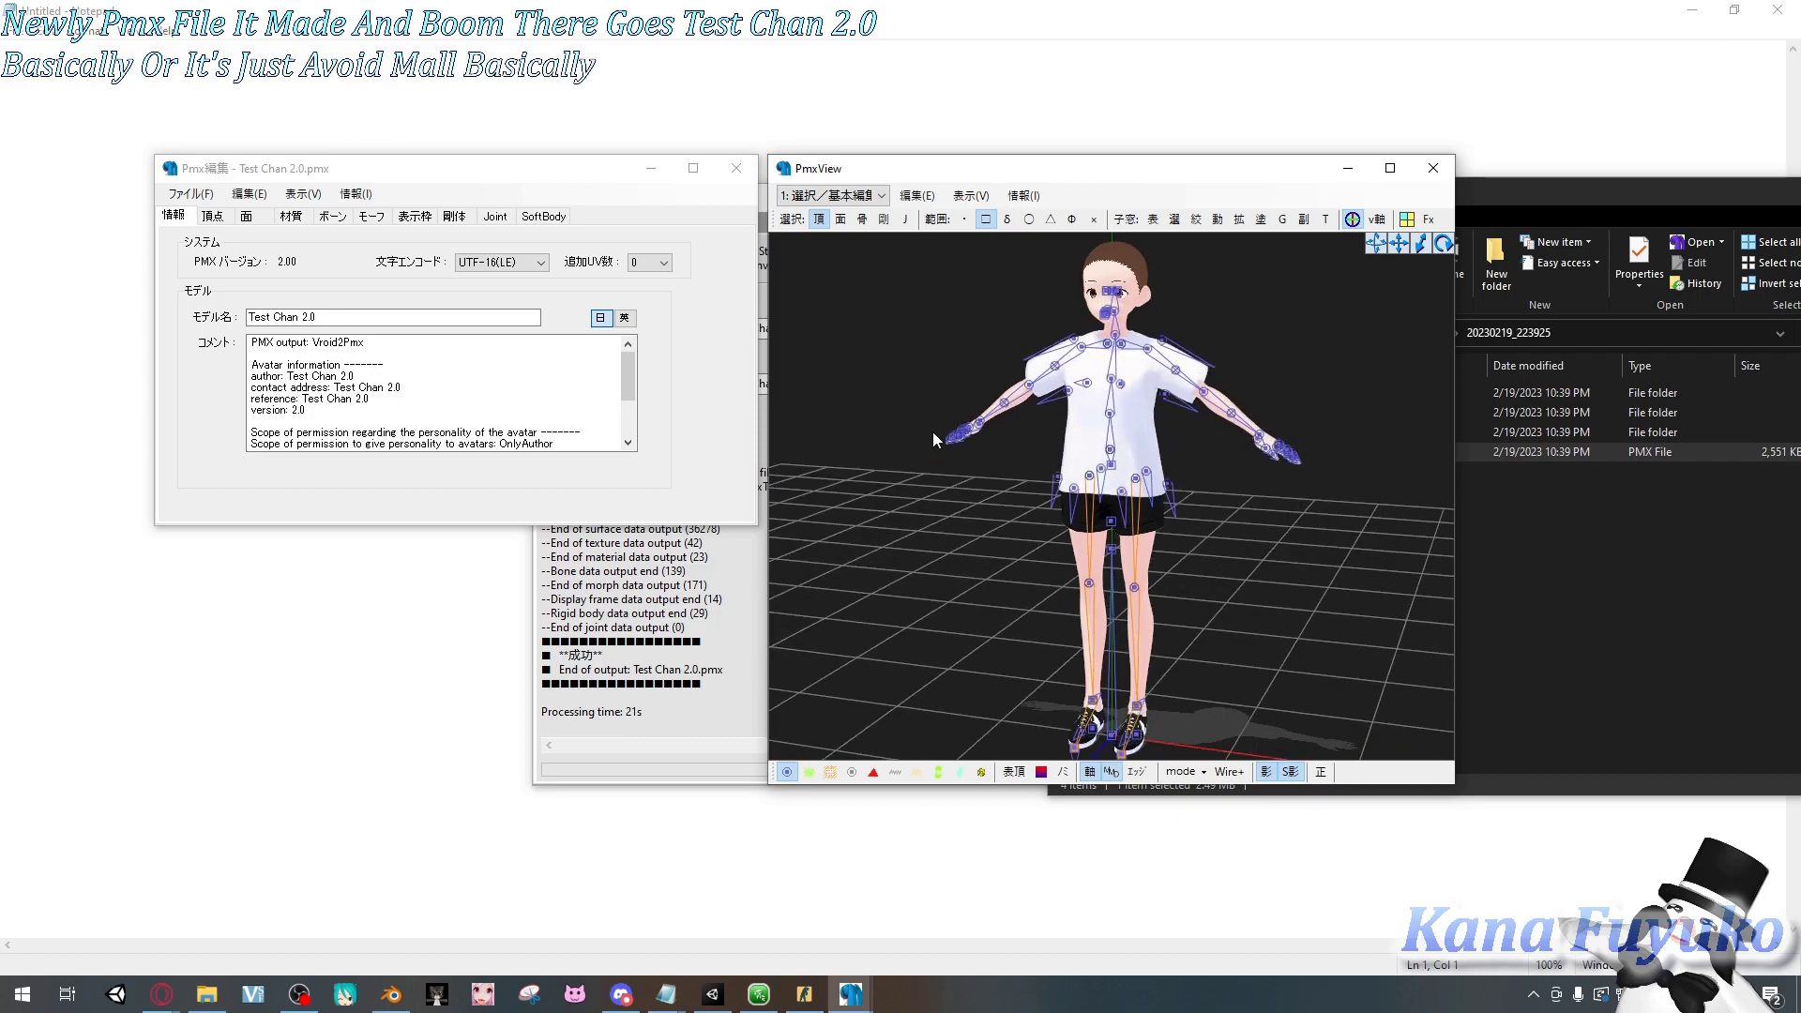
left_click(883, 219)
scroll(981, 392, "up", 2)
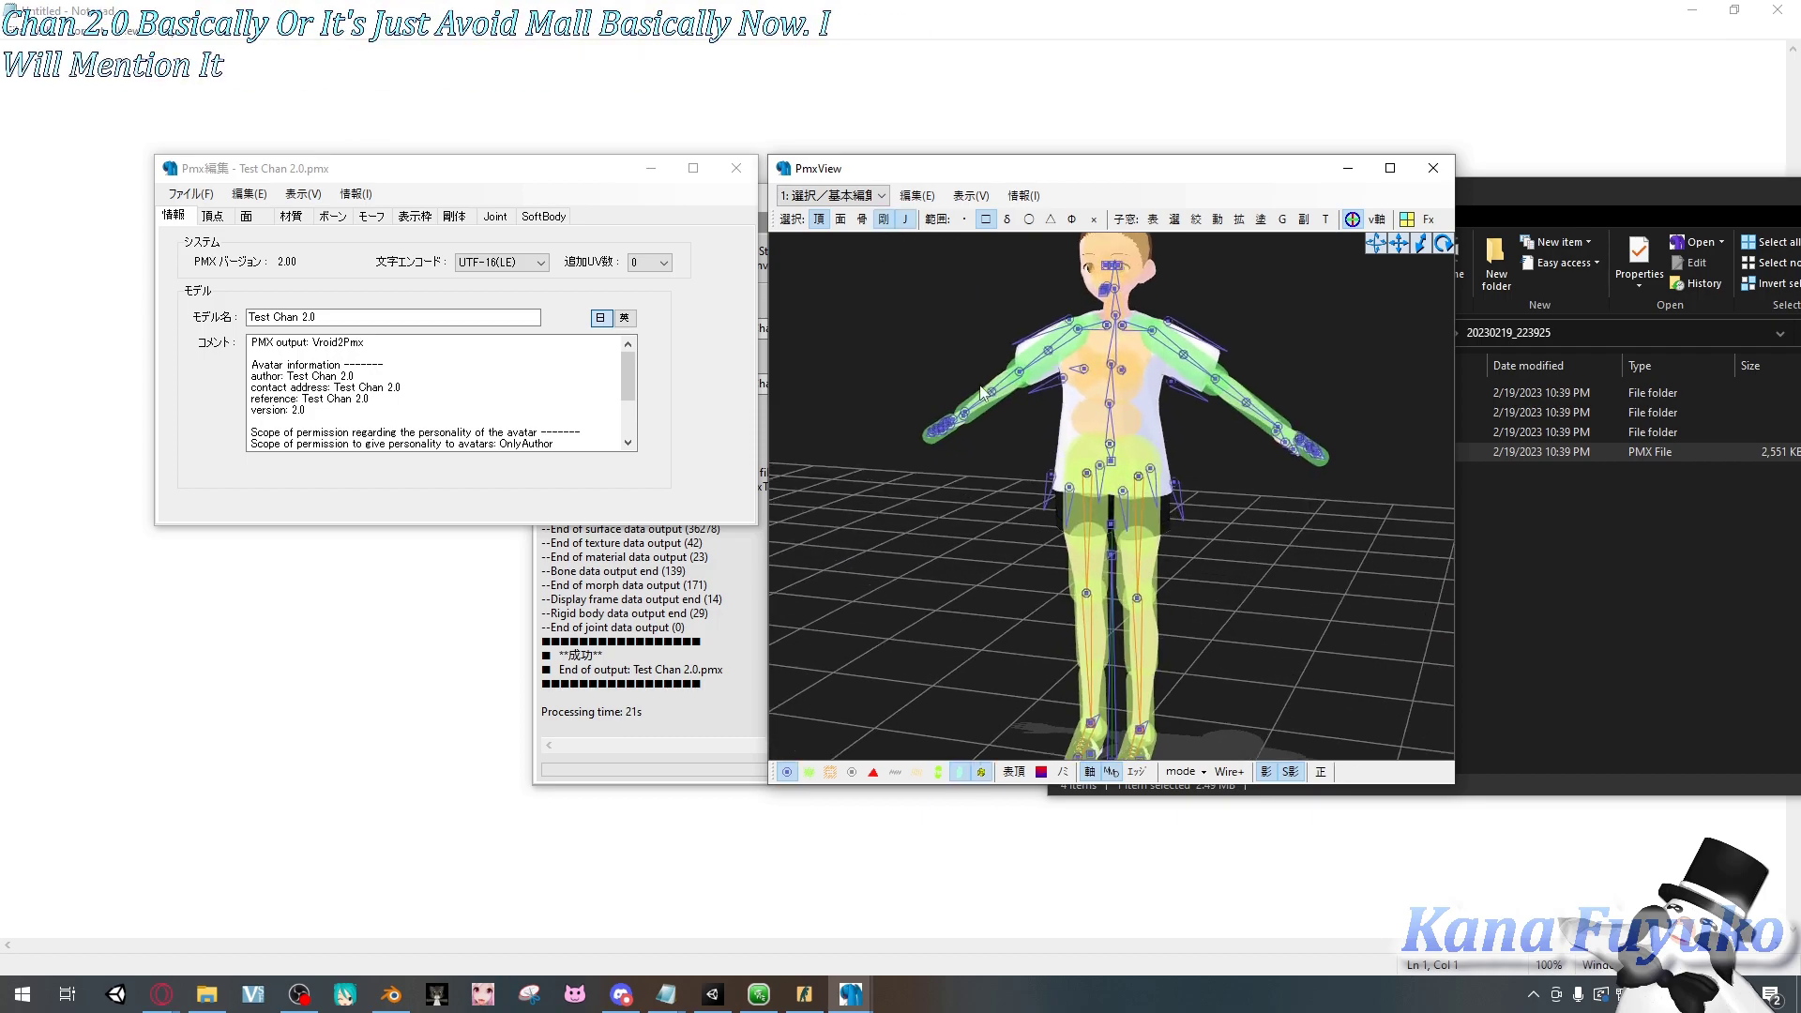
scroll(977, 425, "up", 5)
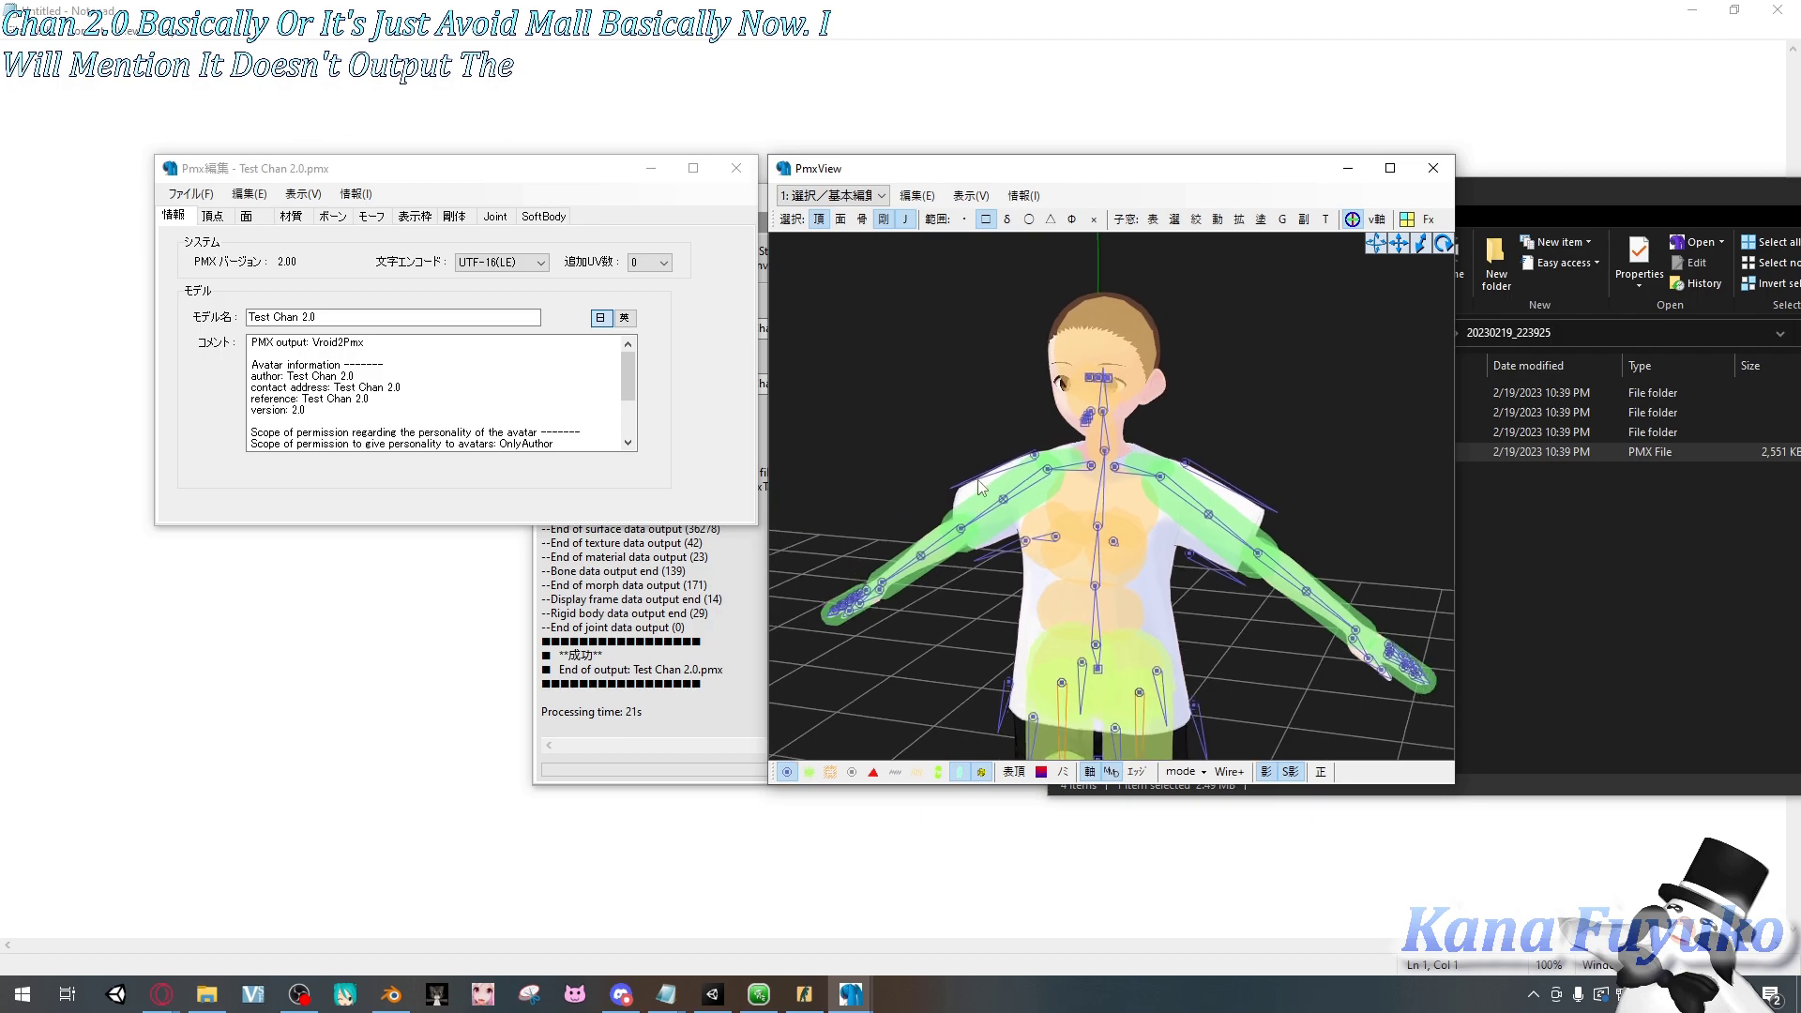
right_click_drag(977, 480, 1022, 479)
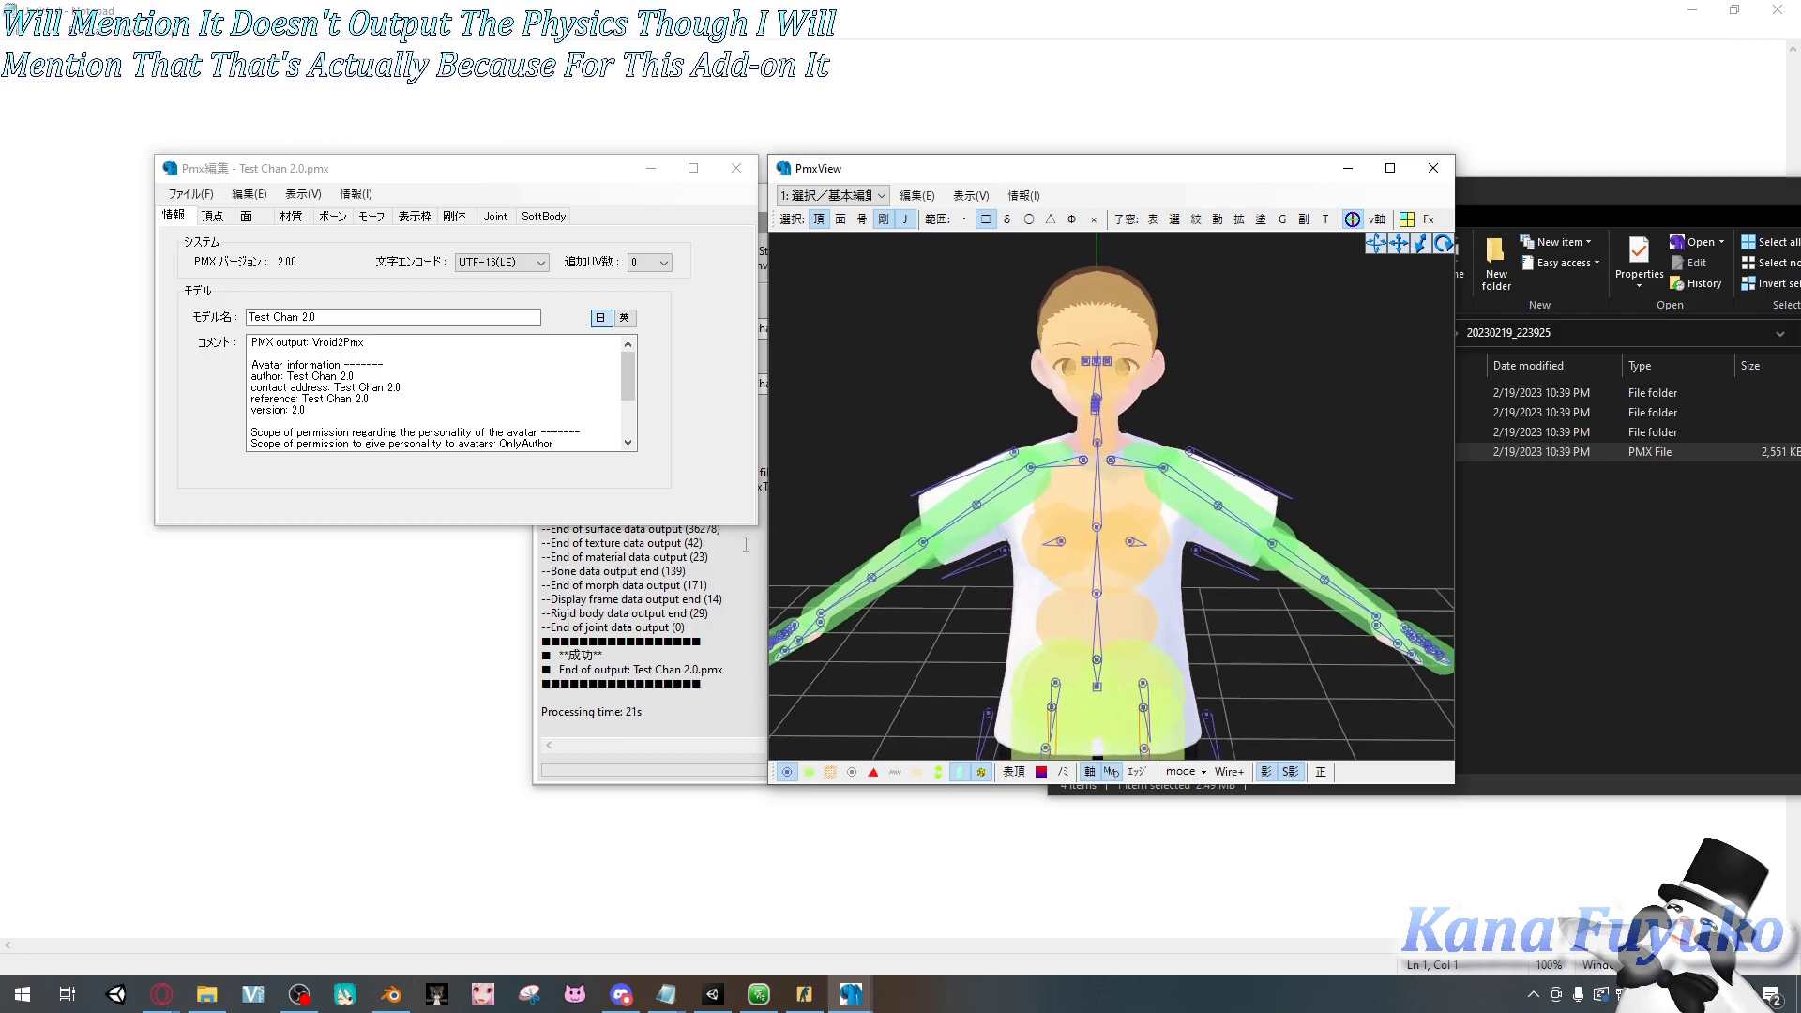
mouse_move(884, 497)
right_mouse_down()
mouse_move(992, 453)
mouse_move(884, 527)
right_mouse_up()
scroll(938, 436, "up", 3)
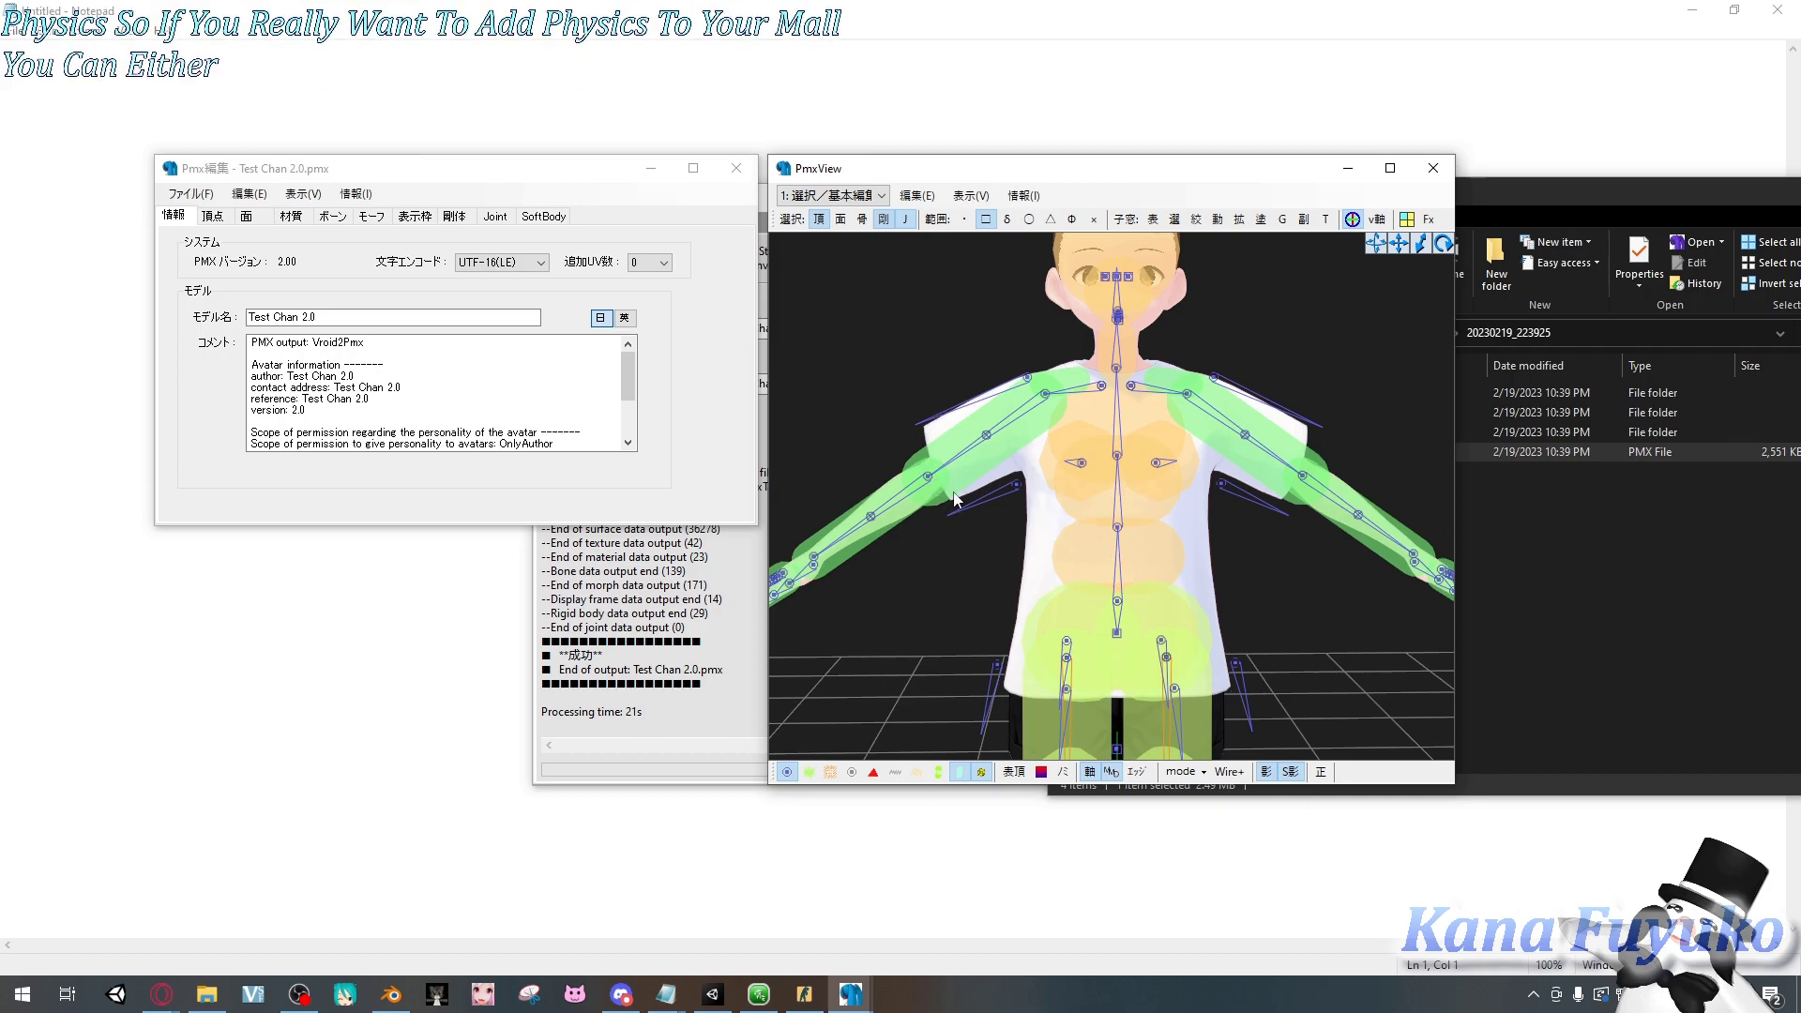
right_click_drag(995, 405, 976, 446)
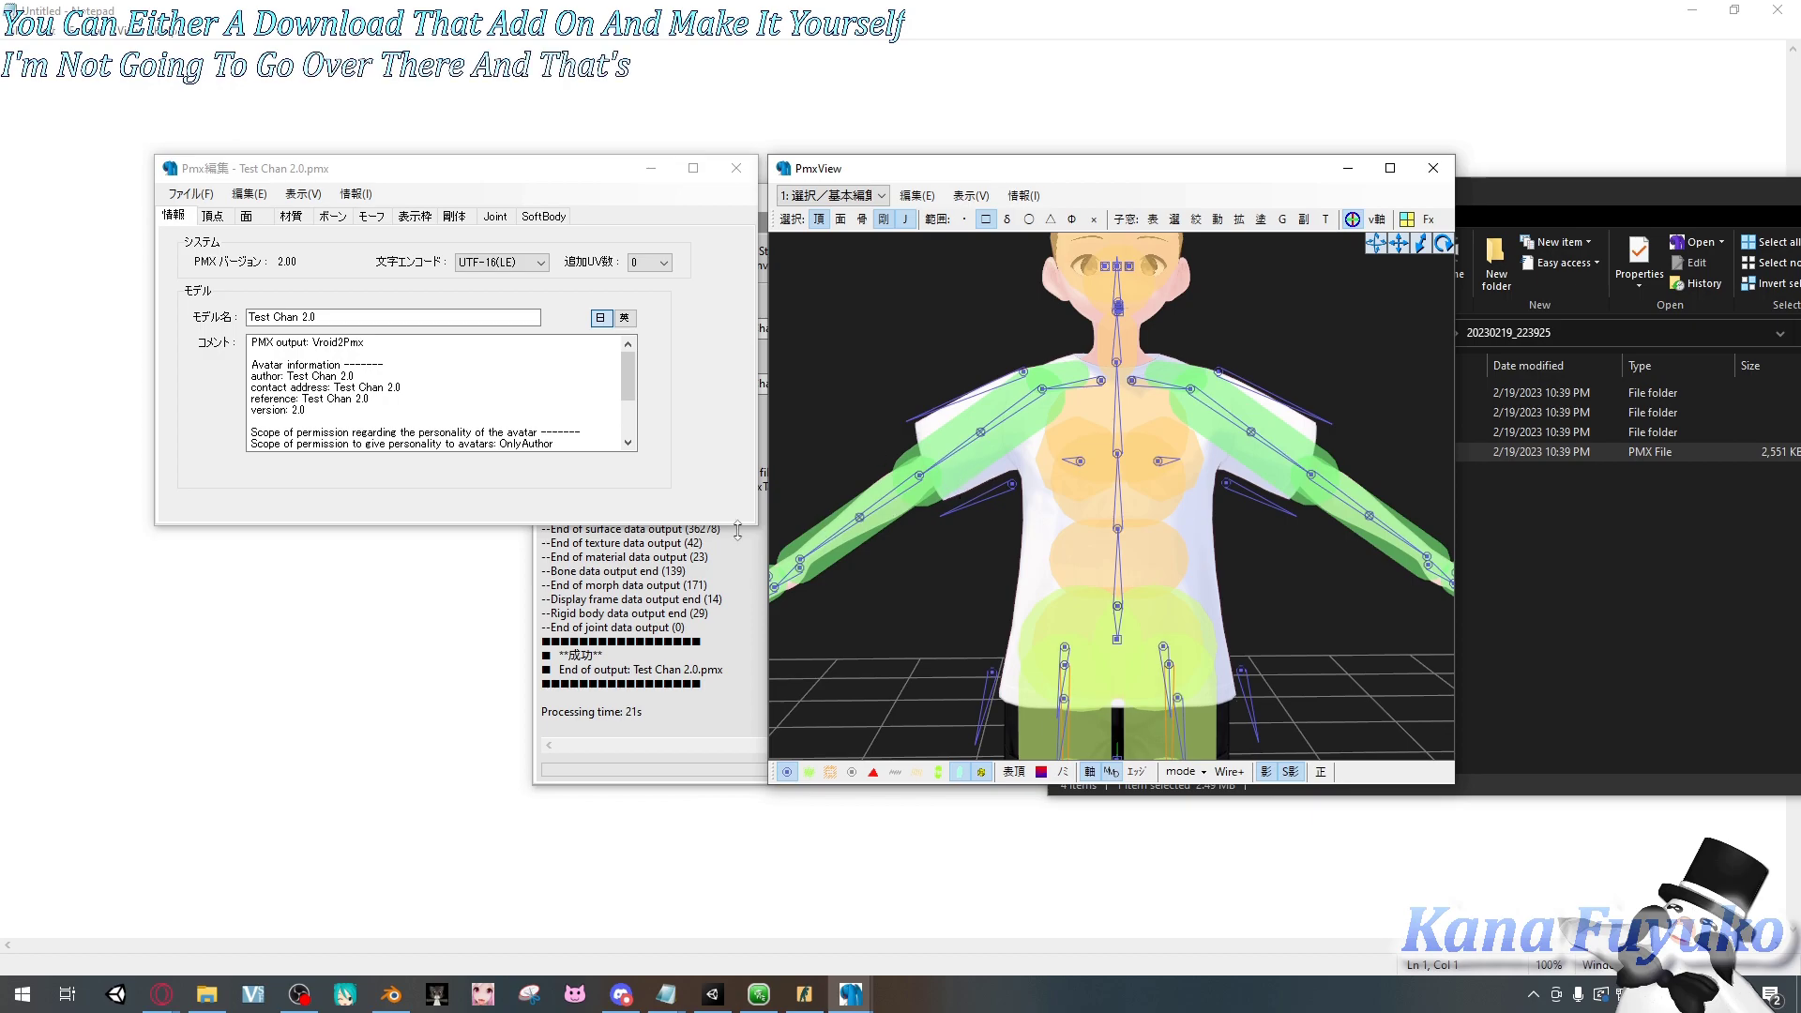
- Try creating a base rigid body with a connecting joint from the bone beside the shirt hem, and undo it
right_click_drag(909, 509, 840, 563)
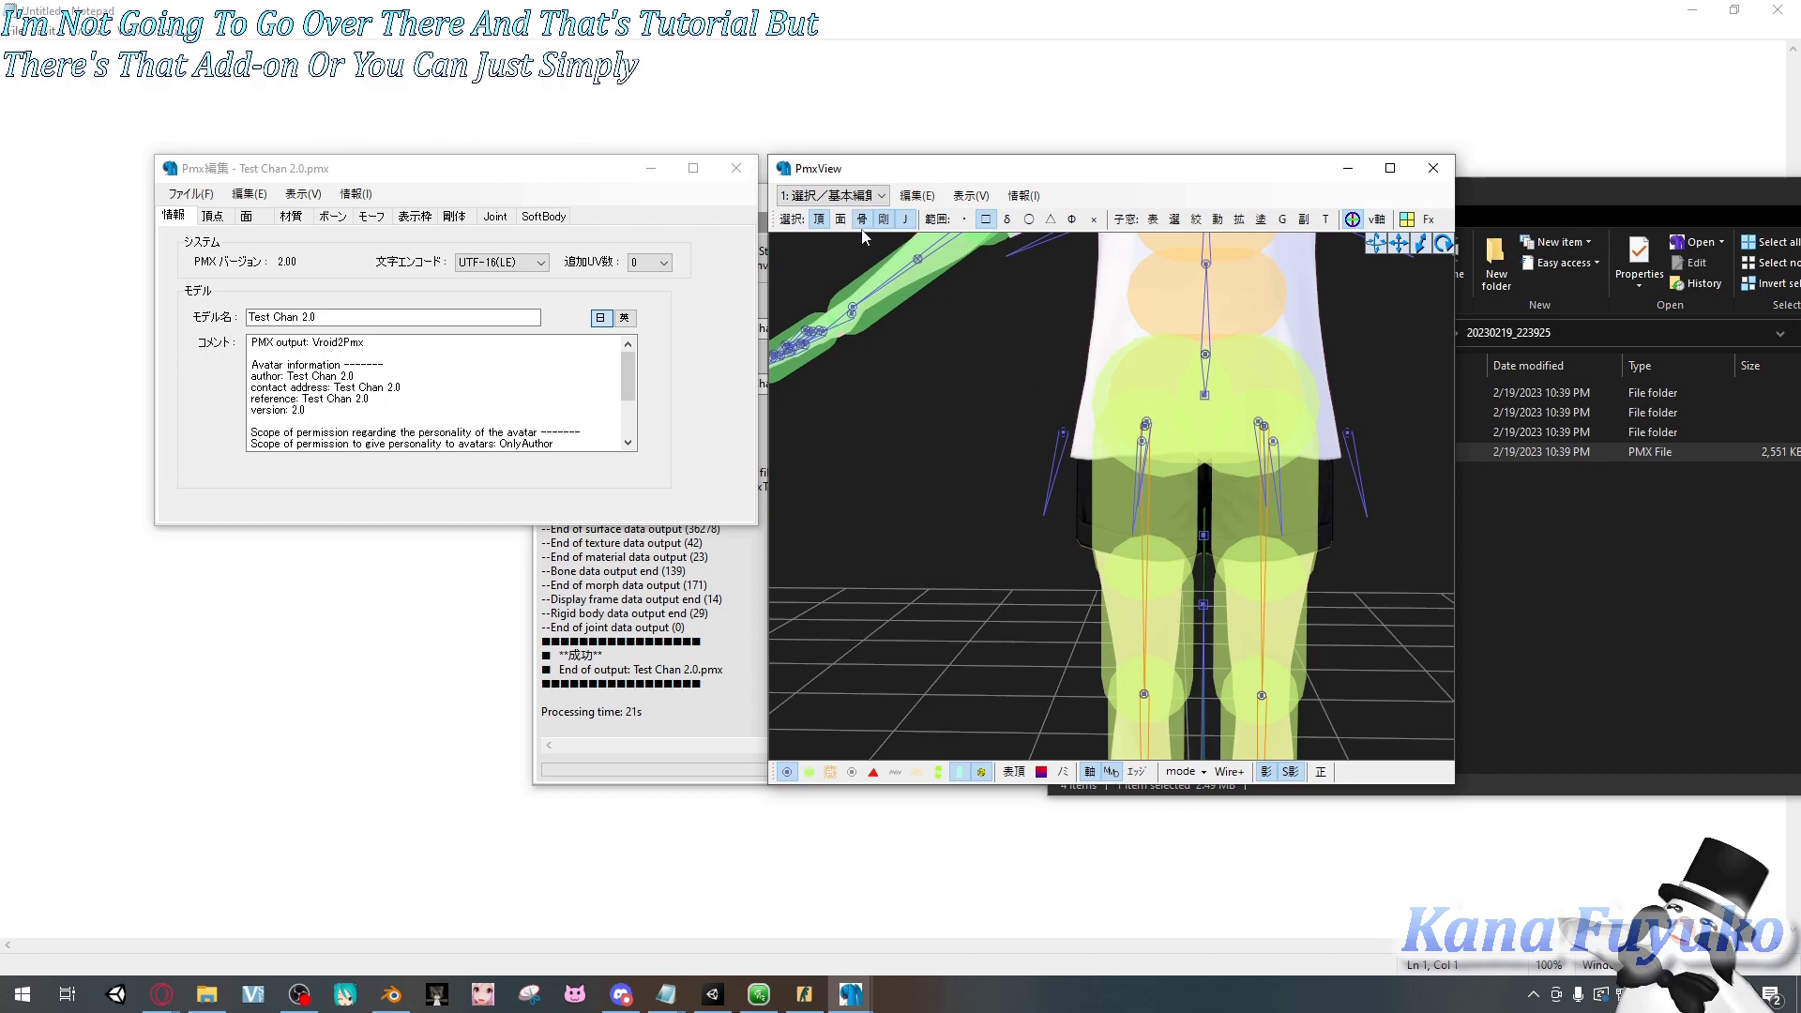
left_click_drag(1065, 454, 1067, 456)
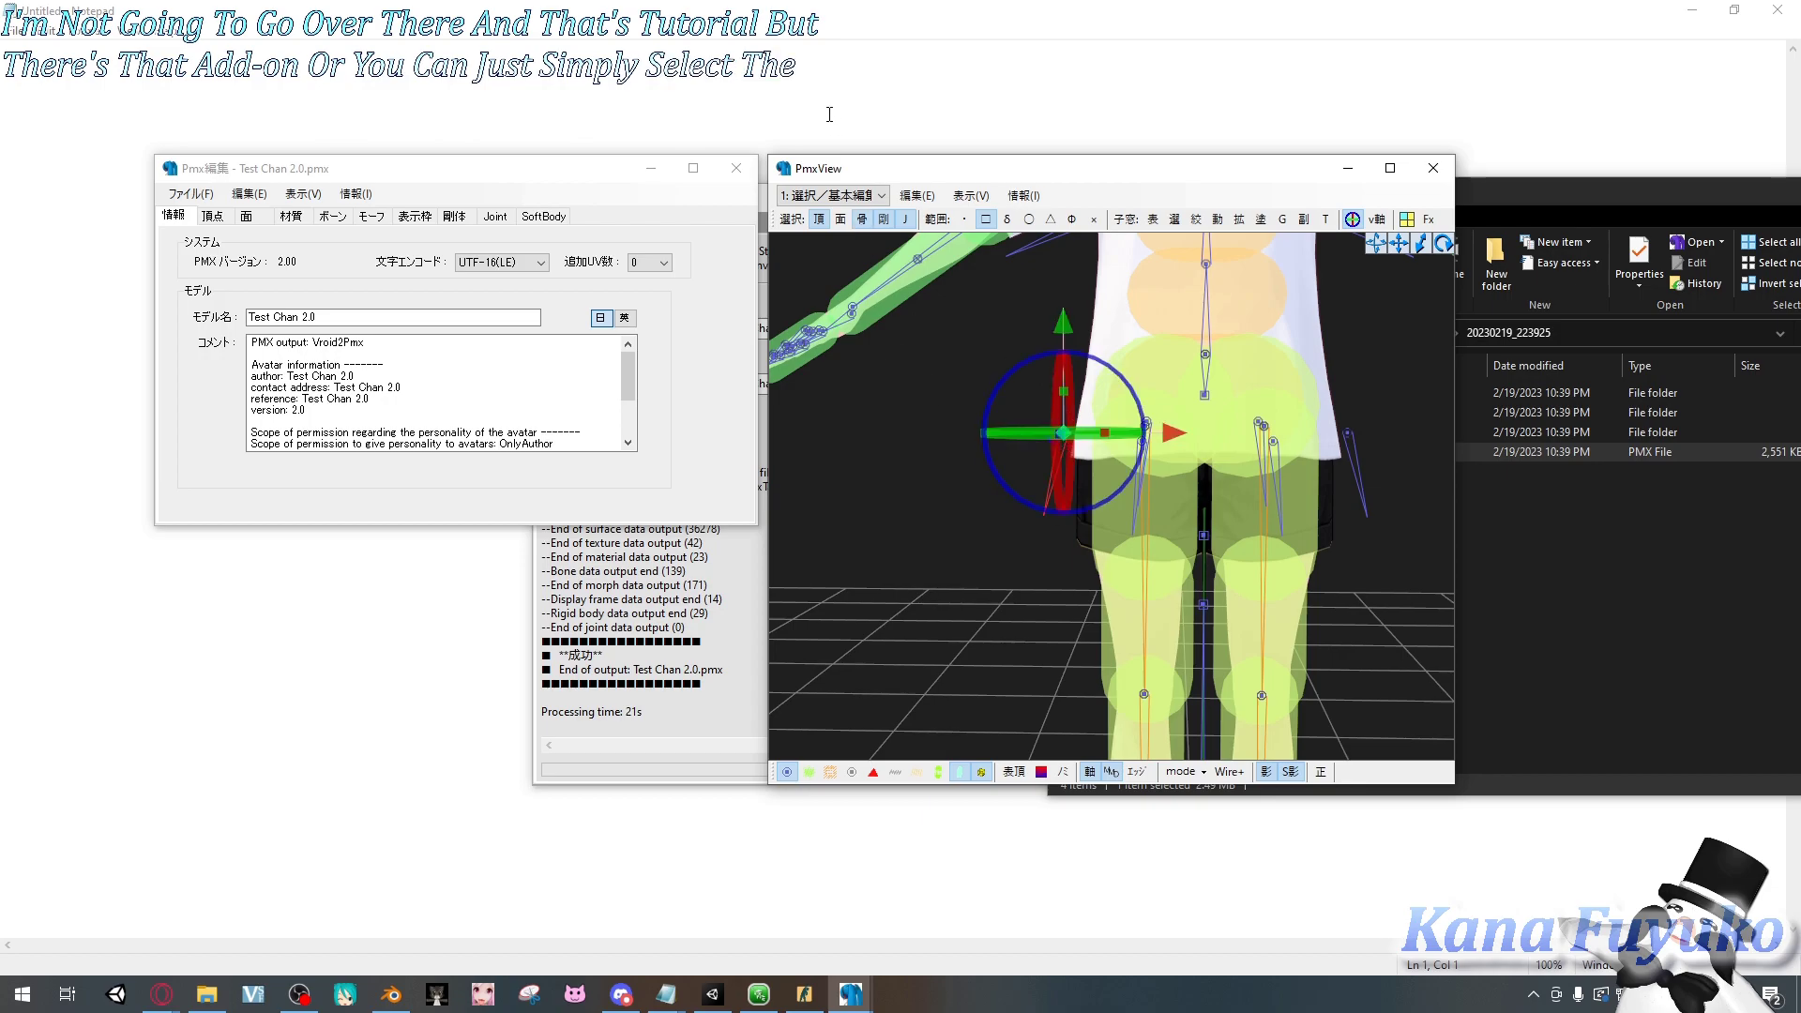
left_click(926, 197)
mouse_move(1013, 453)
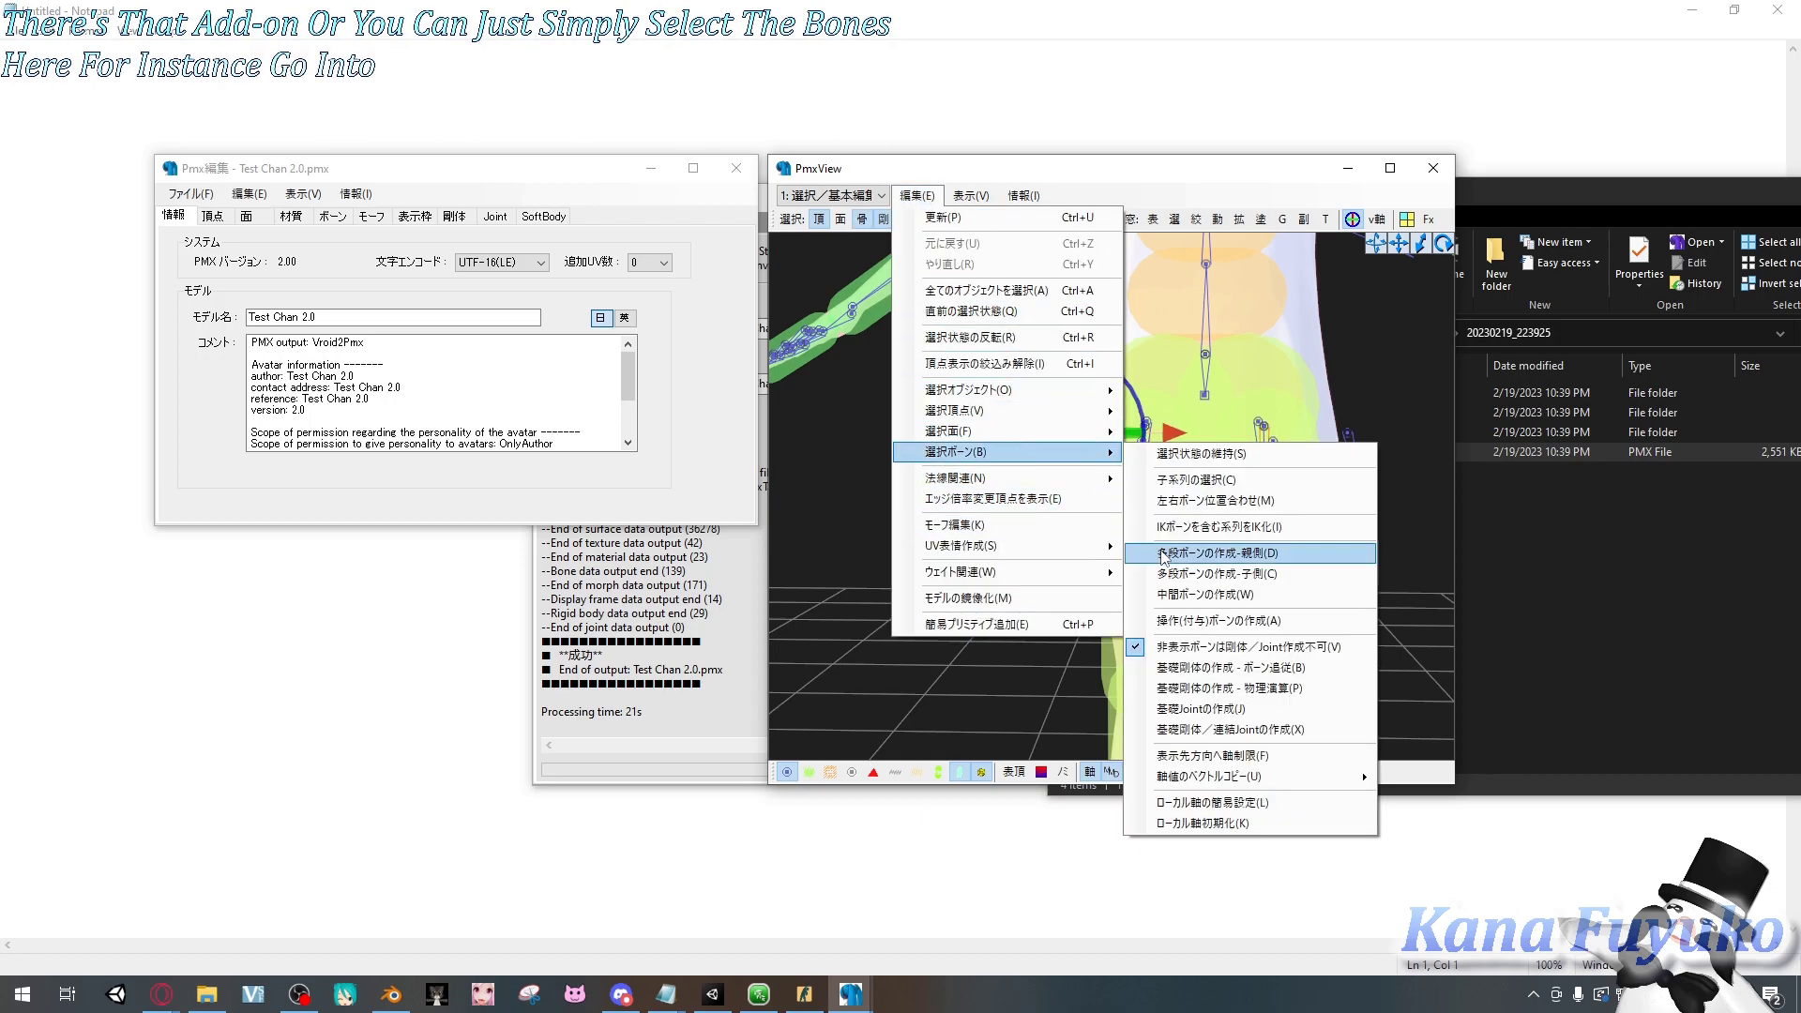
left_click(1265, 730)
left_click(972, 561)
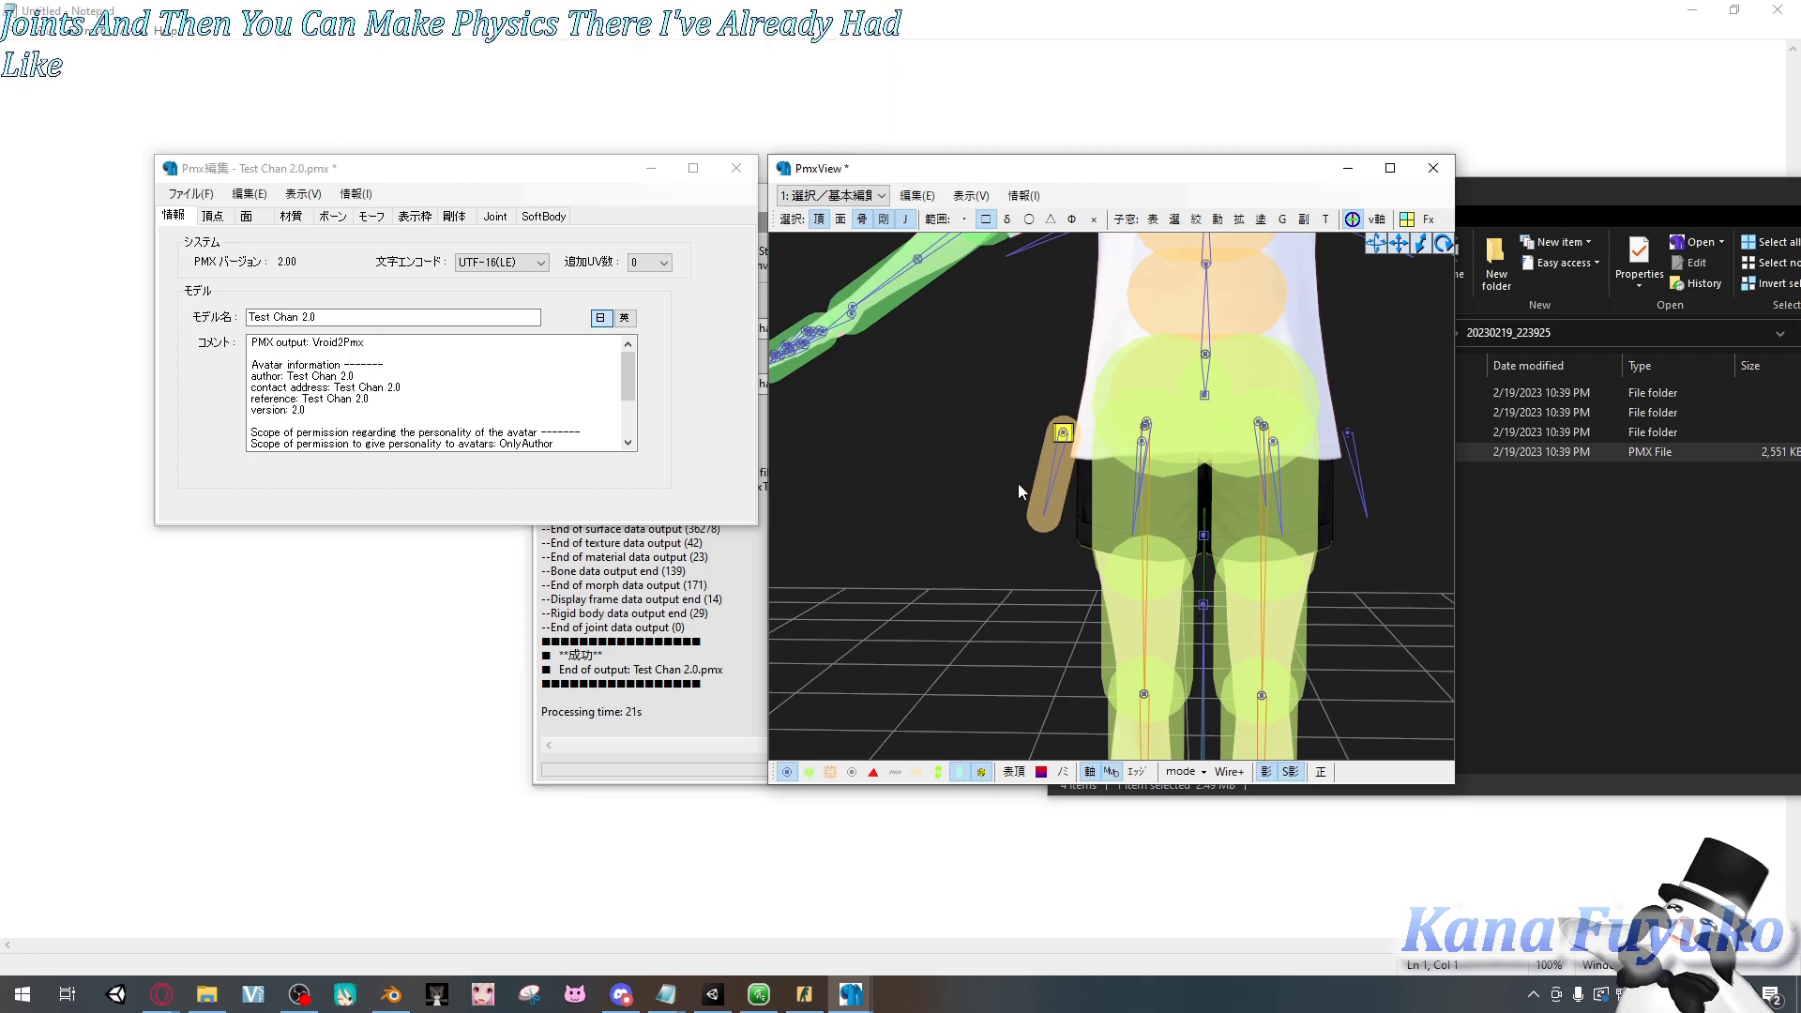
key("ctrl+z")
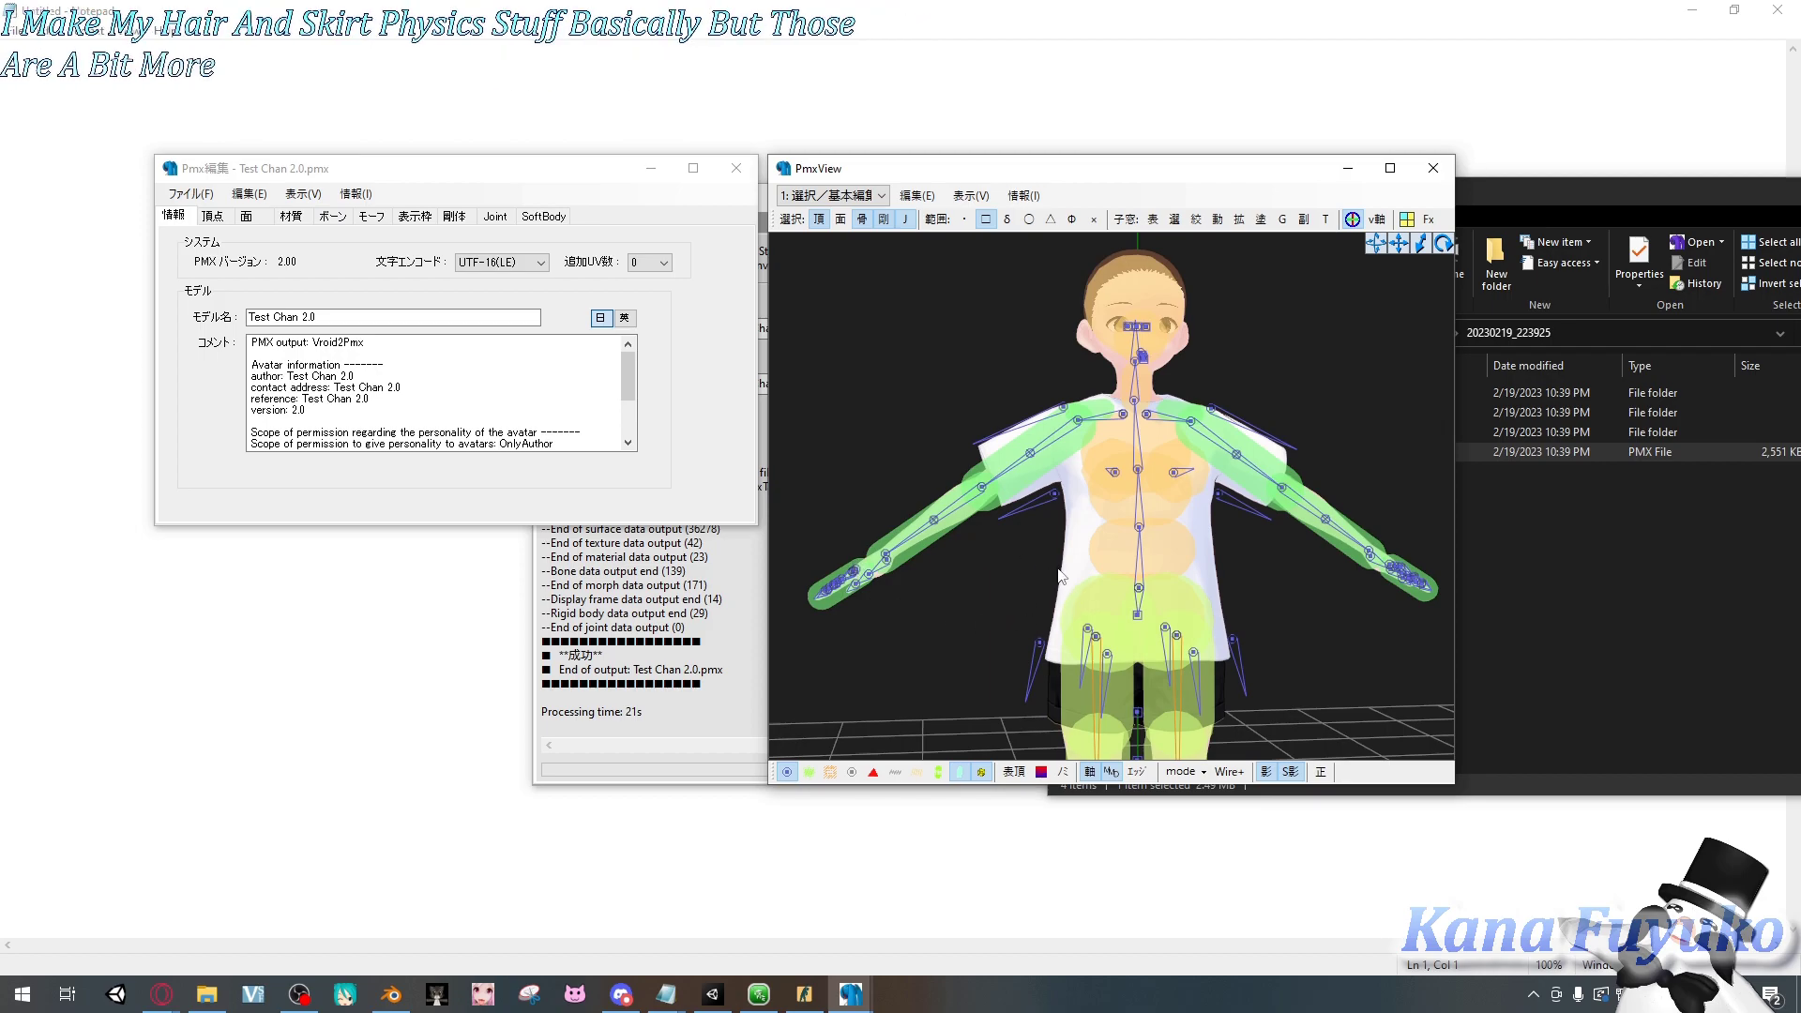
- Open the model in TransformView with the physics mode running and its bones displayed
right_click_drag(987, 536, 921, 470)
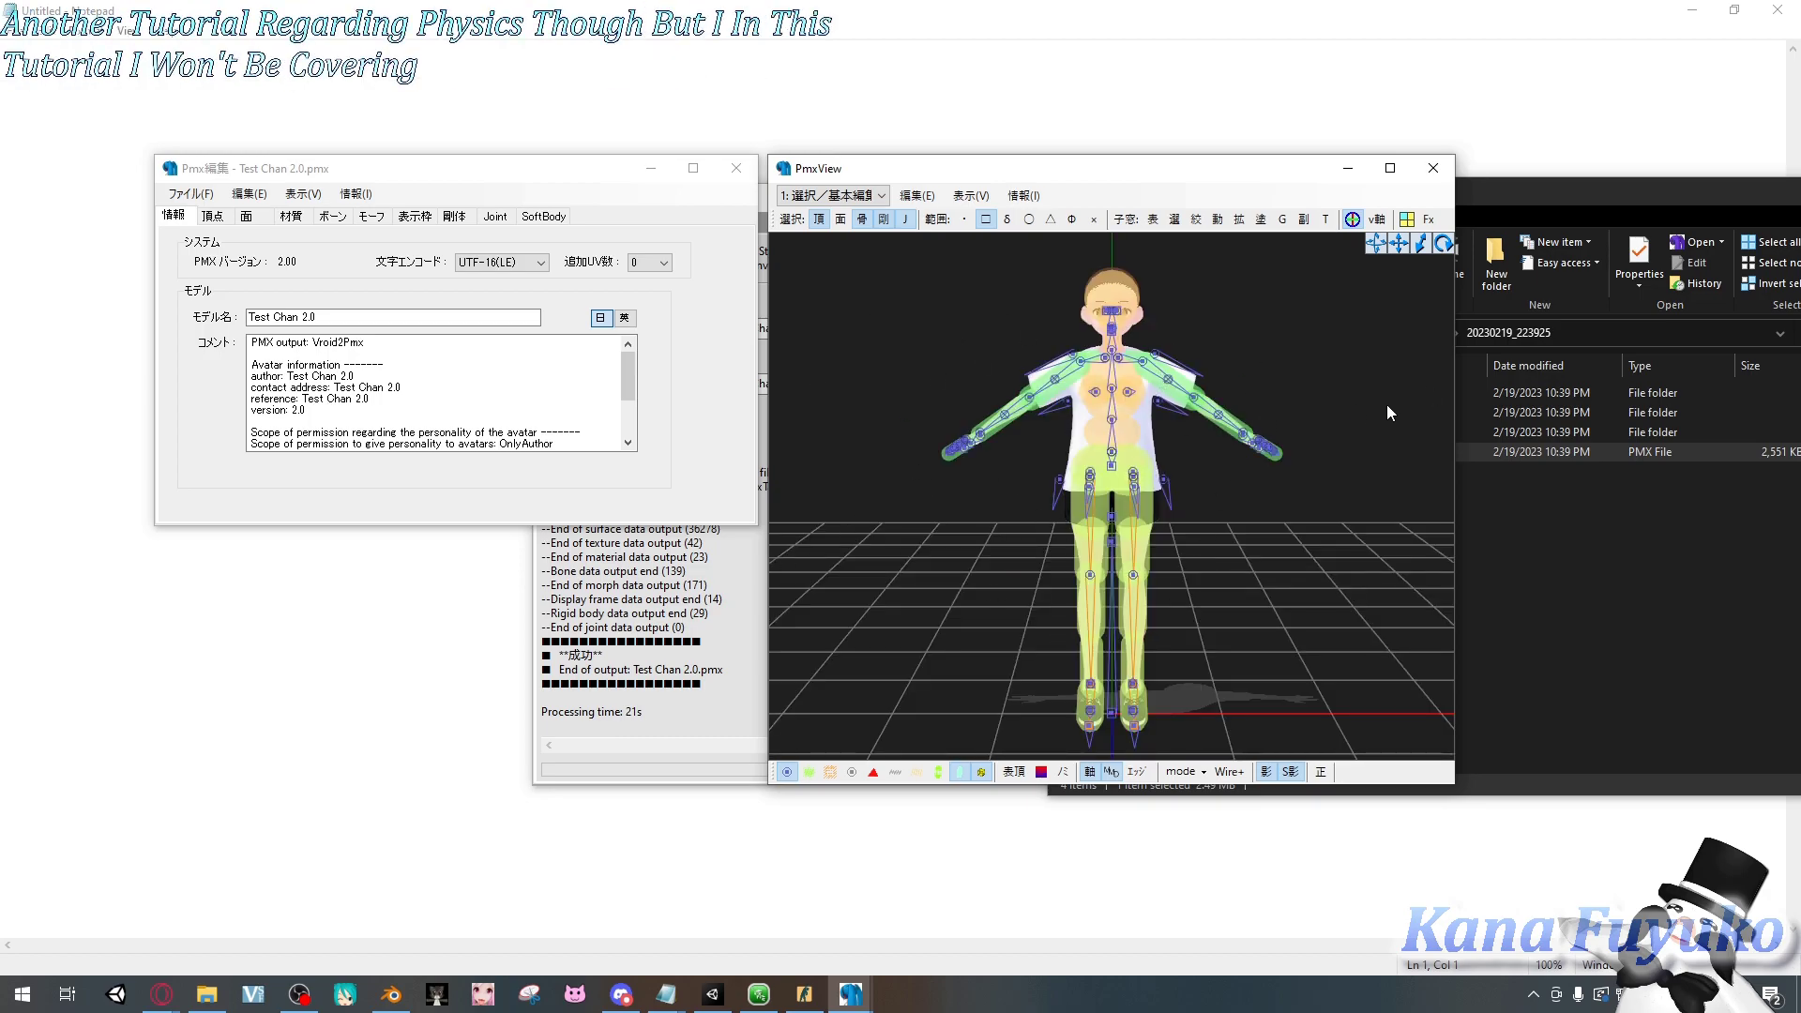
right_click_drag(942, 441, 825, 492)
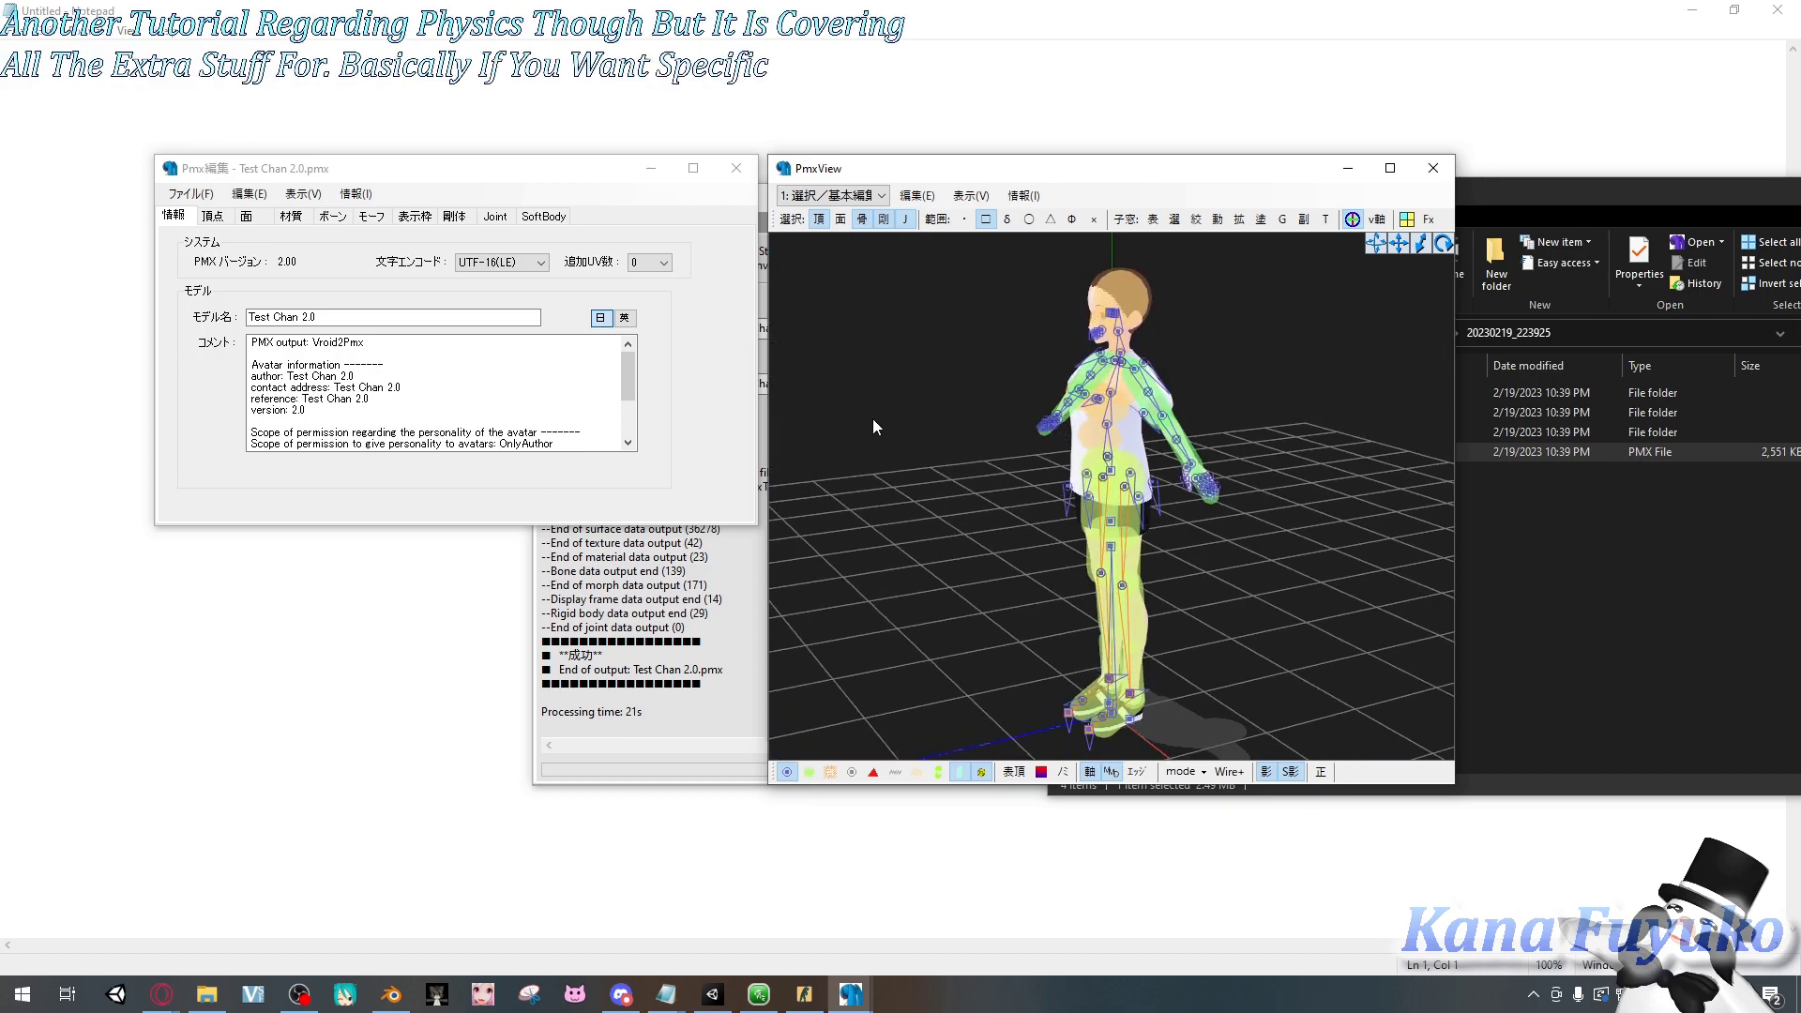
right_click_drag(873, 427, 987, 388)
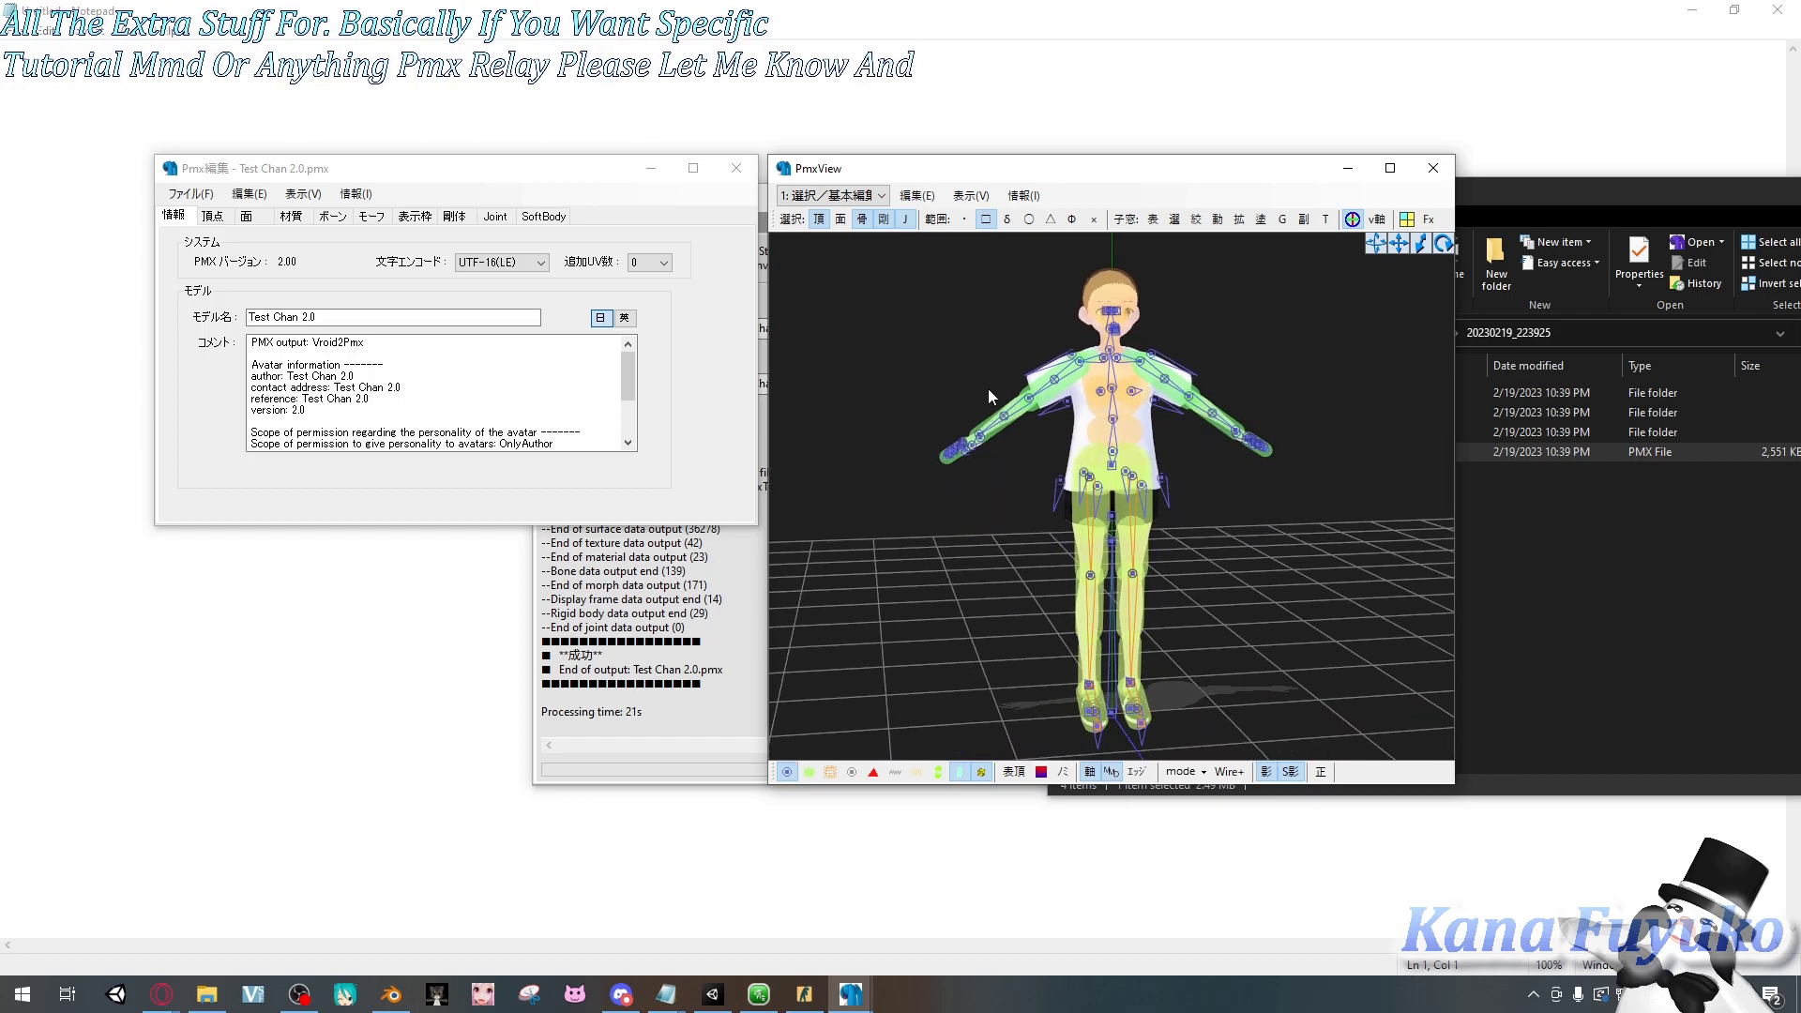
left_click(1331, 223)
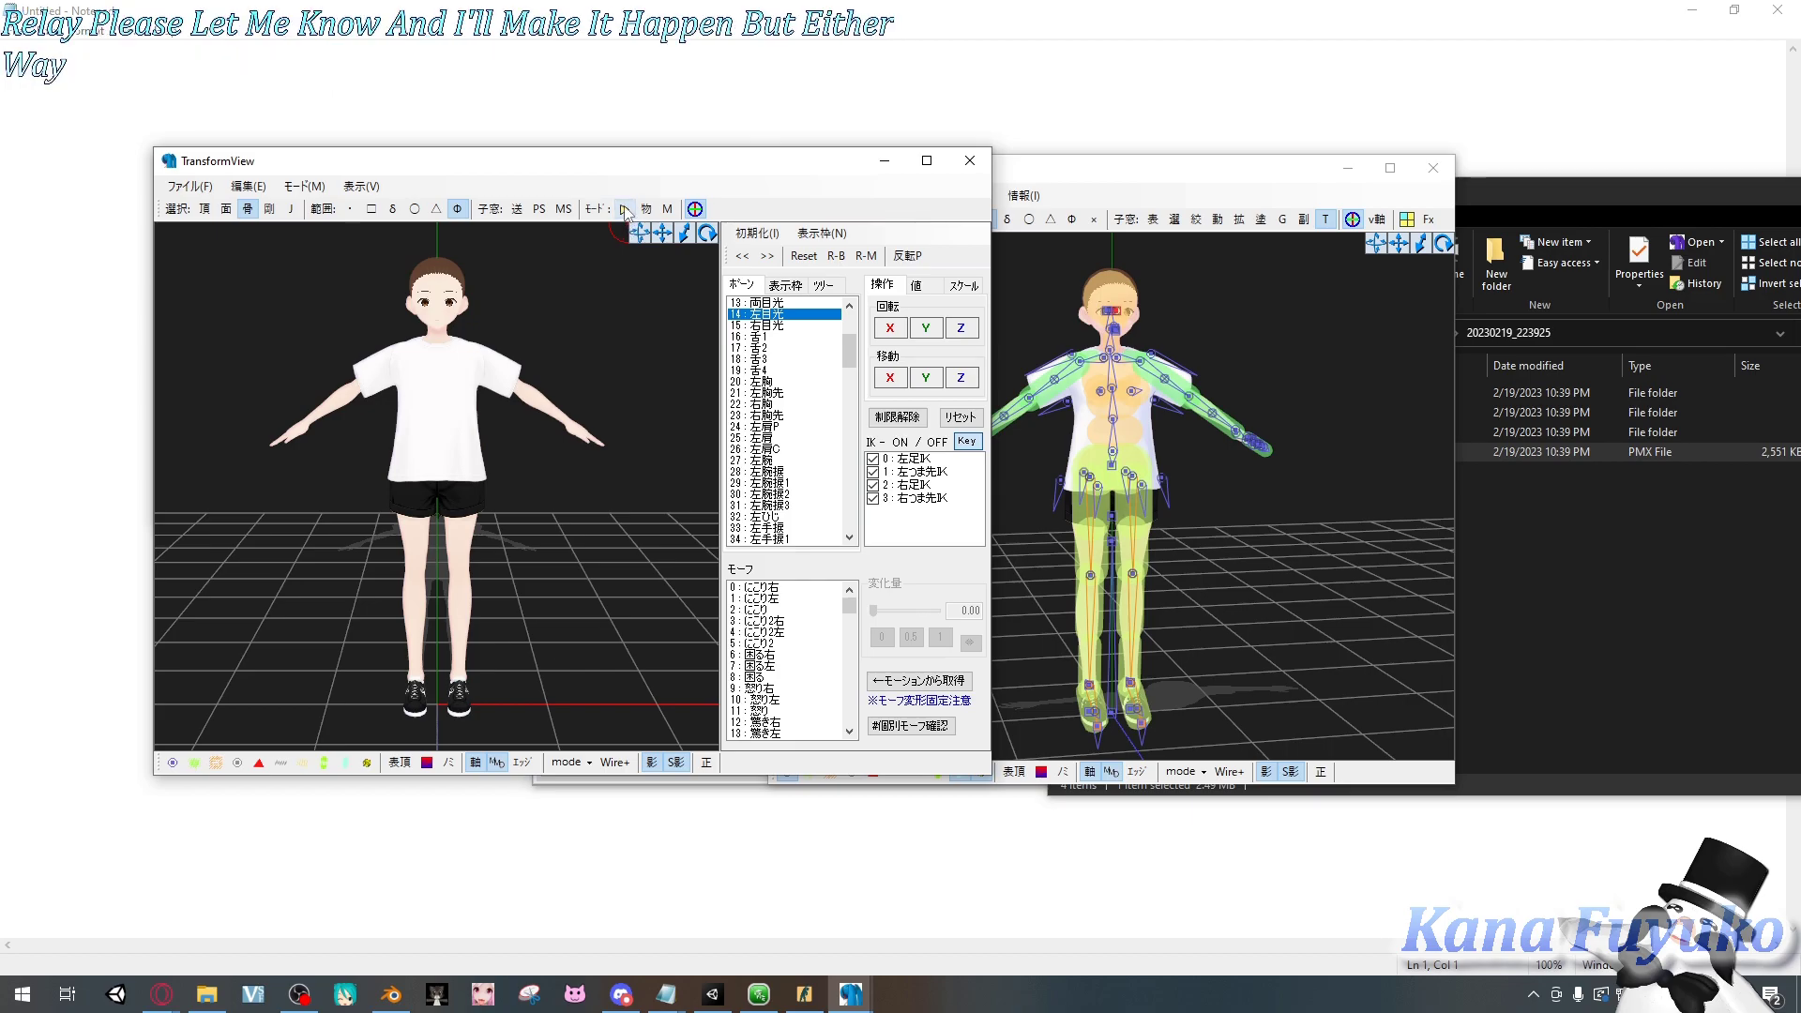
left_click(625, 209)
left_click(173, 763)
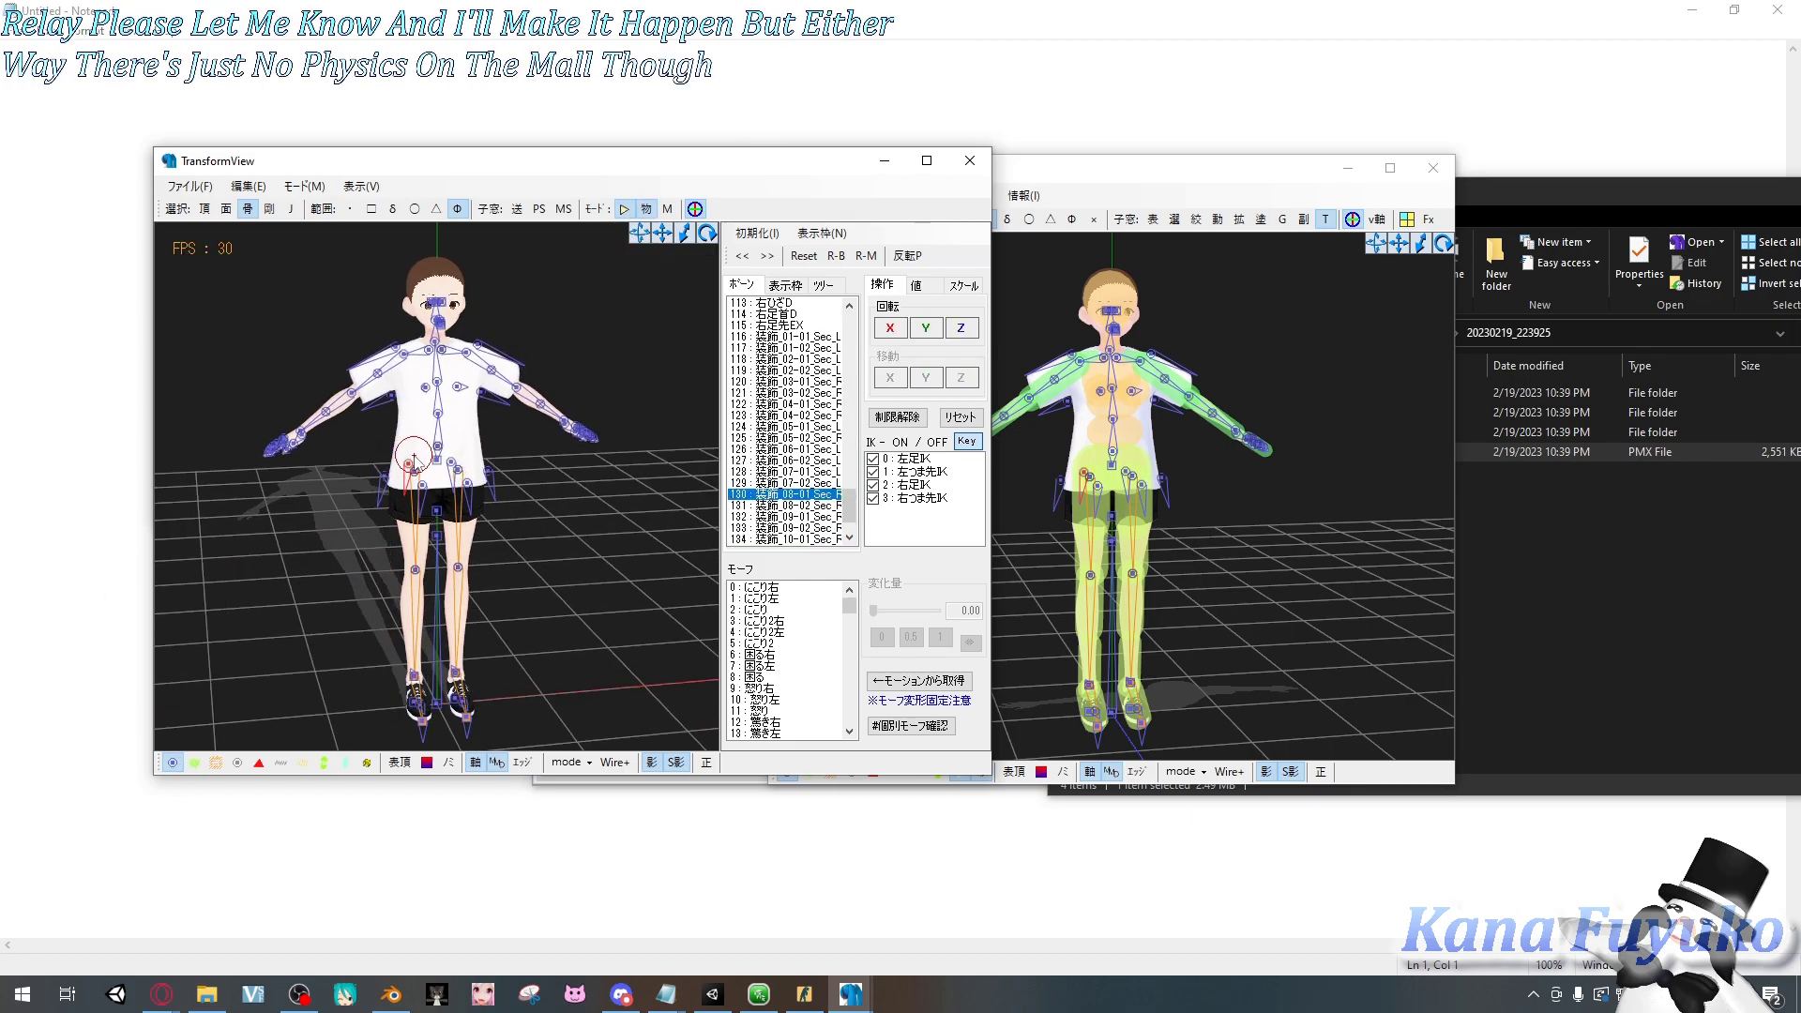
- Test the rig by lowering the body with the グルーブ bone and rotating the right forearm
left_click(450, 512)
left_click_drag(450, 512, 474, 586)
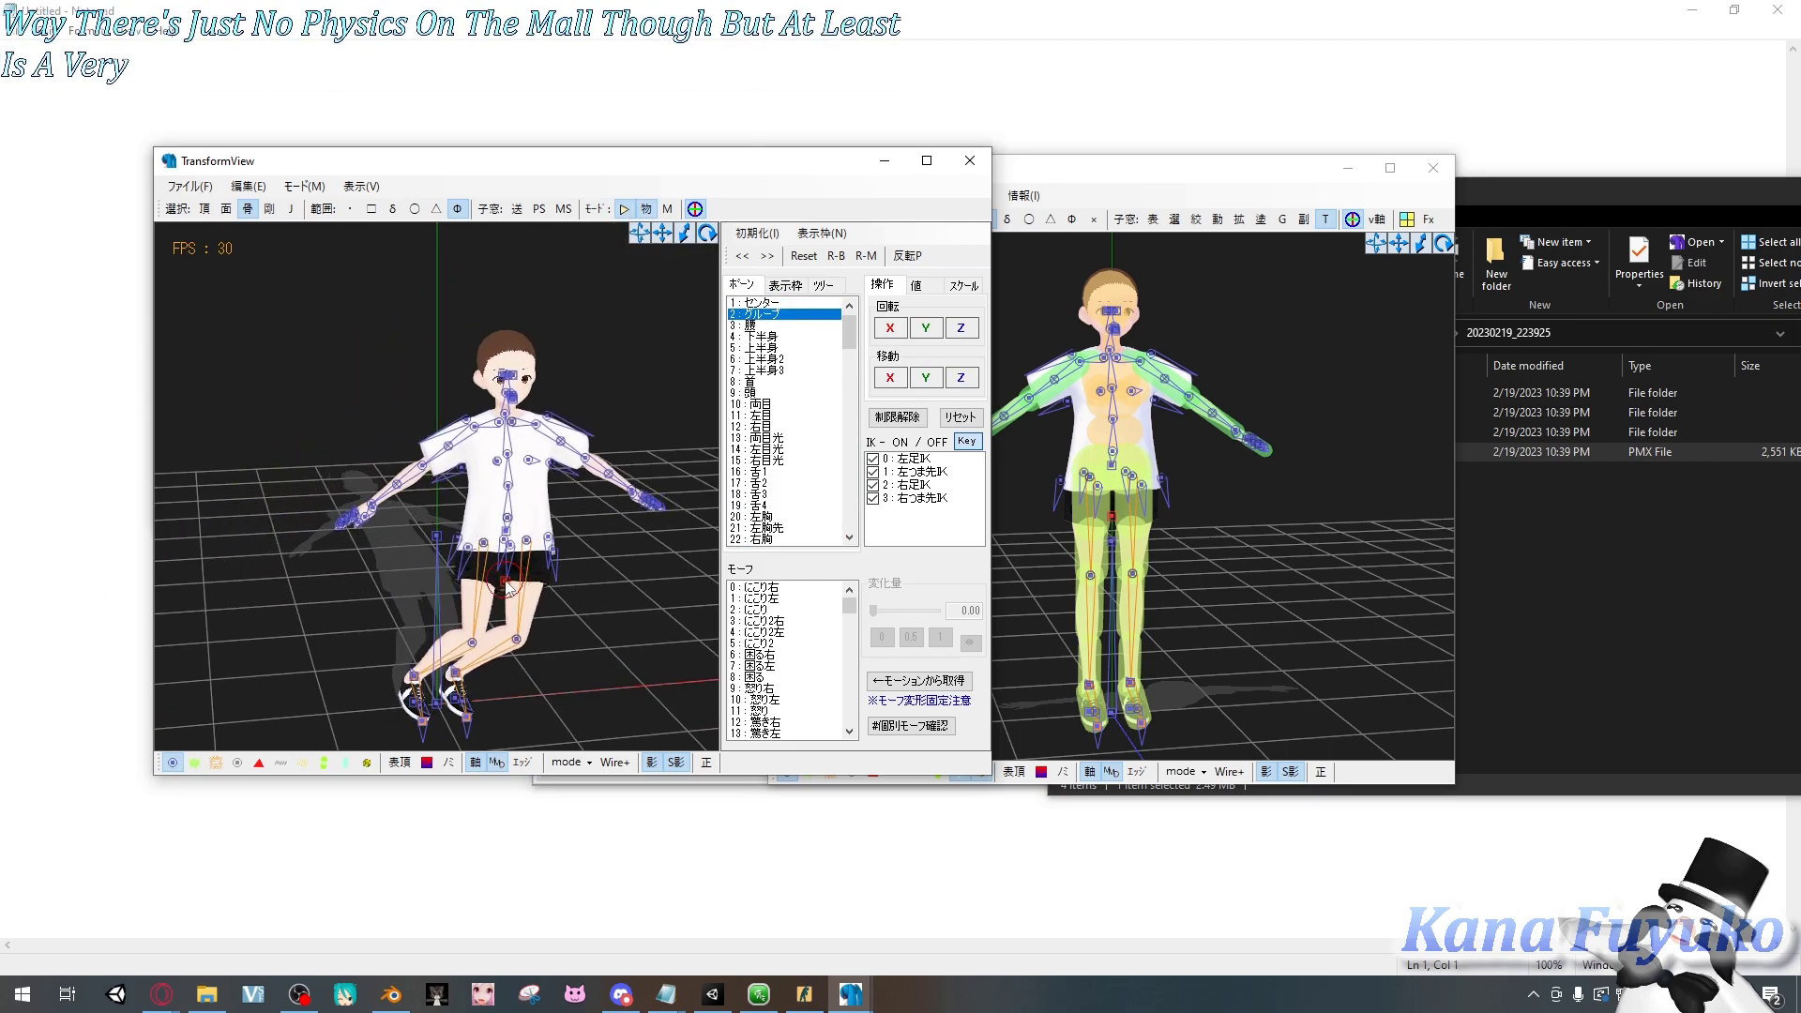
left_click(361, 492)
scroll(294, 493, "up", 2)
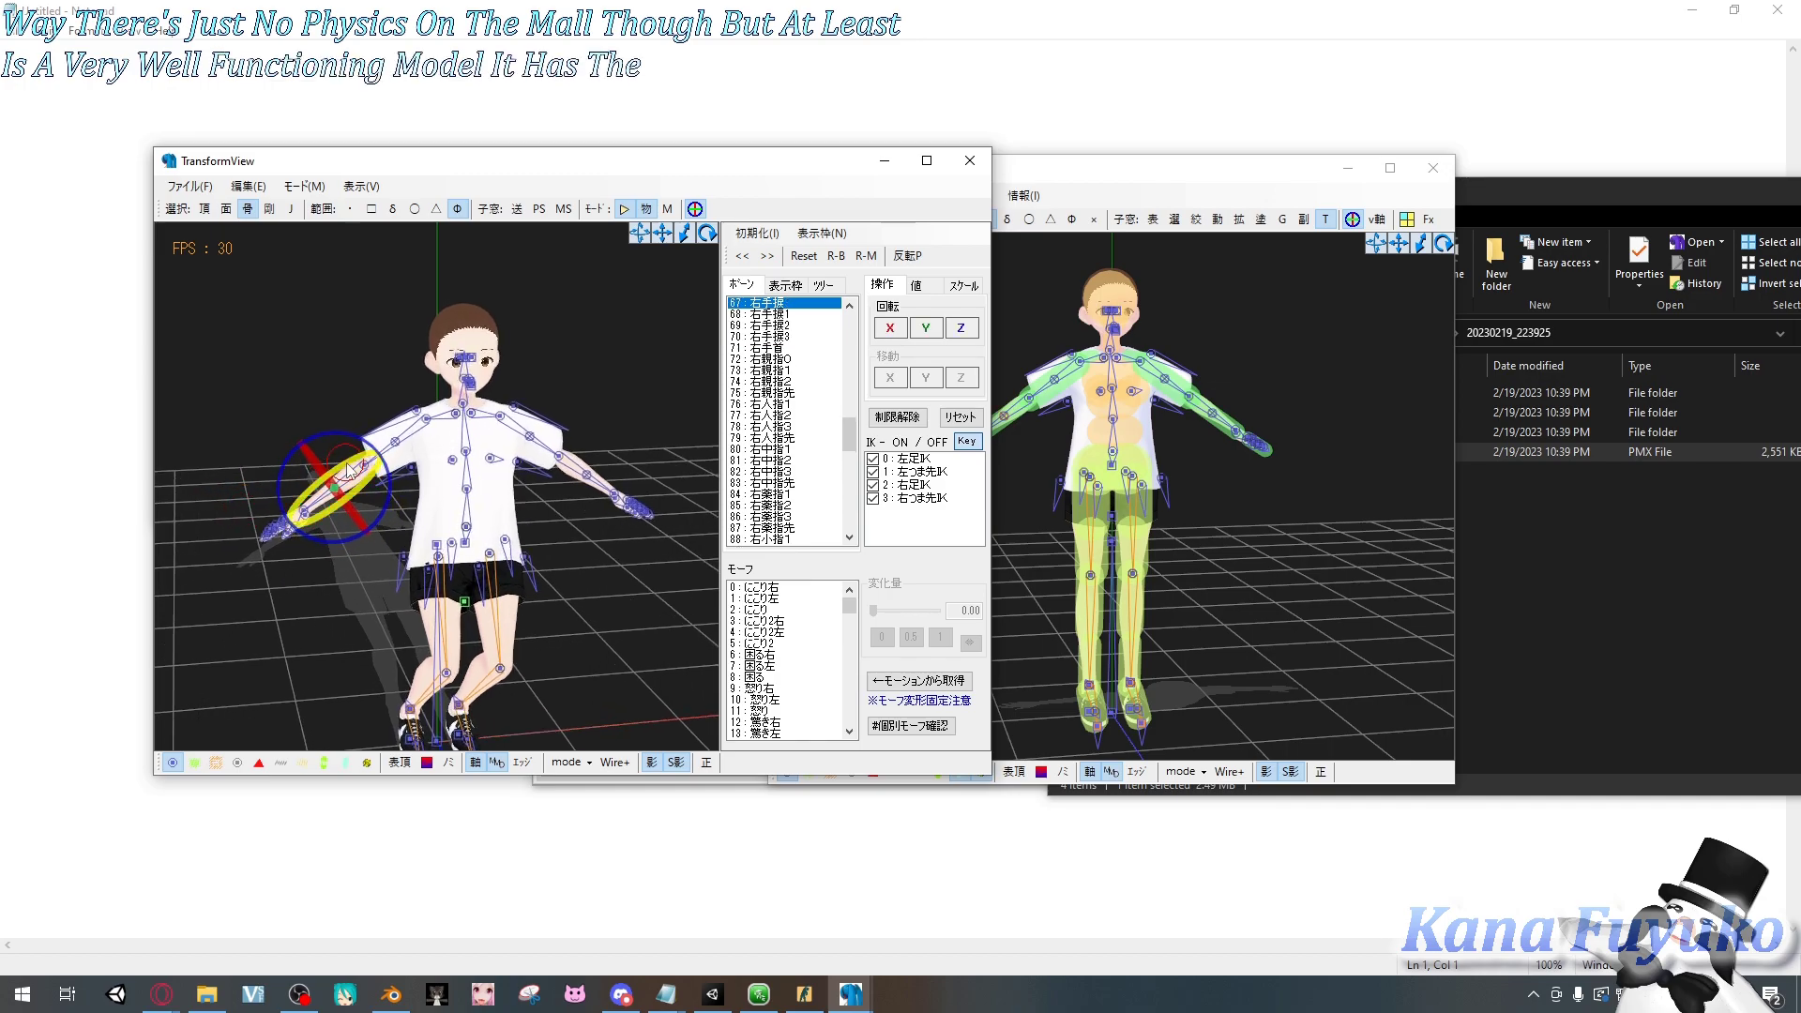
left_click_drag(319, 493, 336, 466)
- Test the leg IK by lifting one foot and moving the other outward, and select a shirt hem bone
mouse_move(705, 403)
right_mouse_down()
mouse_move(475, 574)
mouse_move(503, 623)
right_mouse_up()
left_click(478, 580)
left_click_drag(504, 624, 403, 643)
left_click(433, 710)
left_click(457, 727)
left_click_drag(457, 727, 514, 715)
right_click_drag(623, 535, 468, 437)
left_click(468, 437)
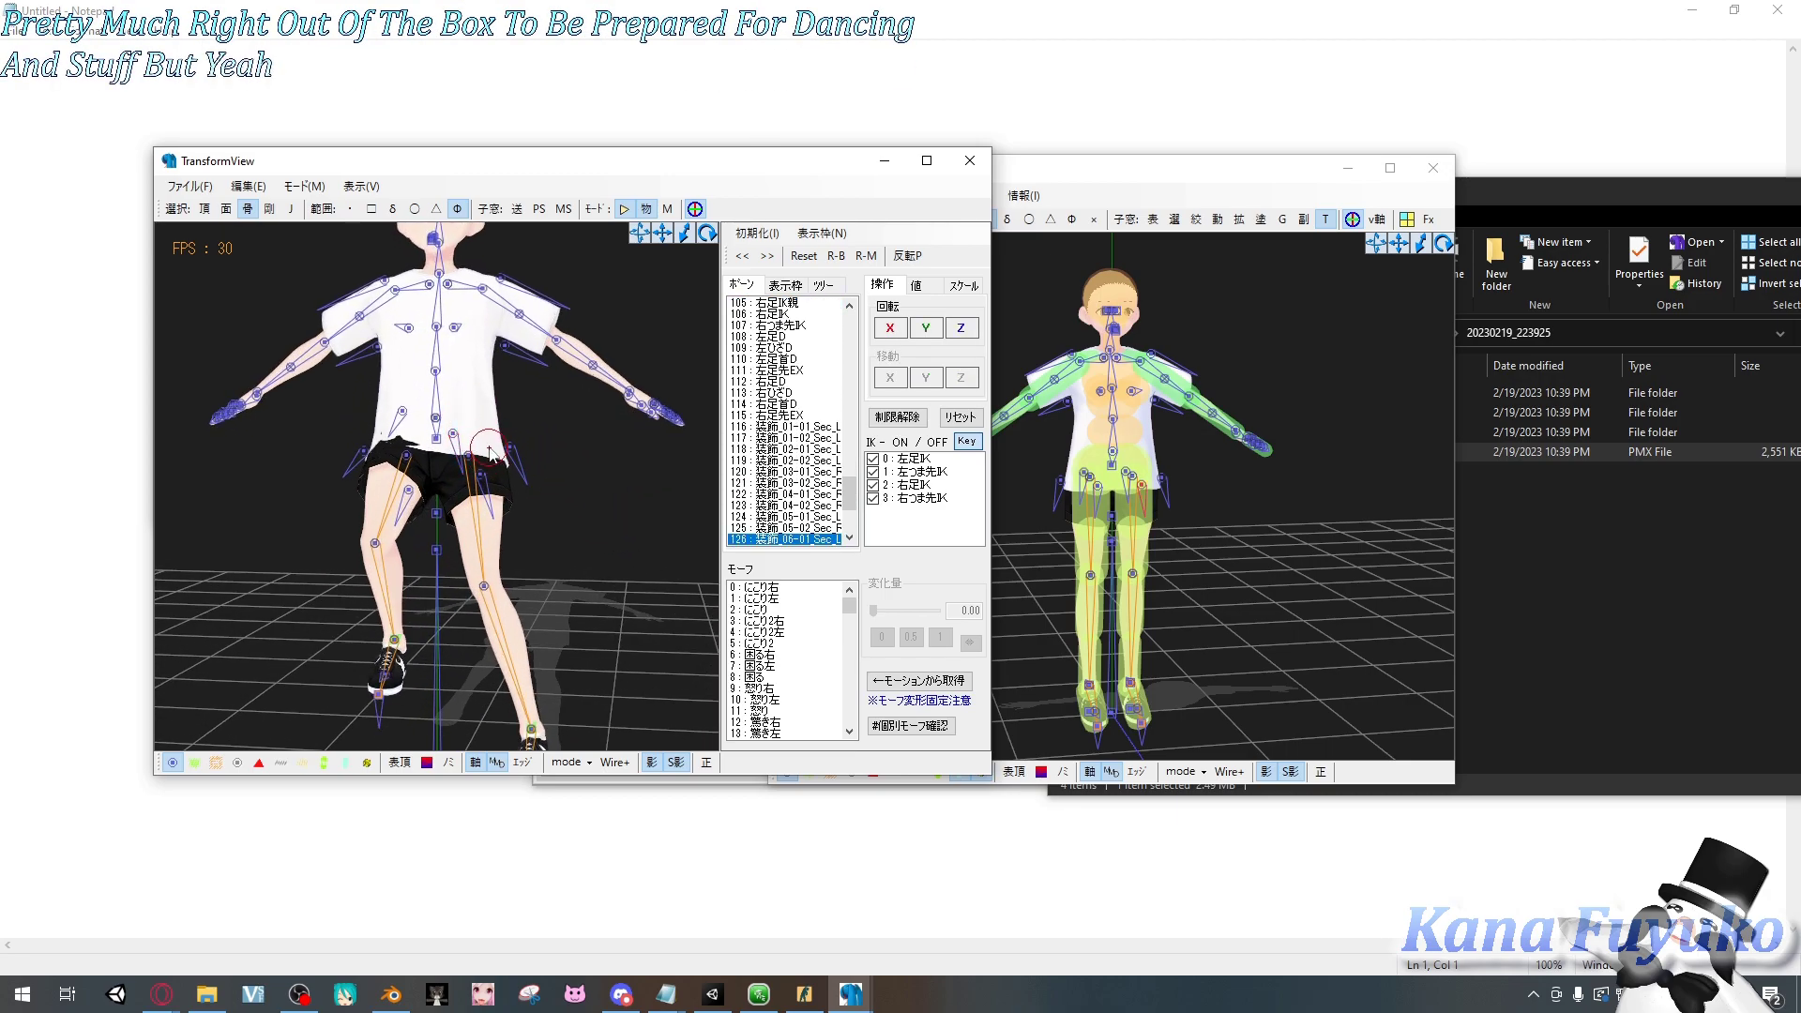
- Undo the last pose change and close the TransformView window
key("ctrl+z")
left_click(710, 424)
left_click(969, 161)
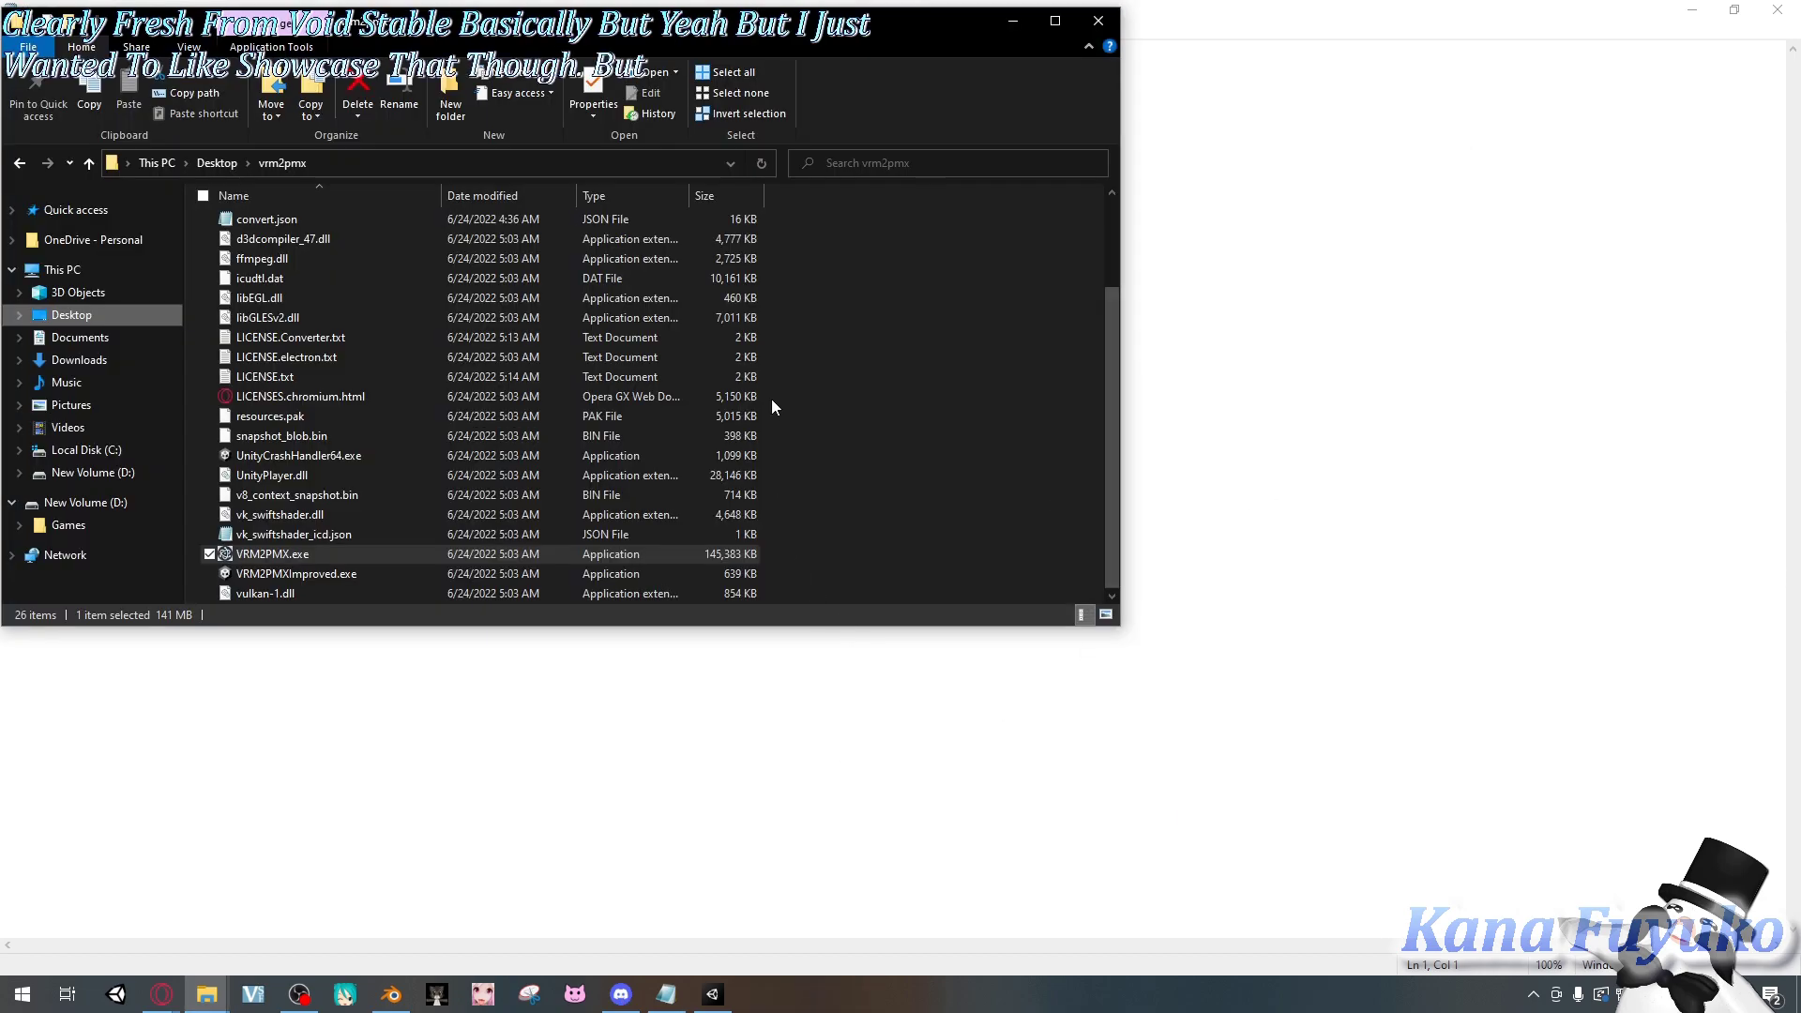
- Examine the program files in the vrm2pmx folder, including VRM2PMX.exe and VRM2PMXImproved.exe
left_click_drag(807, 40, 1152, 137)
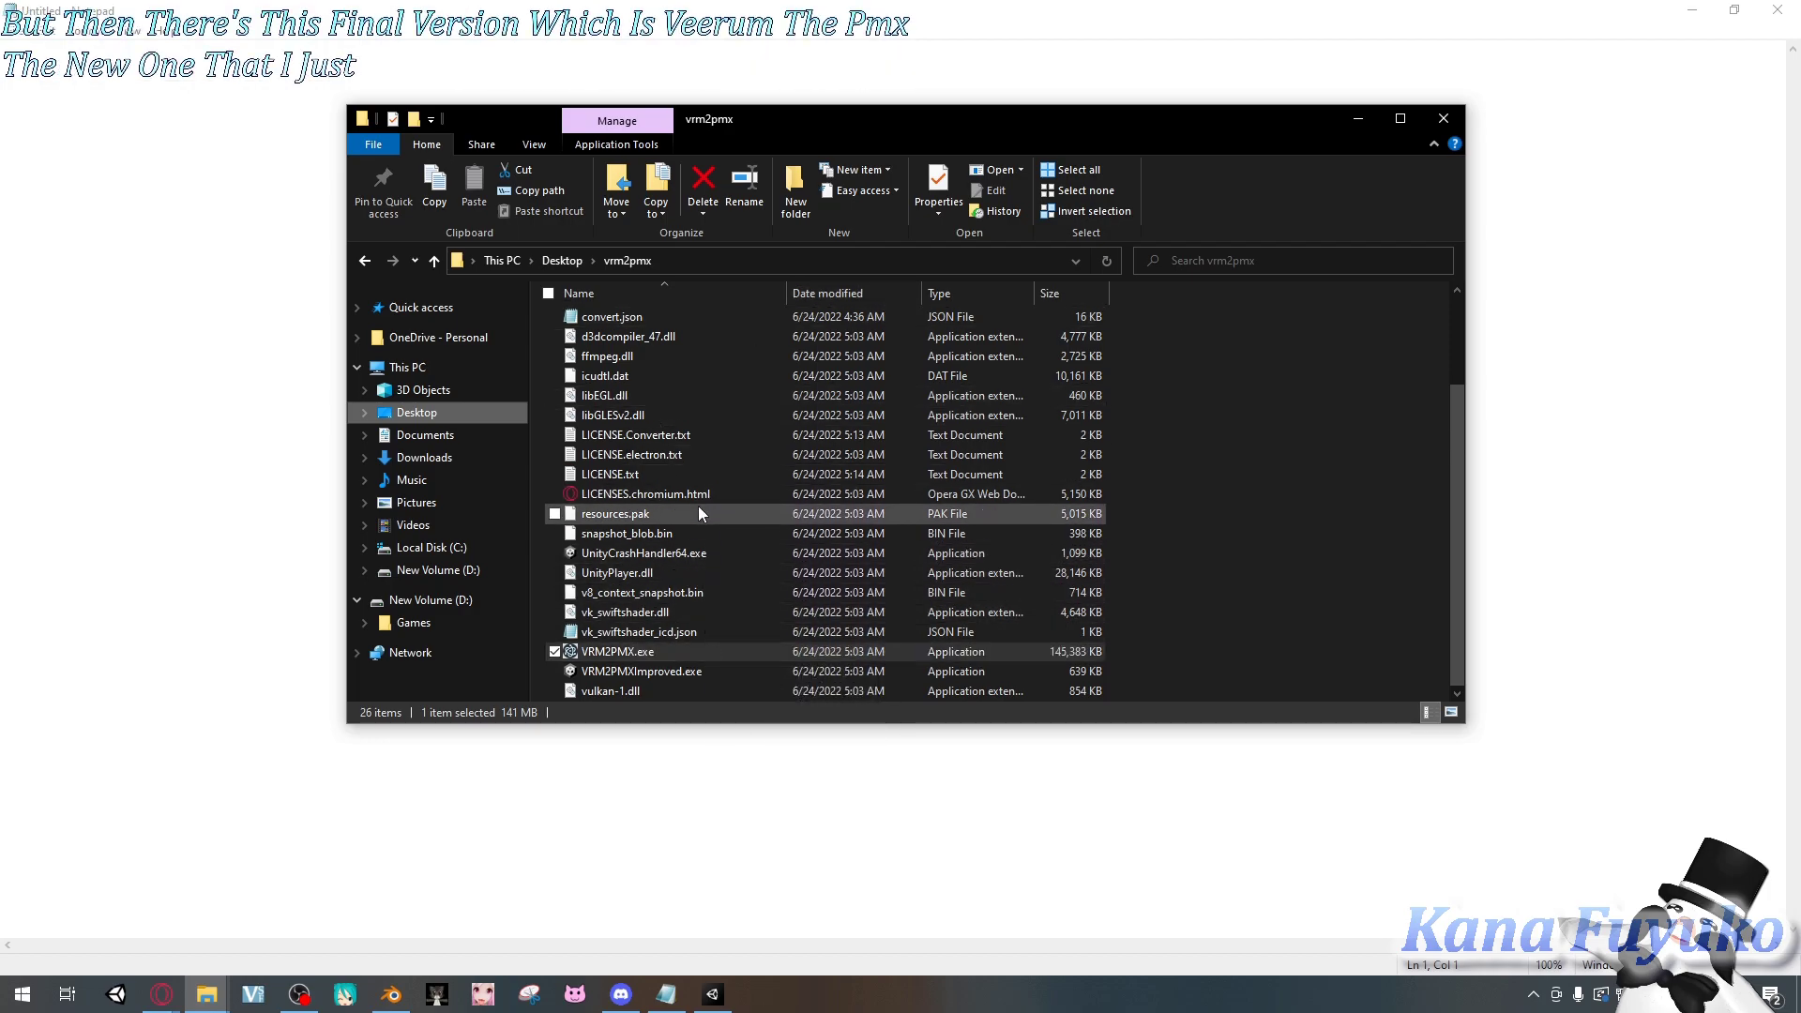
scroll(697, 506, "up", 2)
scroll(698, 516, "down", 2)
scroll(705, 544, "up", 2)
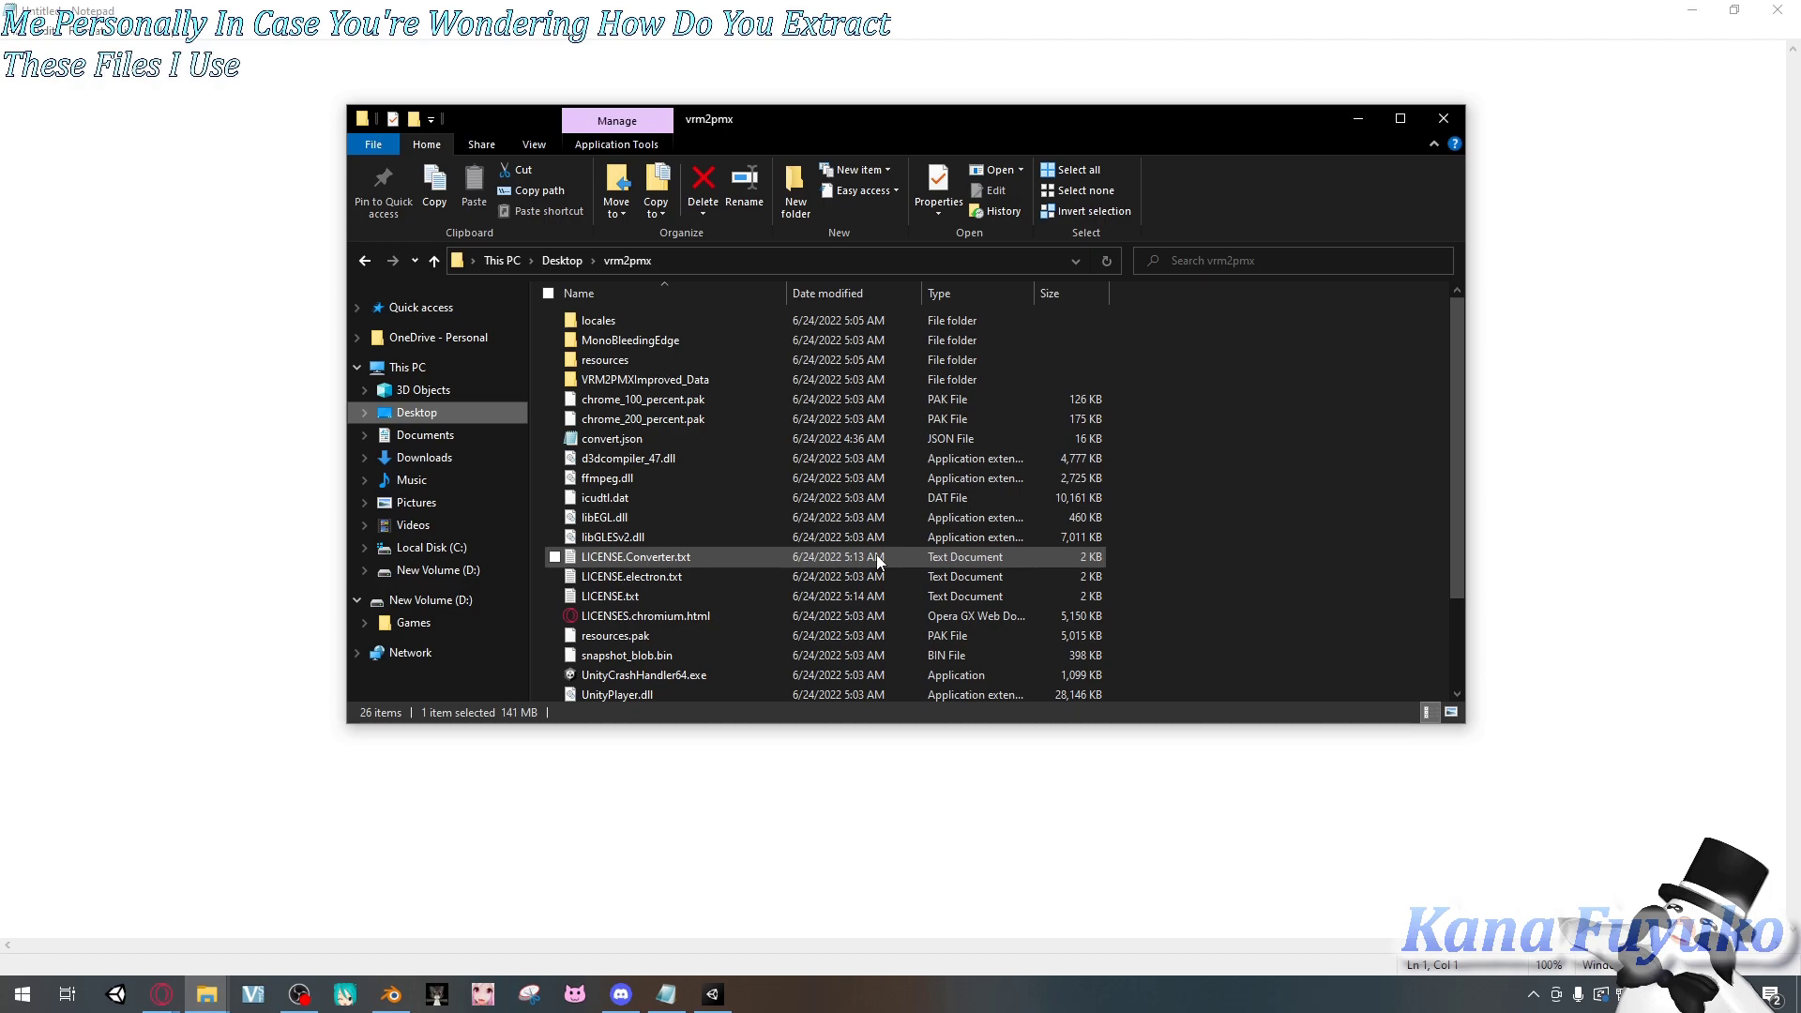
scroll(879, 561, "down", 2)
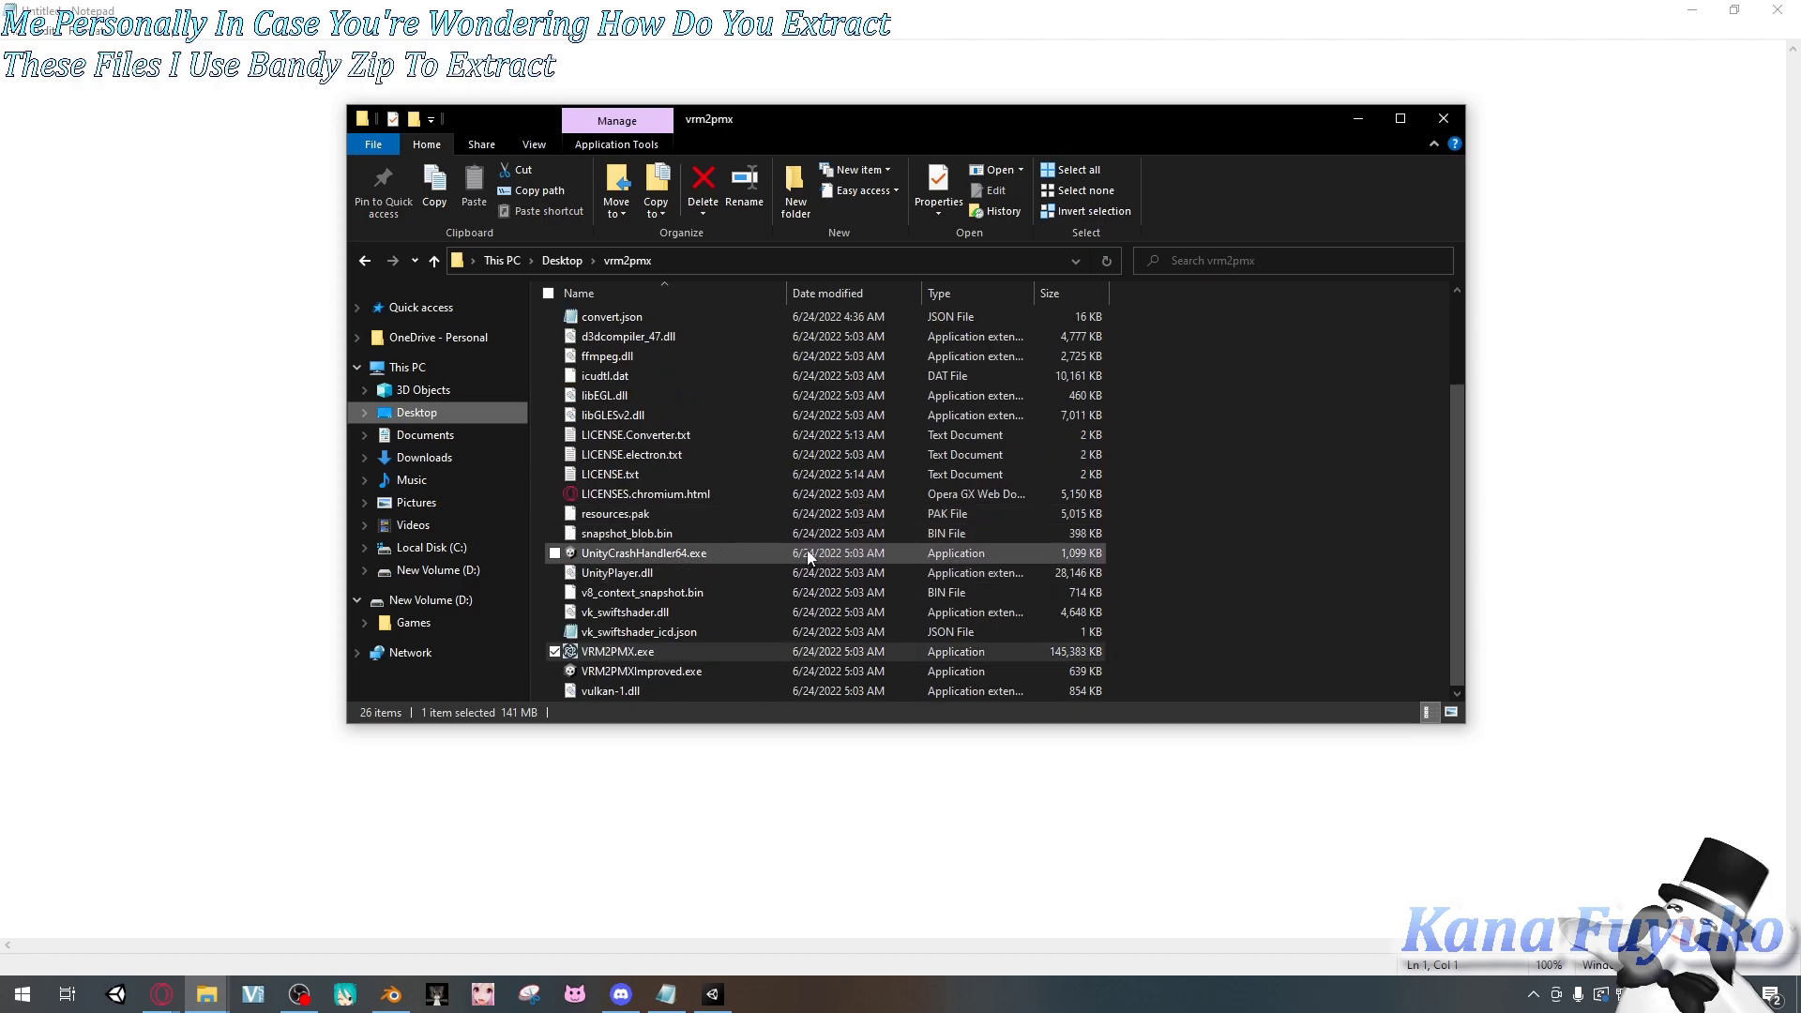
scroll(809, 513, "up", 2)
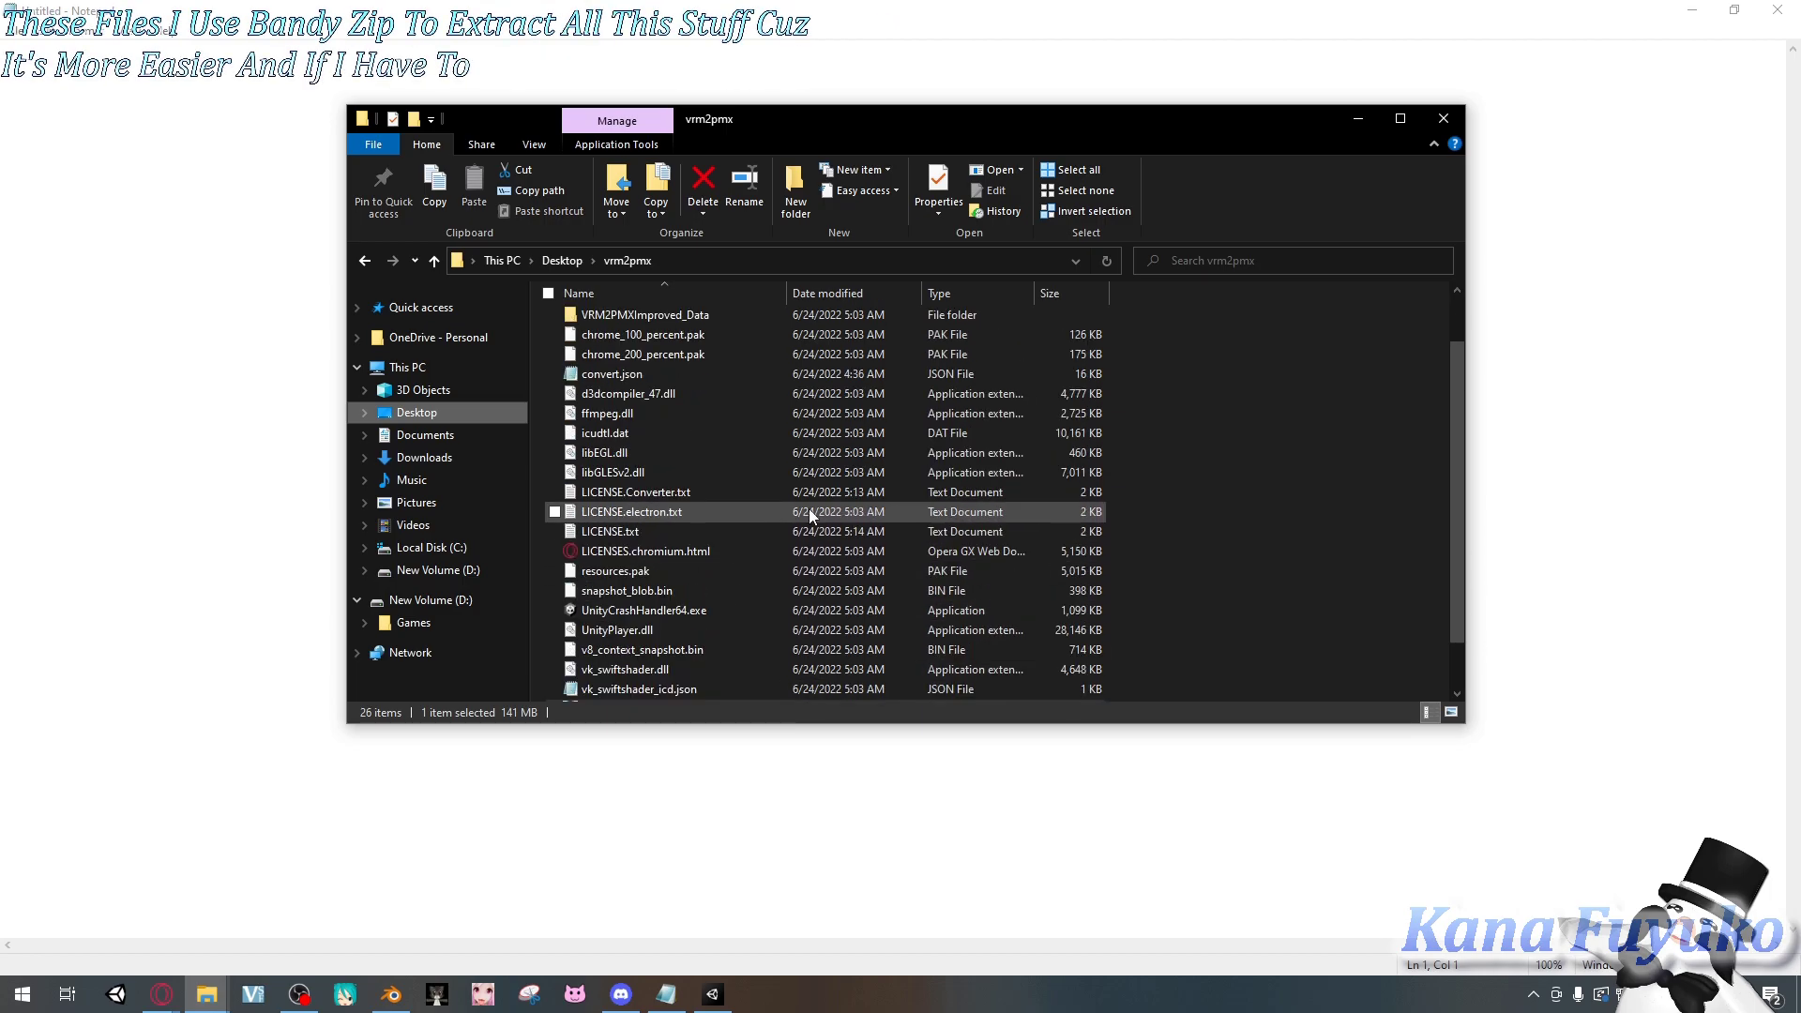
scroll(778, 555, "down", 2)
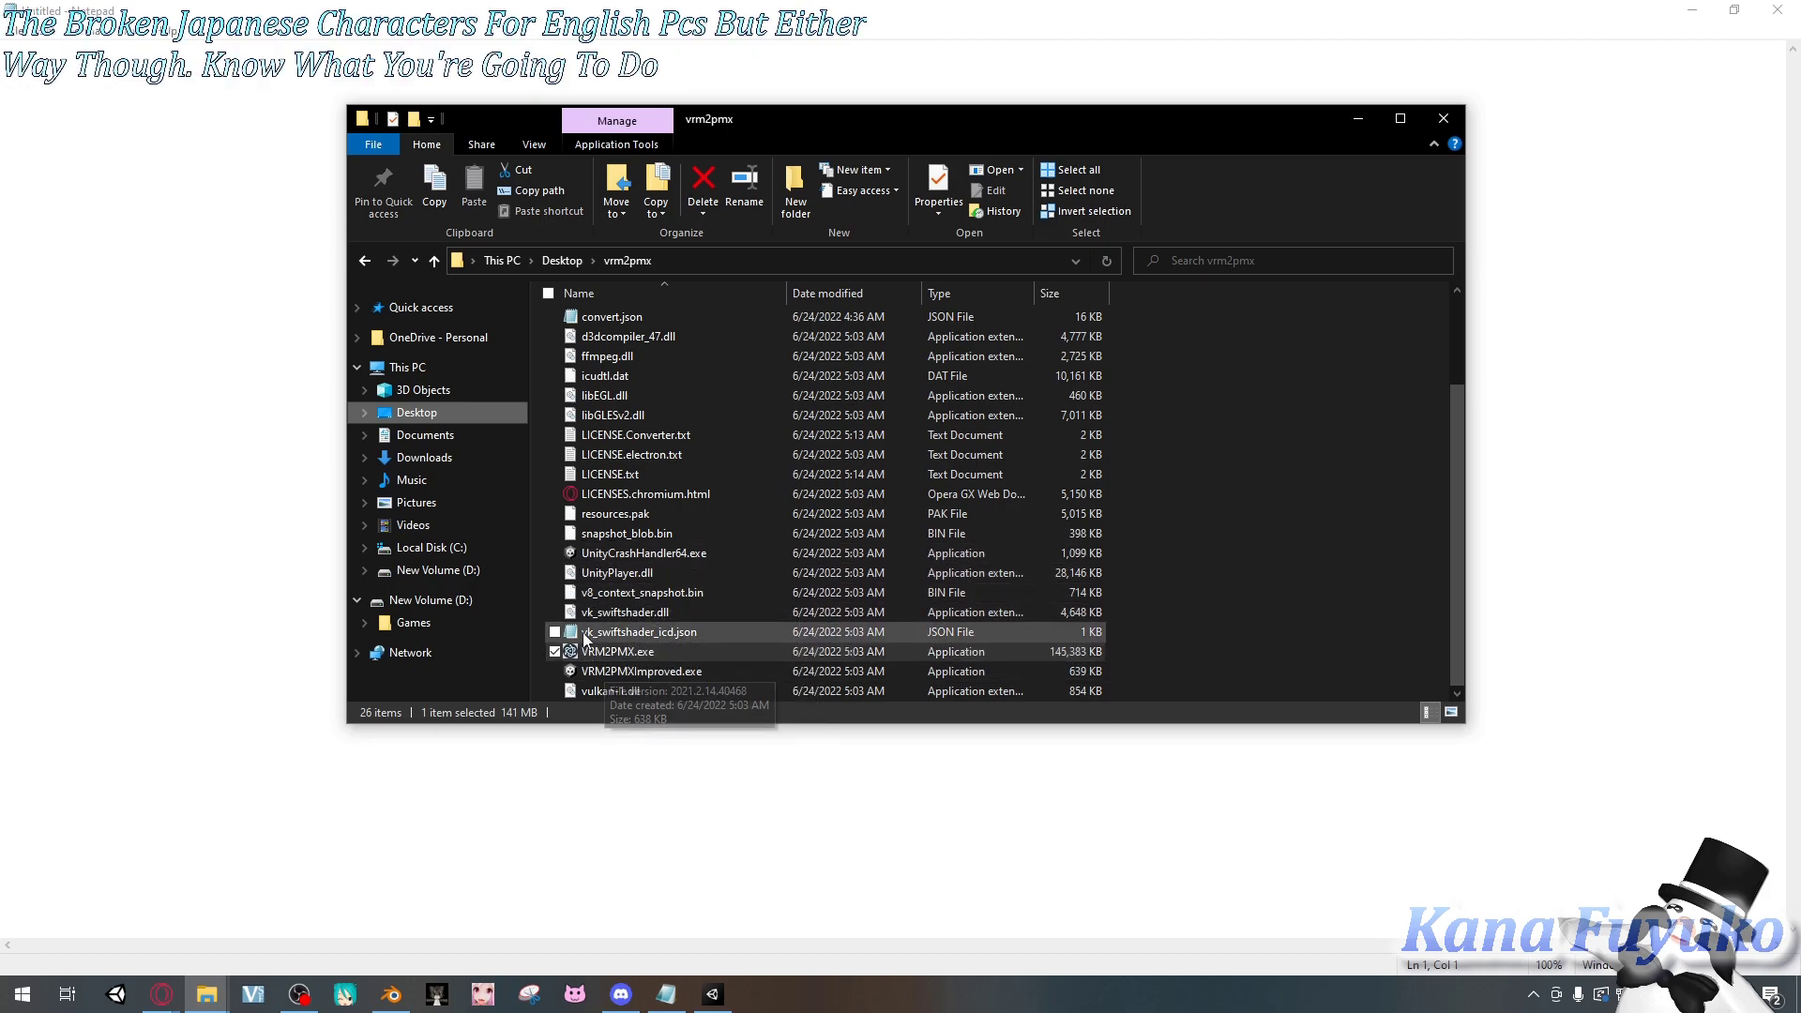
- Launch VRM2PMX.exe and arrange the vrm2pmx_ui and VRM2PMXImproved windows so the file selection stays reachable
double_click(632, 657)
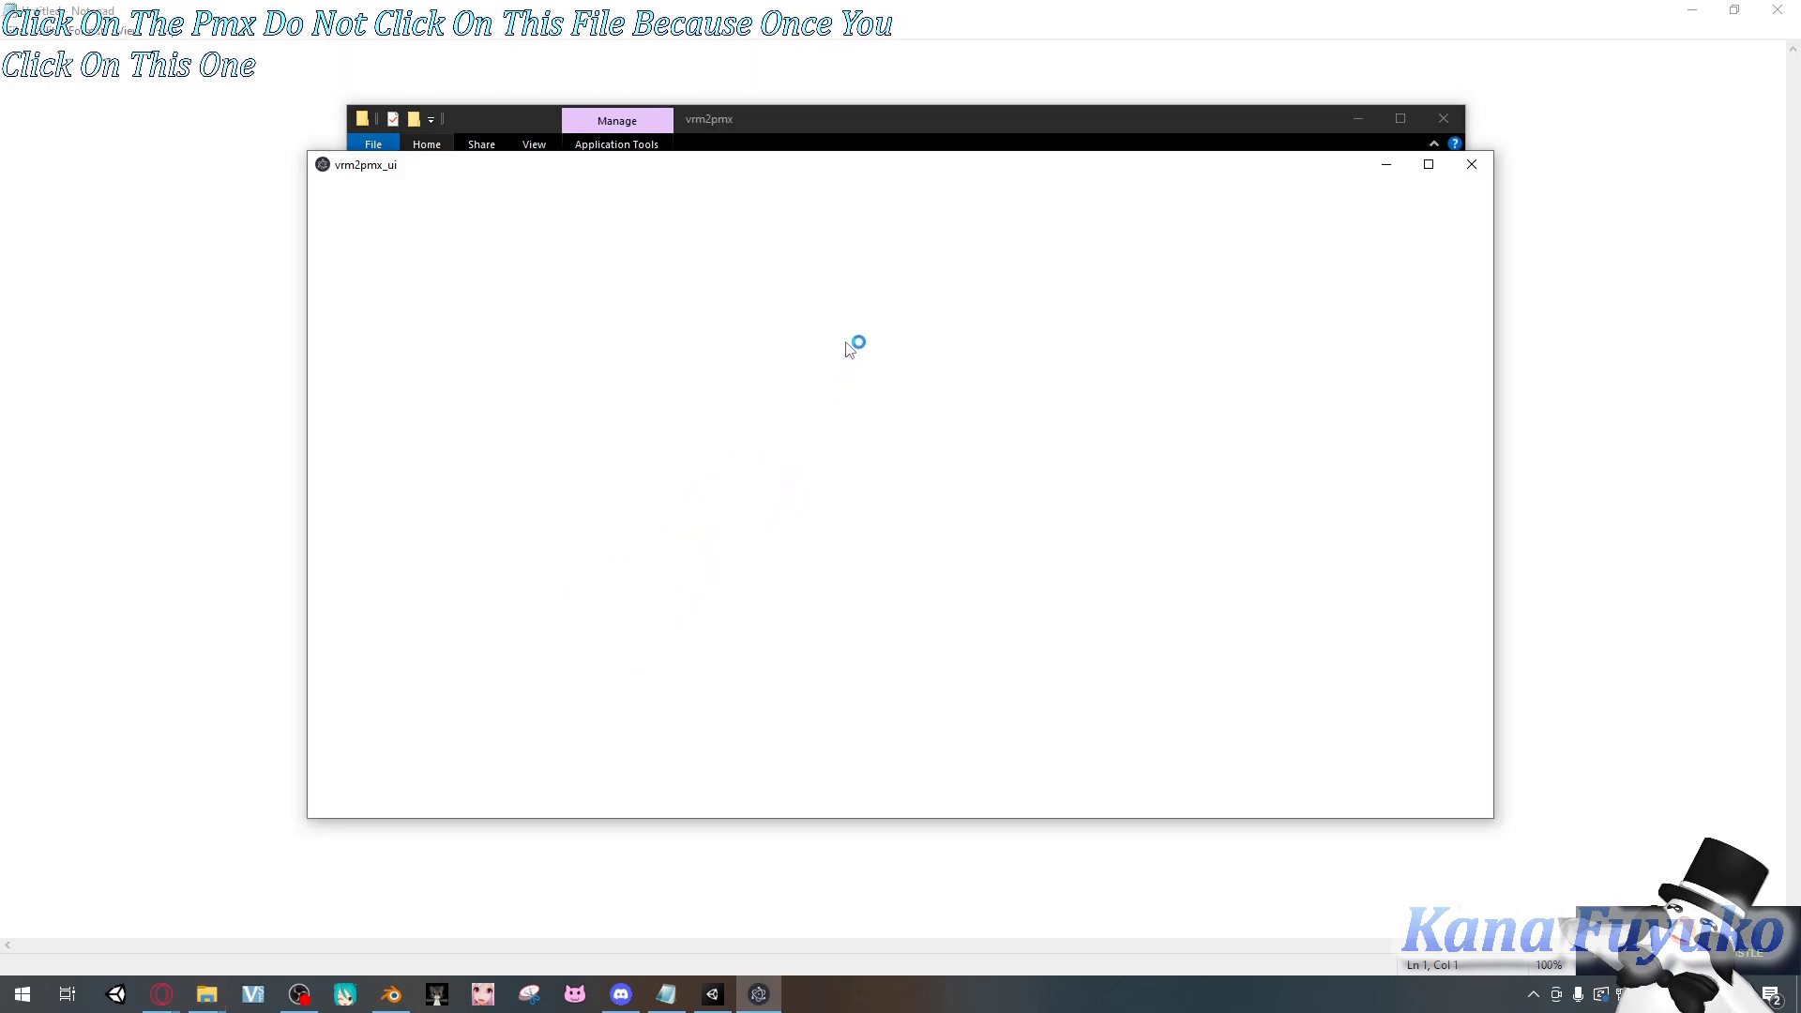
left_click(944, 115)
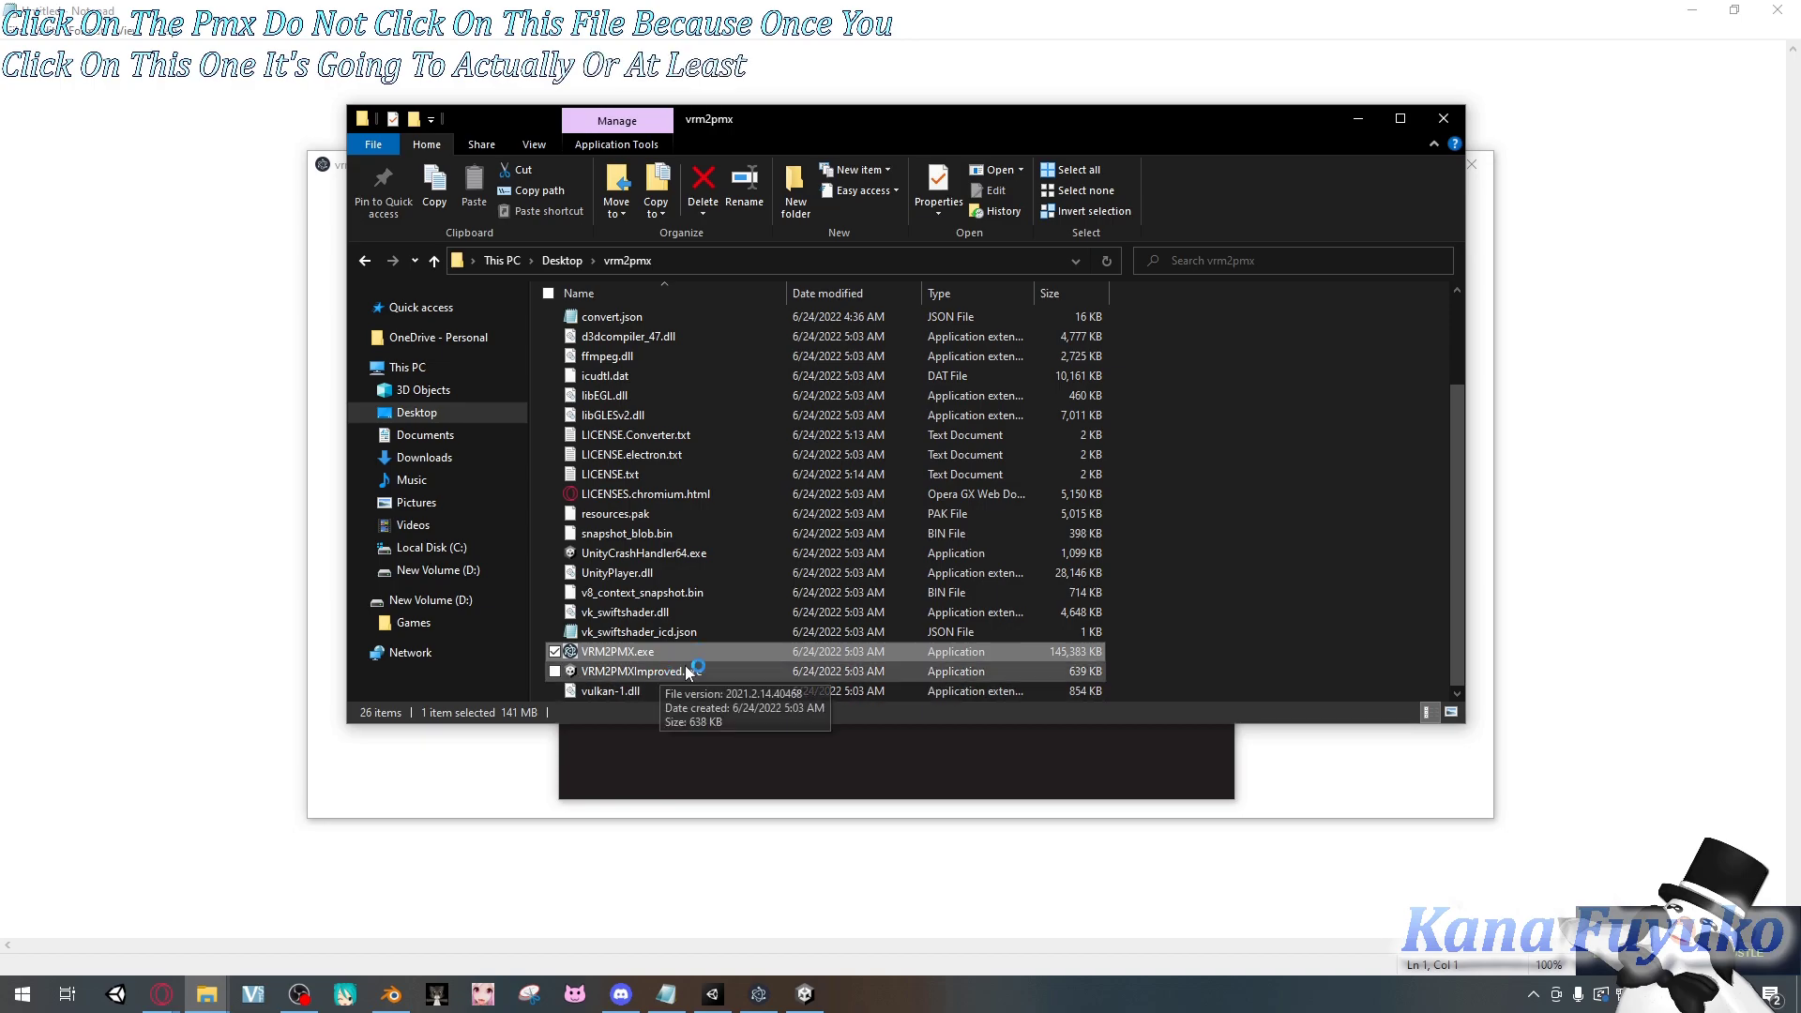
left_click(1347, 112)
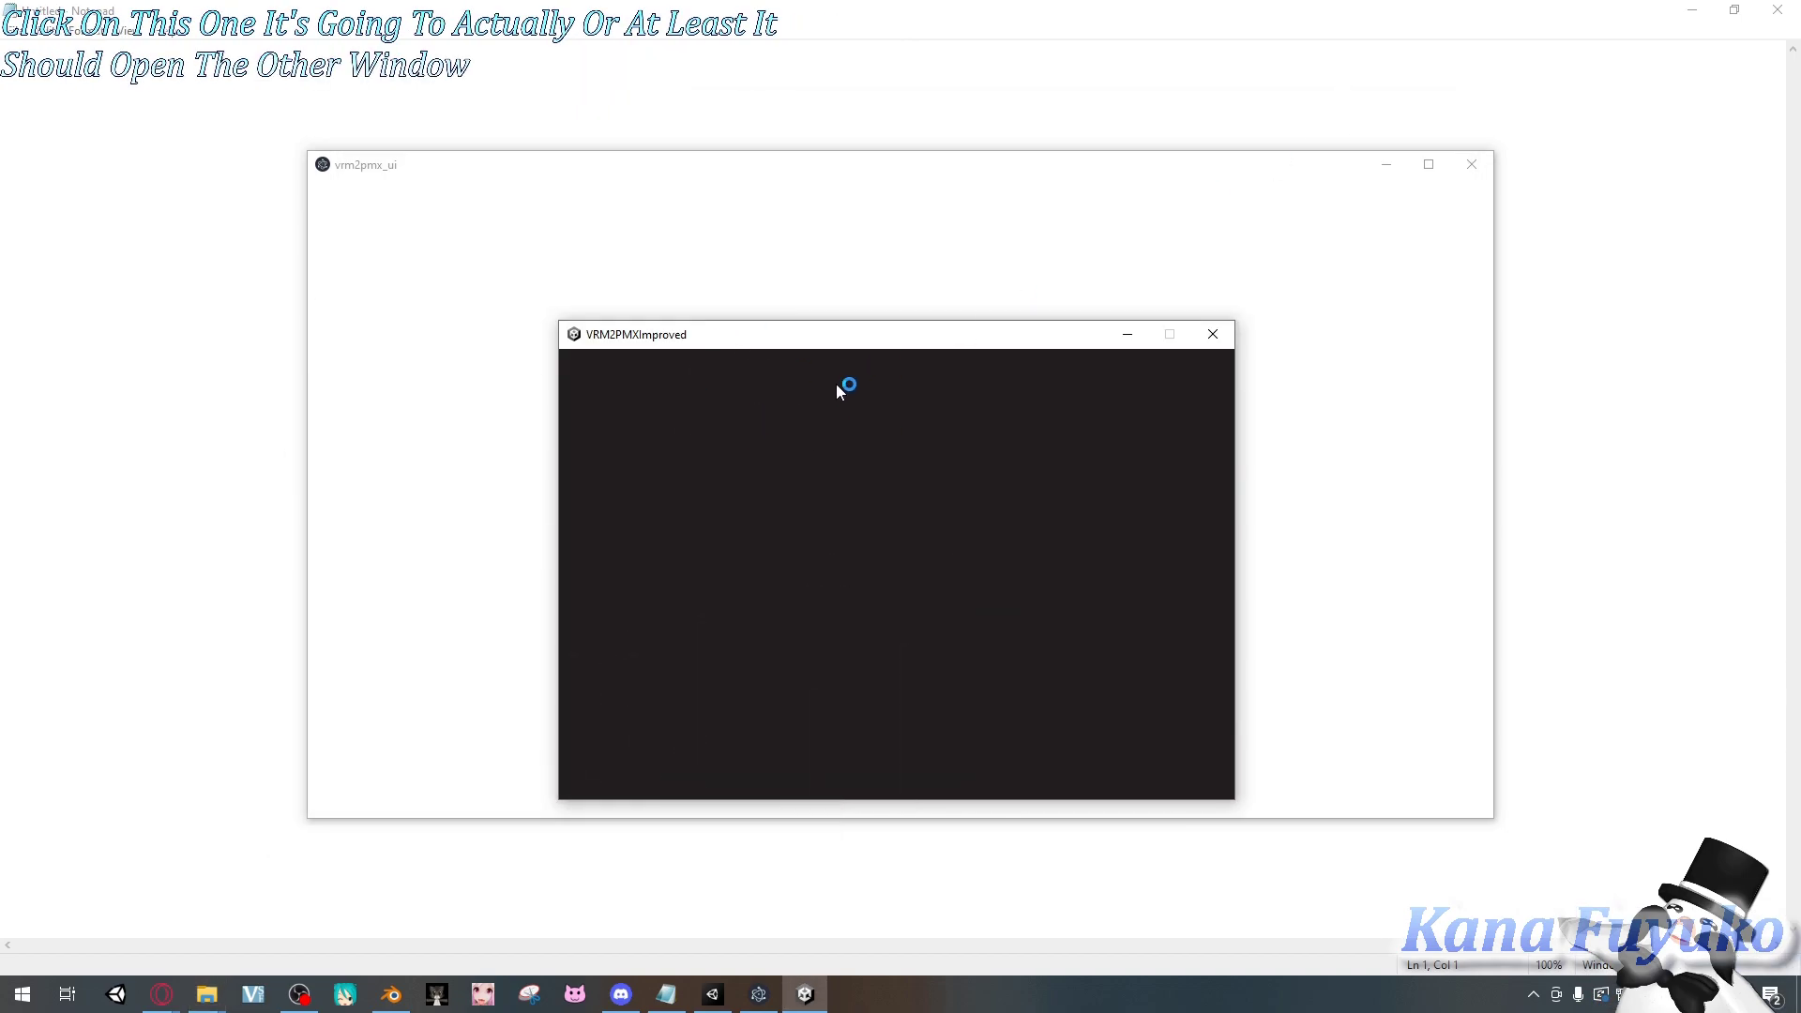
left_click_drag(769, 337, 593, 432)
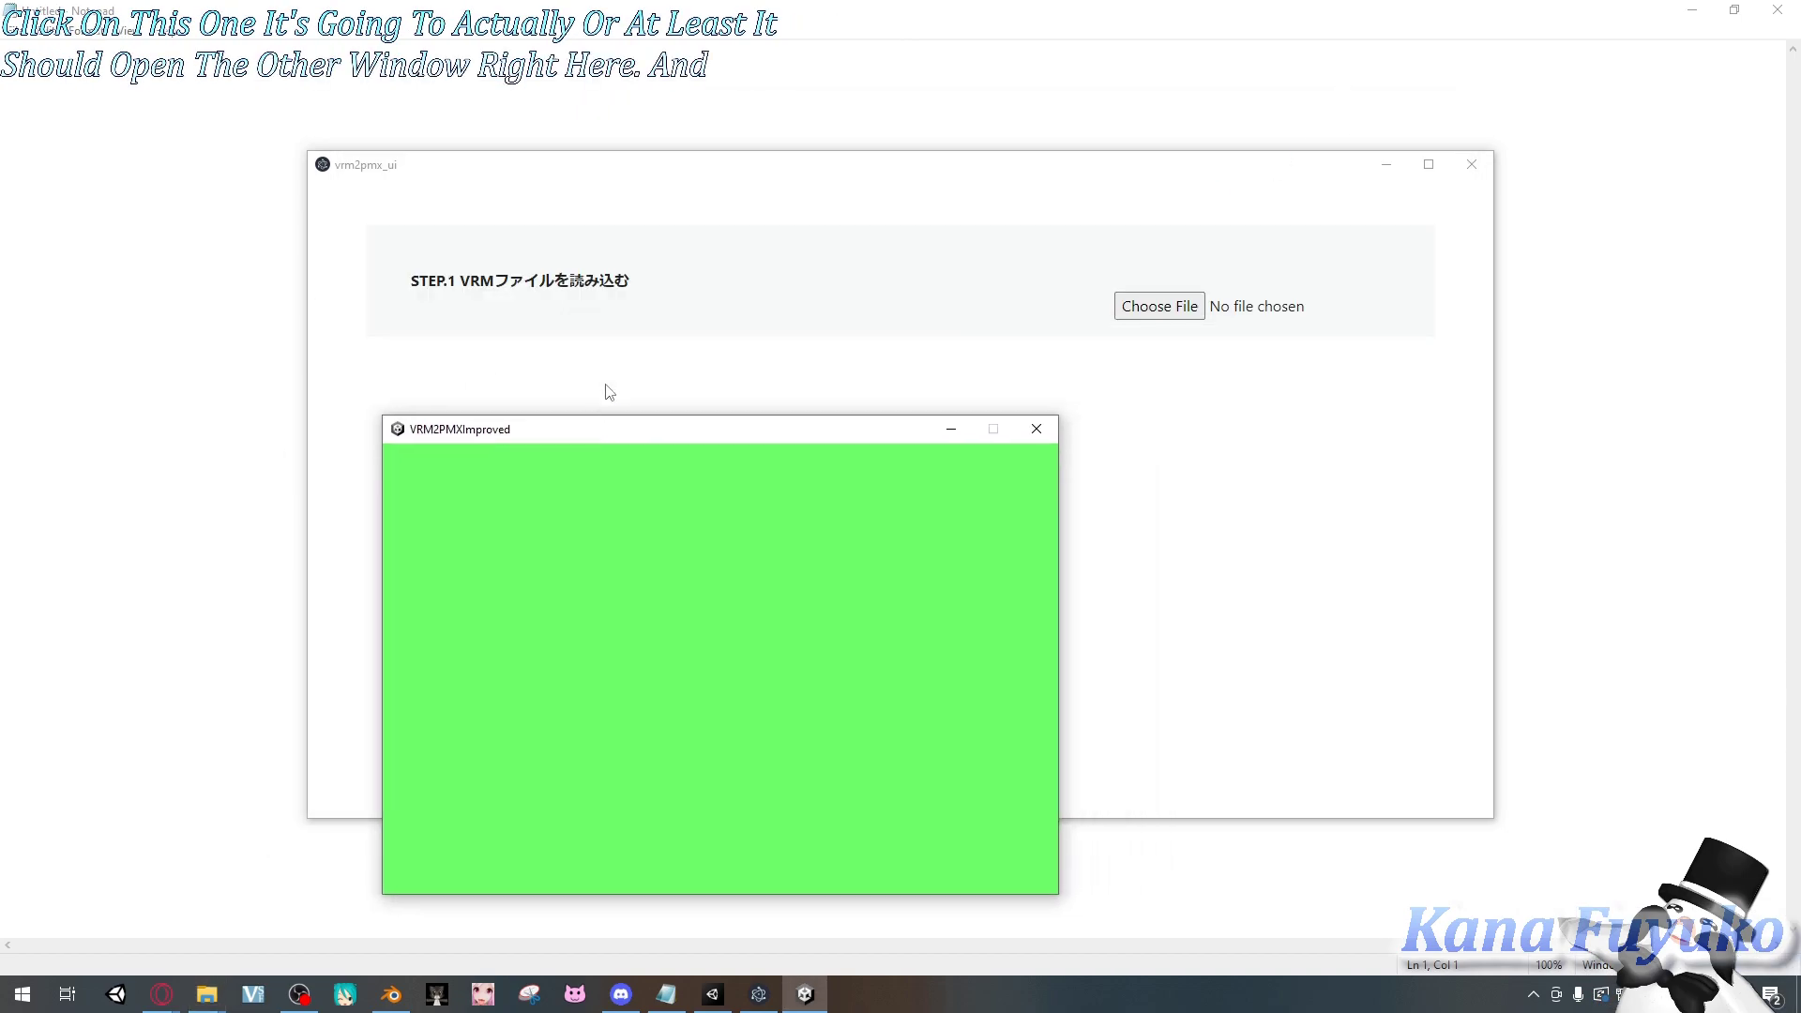
left_click_drag(761, 172, 739, 103)
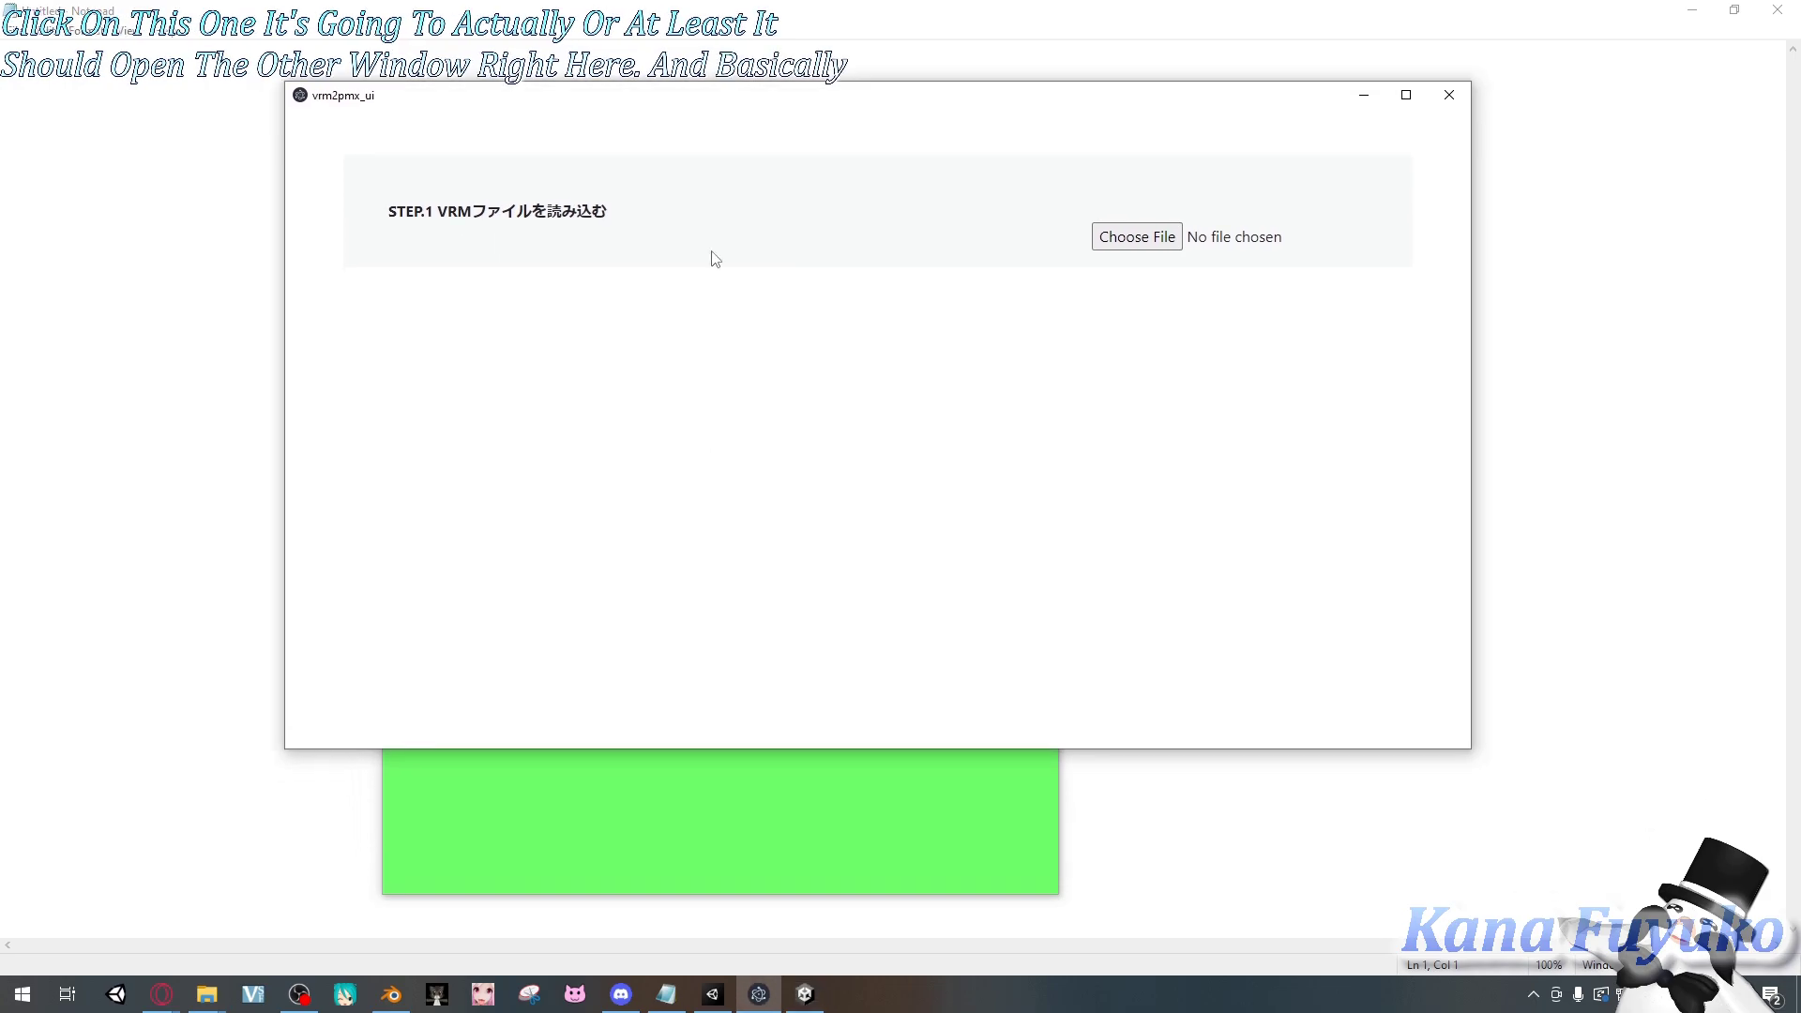
left_click(705, 794)
left_click_drag(712, 437, 1152, 439)
- Load VRoid.vrm into the converter and move the model preview window clear of the conversion settings
left_click(1137, 237)
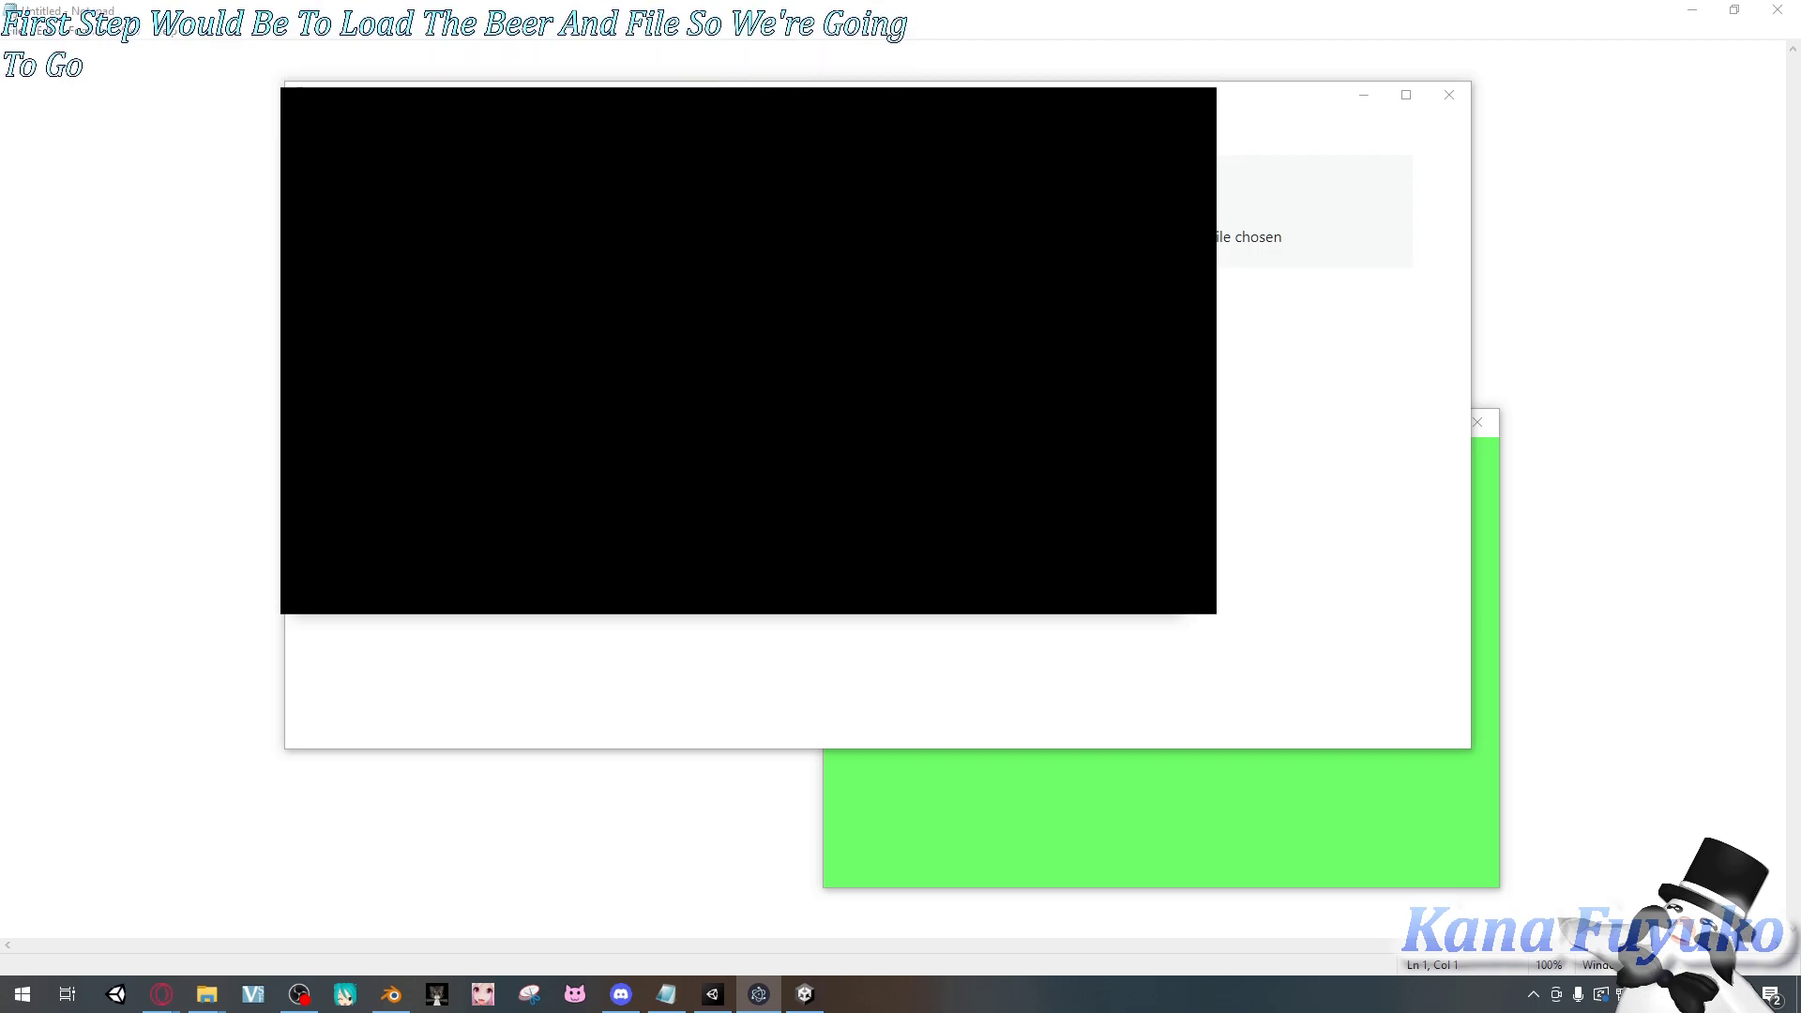
key("Return")
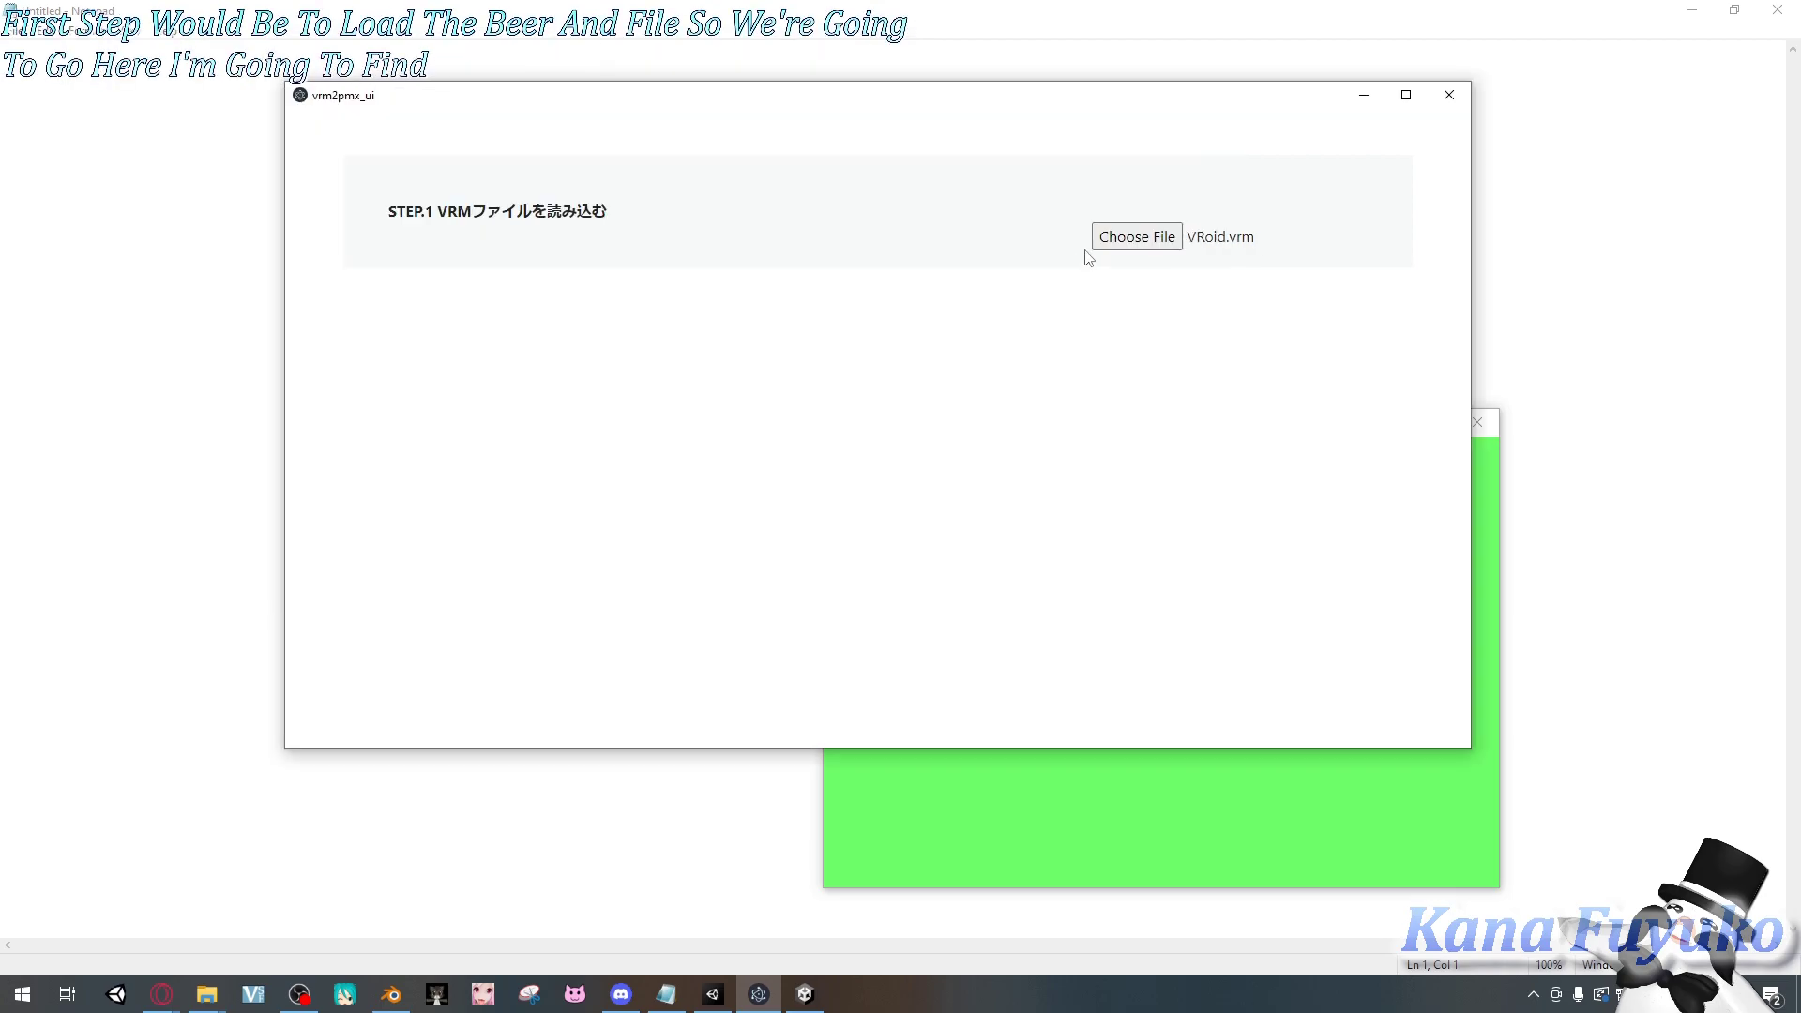
left_click(1012, 807)
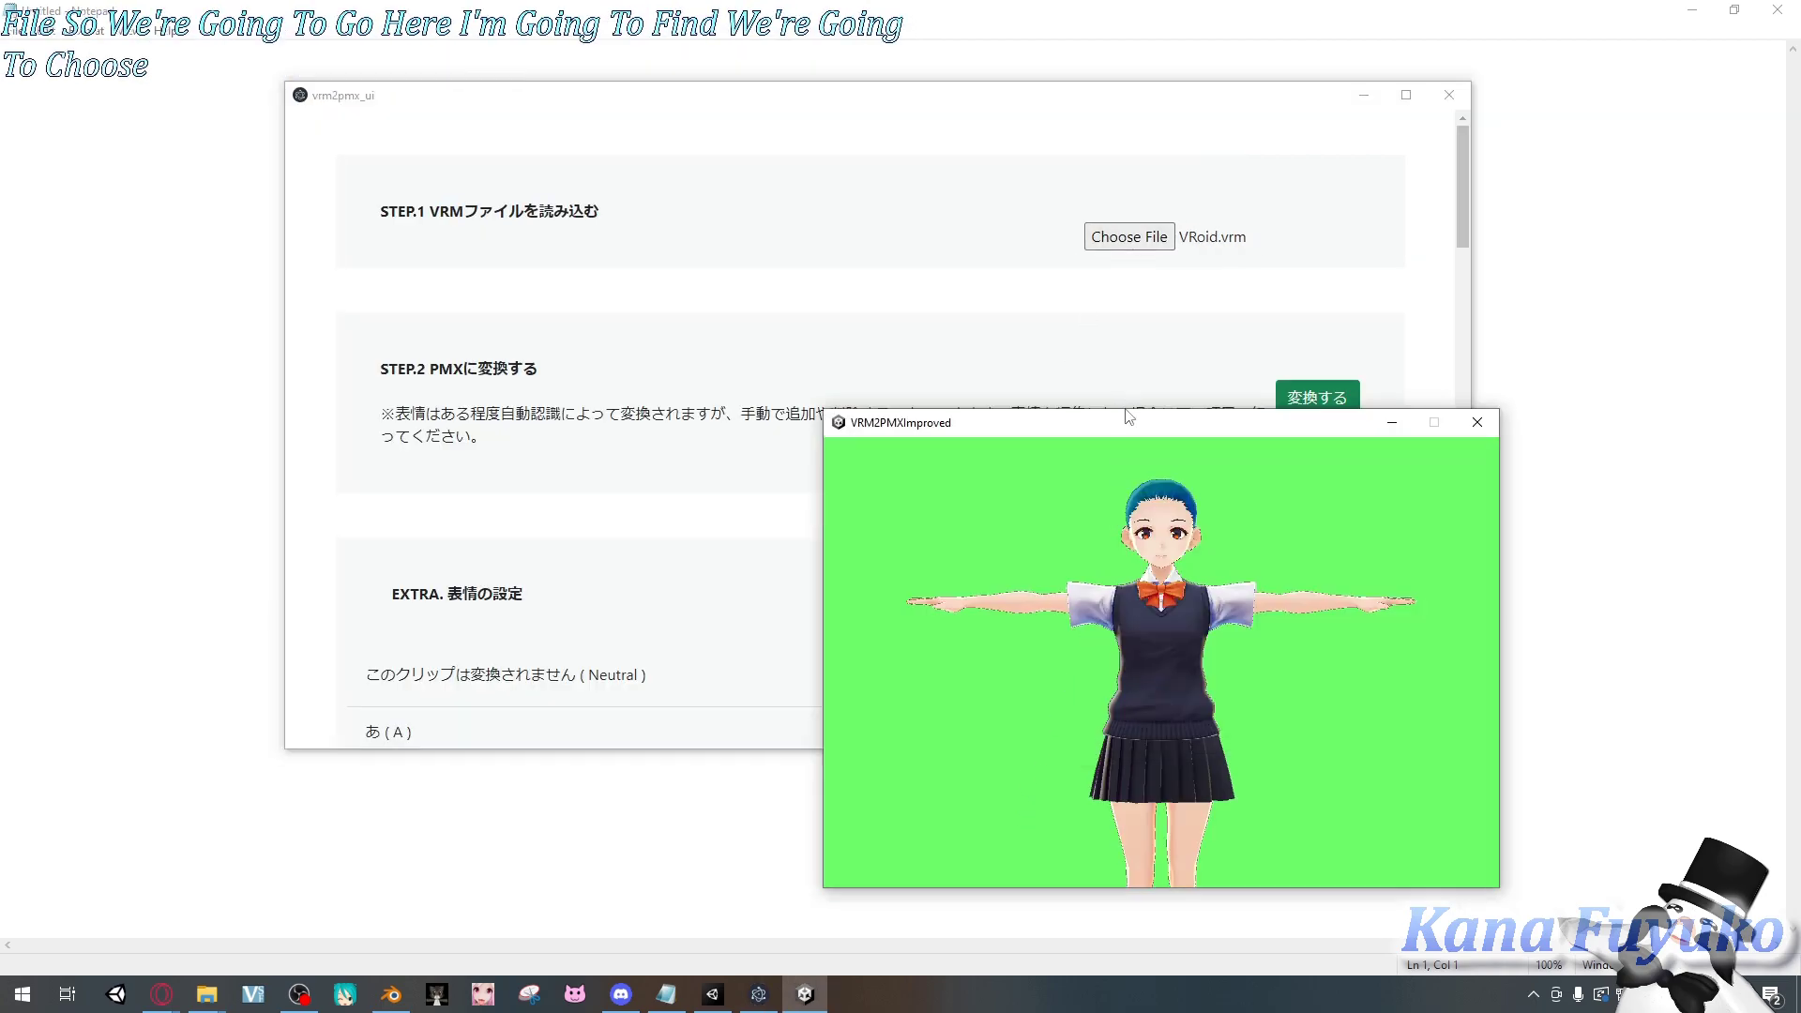
left_click_drag(1125, 422, 1358, 453)
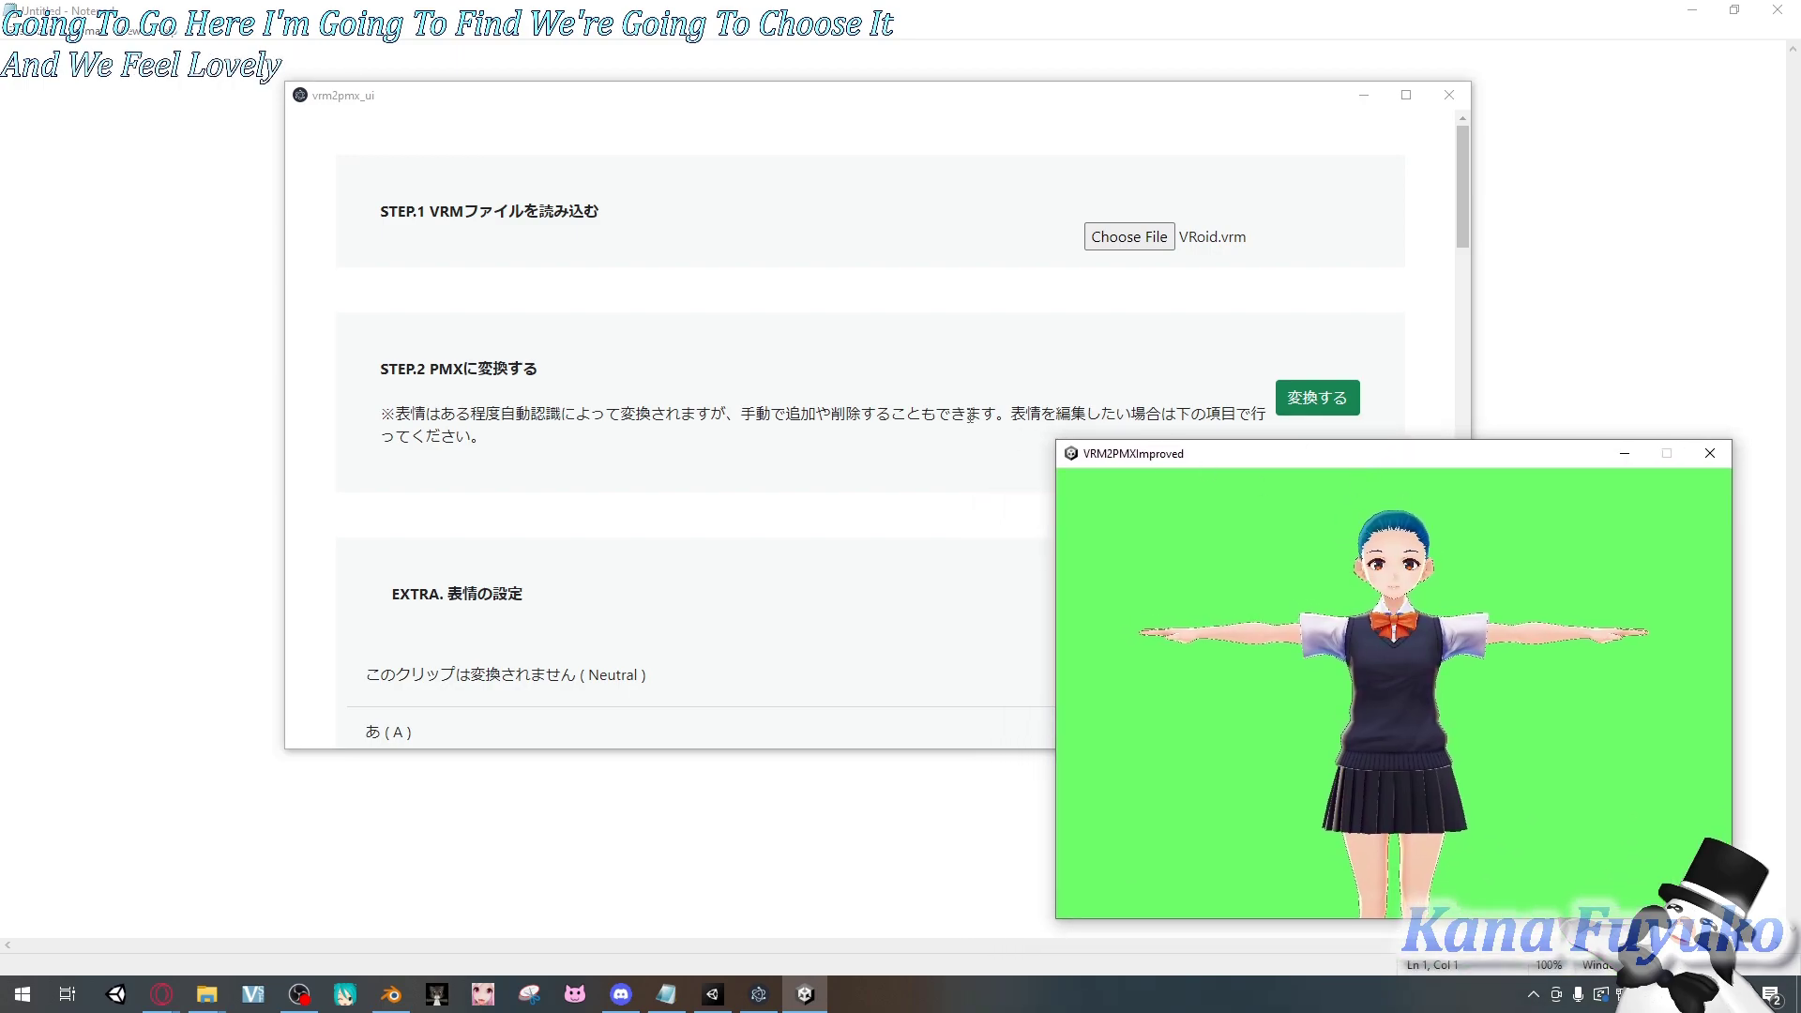
- Convert the loaded model to PMX, exporting into a new folder named PMX TEST inside Desktop > New folder
left_click(757, 343)
scroll(961, 450, "down", 6)
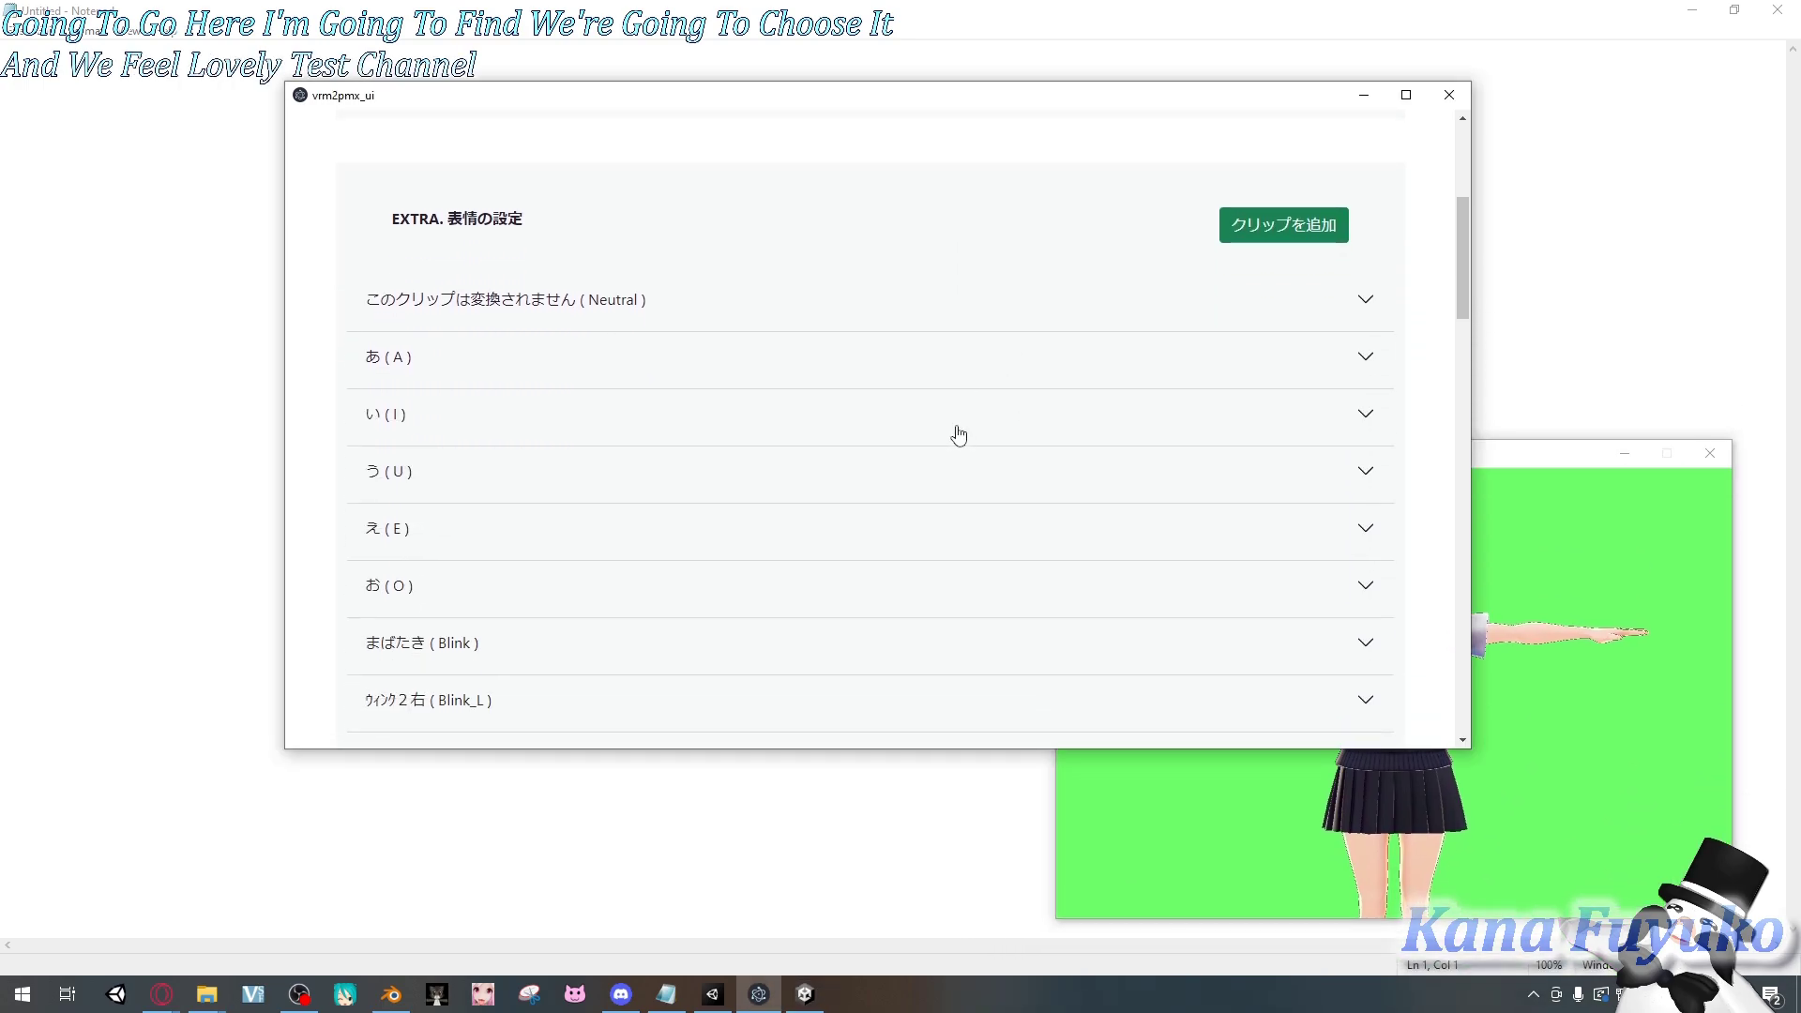
scroll(831, 457, "down", 6)
scroll(983, 357, "up", 12)
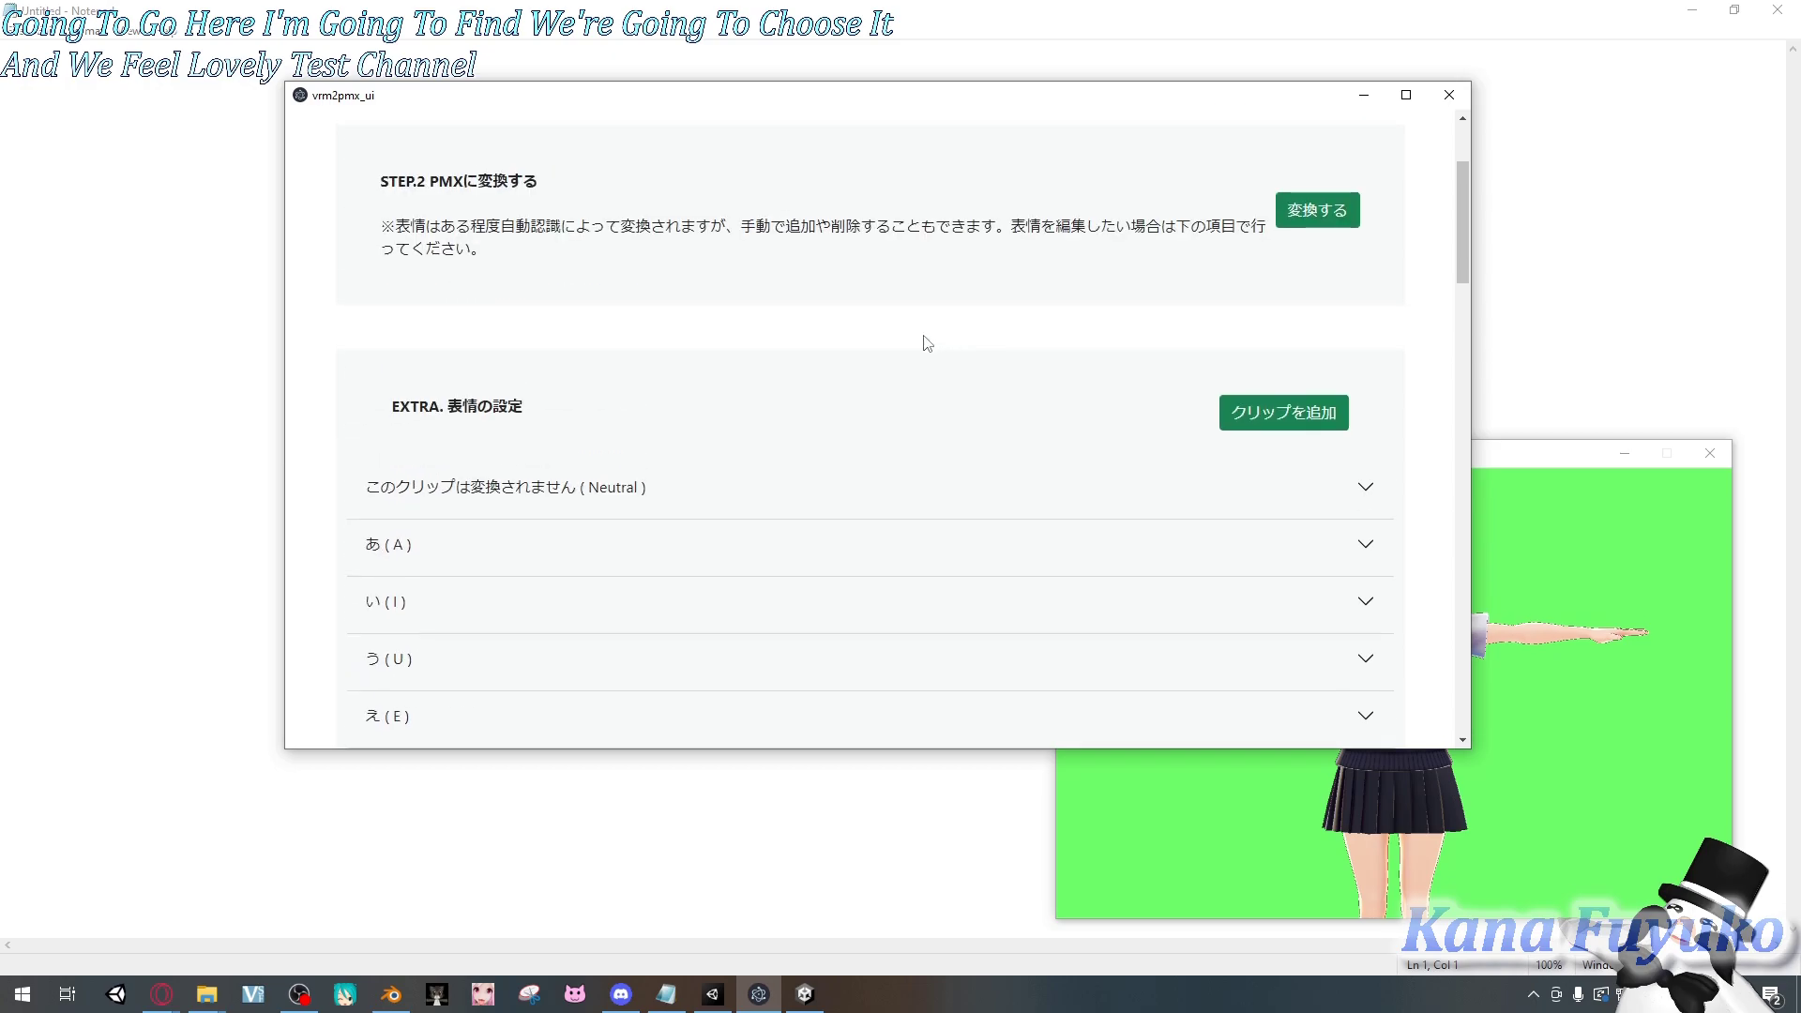
left_click(1317, 396)
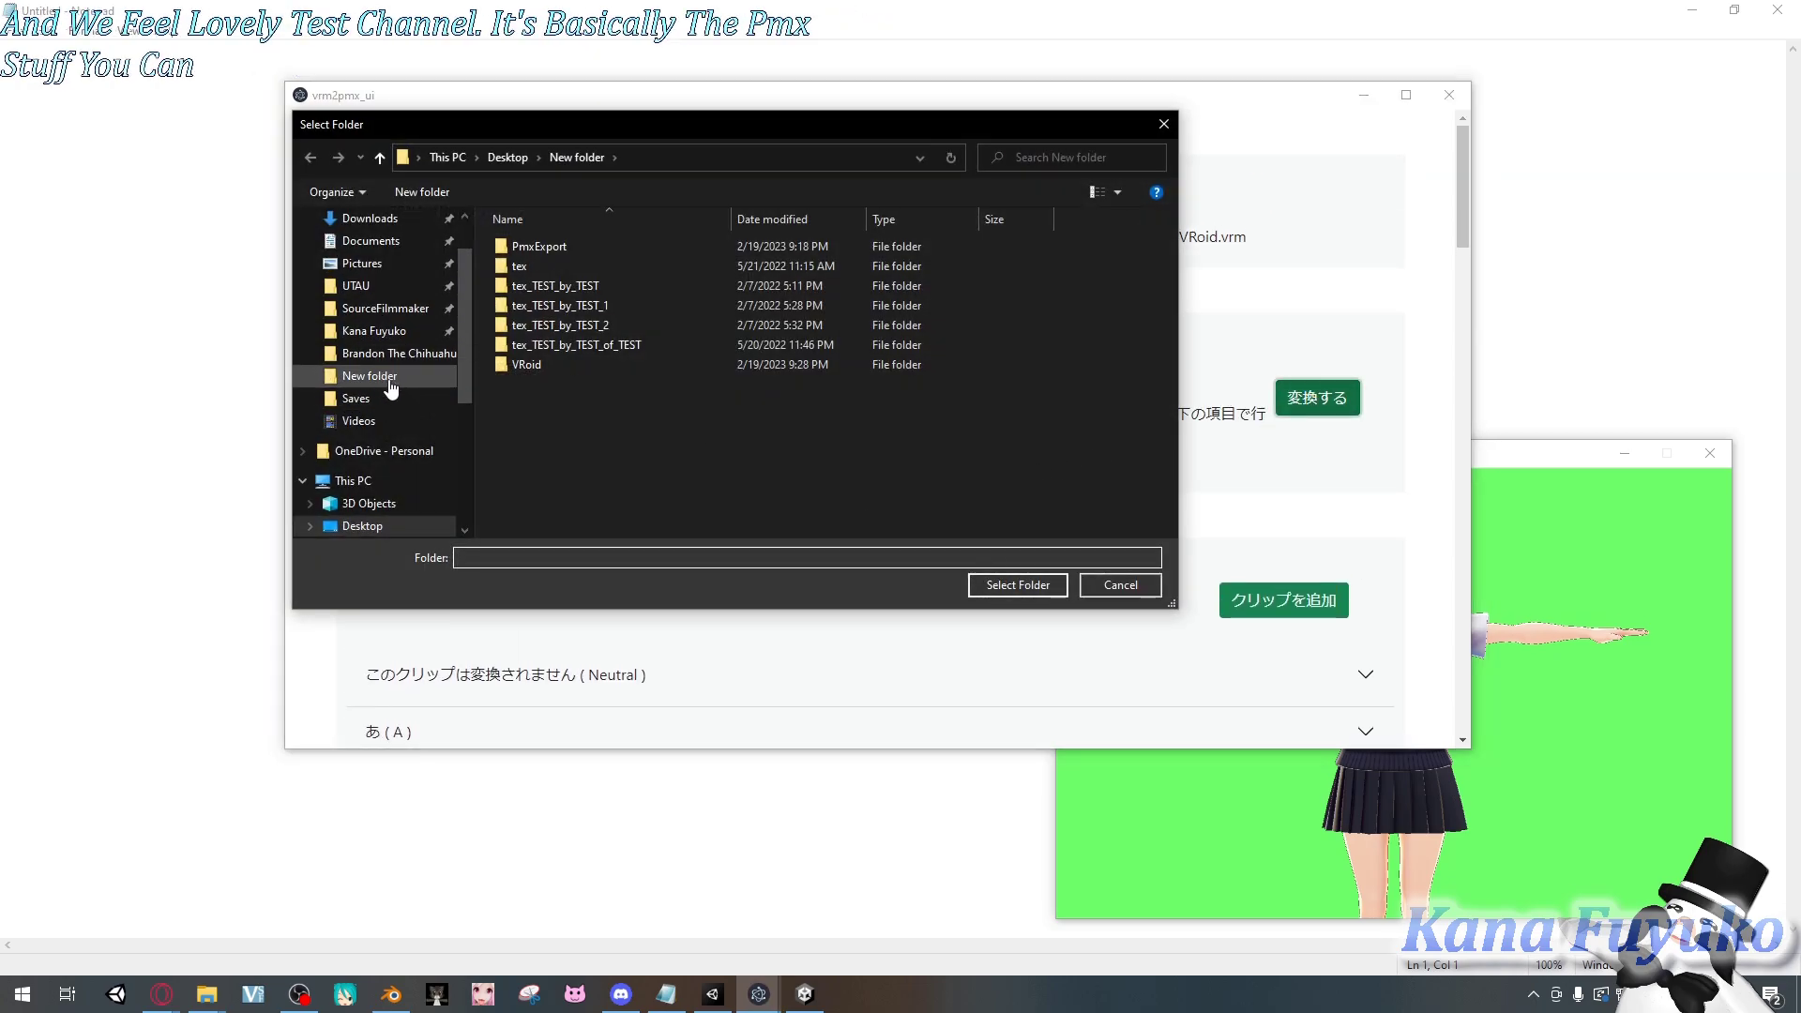
left_click(357, 375)
right_click(550, 446)
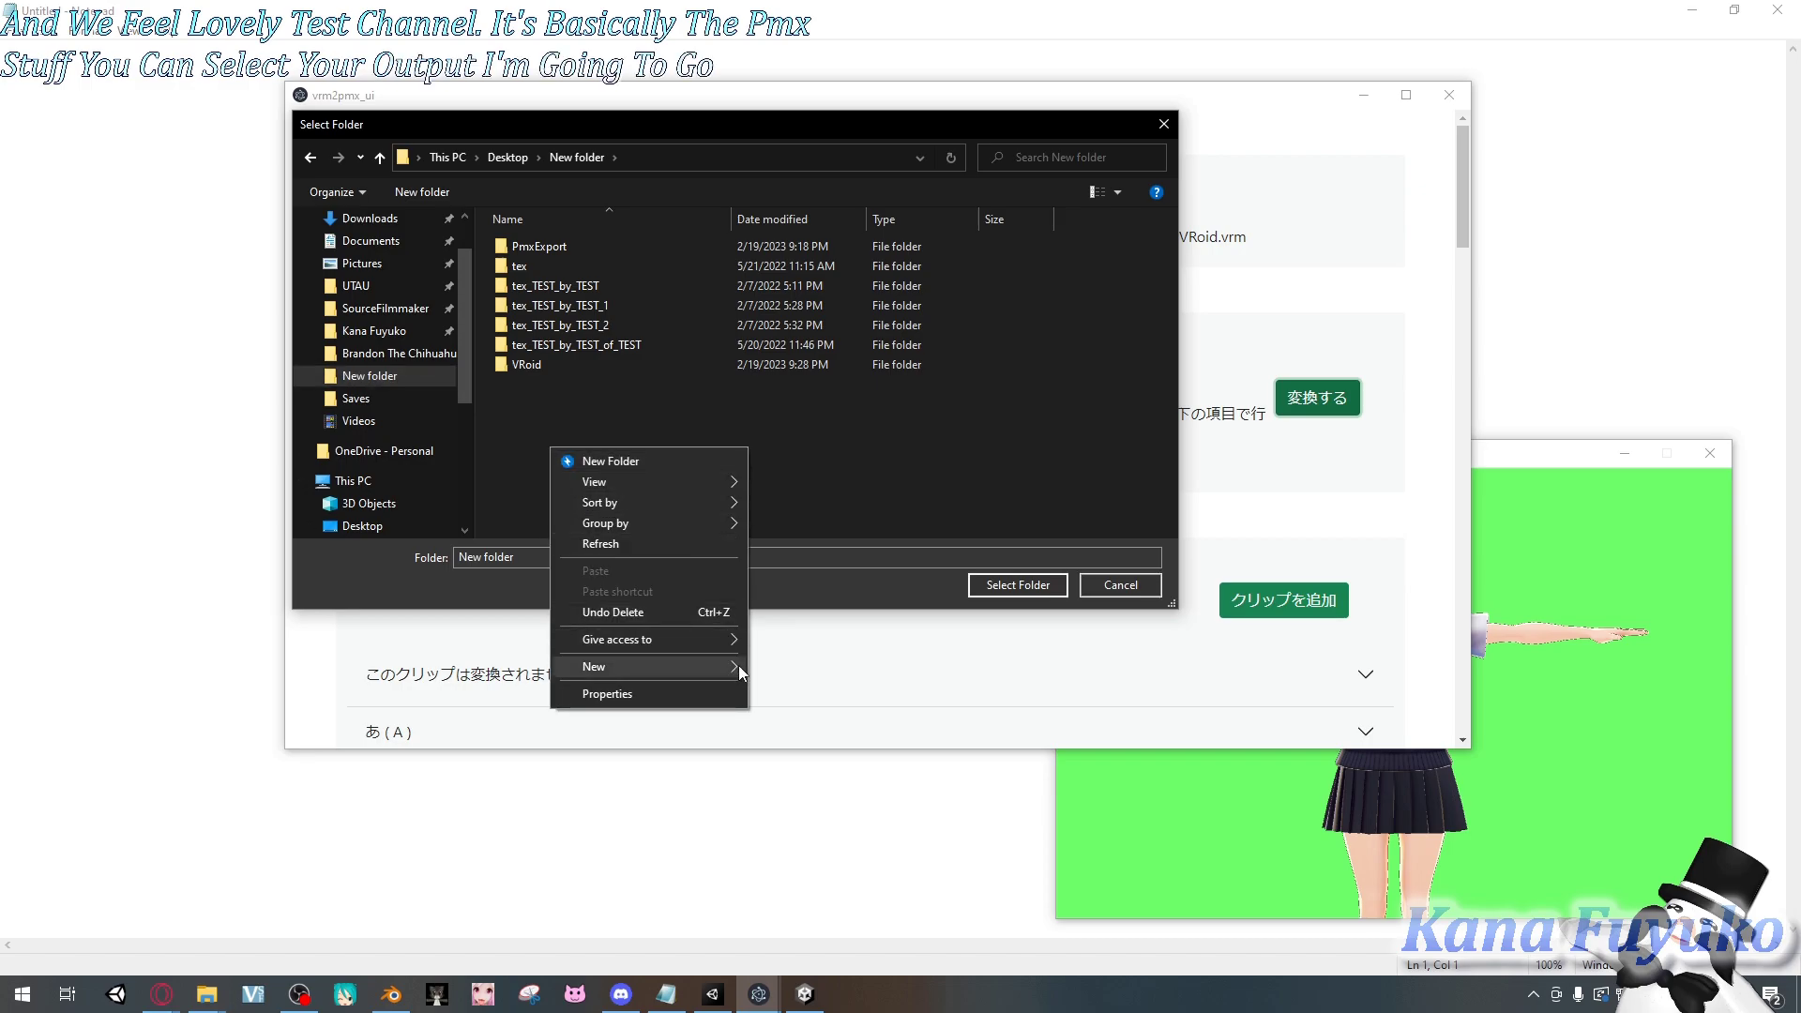
mouse_move(732, 666)
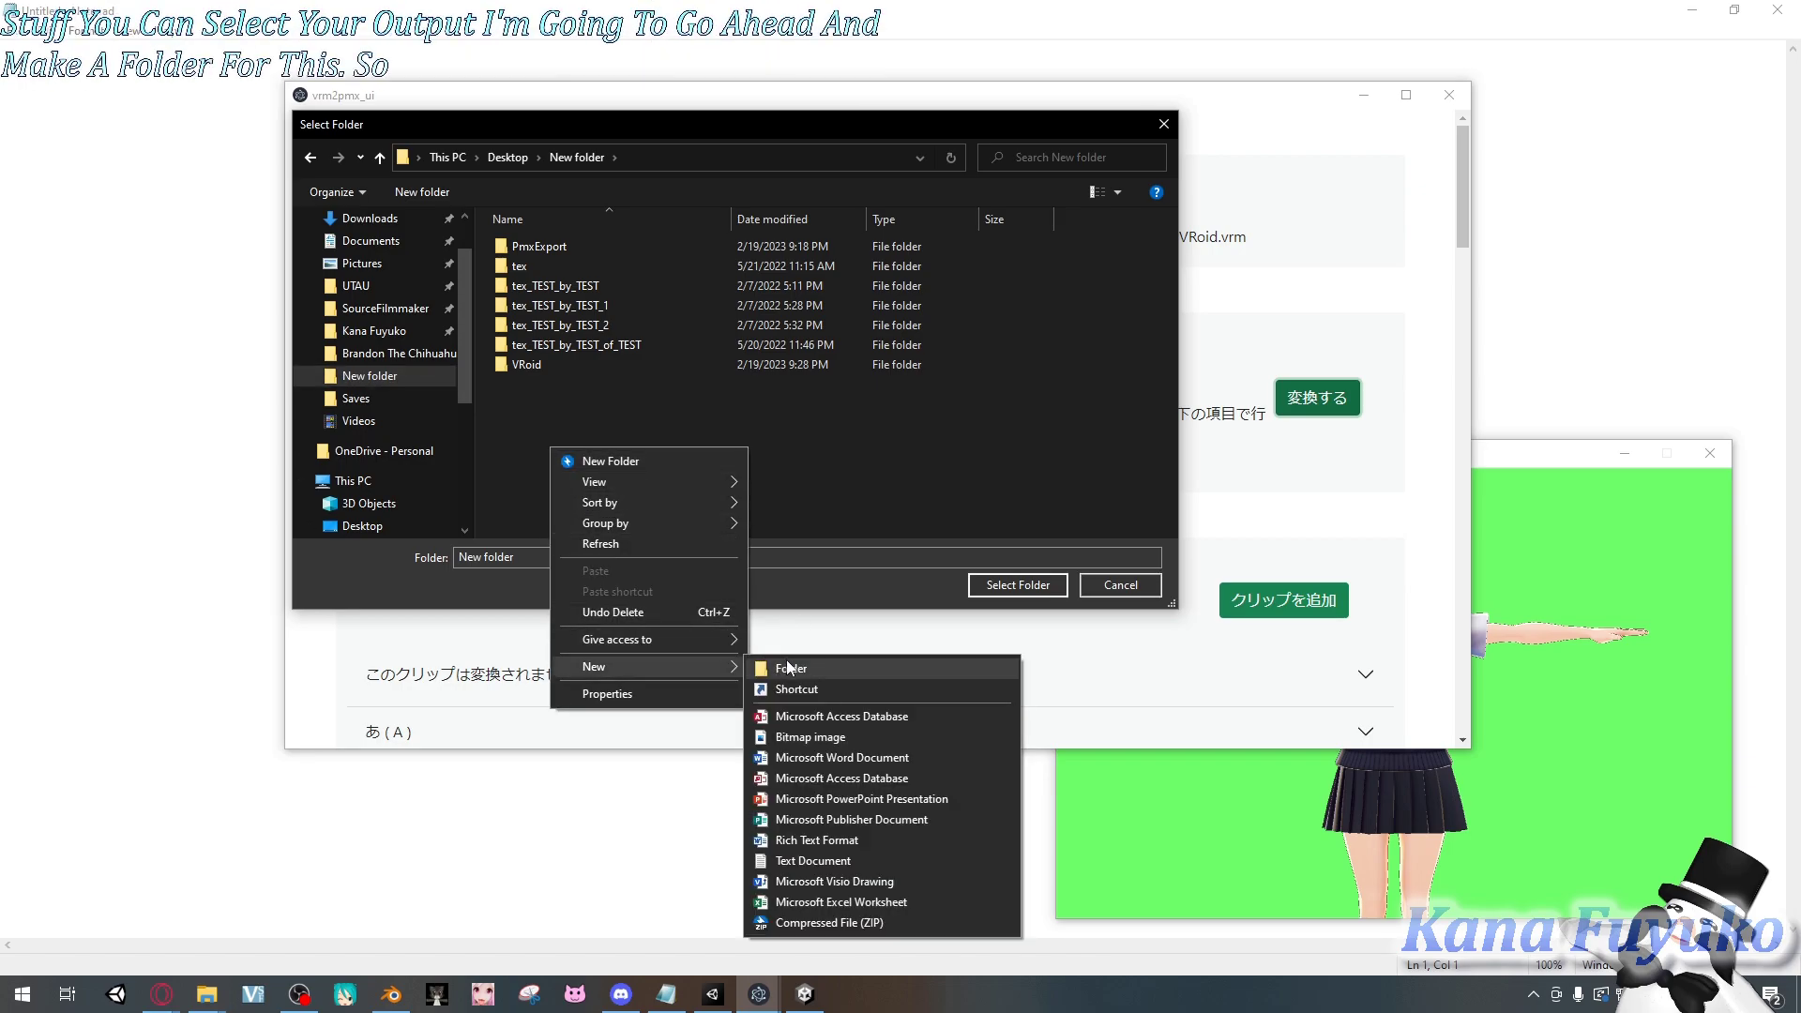
left_click(786, 660)
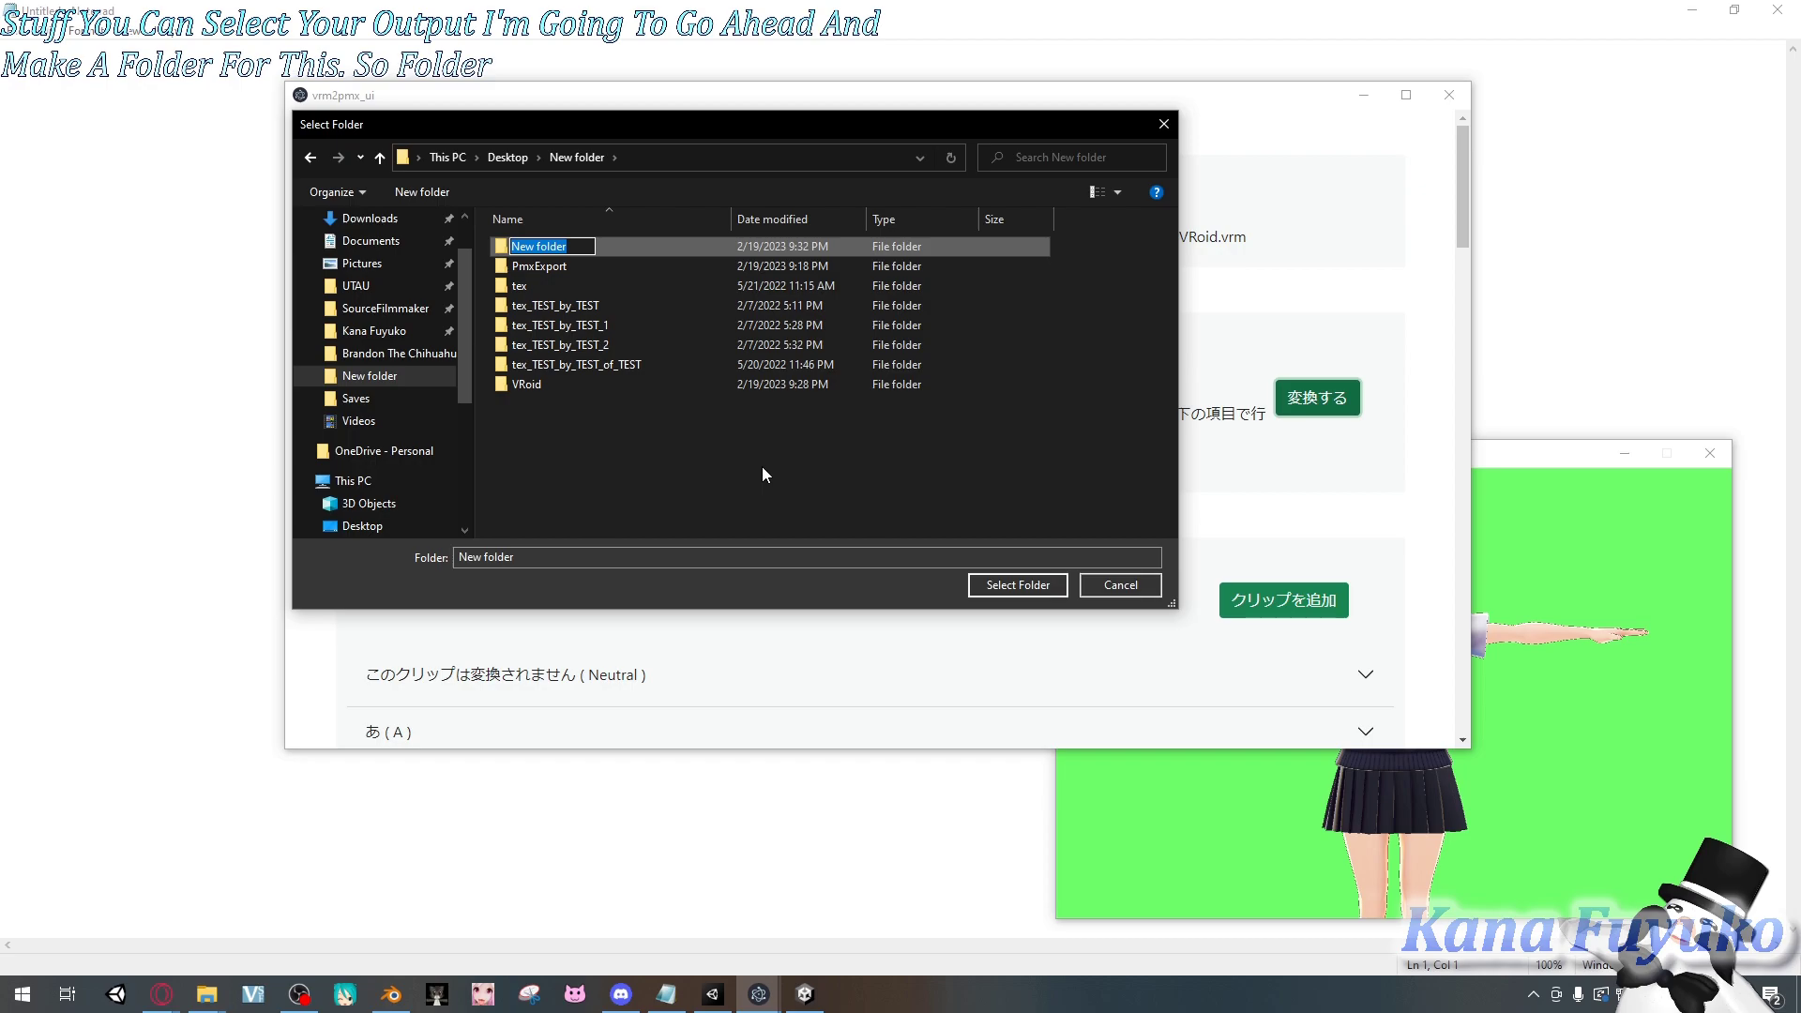
type("PMX TEST")
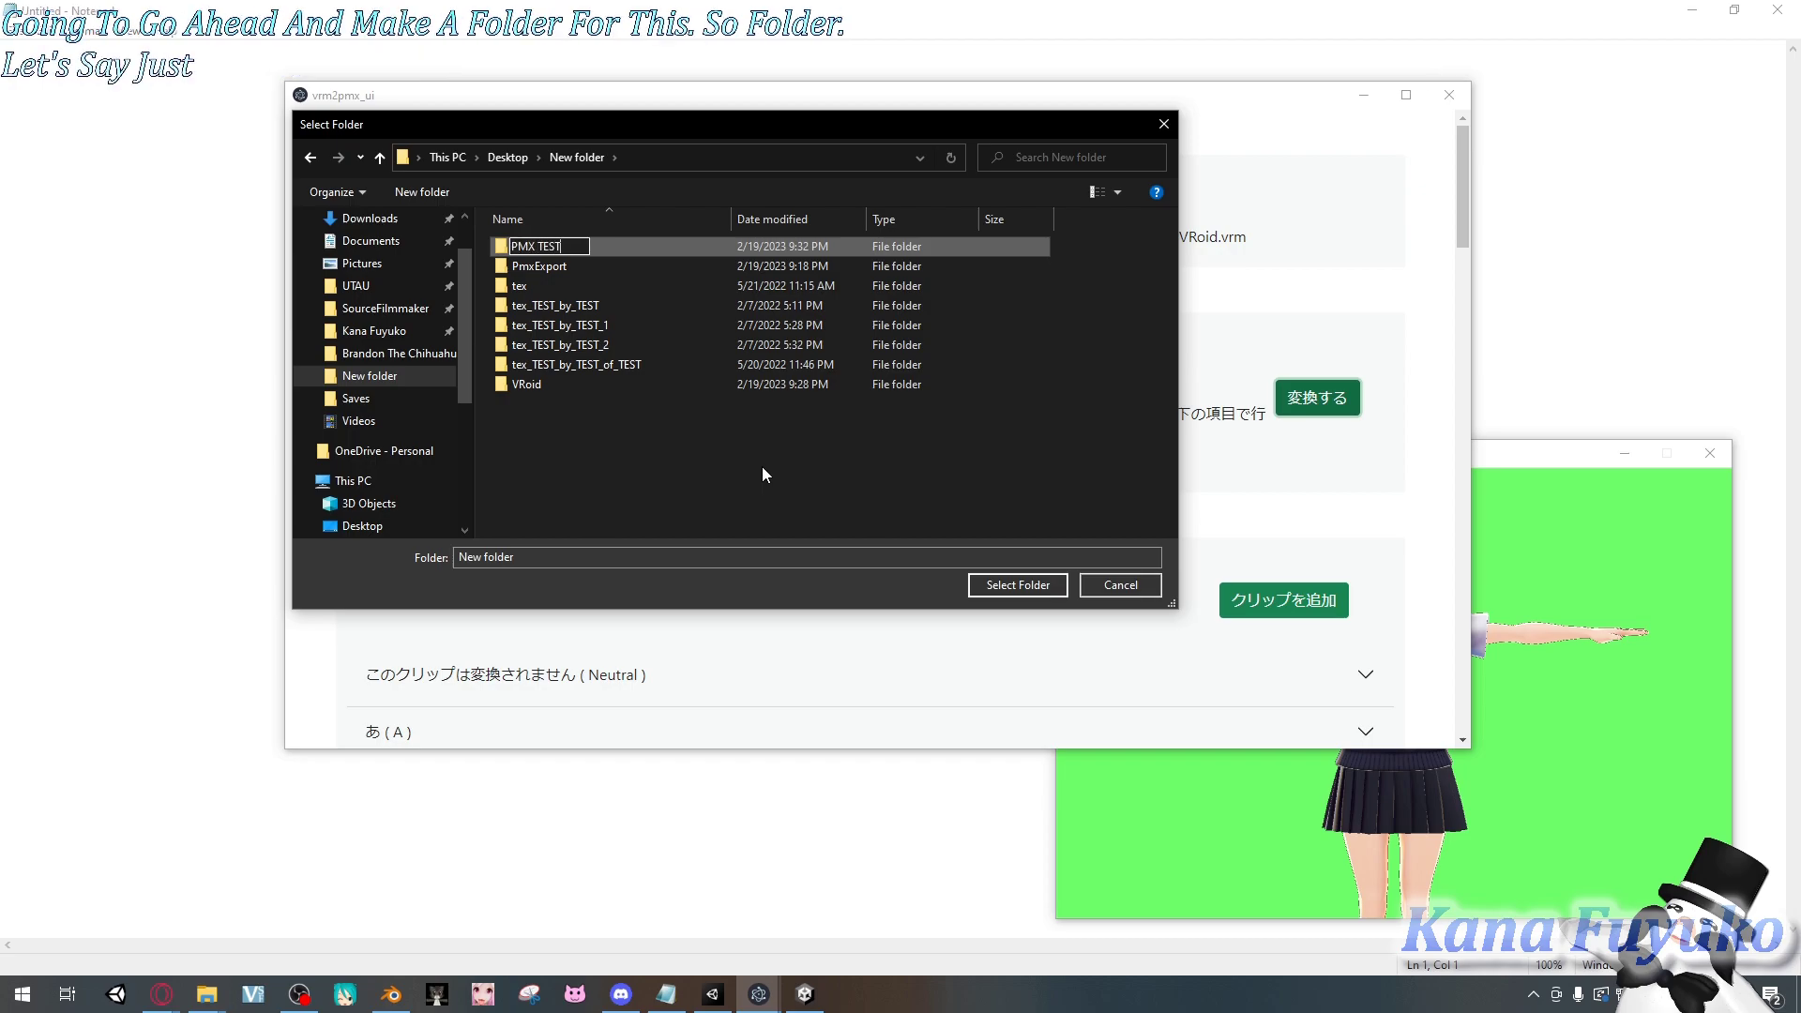
key("Return")
double_click(555, 246)
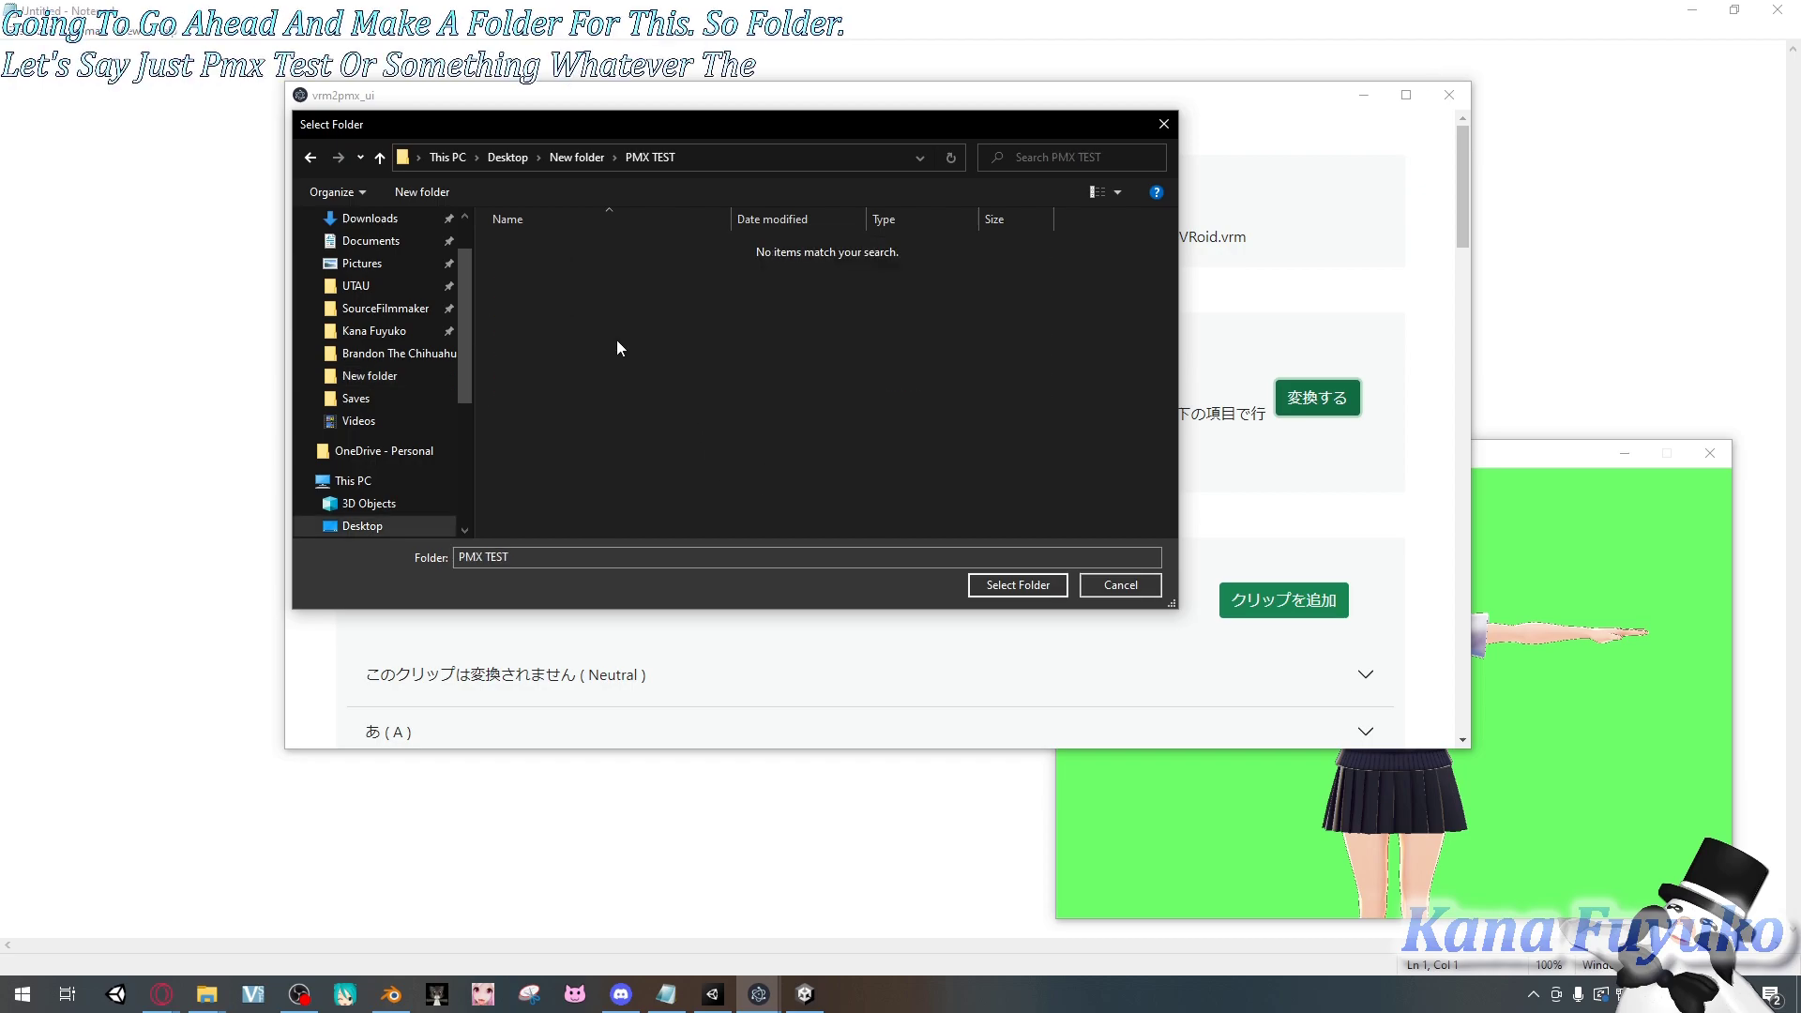
left_click(1018, 588)
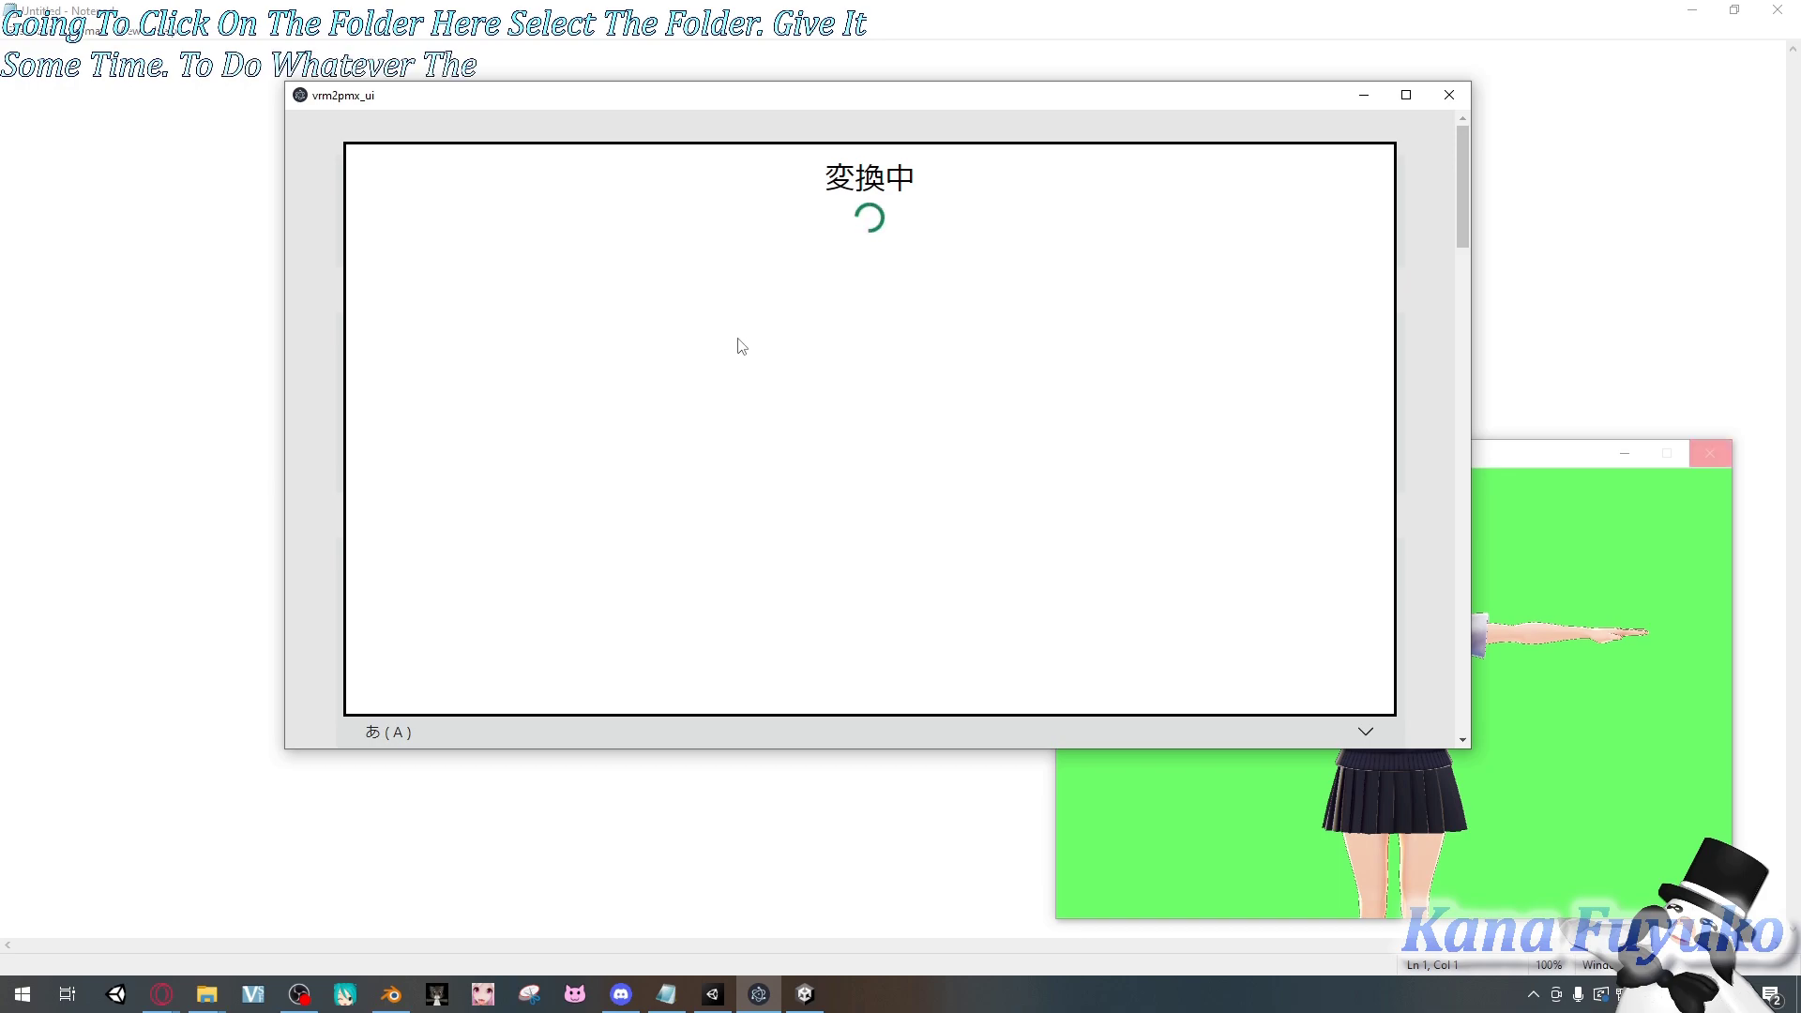
scroll(1266, 258, "down", 5)
scroll(1262, 265, "down", 10)
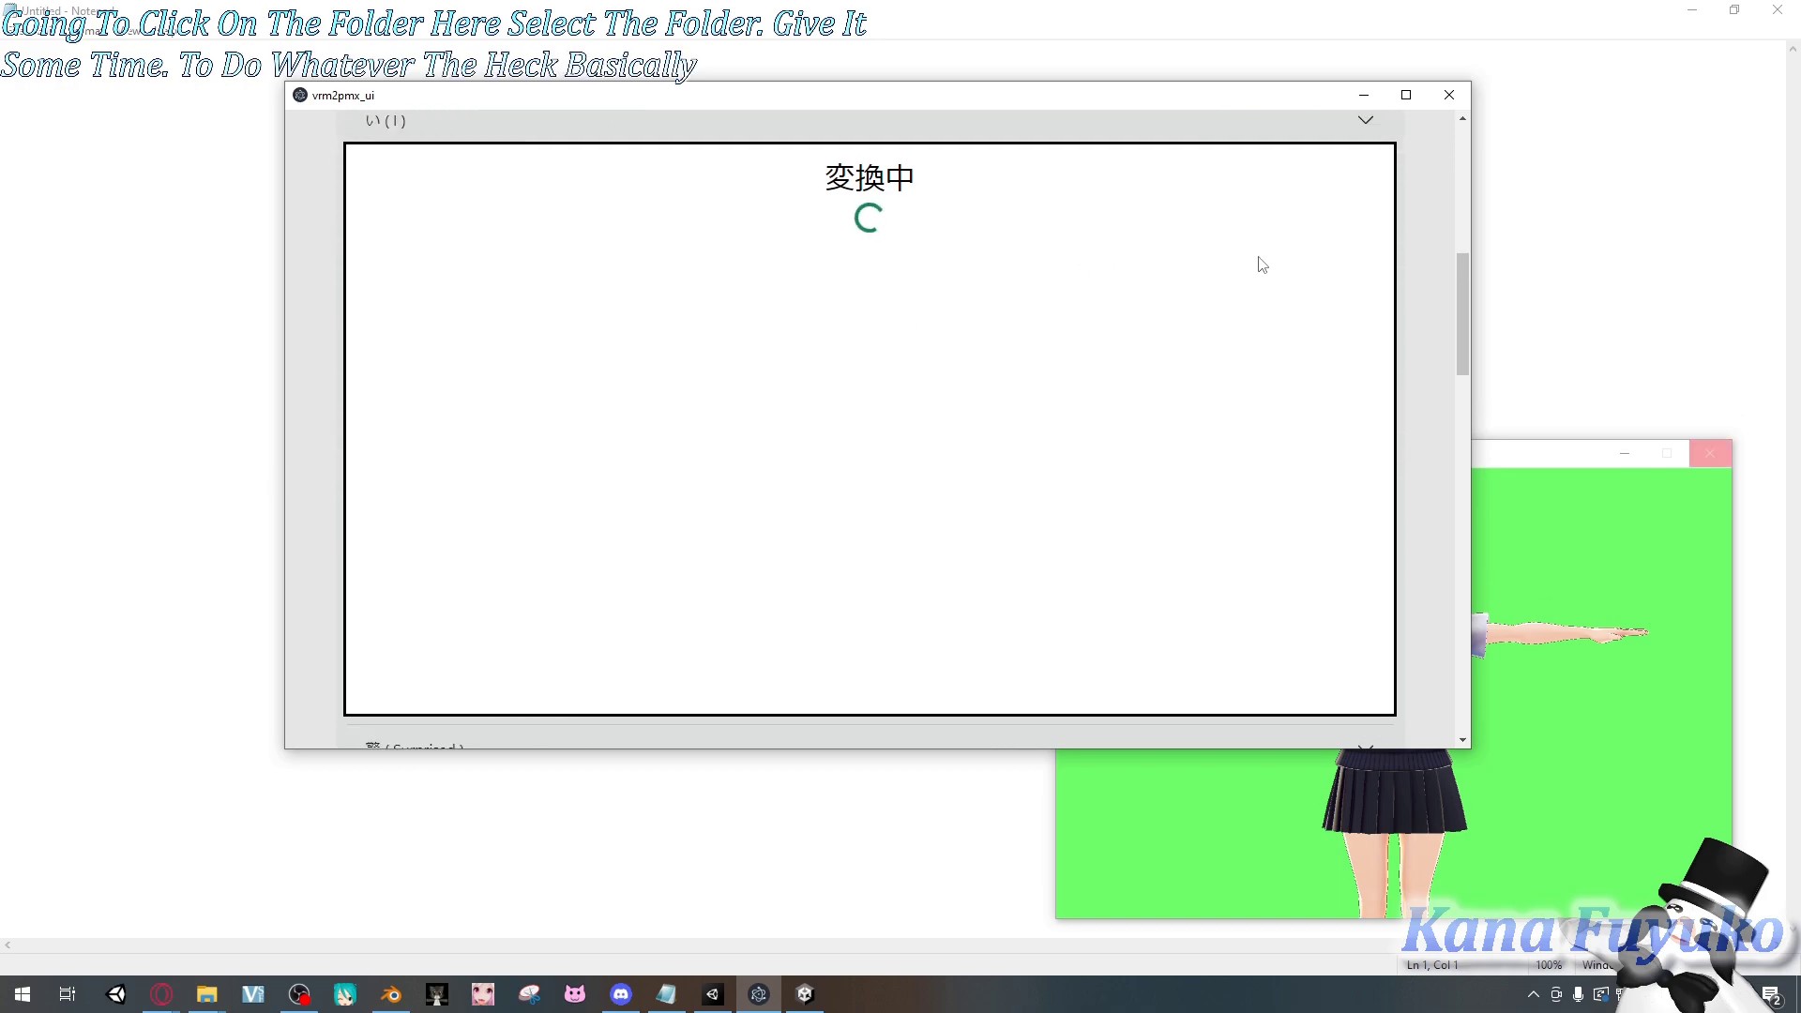
scroll(538, 672, "down", 3)
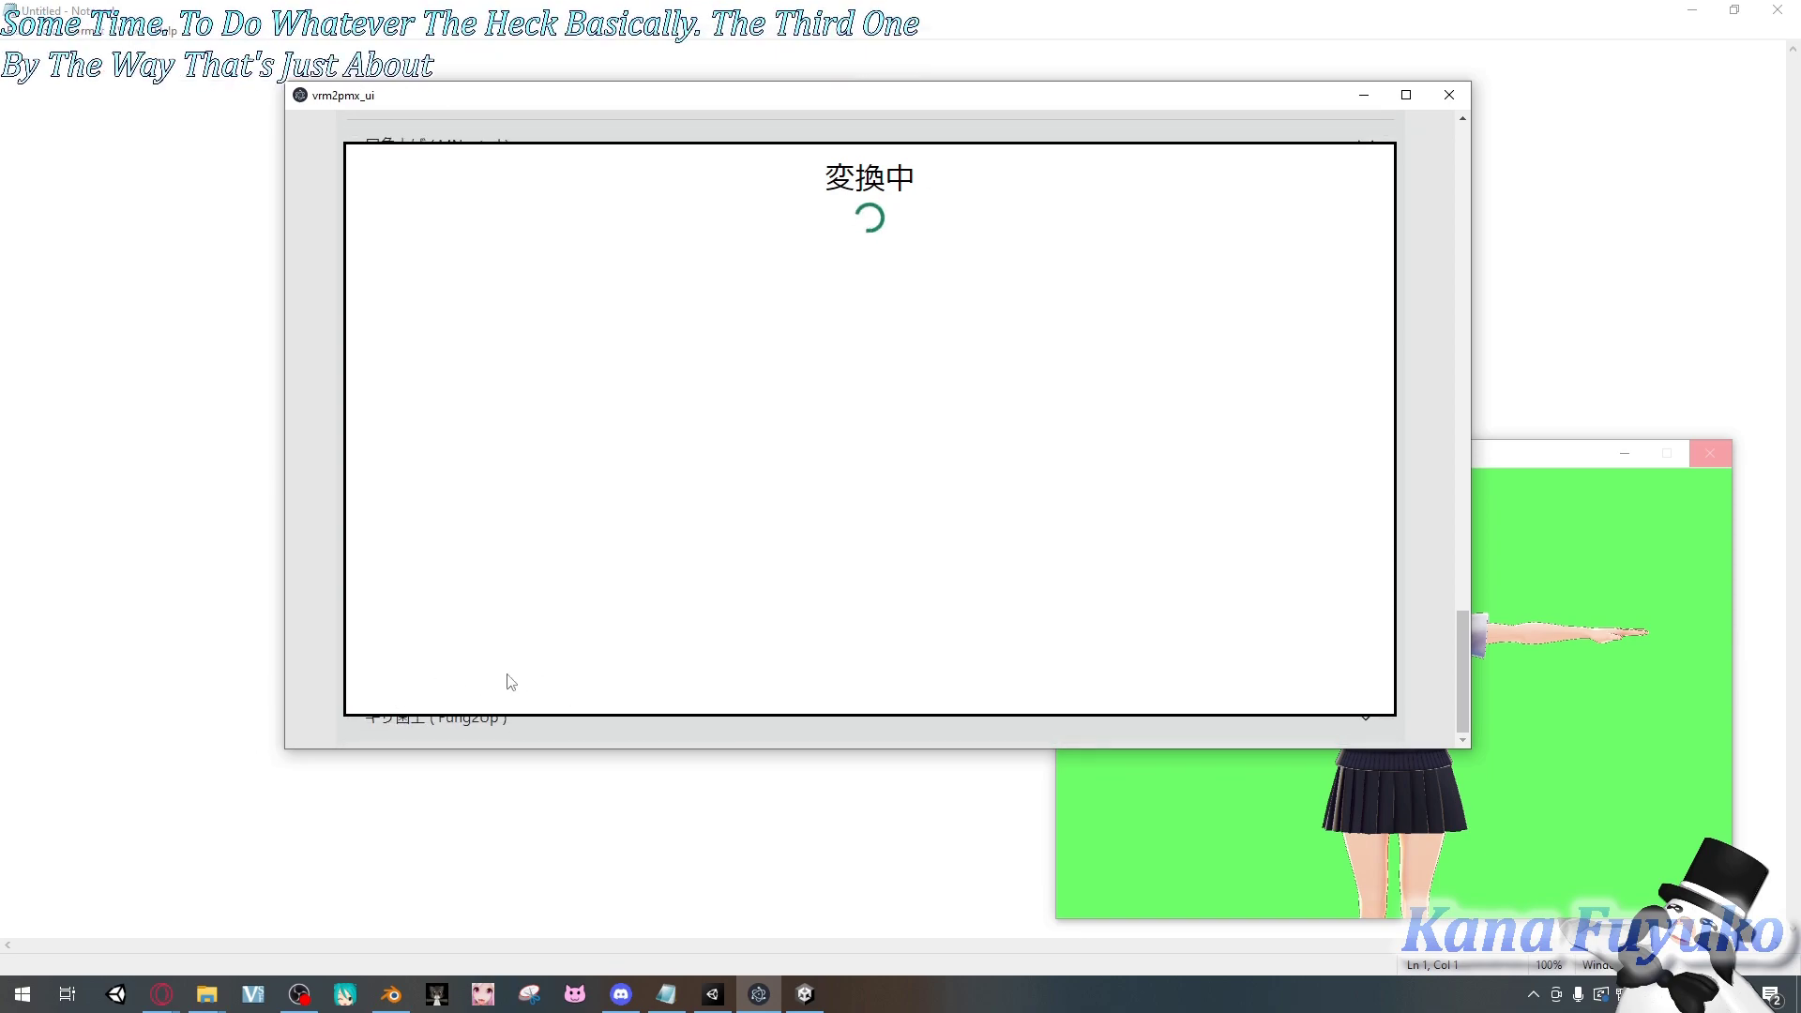
scroll(583, 619, "up", 10)
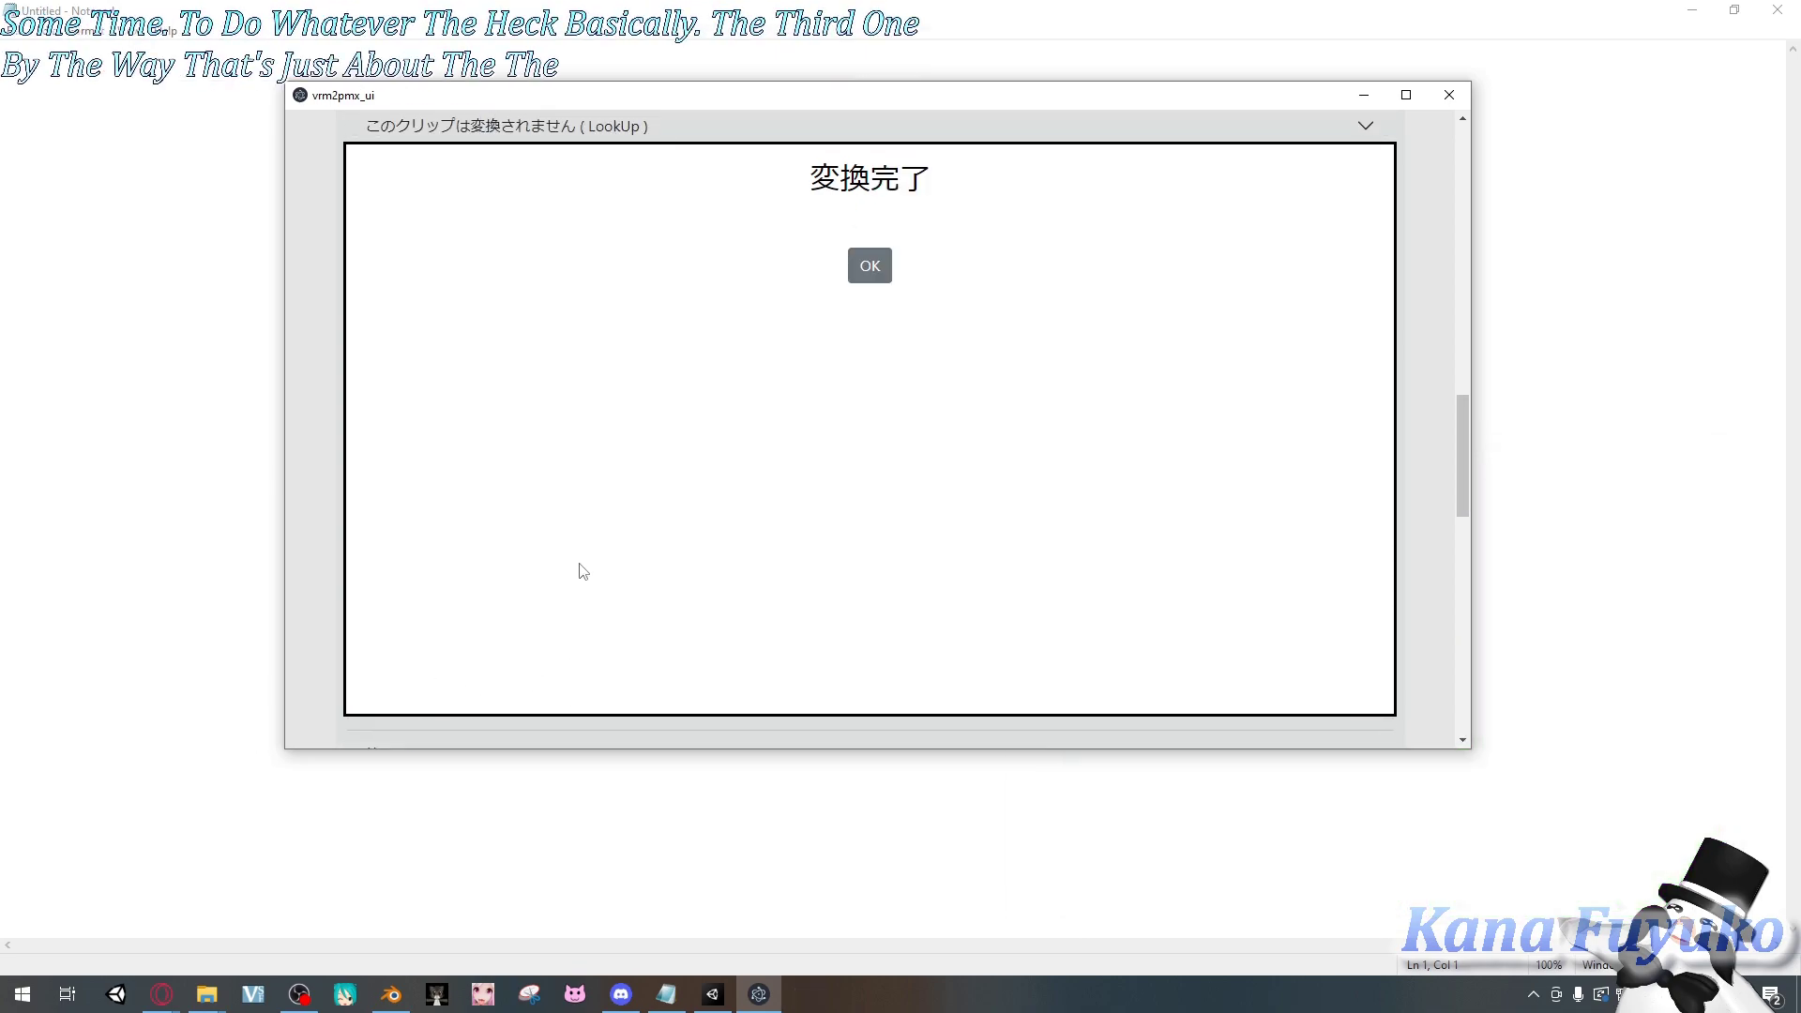
scroll(728, 492, "up", 5)
scroll(310, 695, "down", 3)
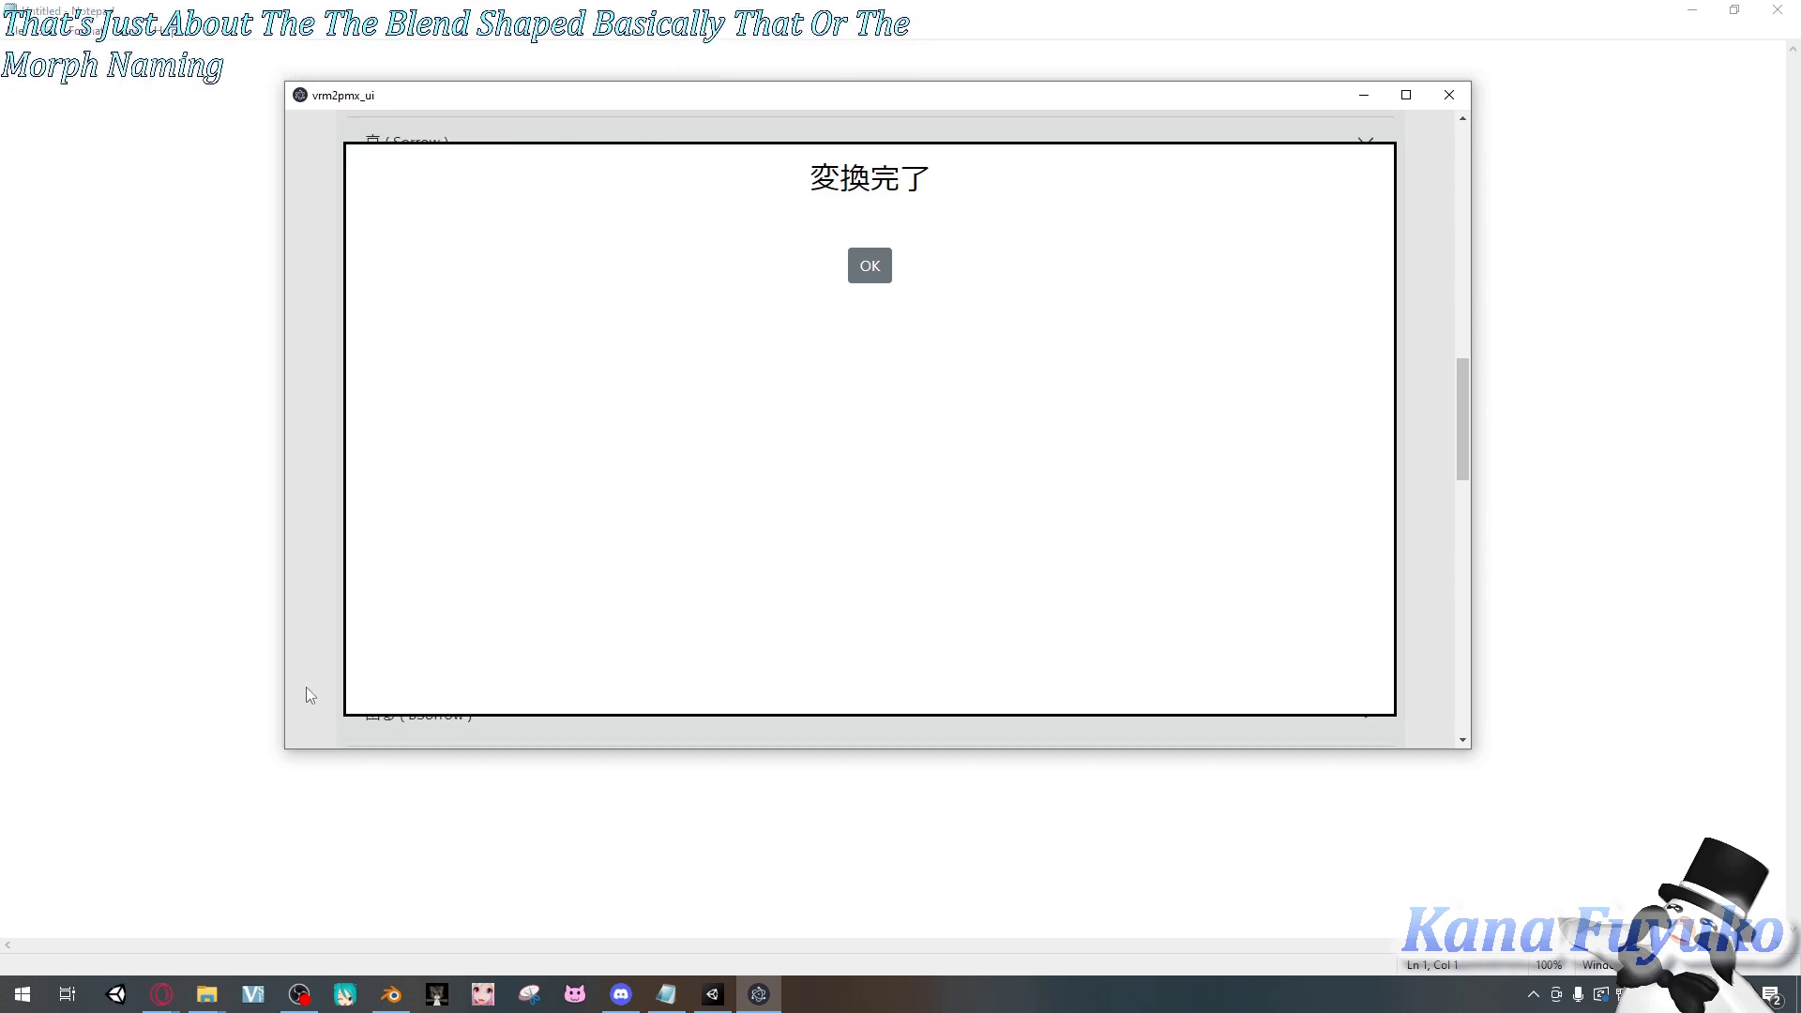
- Acknowledge the finished conversion and close the converter
left_click(870, 265)
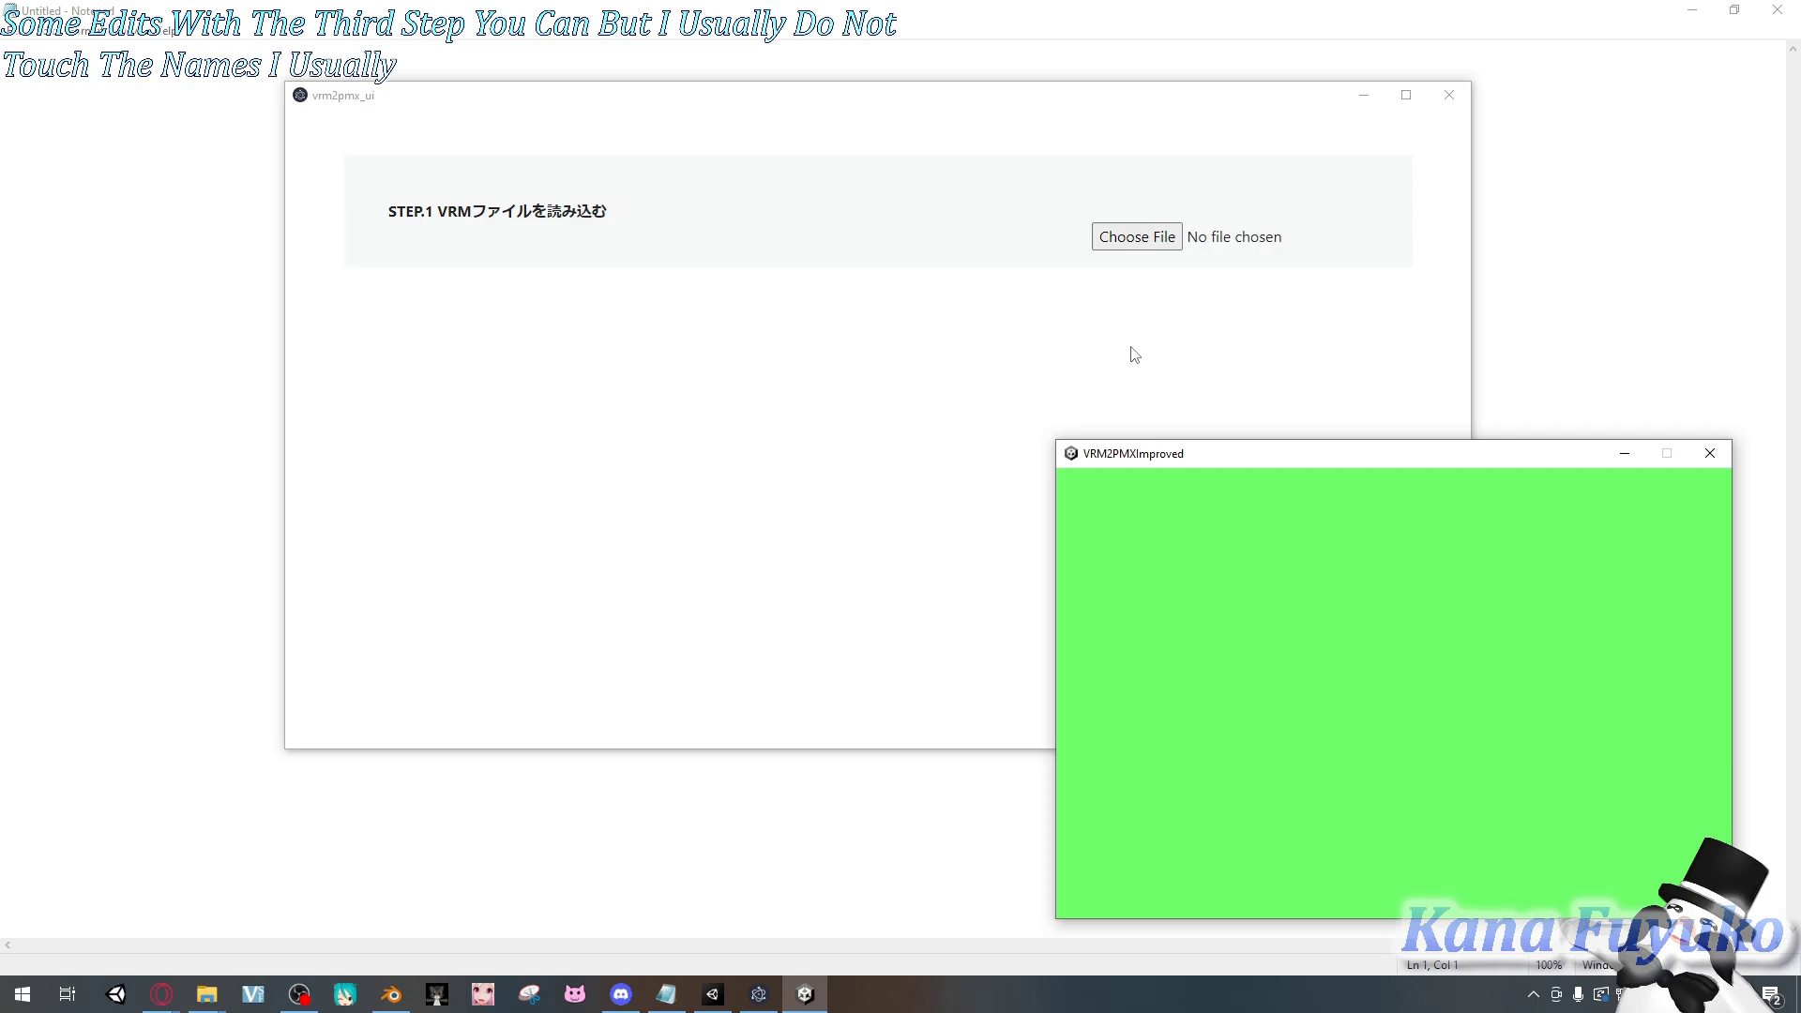
left_click(1447, 95)
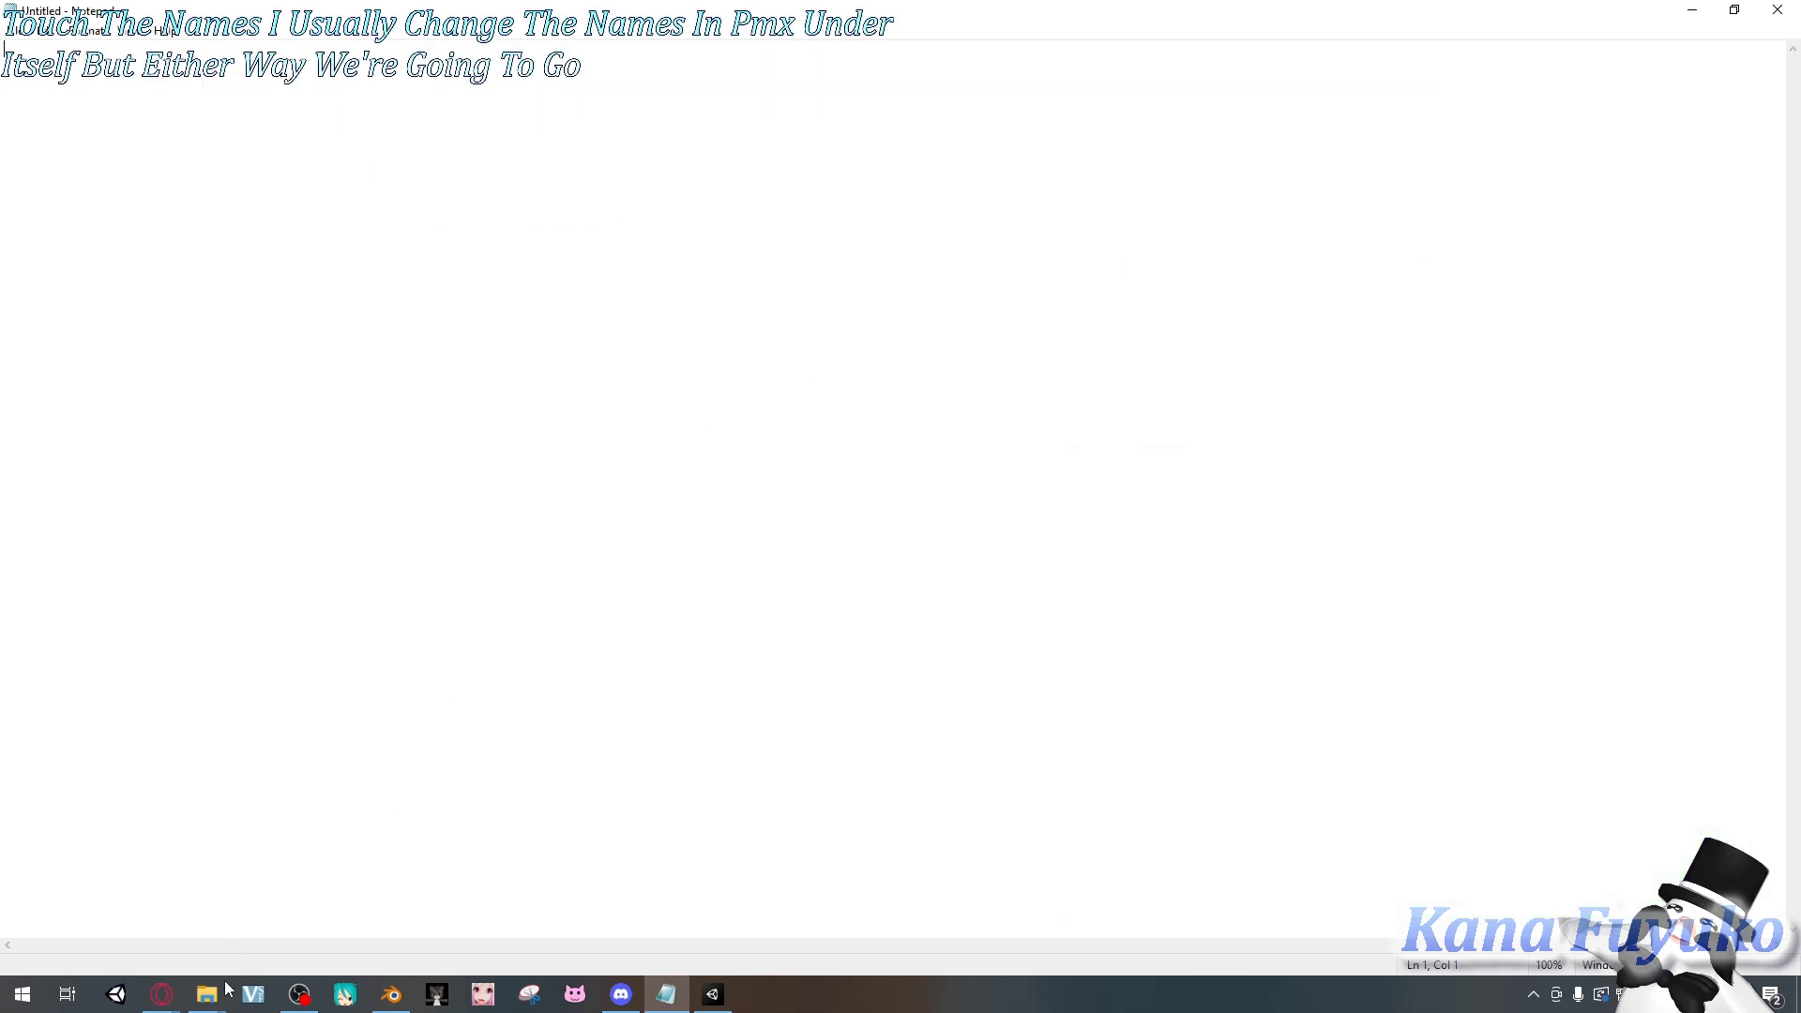
- Open exported.pmx from the PMX TEST folder in PMX Editor
mouse_move(208, 993)
left_click(318, 899)
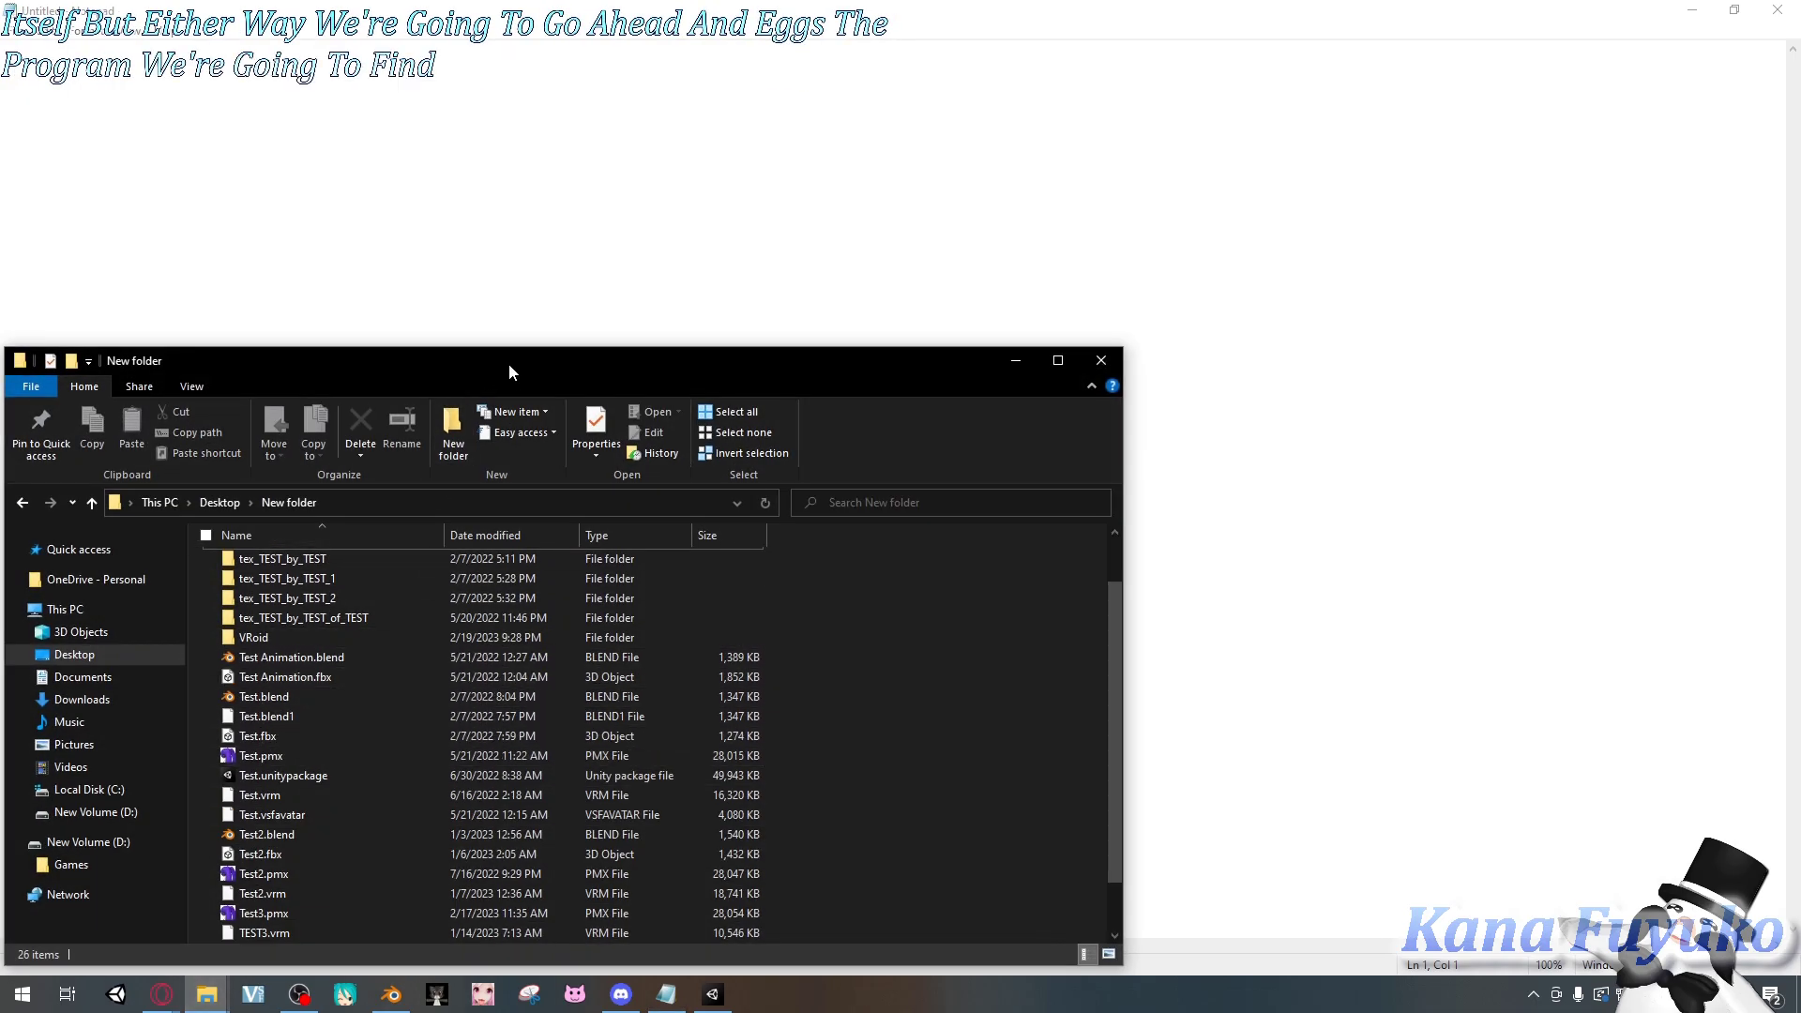
left_click_drag(509, 372, 756, 220)
scroll(597, 548, "up", 1)
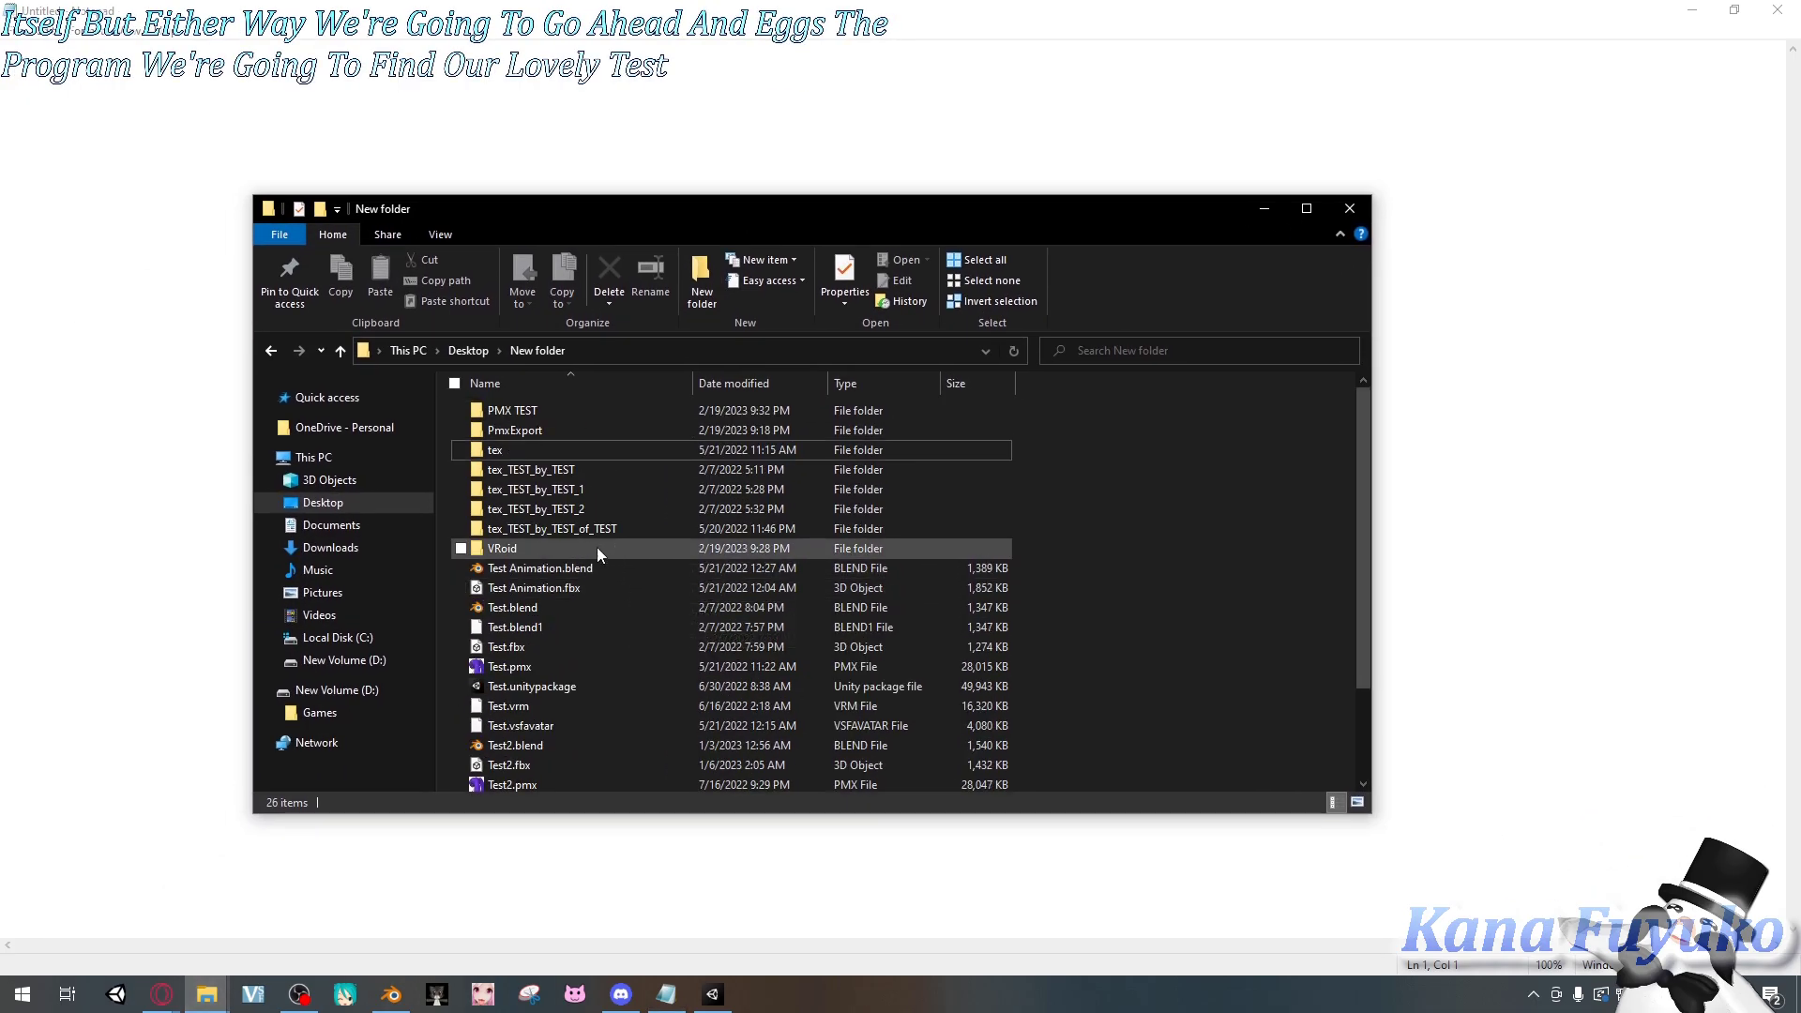
double_click(526, 413)
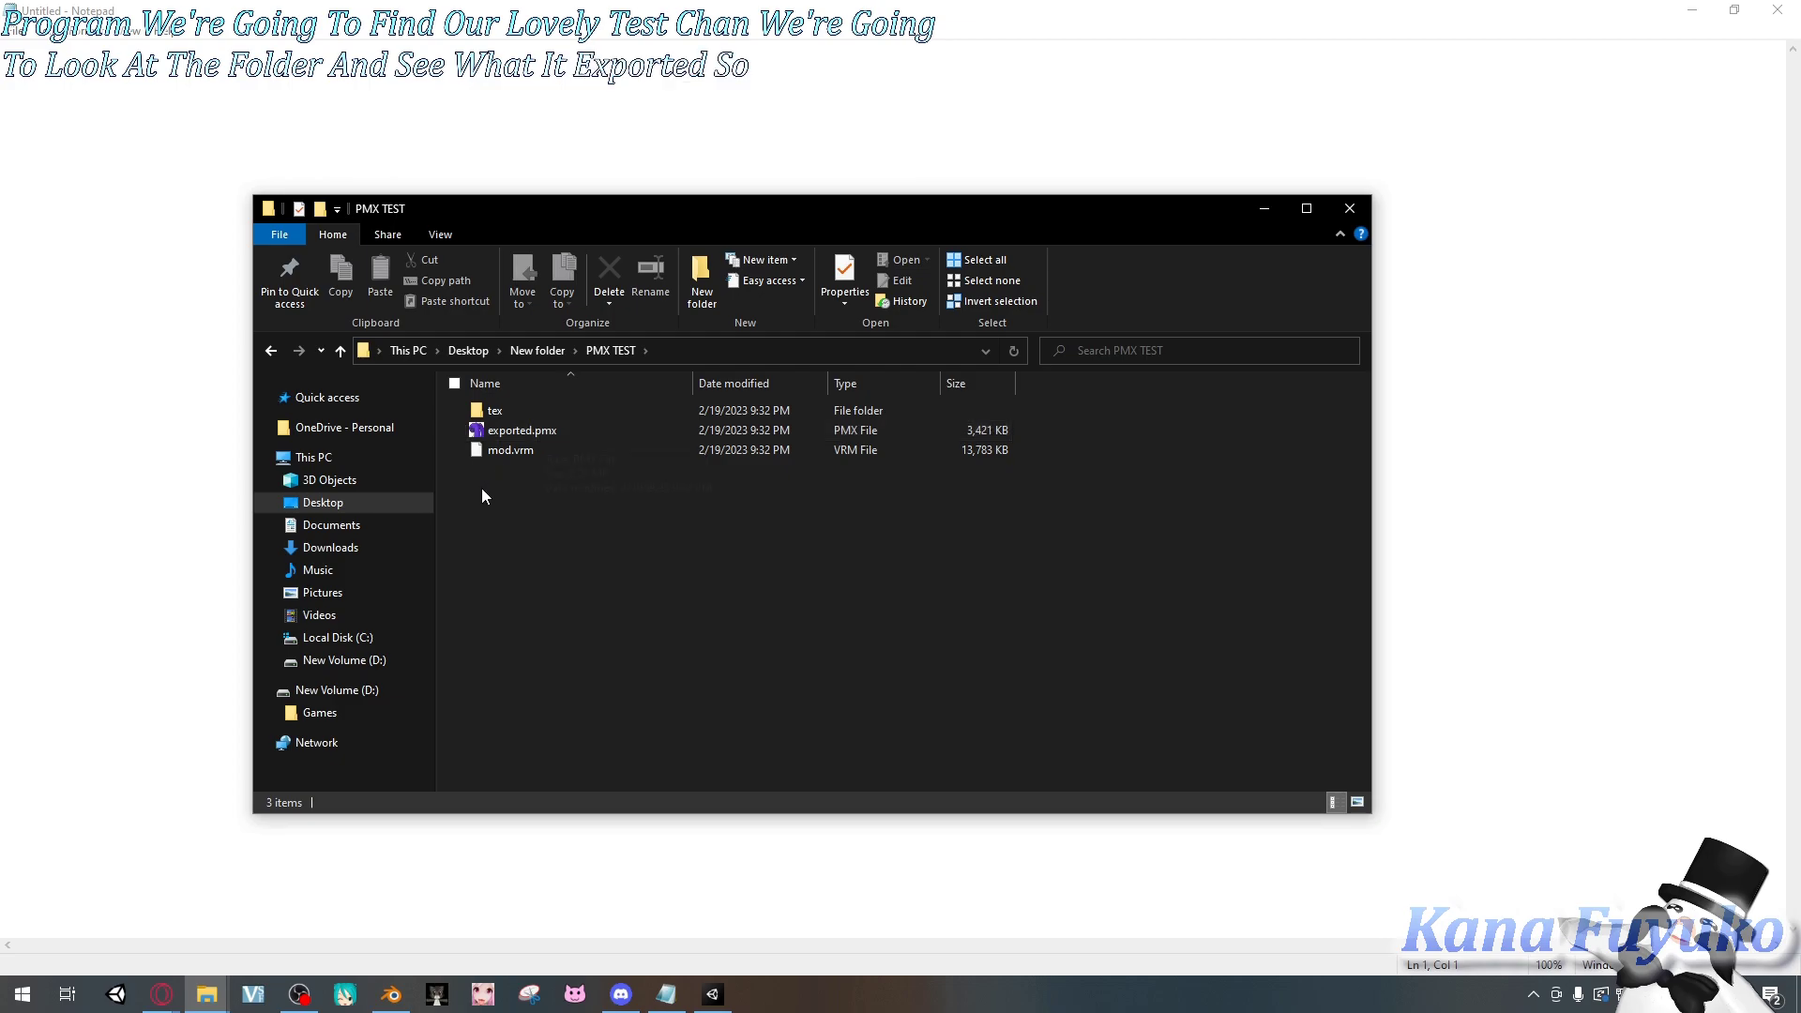
left_click(541, 433)
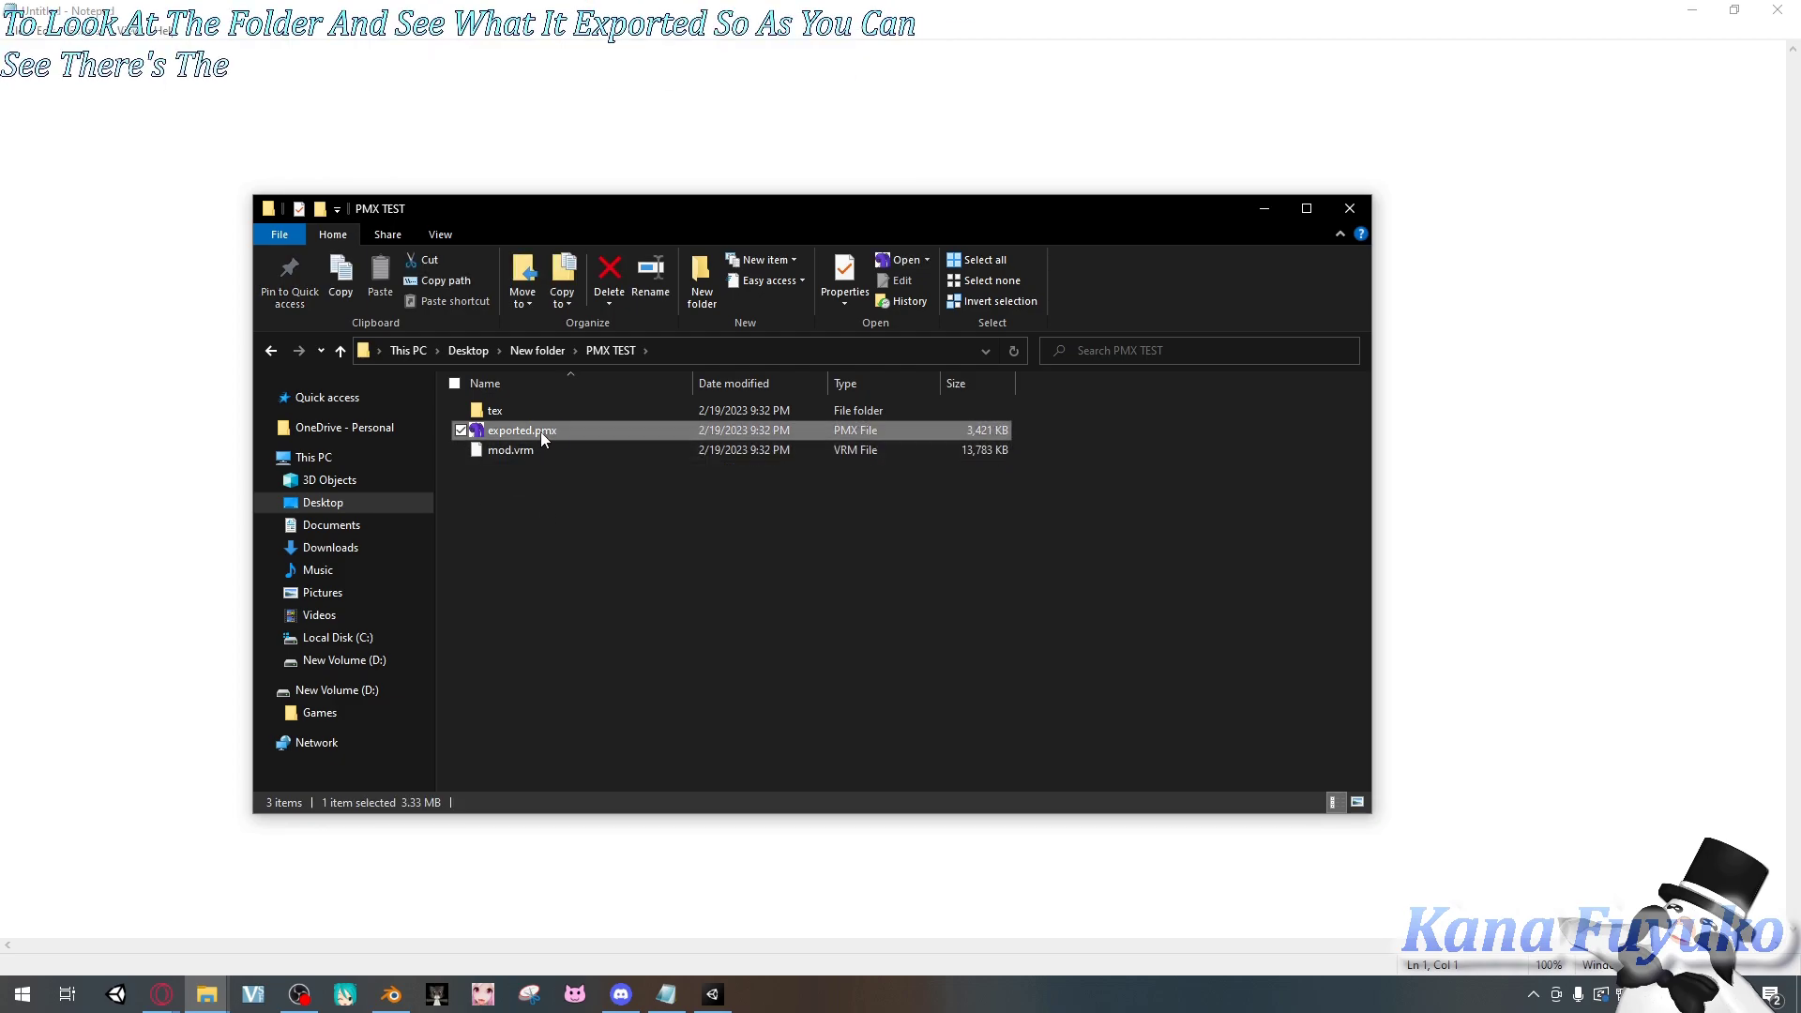
double_click(541, 431)
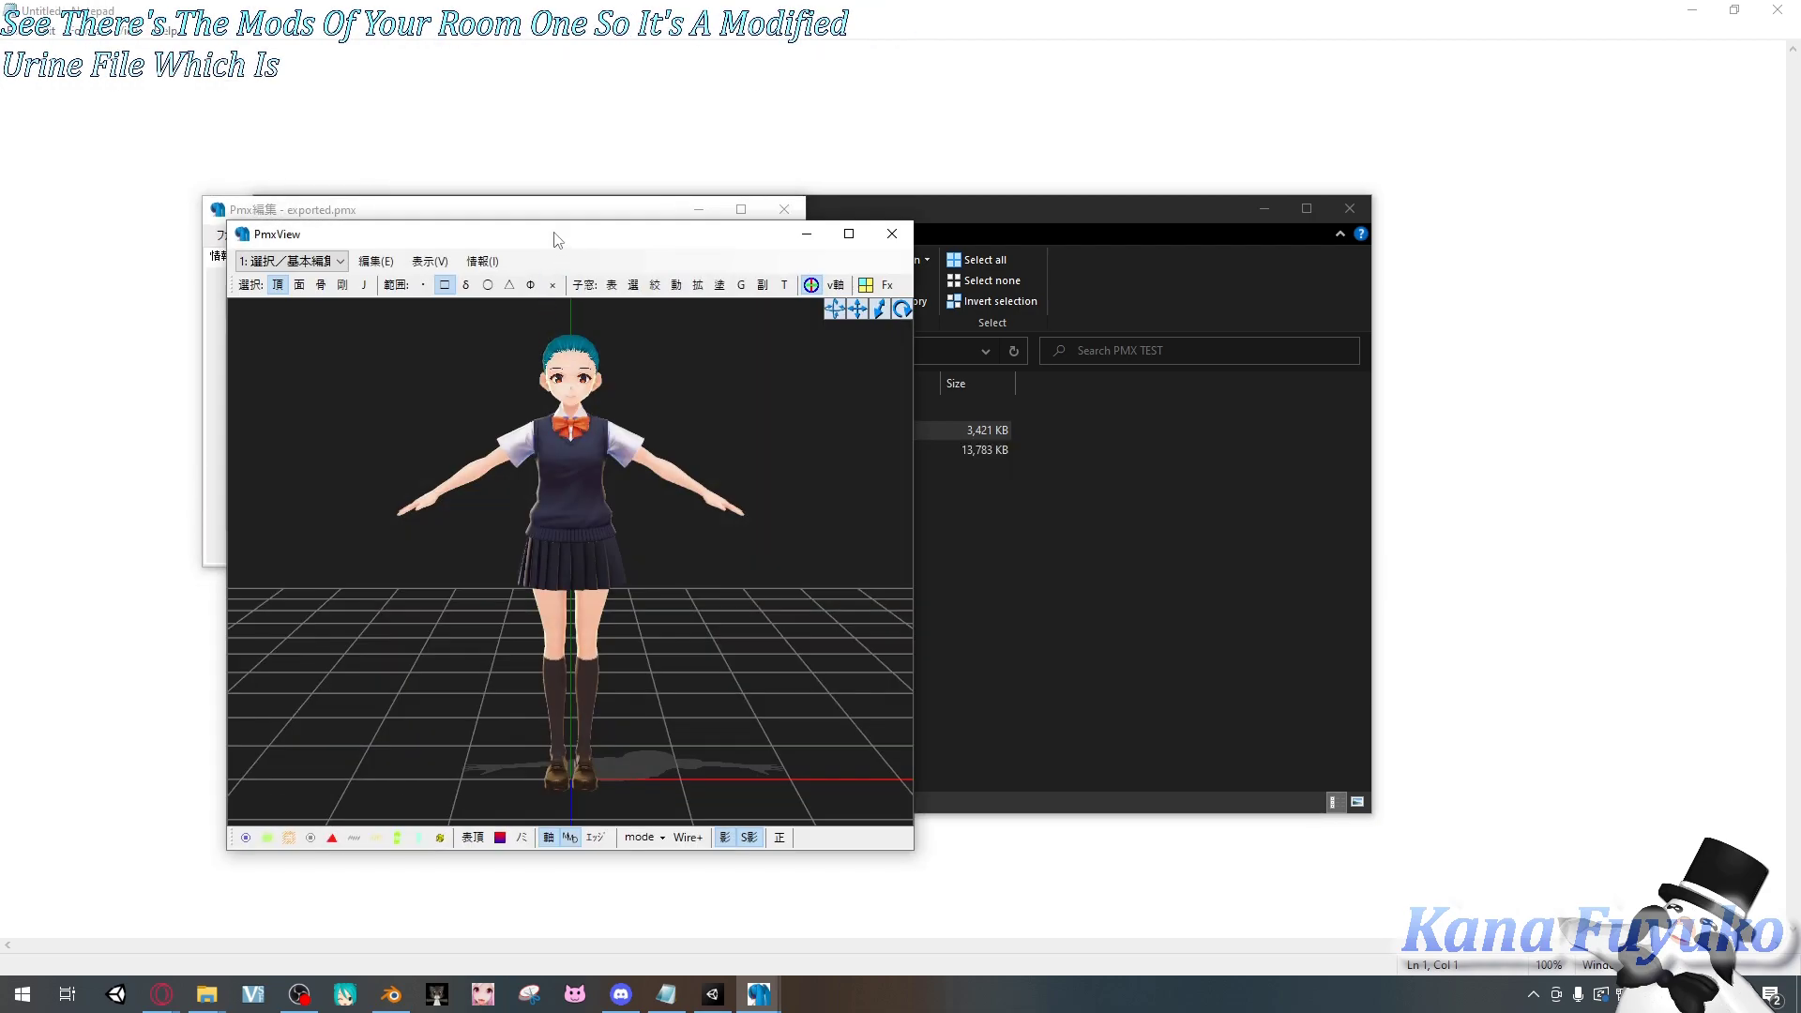
- Place PmxView beside the editor window and examine the exported model and its displayed bones from several angles
left_click_drag(554, 238, 1134, 214)
right_click_drag(1135, 456, 773, 483)
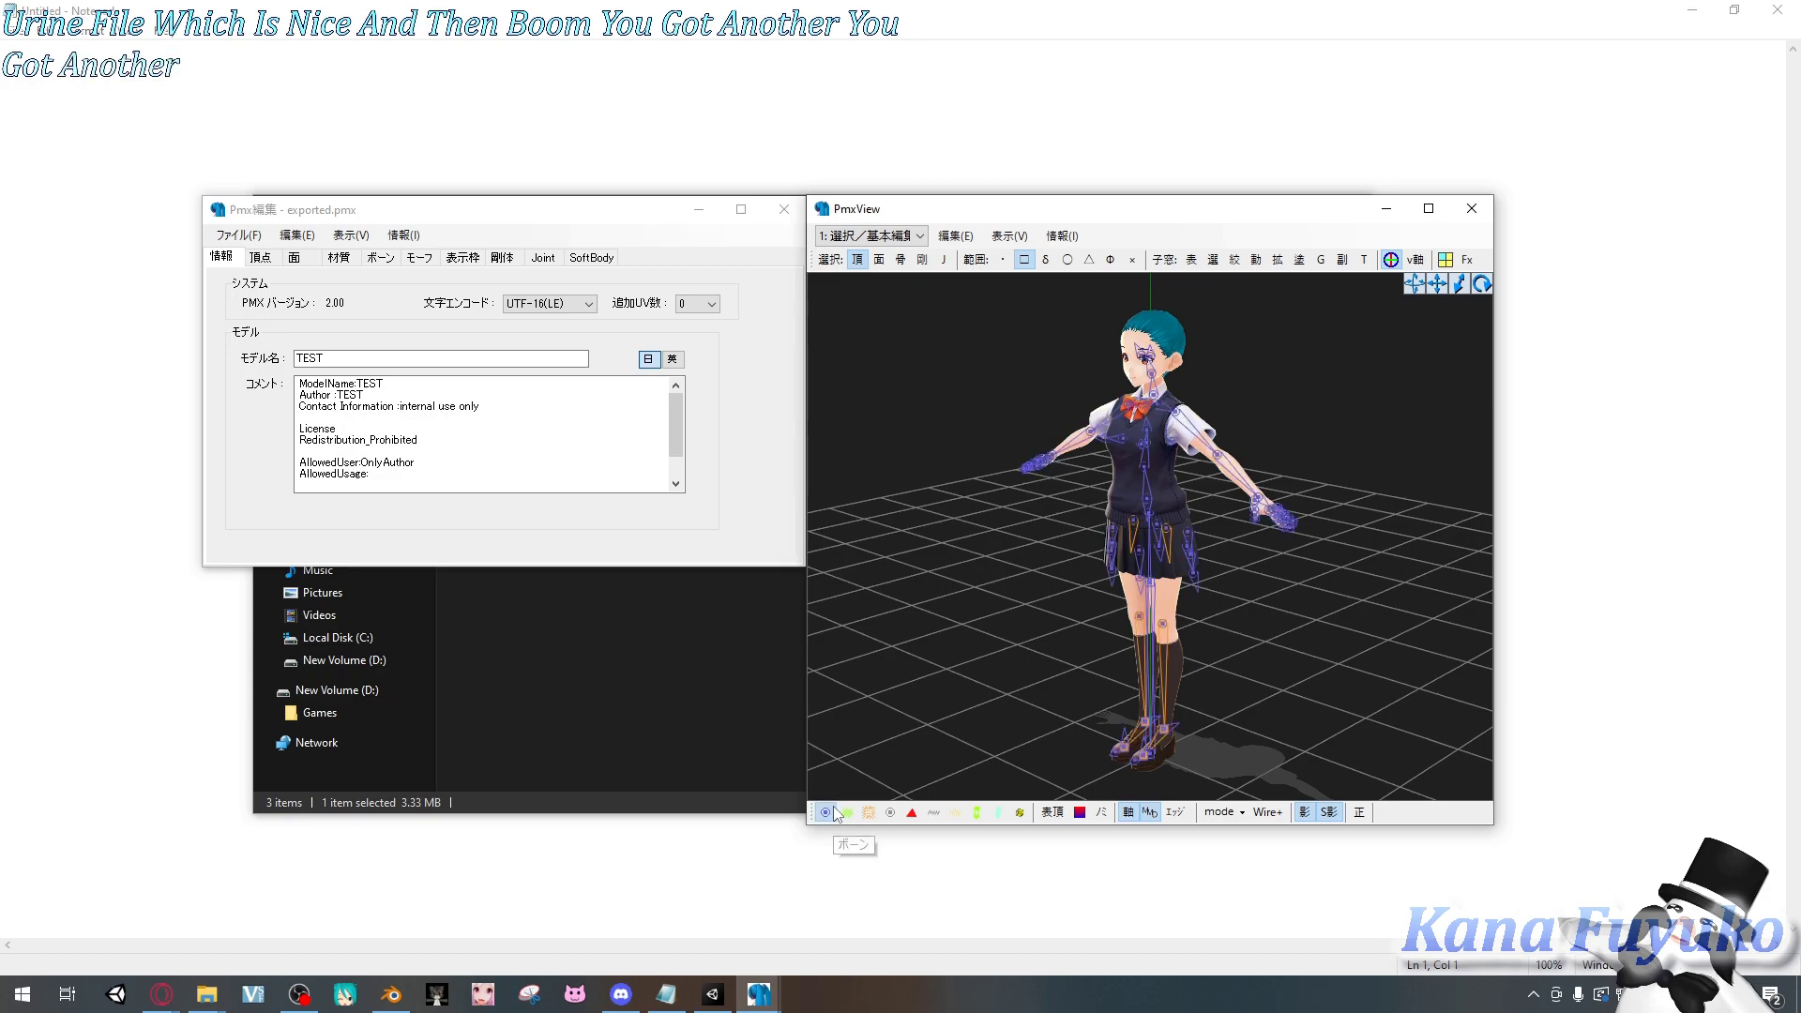
right_click_drag(975, 675, 1028, 576)
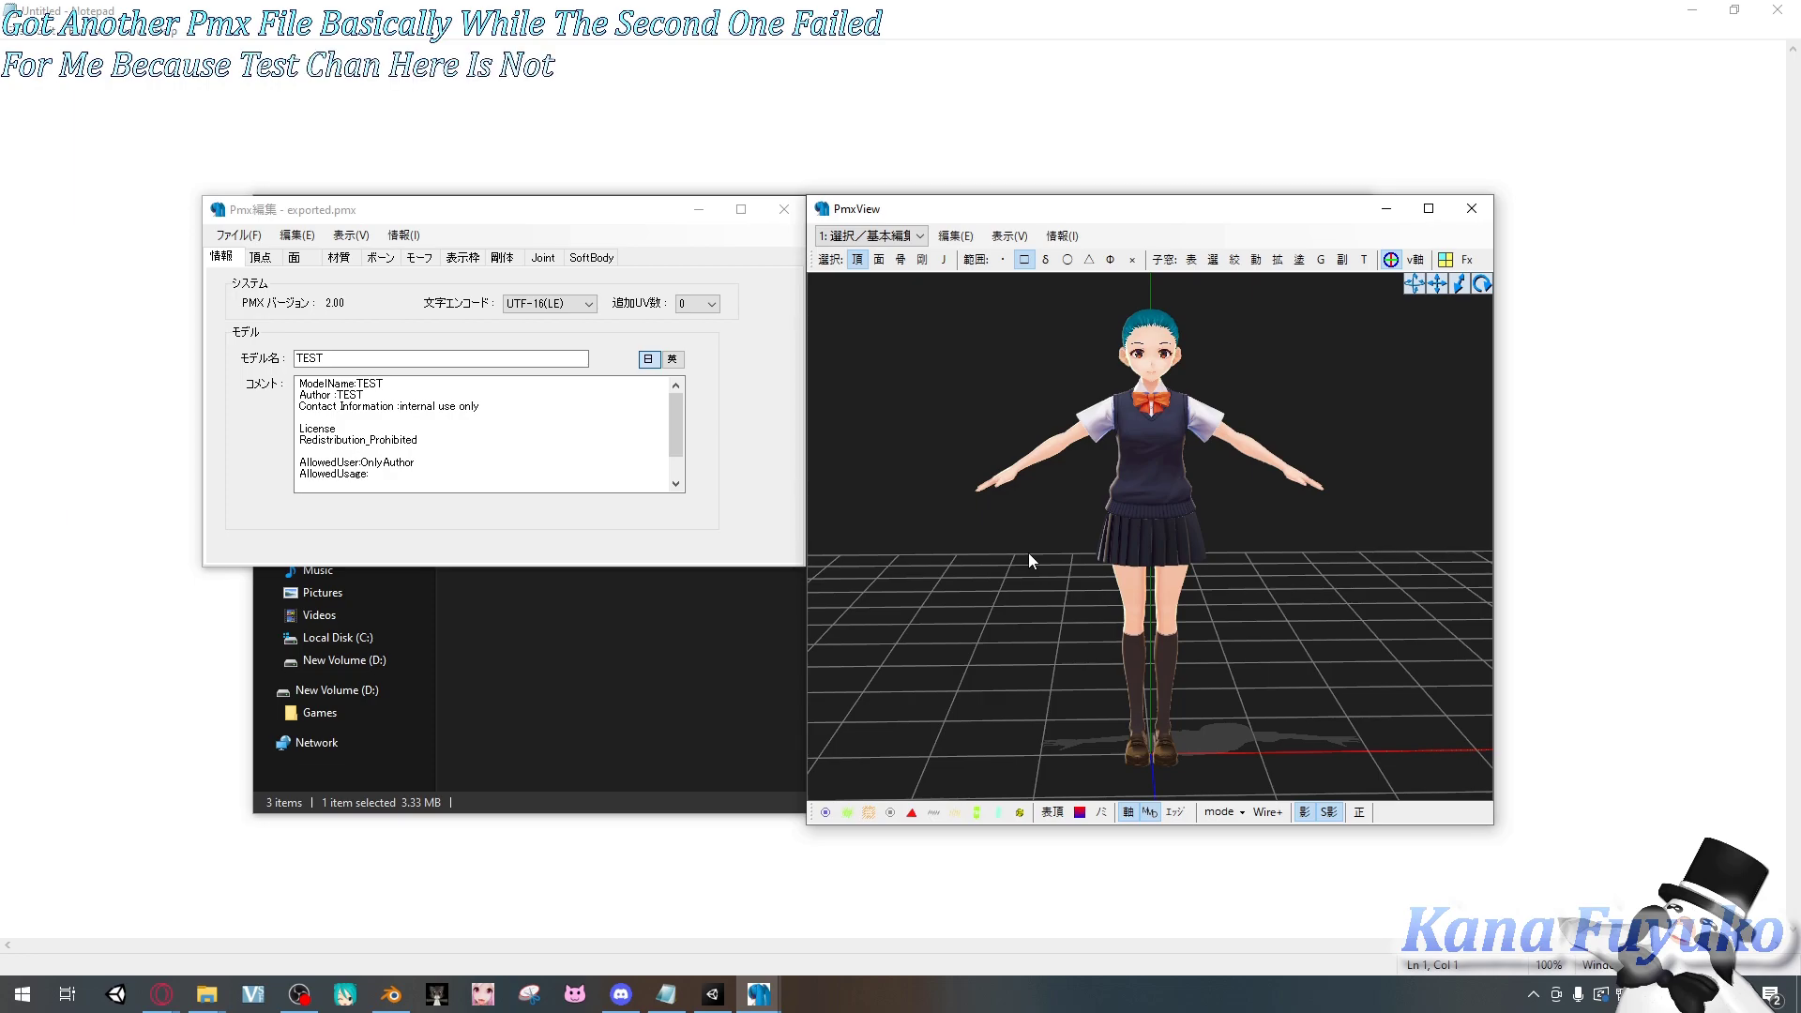
right_click_drag(1028, 553, 1103, 519)
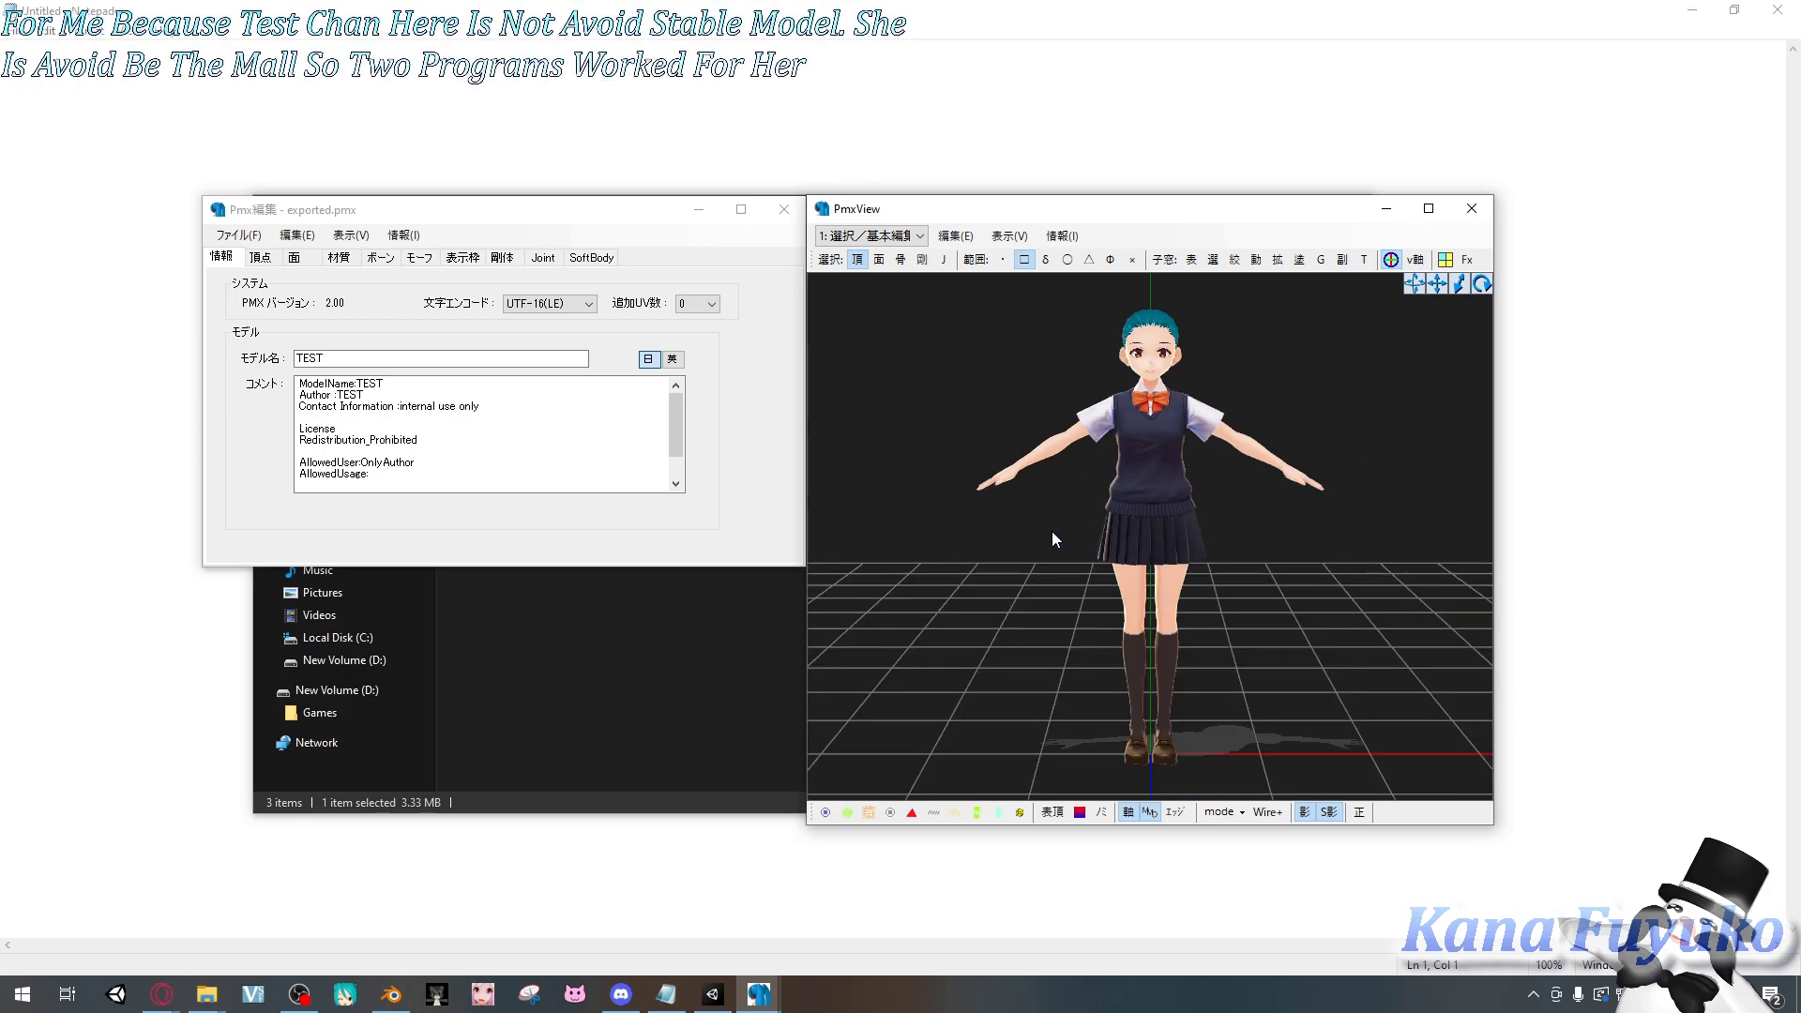
right_click_drag(1053, 533, 1161, 563)
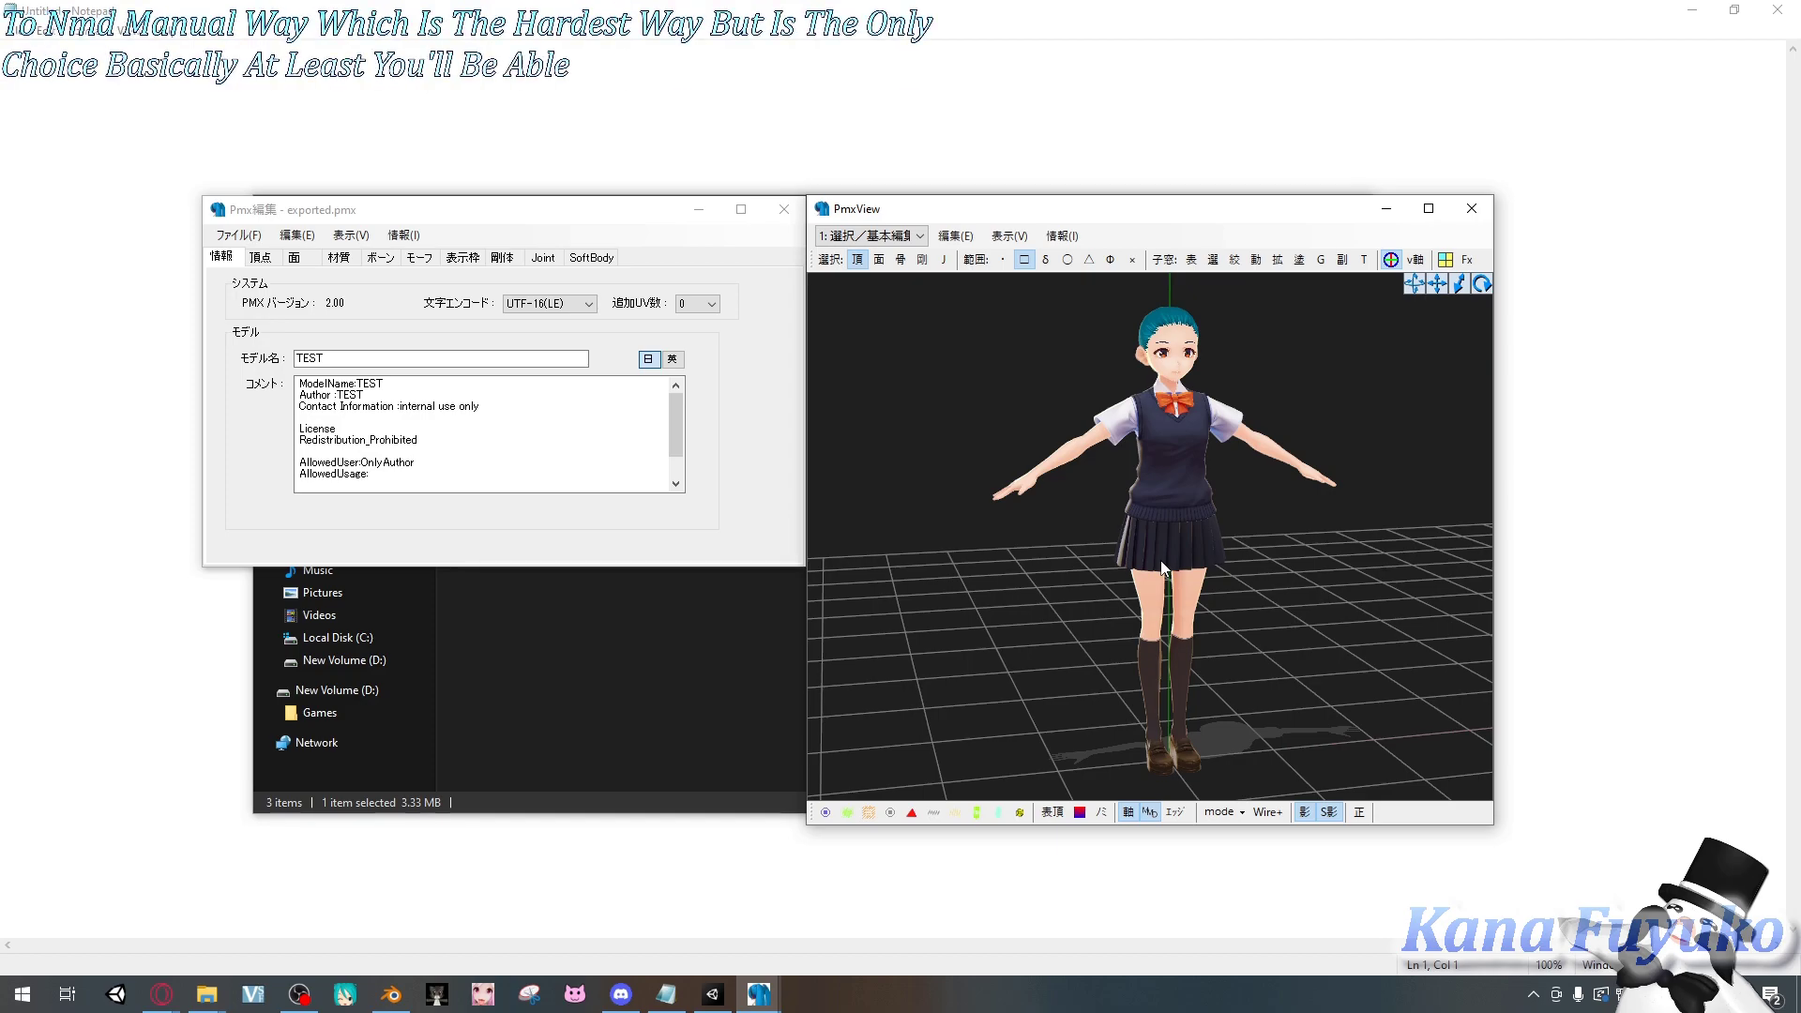
left_click(825, 813)
scroll(985, 622, "down", 5)
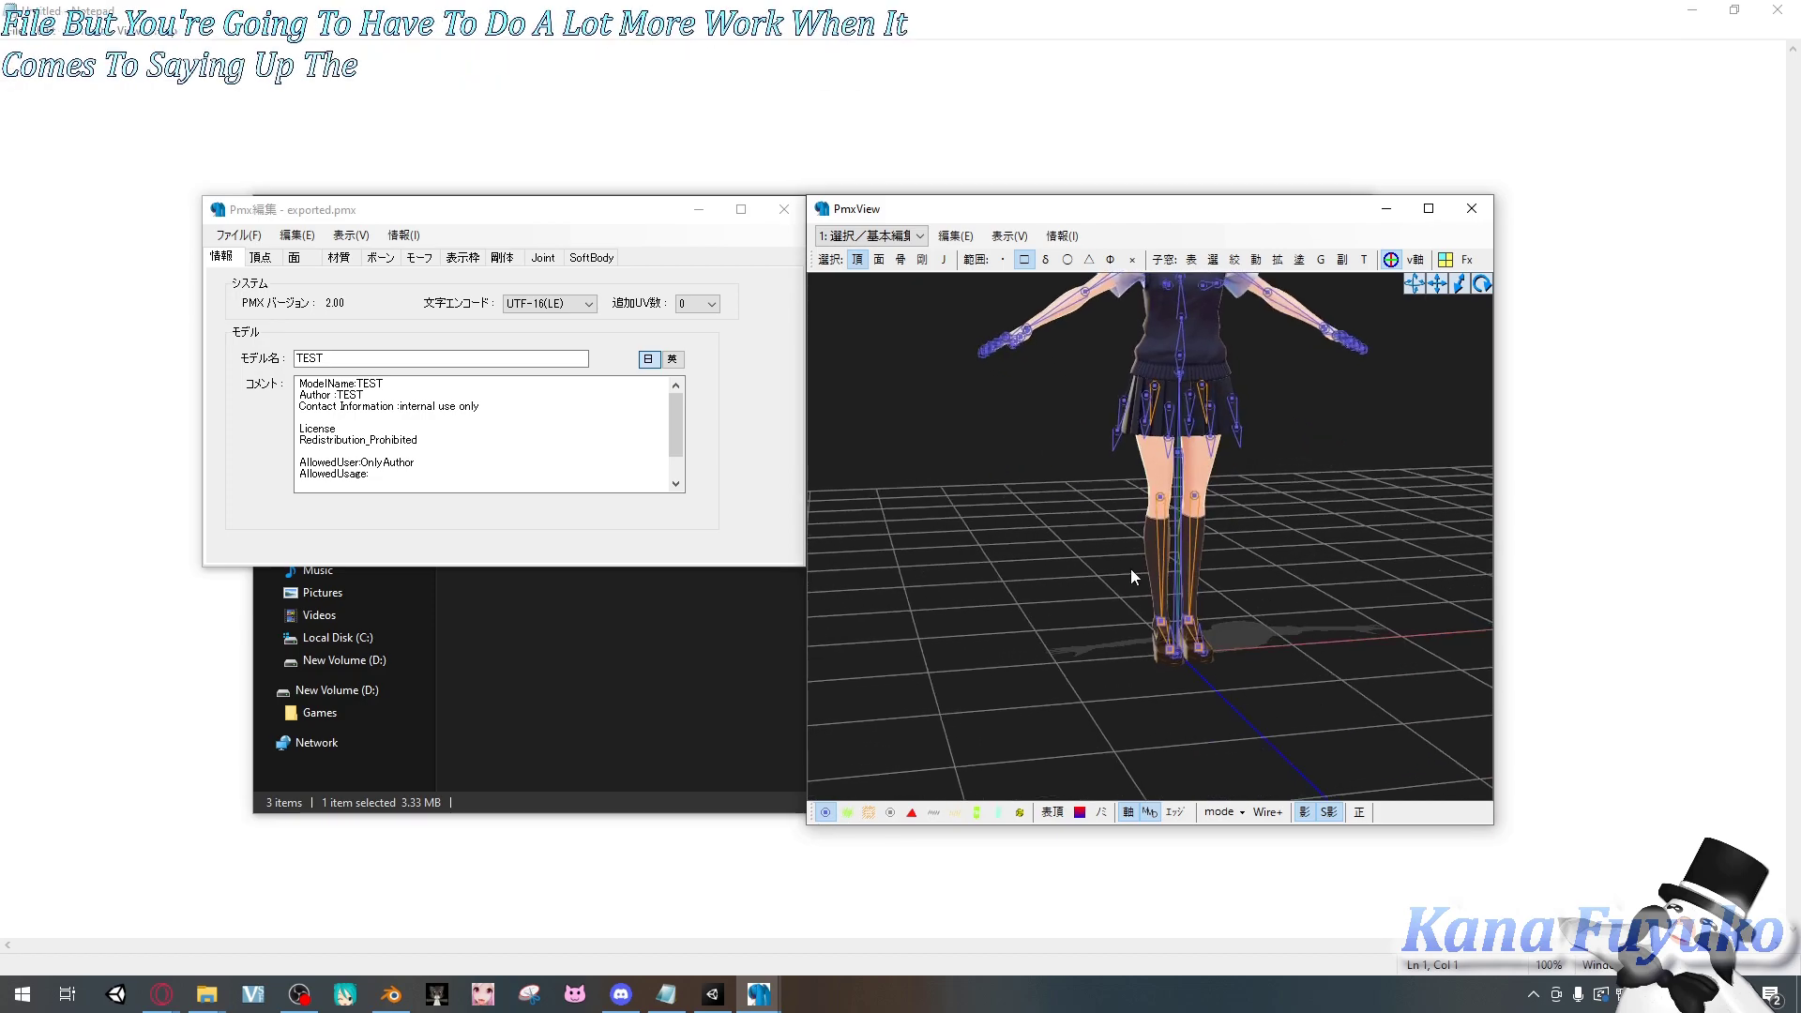
right_click_drag(1131, 575, 1109, 377)
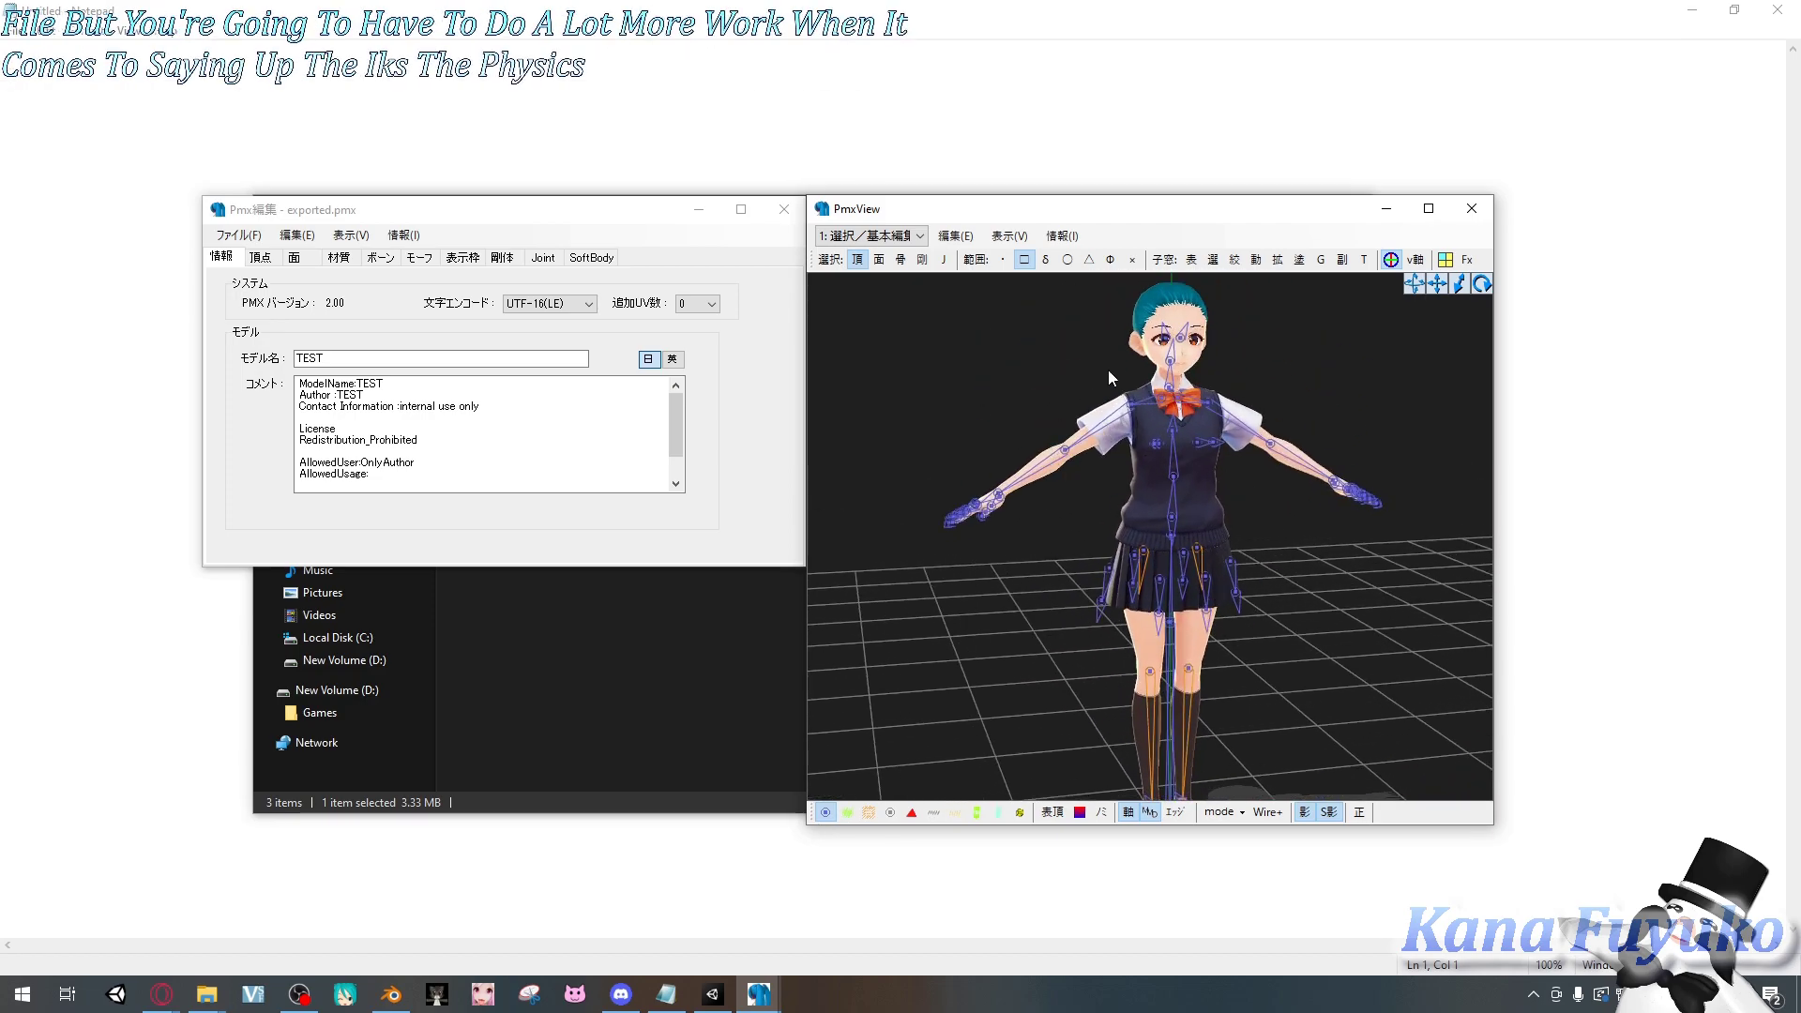
- Look through the installed user plugins in PMX Editor for the Semi-Standard Bone Plugin without running one
right_click_drag(1139, 631, 1142, 562)
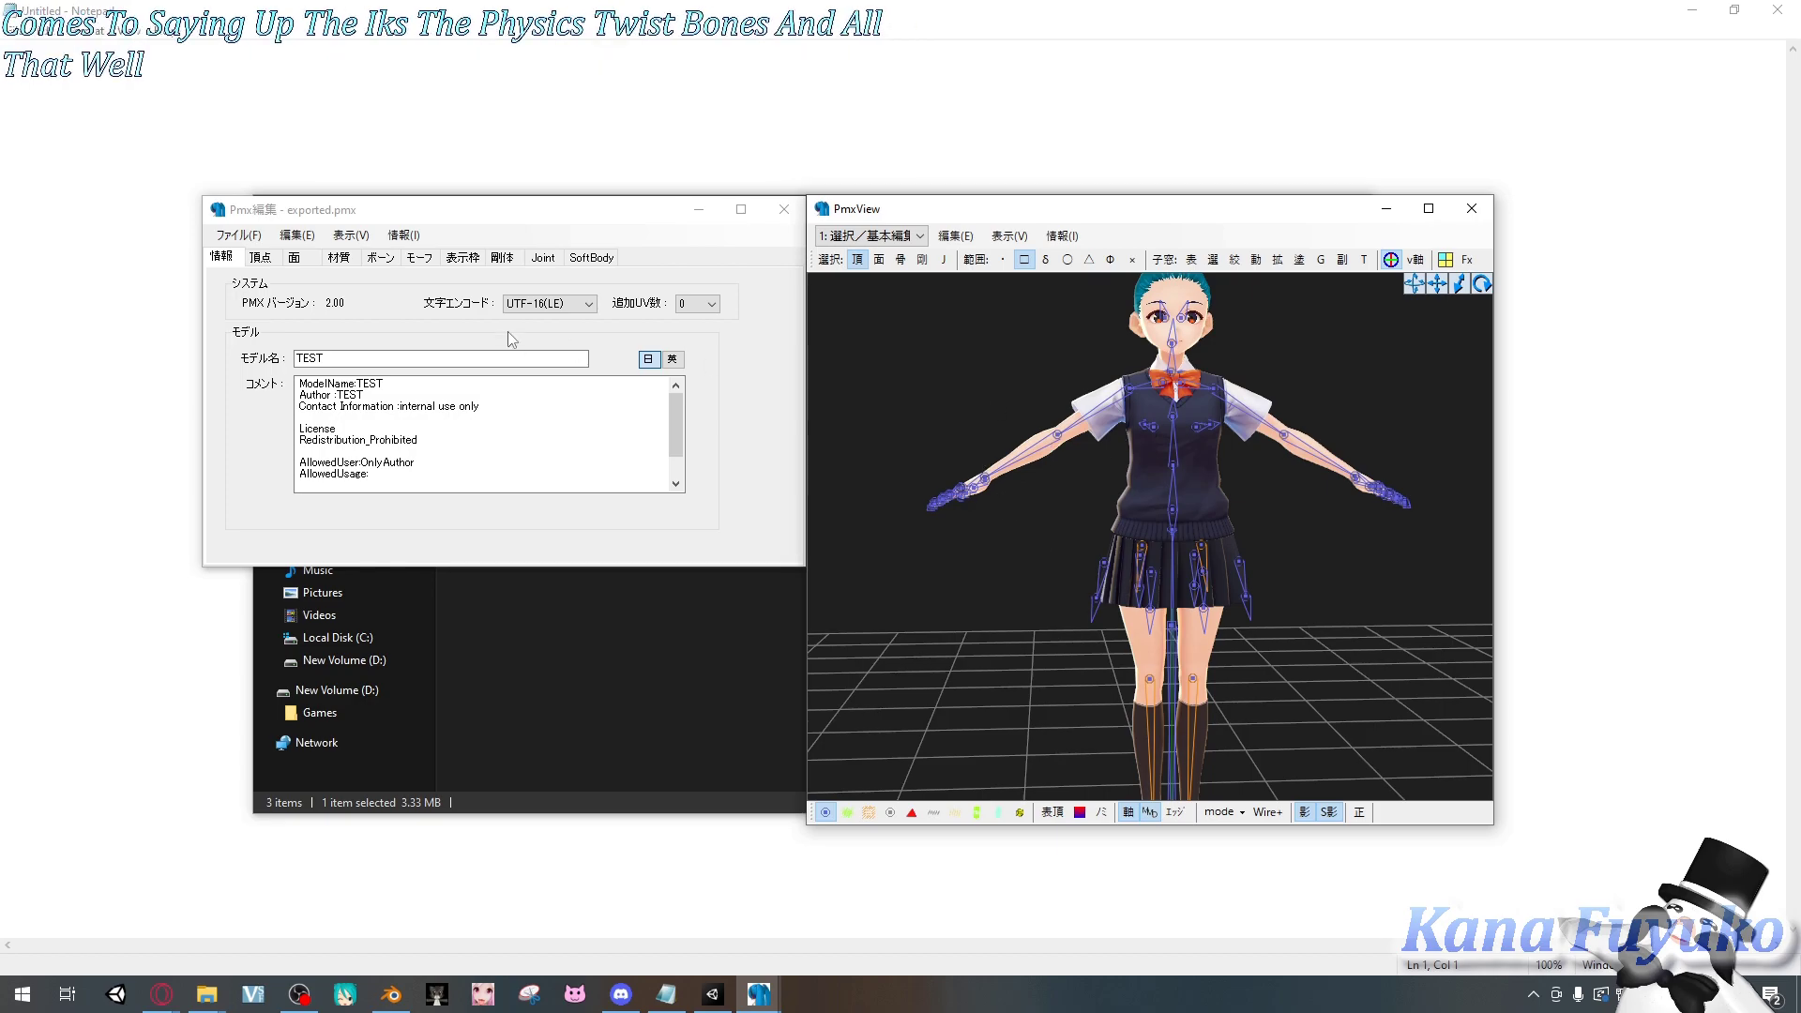
left_click(316, 244)
mouse_move(375, 557)
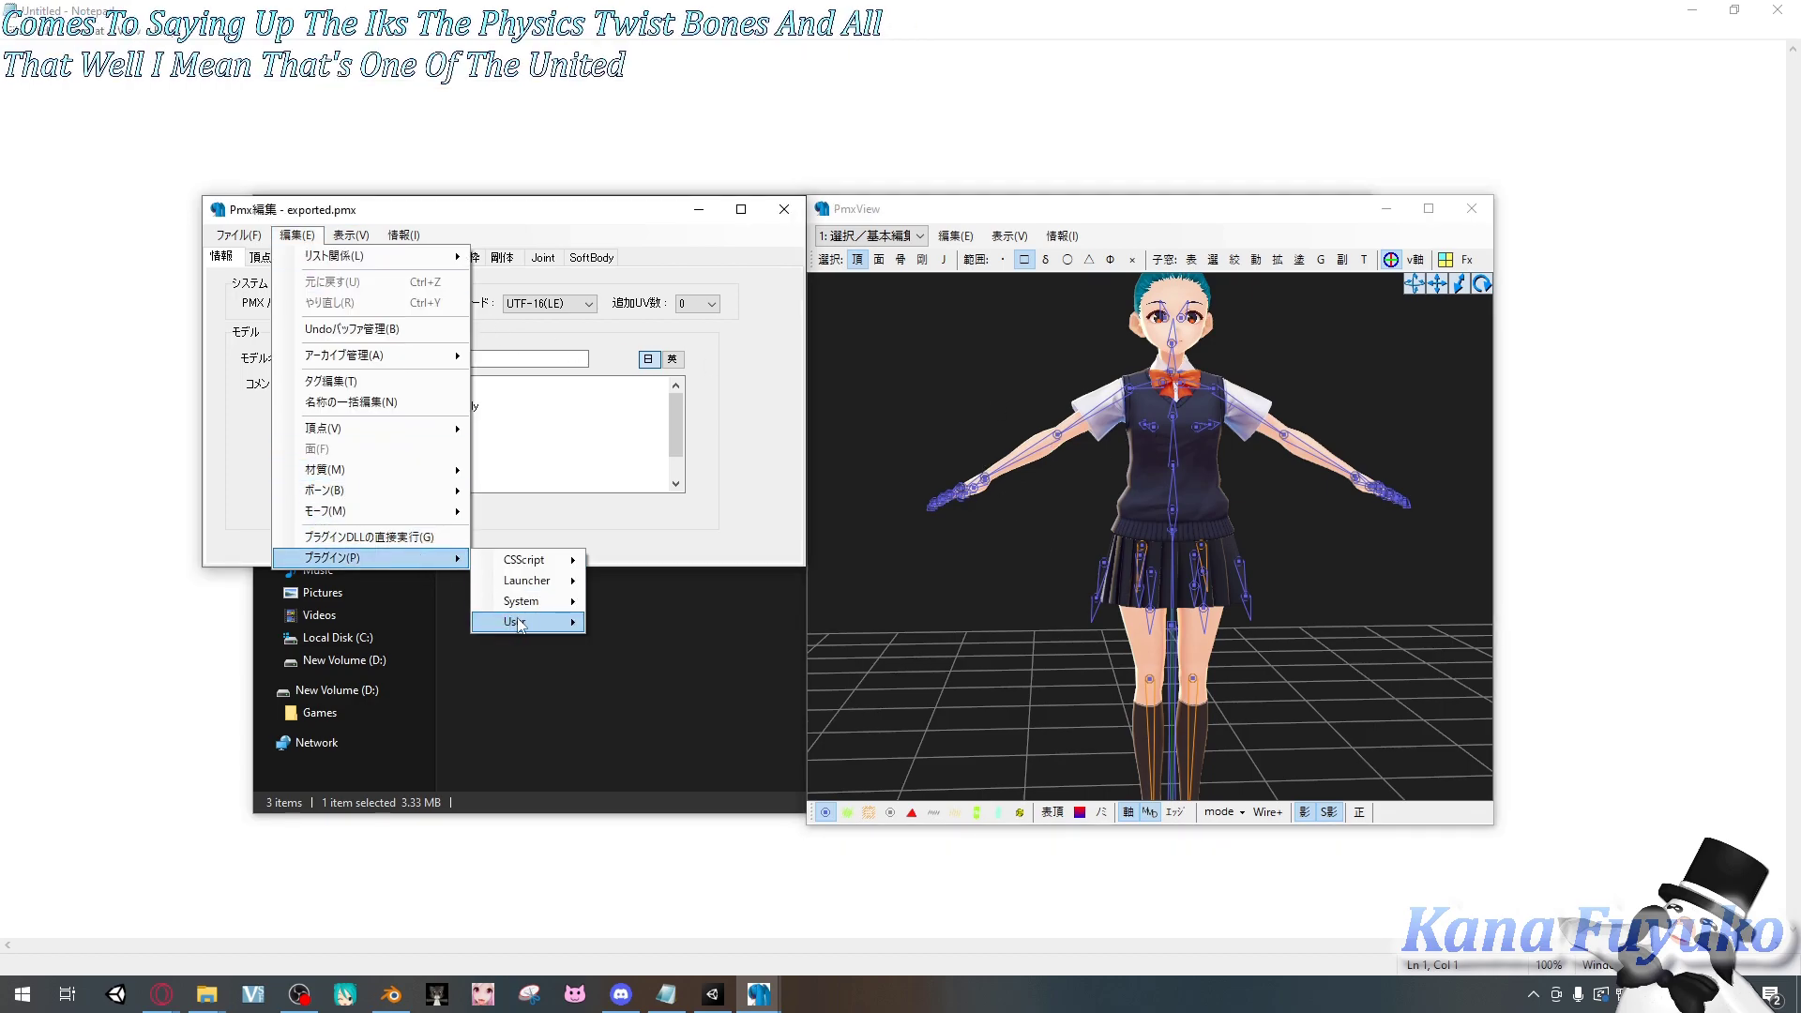
mouse_move(526, 621)
mouse_move(713, 797)
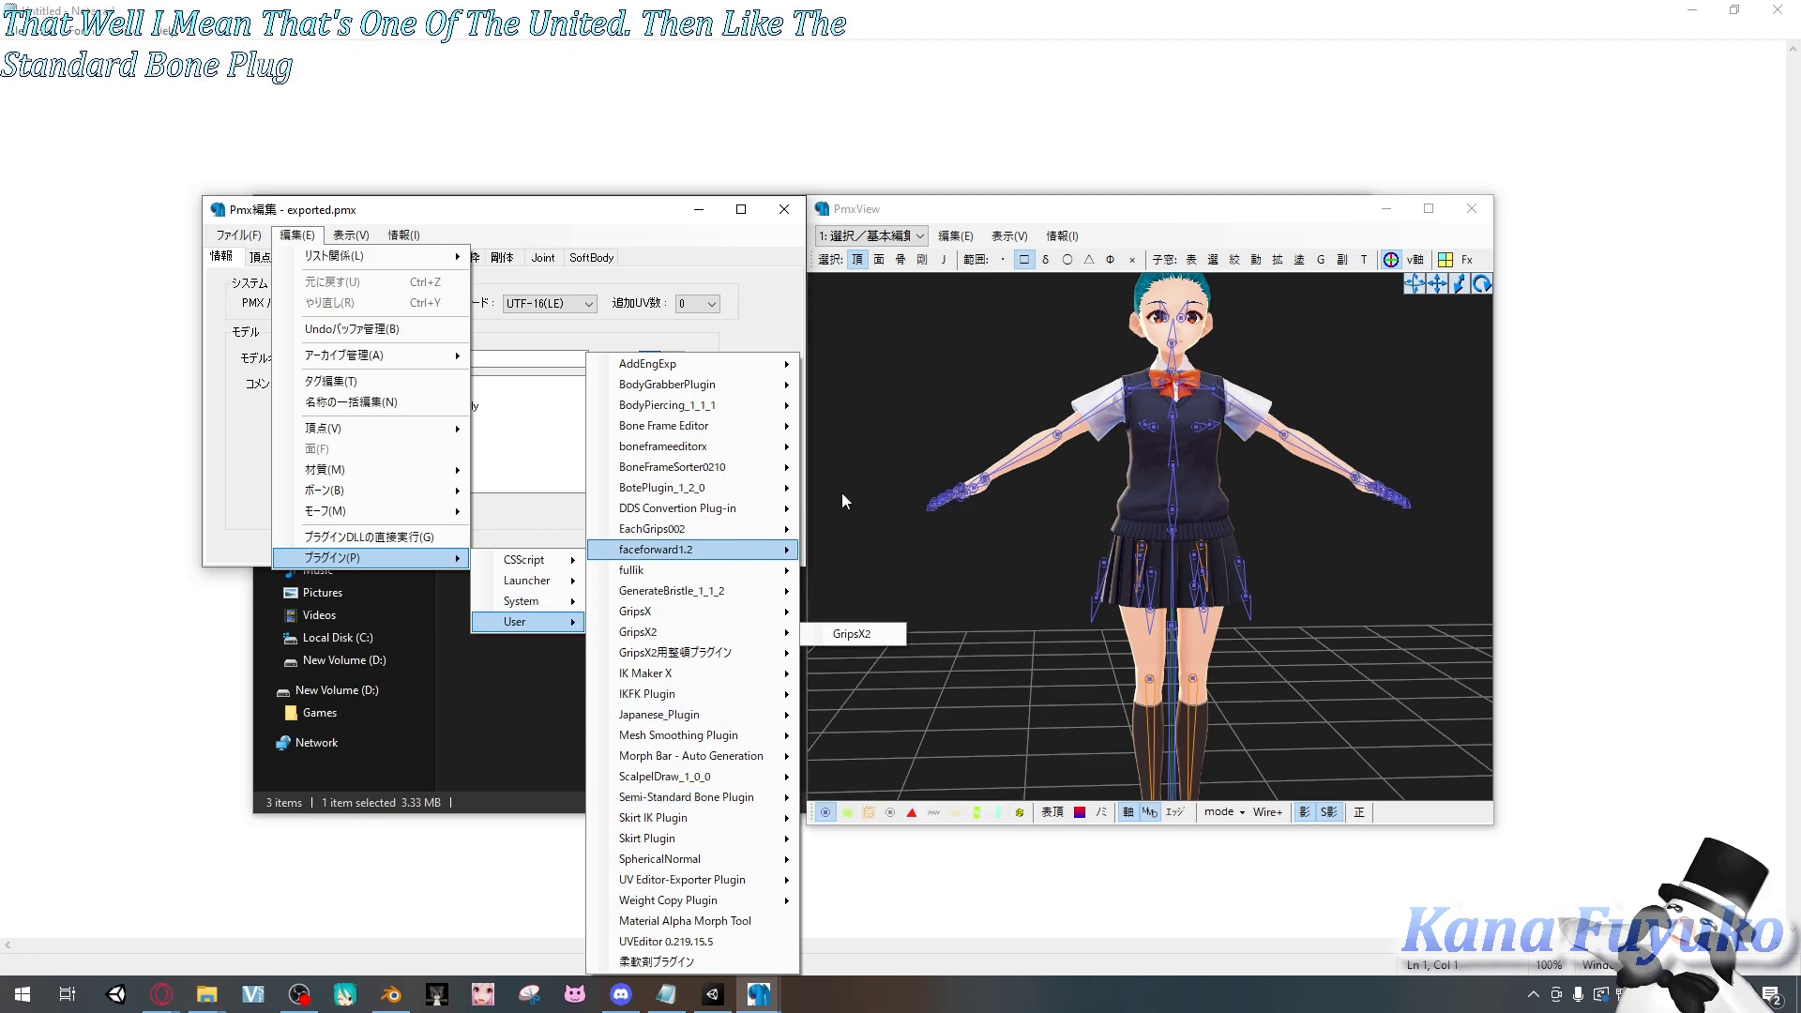
left_click(924, 321)
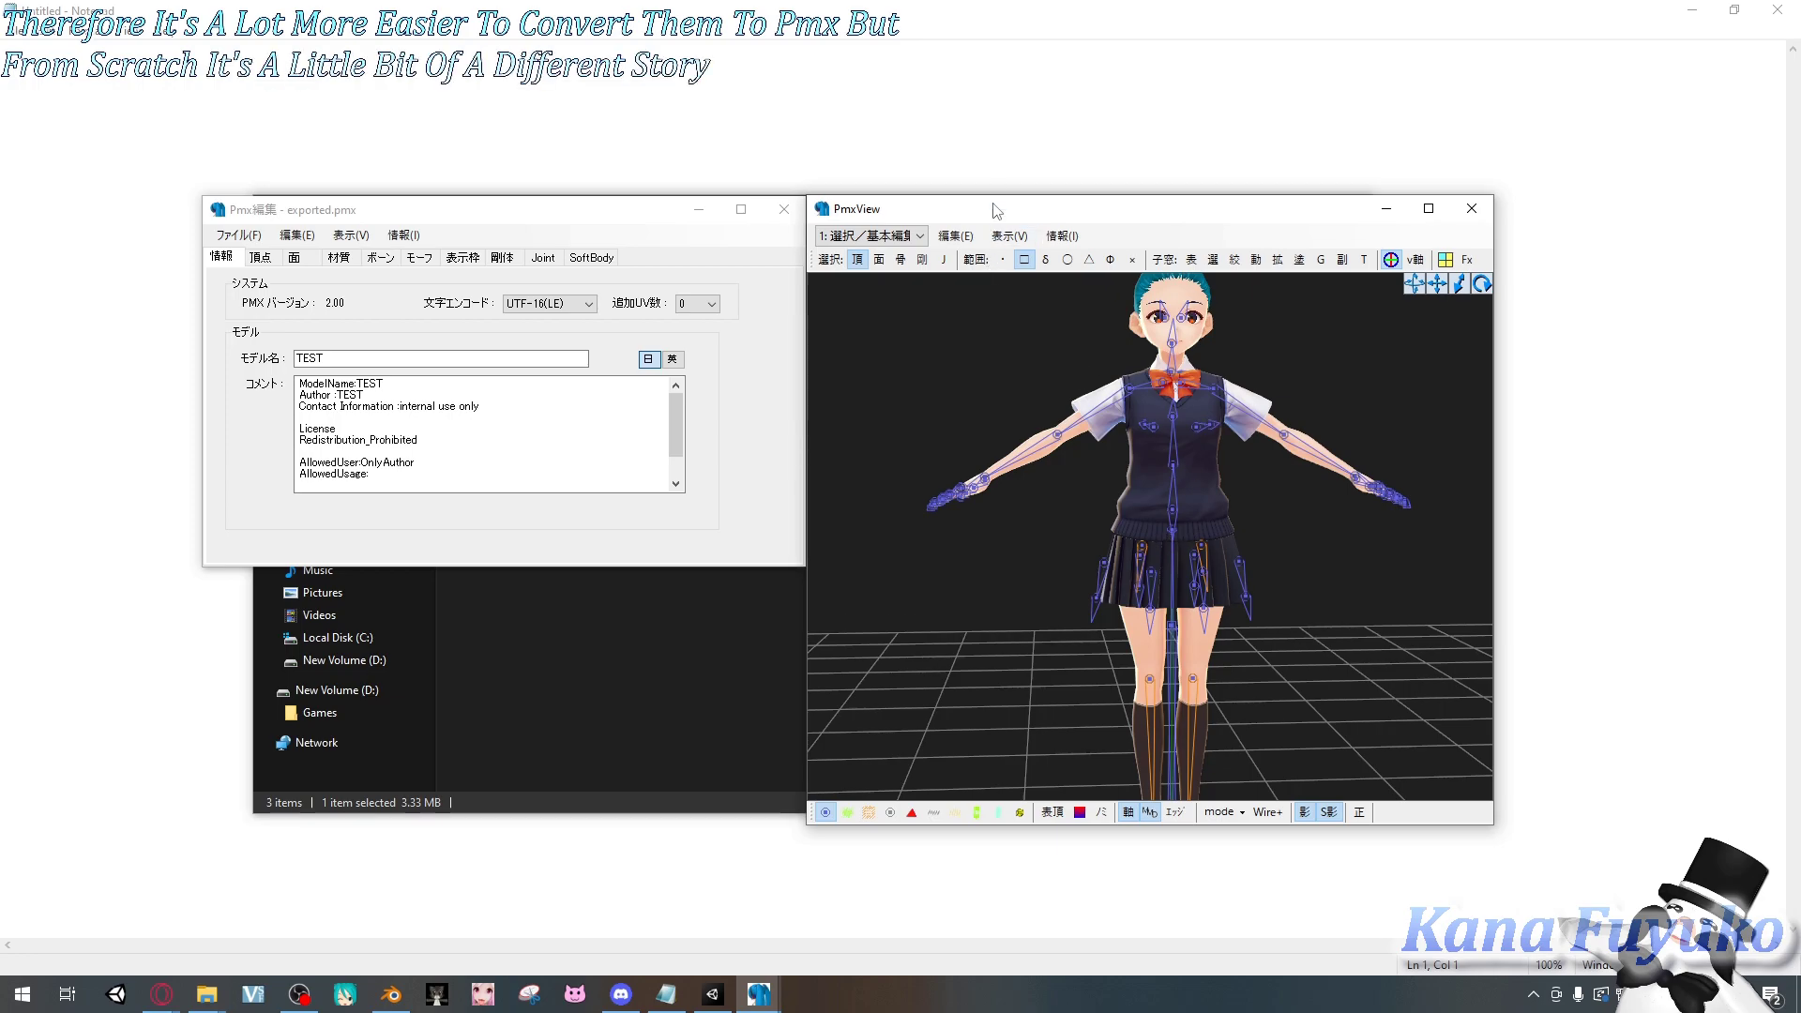
left_click_drag(998, 208, 1063, 190)
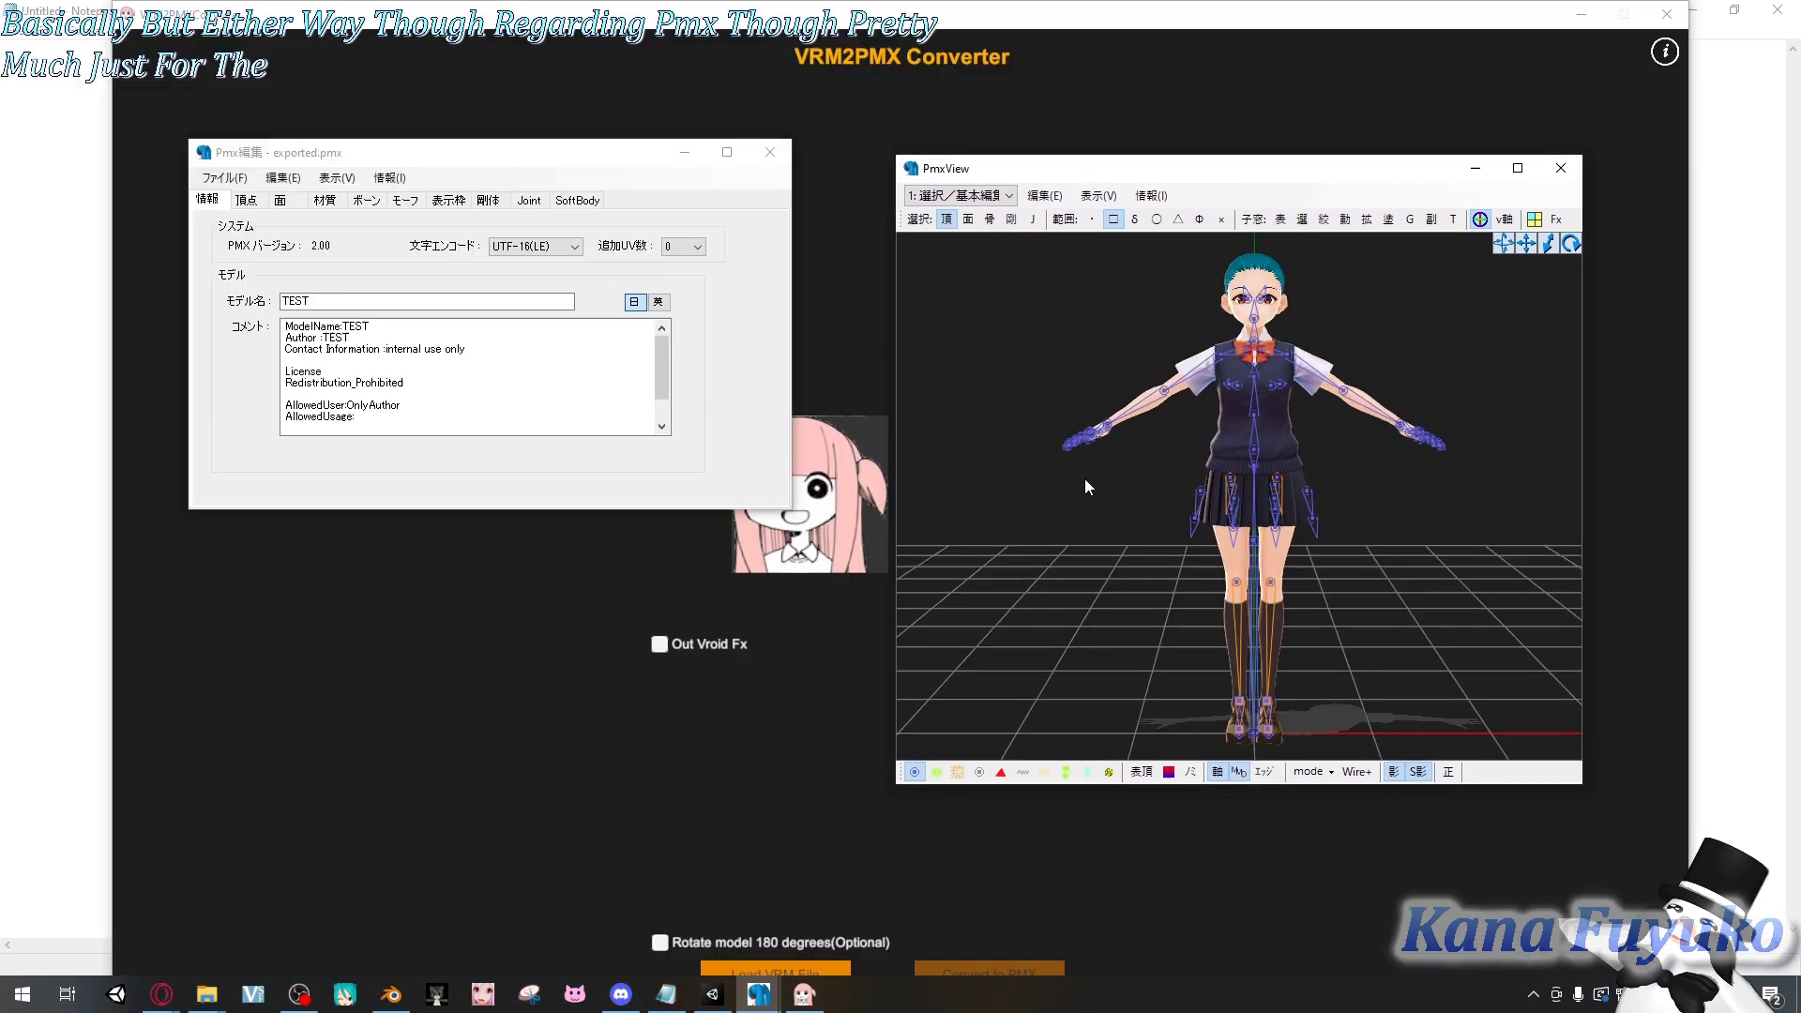
right_click_drag(1136, 404, 1179, 429)
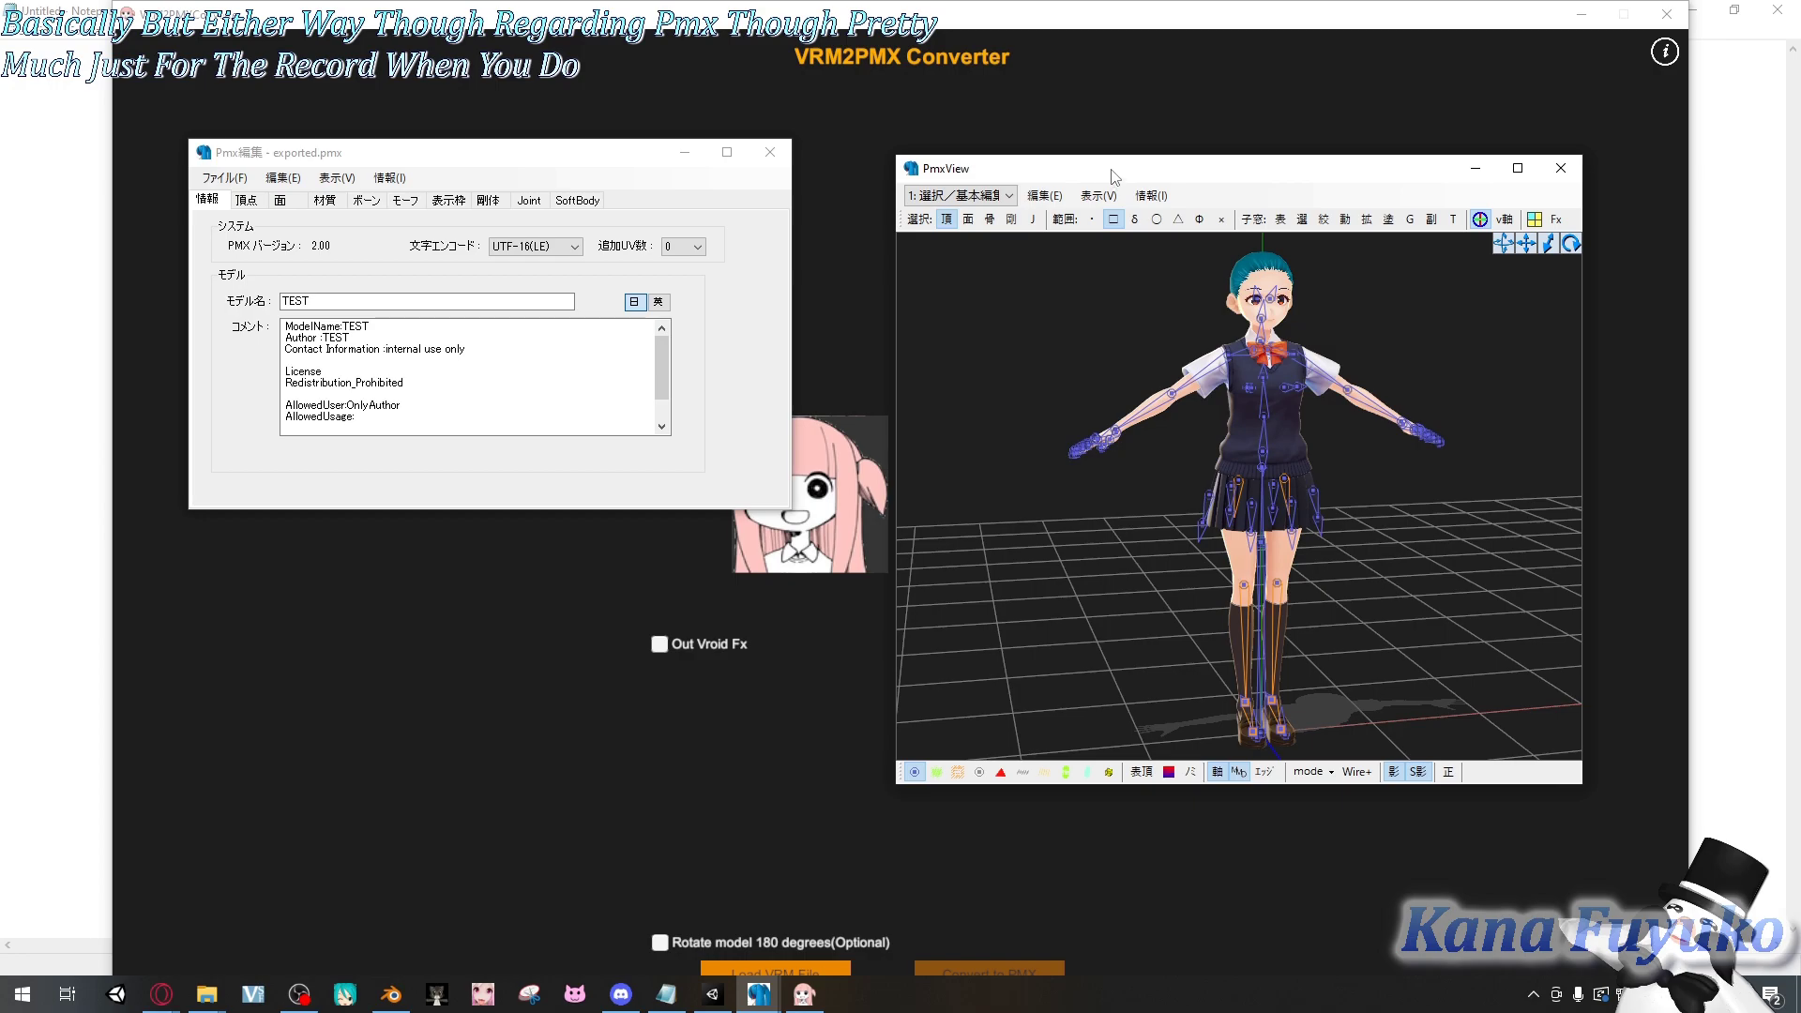
left_click_drag(1114, 176, 1165, 155)
mouse_move(1236, 465)
right_mouse_down()
mouse_move(1228, 482)
mouse_move(1174, 456)
mouse_move(1236, 496)
mouse_move(1191, 479)
mouse_move(1236, 481)
right_mouse_up()
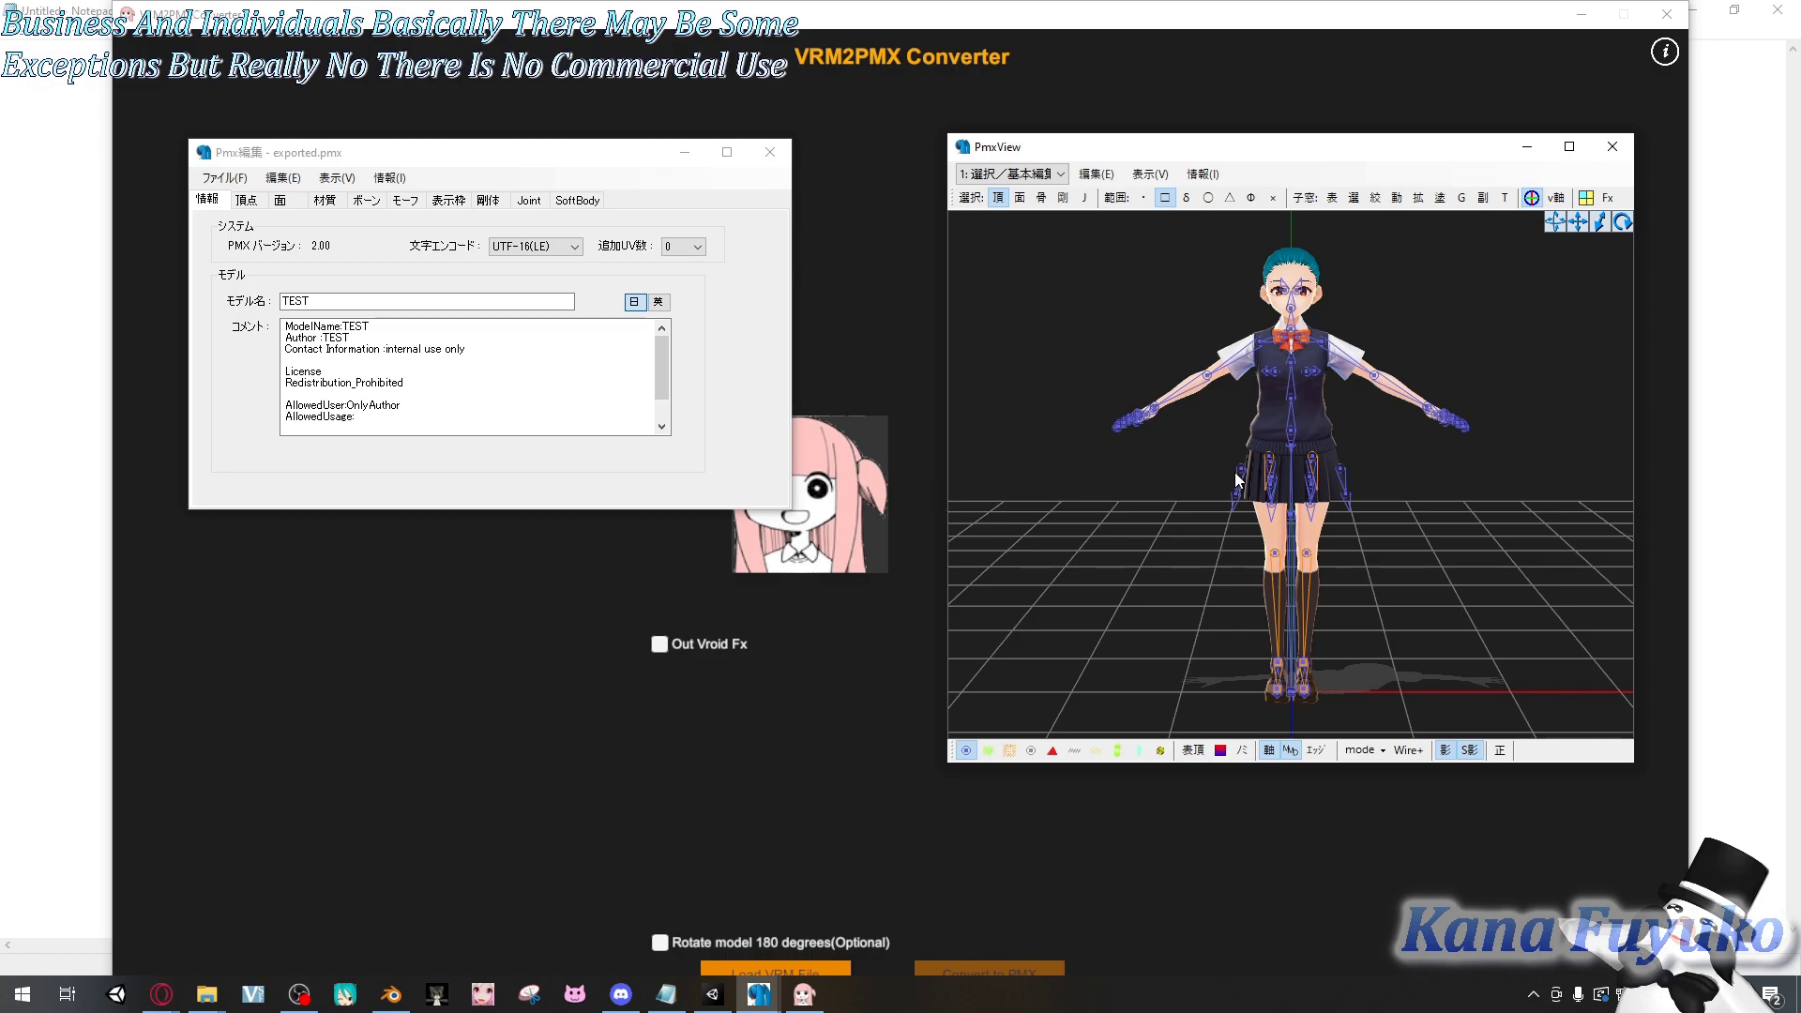
left_click_drag(1115, 143, 1012, 146)
left_click_drag(552, 155, 612, 151)
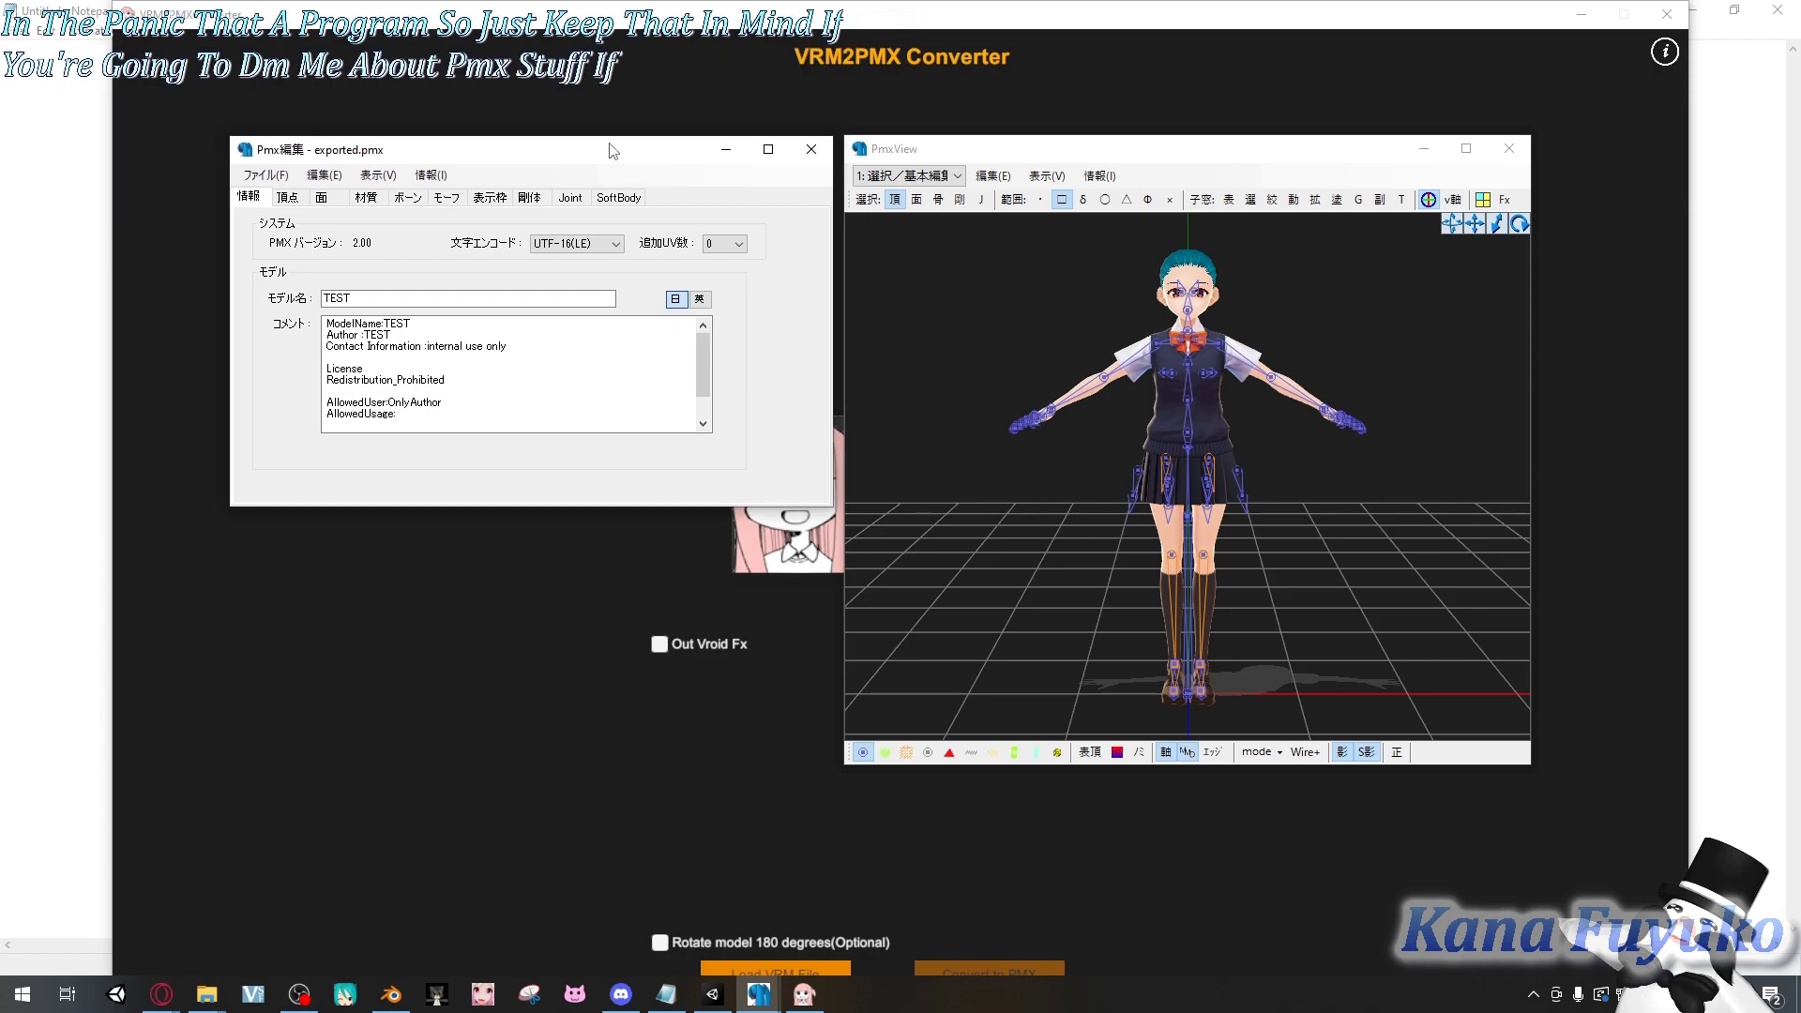
left_click(838, 463)
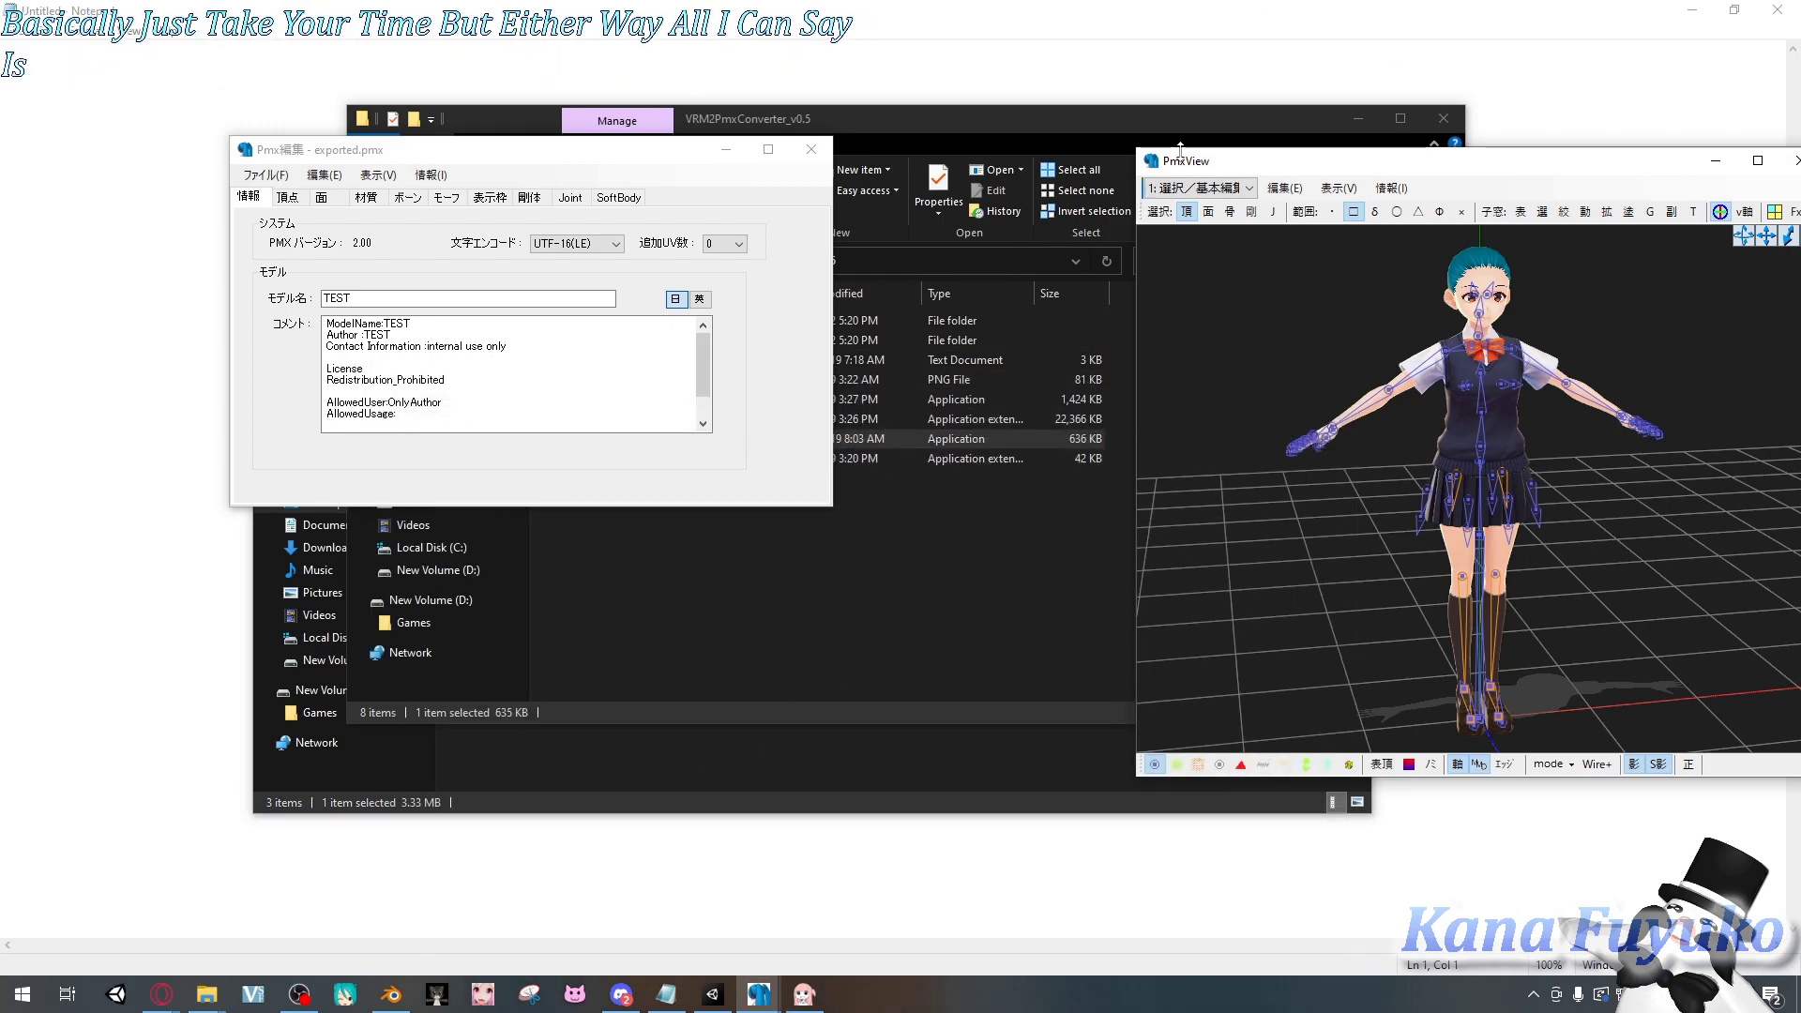
left_click_drag(1173, 167, 879, 157)
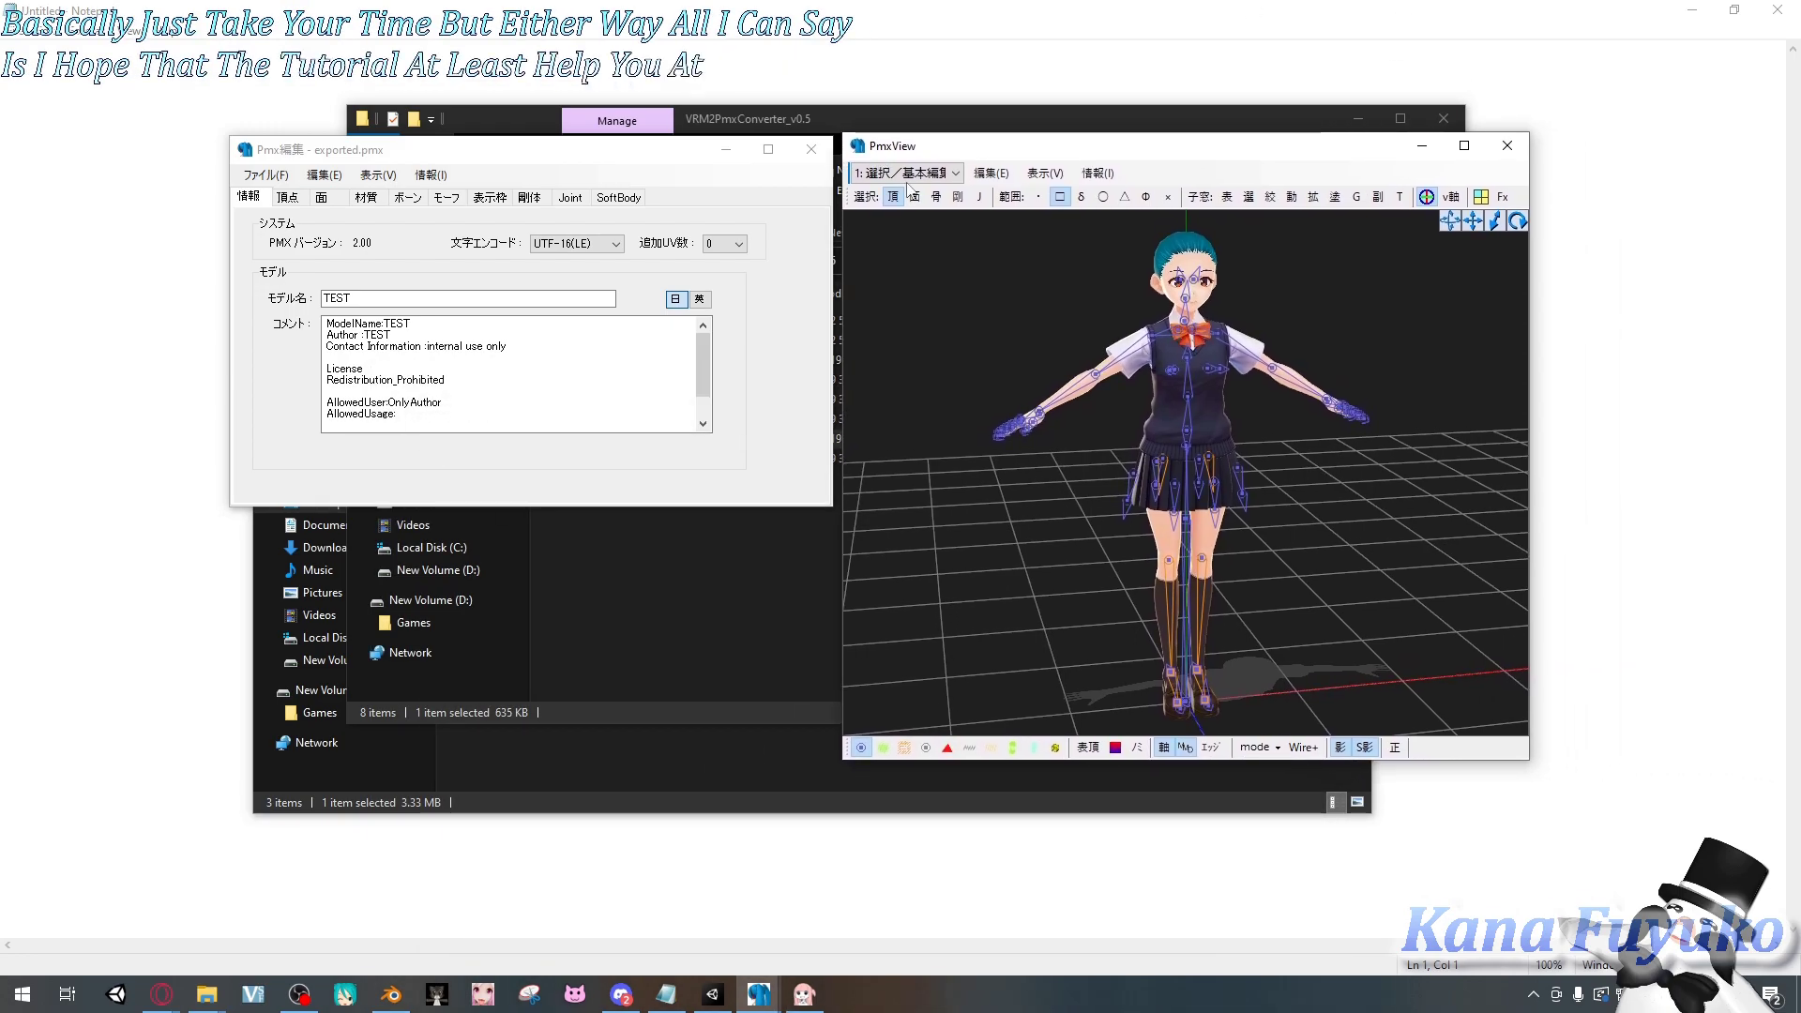